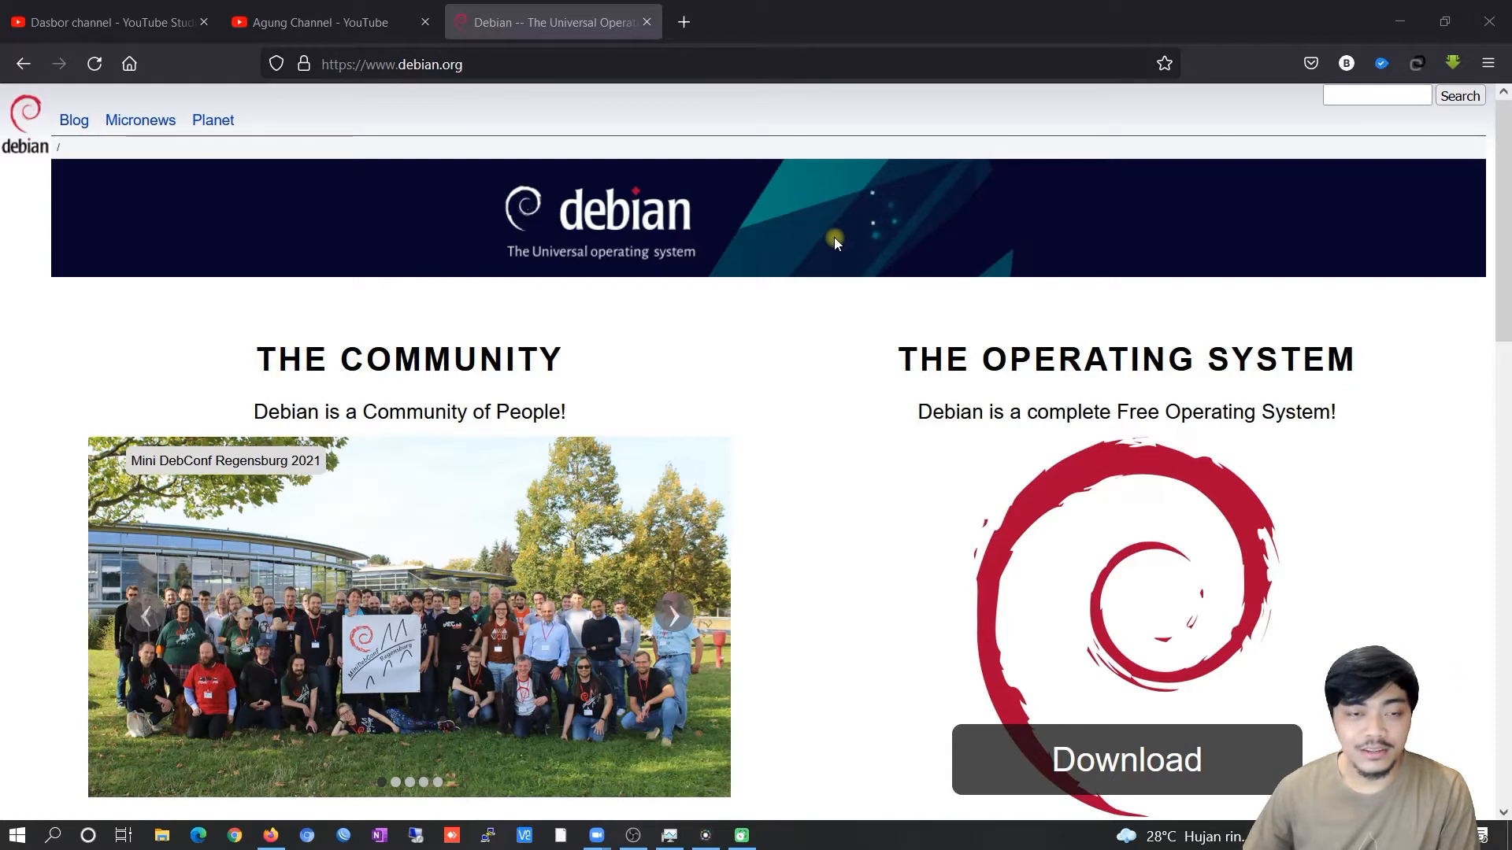
# Point out the debian.org address, then use the homepage Download button to get the netinst image.
pyautogui.scroll(-2, 830, 227)
pyautogui.scroll(2, 820, 226)
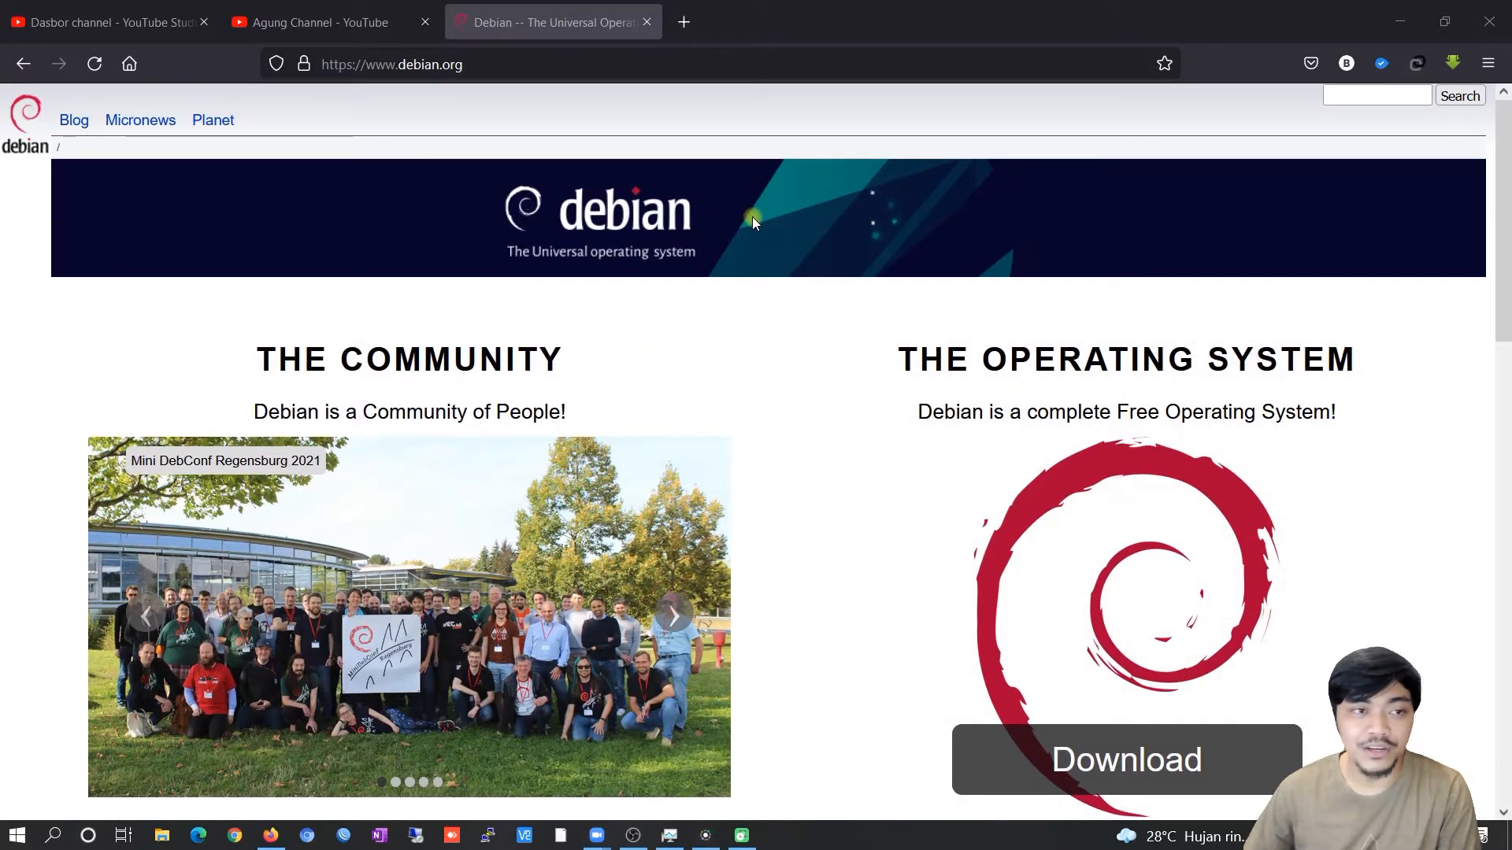
pyautogui.click(425, 68)
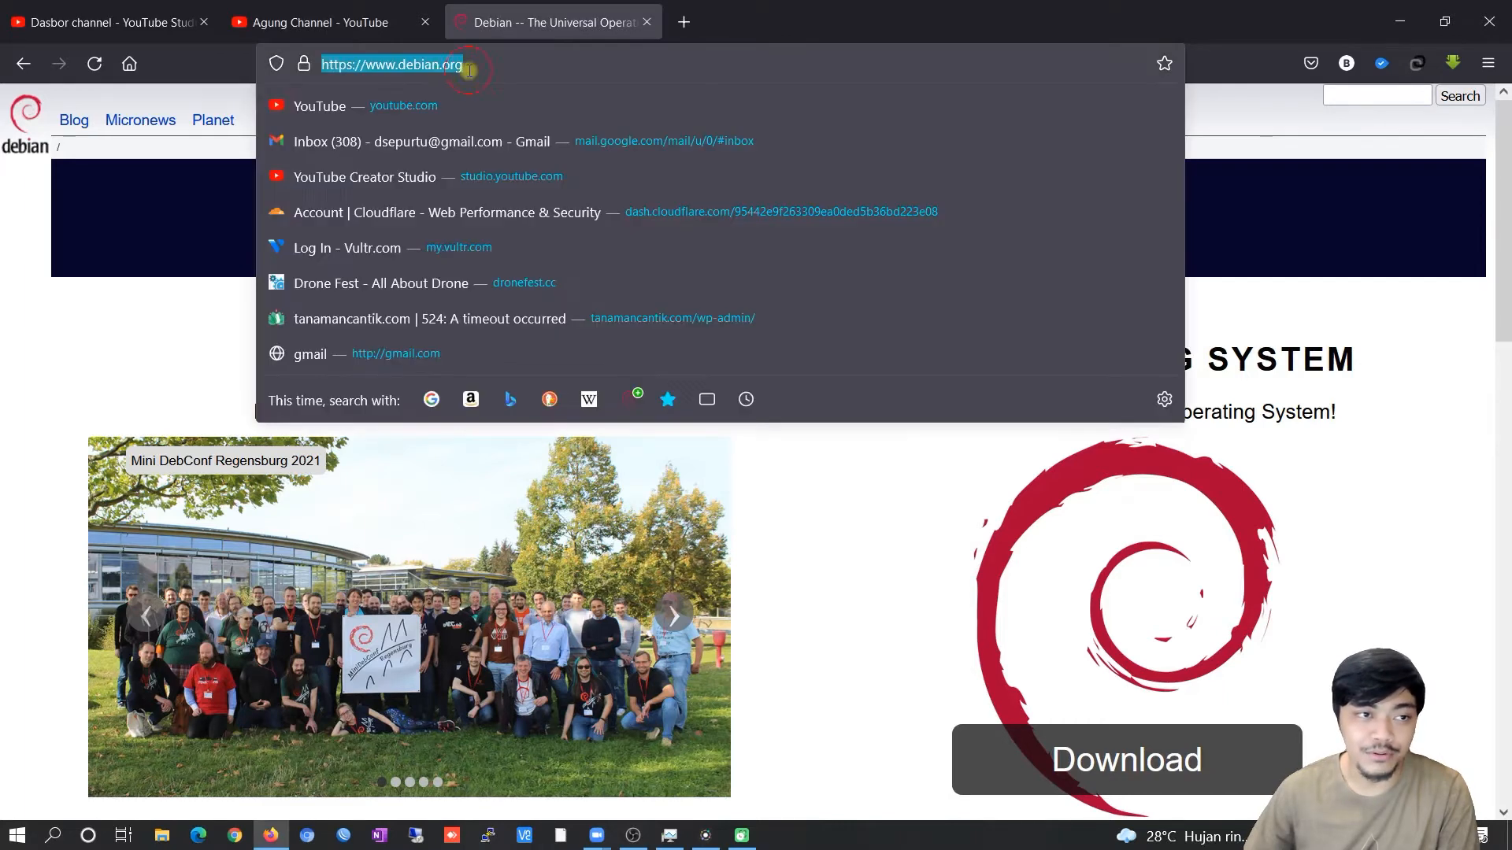
pyautogui.click(109, 217)
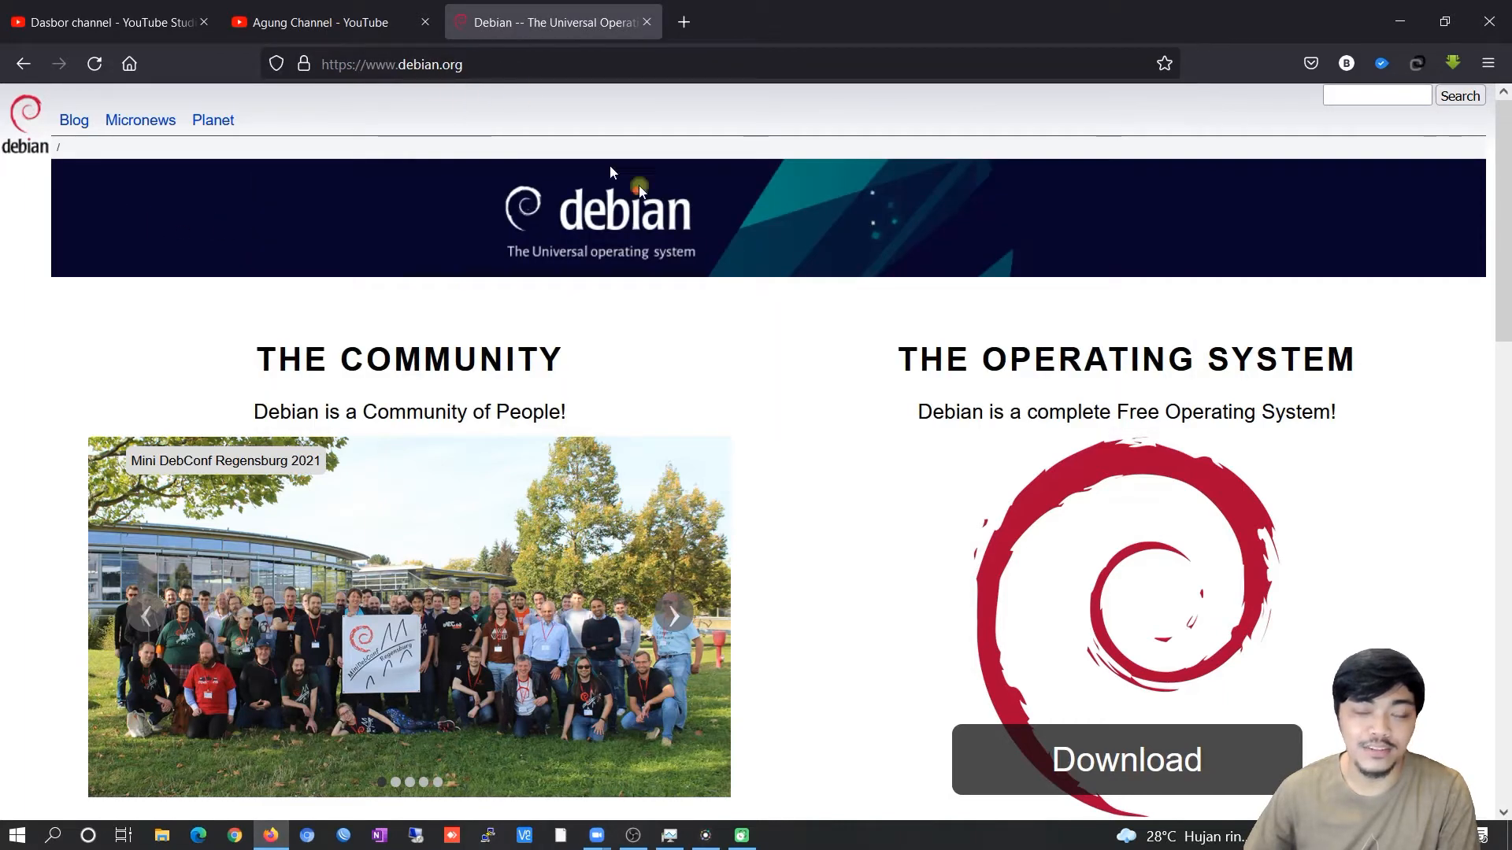
pyautogui.scroll(-2, 837, 334)
pyautogui.scroll(2, 840, 334)
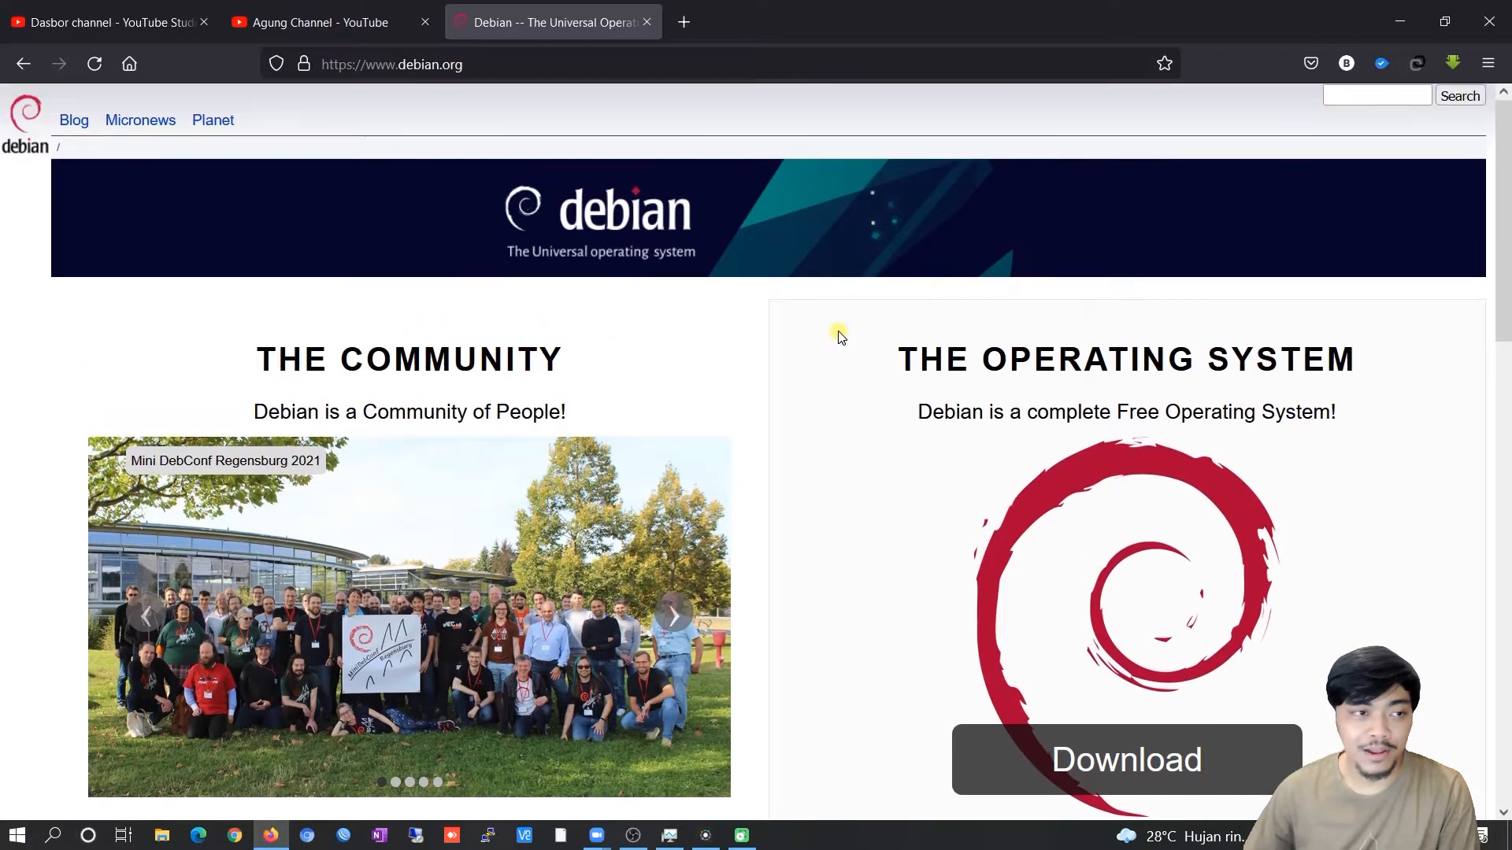
pyautogui.scroll(-5, 829, 341)
pyautogui.scroll(3, 810, 340)
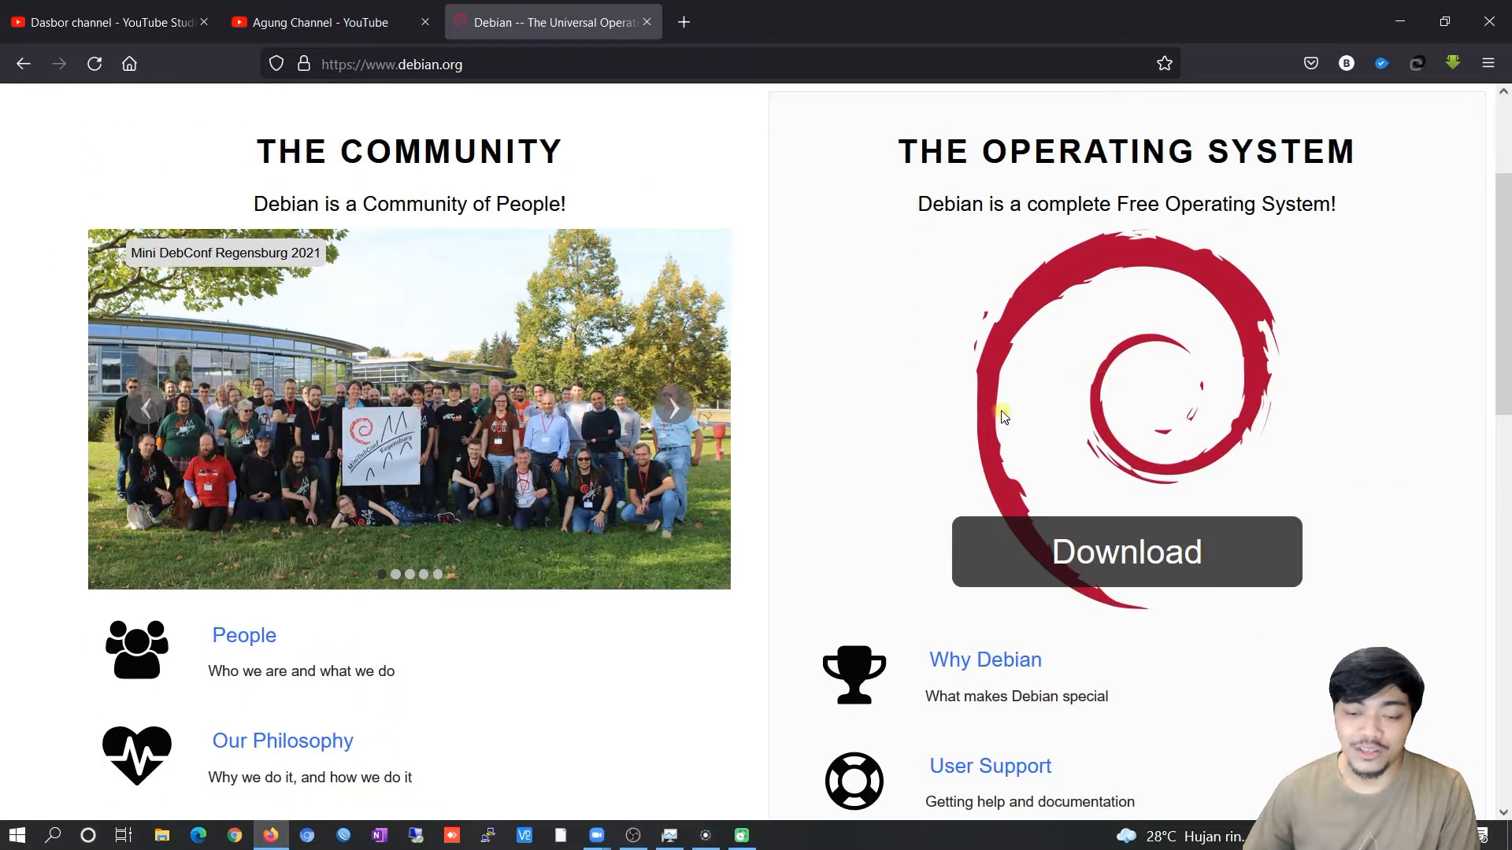
pyautogui.click(1173, 564)
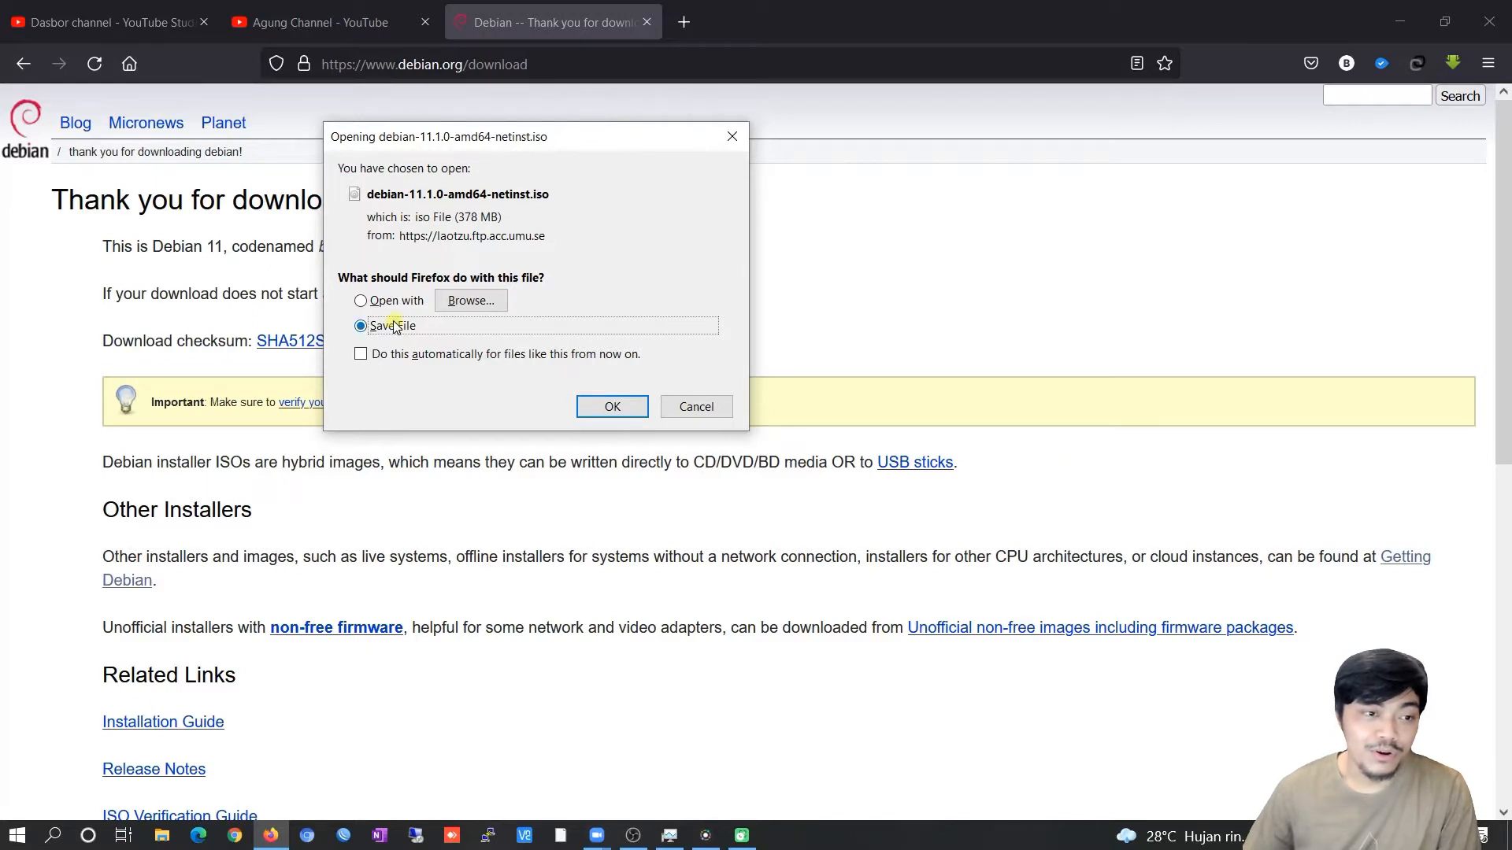
# Cancel saving debian-11.1.0-amd64-netinst.iso and briefly highlight the Other Installers heading.
pyautogui.click(701, 406)
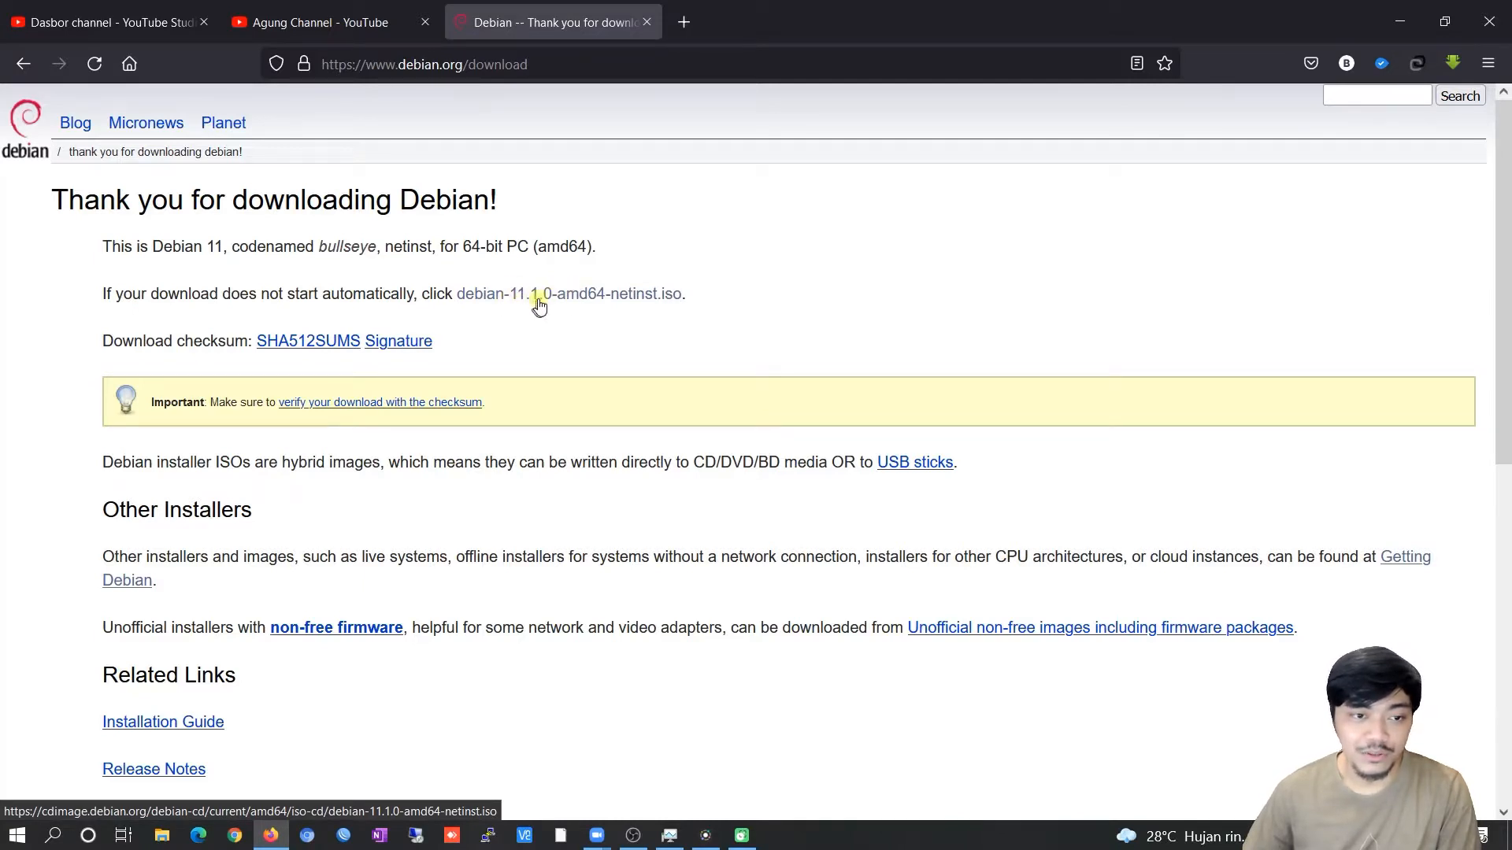
pyautogui.click(644, 306)
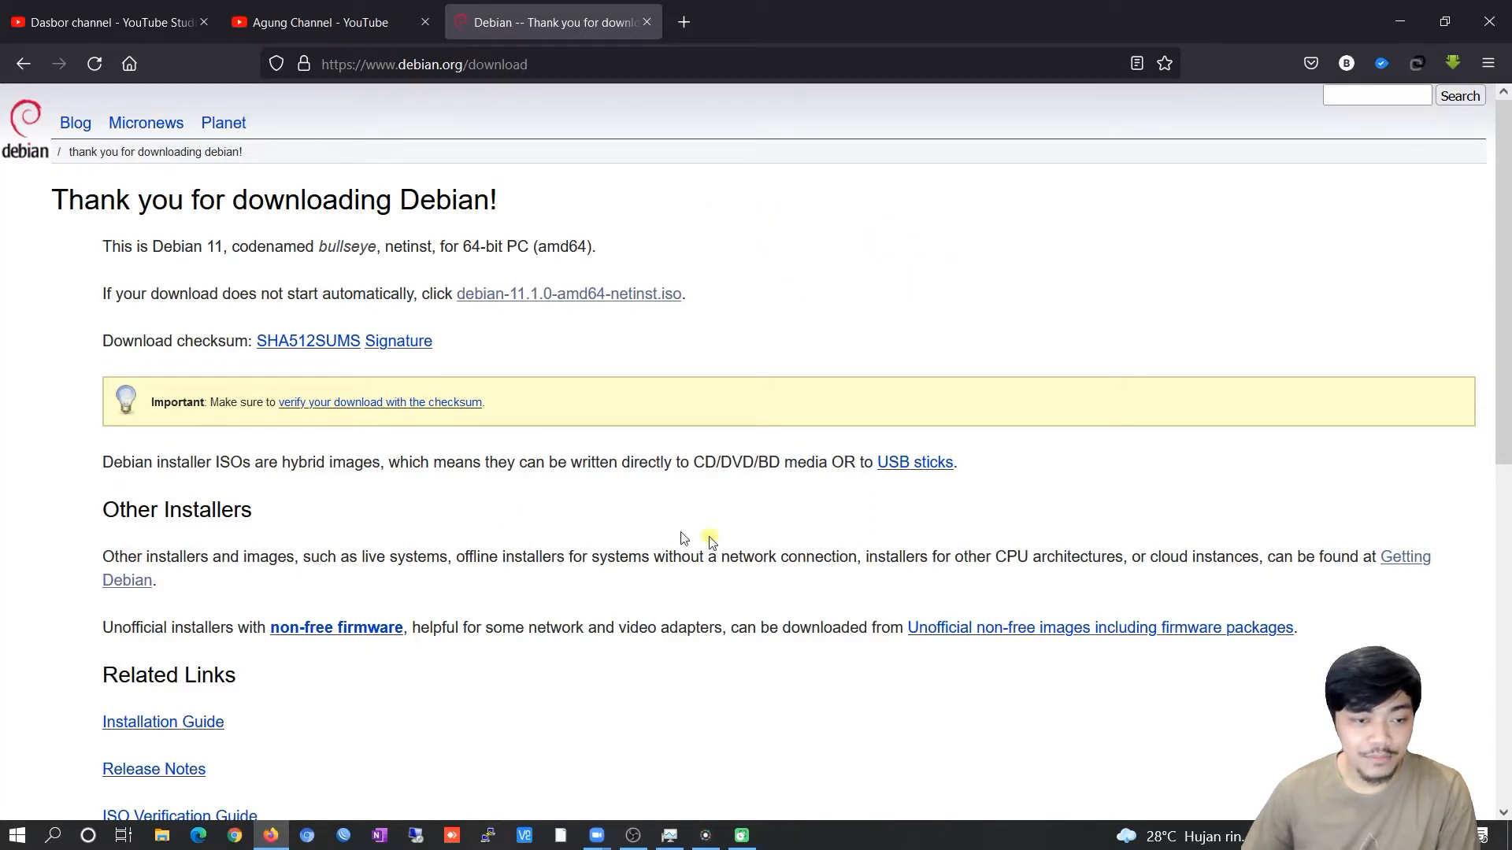
pyautogui.moveTo(89, 511); pyautogui.dragTo(254, 514)
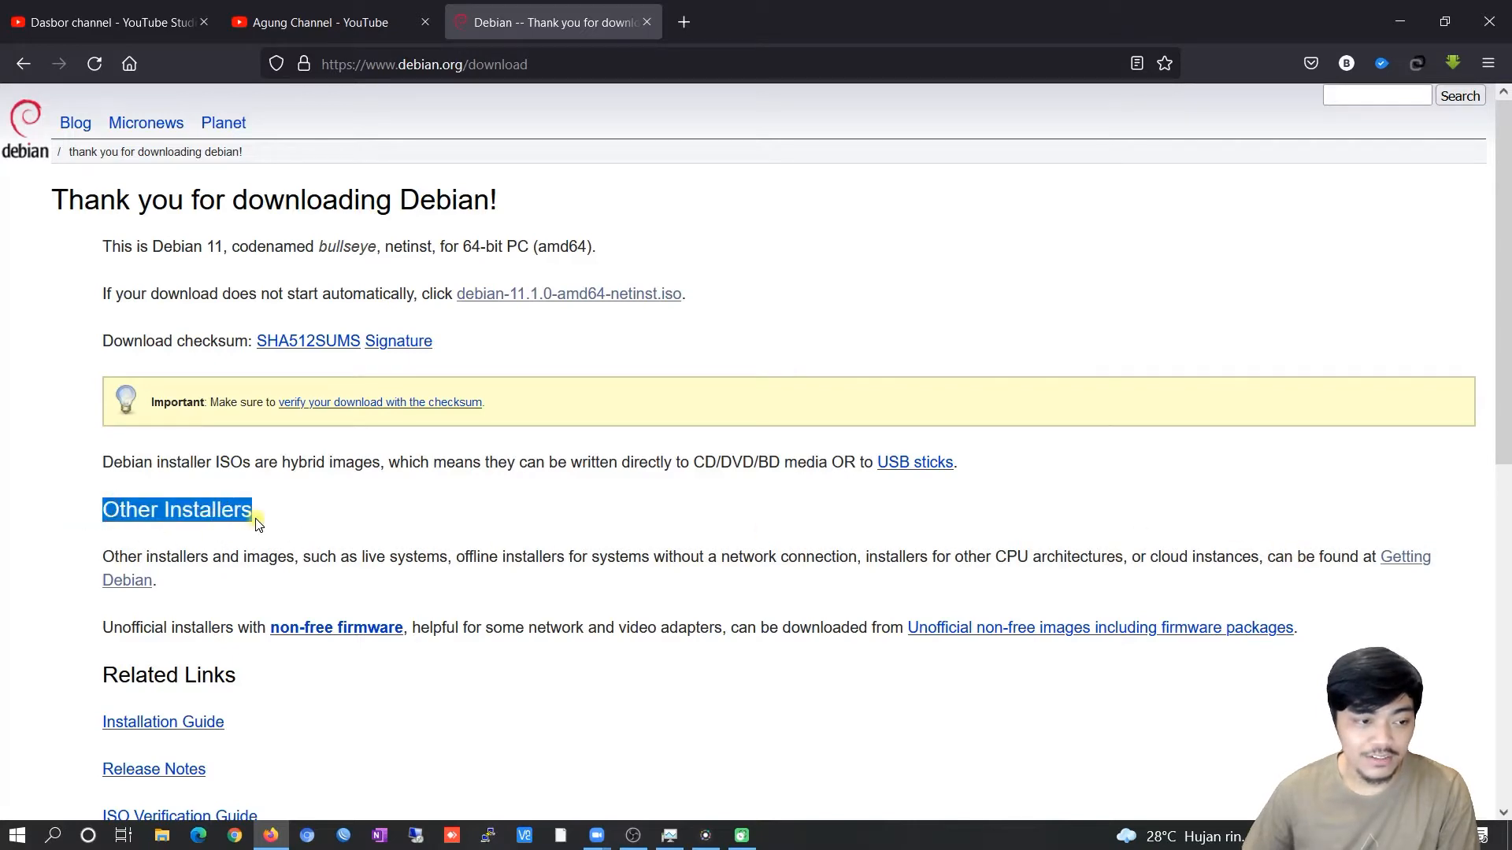
pyautogui.click(1143, 526)
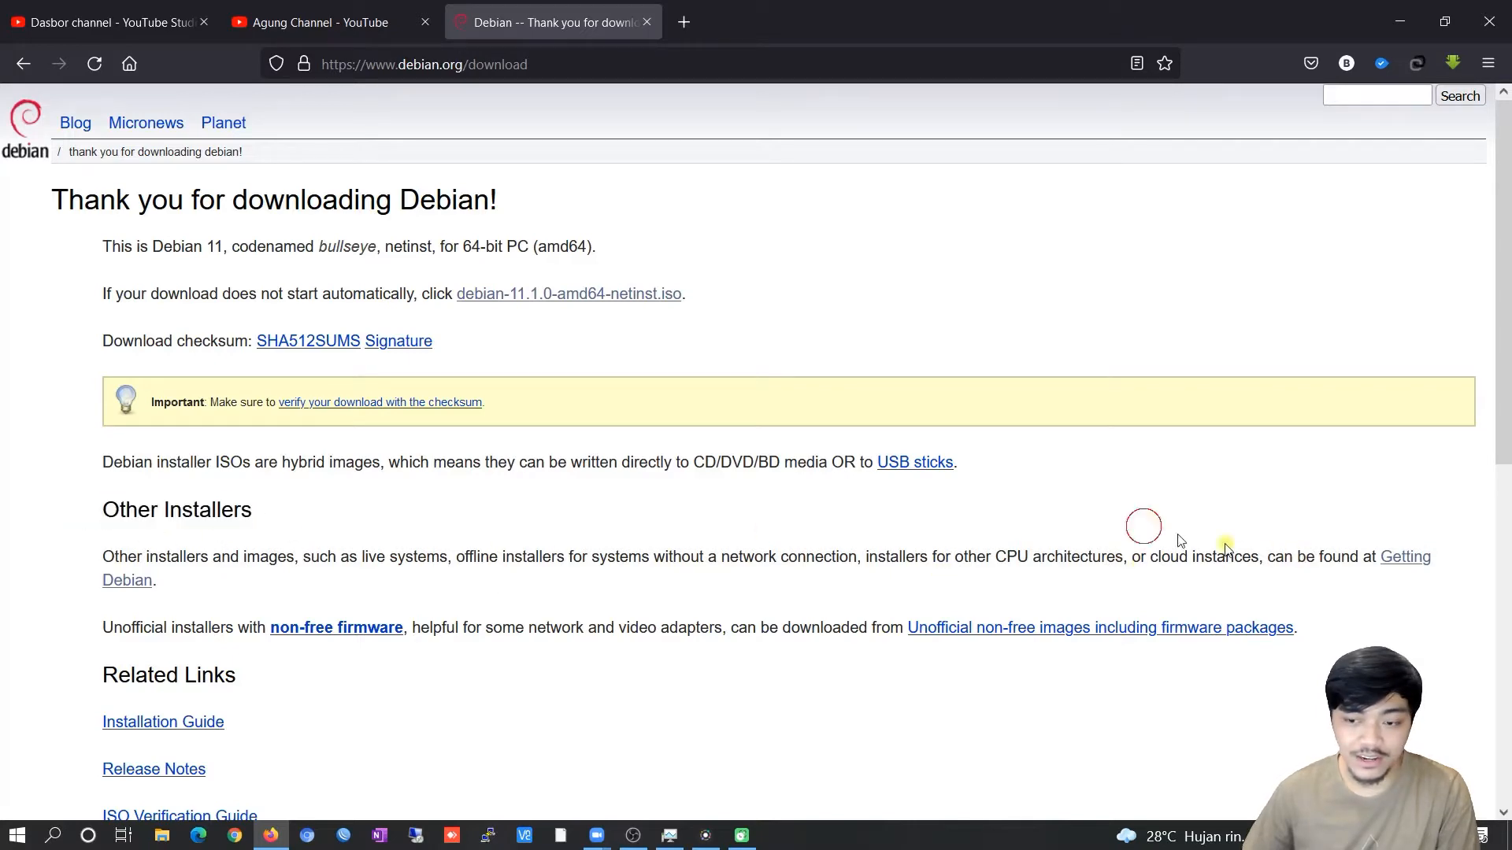
# Open Getting Debian and review its download options, briefly highlighting the Microsoft Azure cloud image.
pyautogui.click(140, 581)
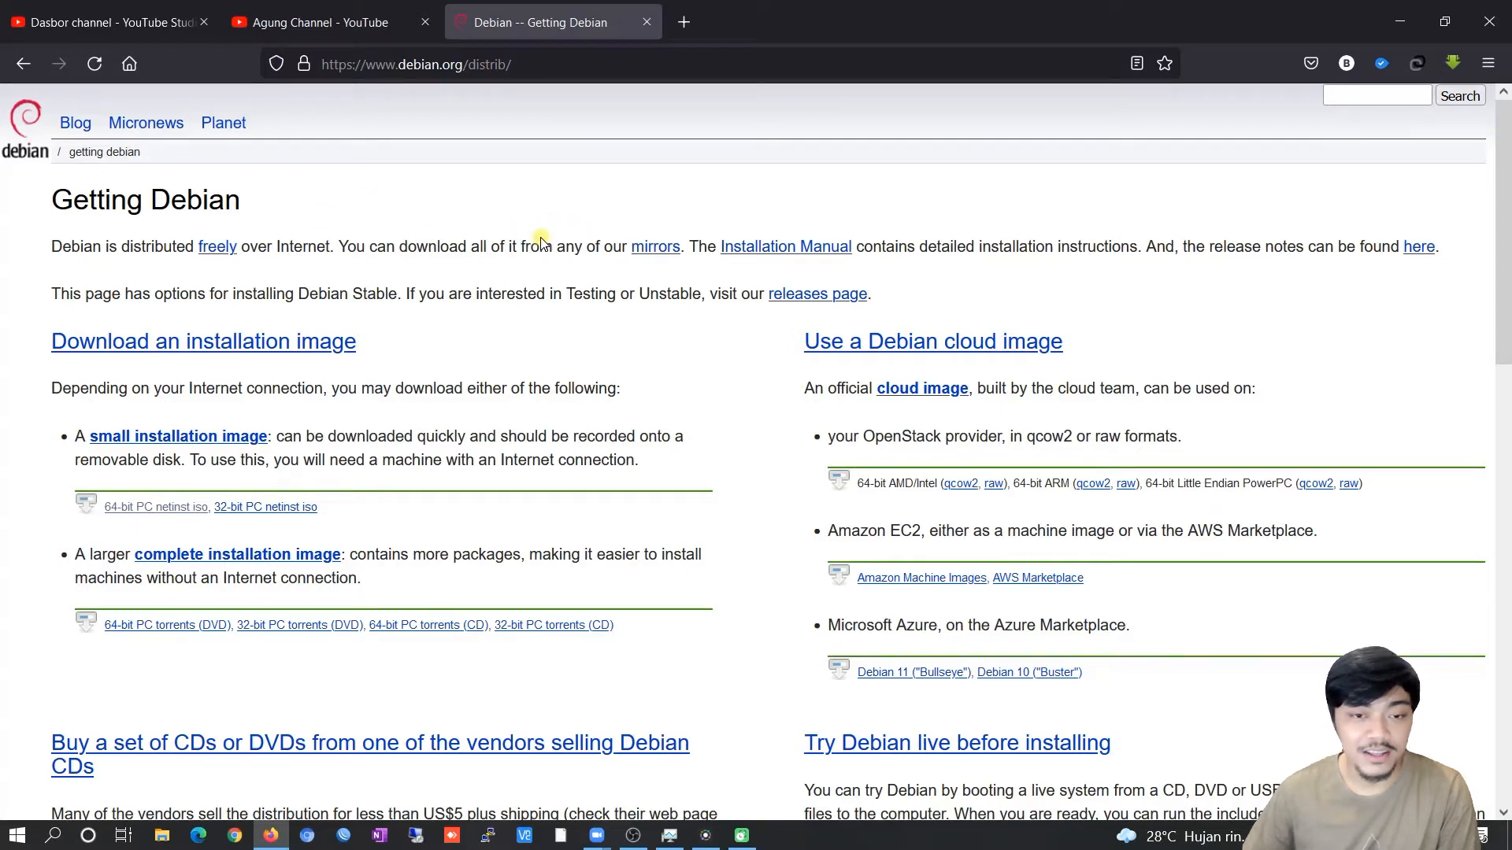
pyautogui.scroll(-3, 607, 297)
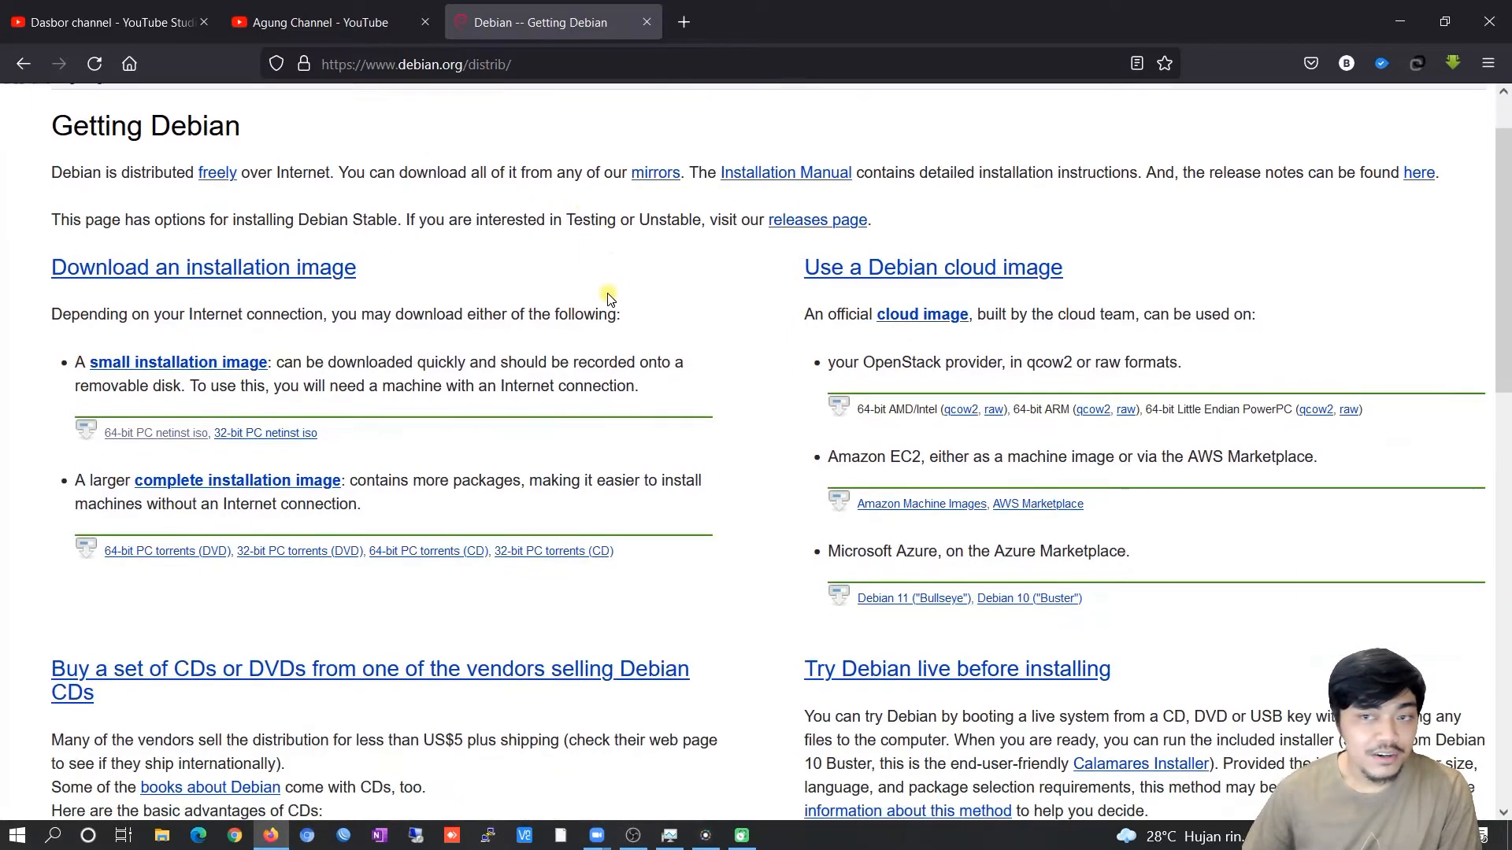
pyautogui.scroll(3, 610, 294)
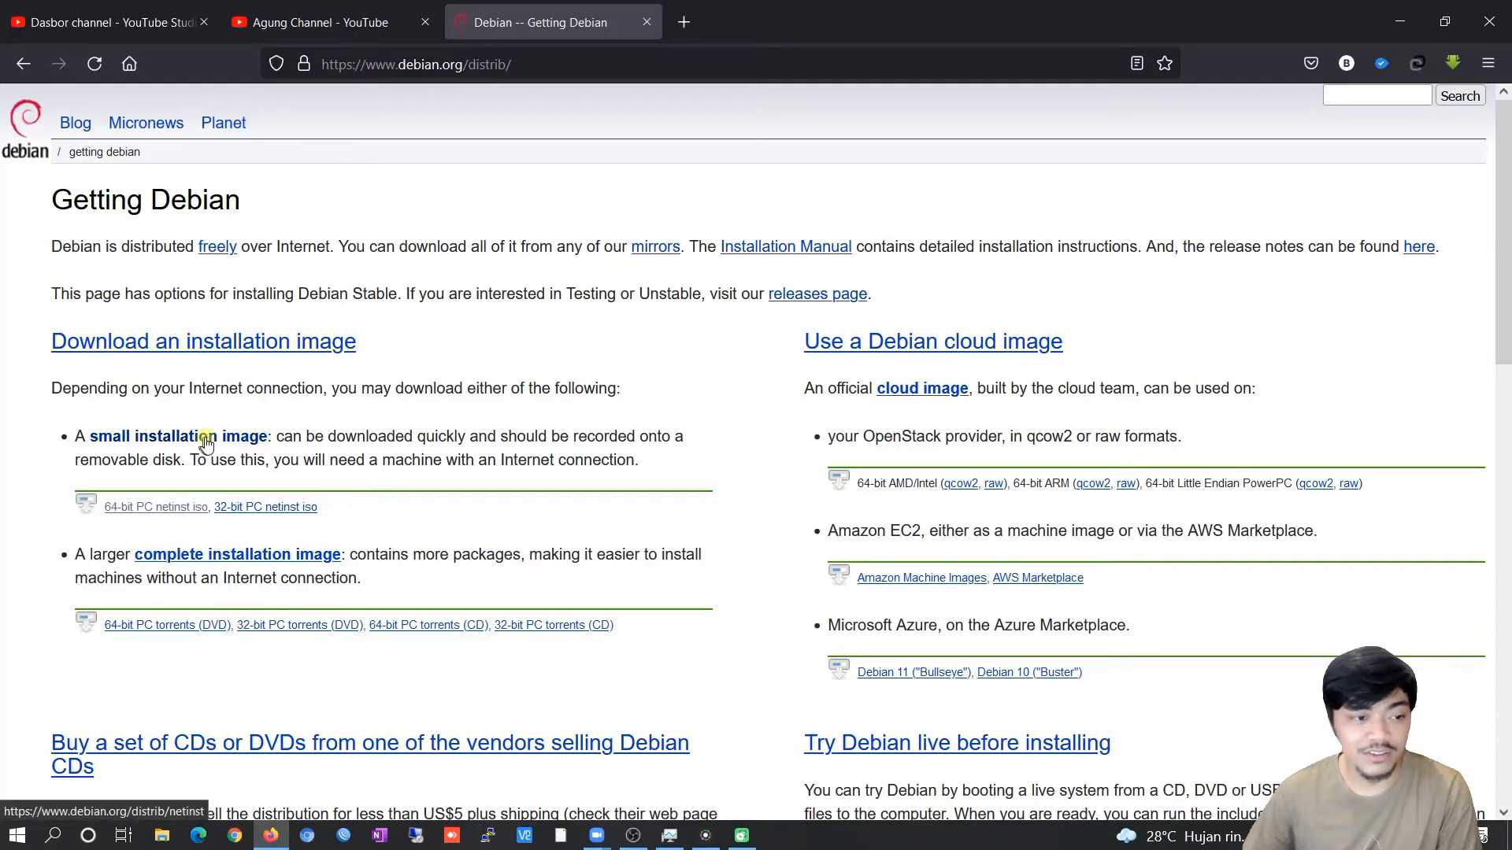
pyautogui.scroll(-1, 710, 369)
pyautogui.scroll(1, 710, 368)
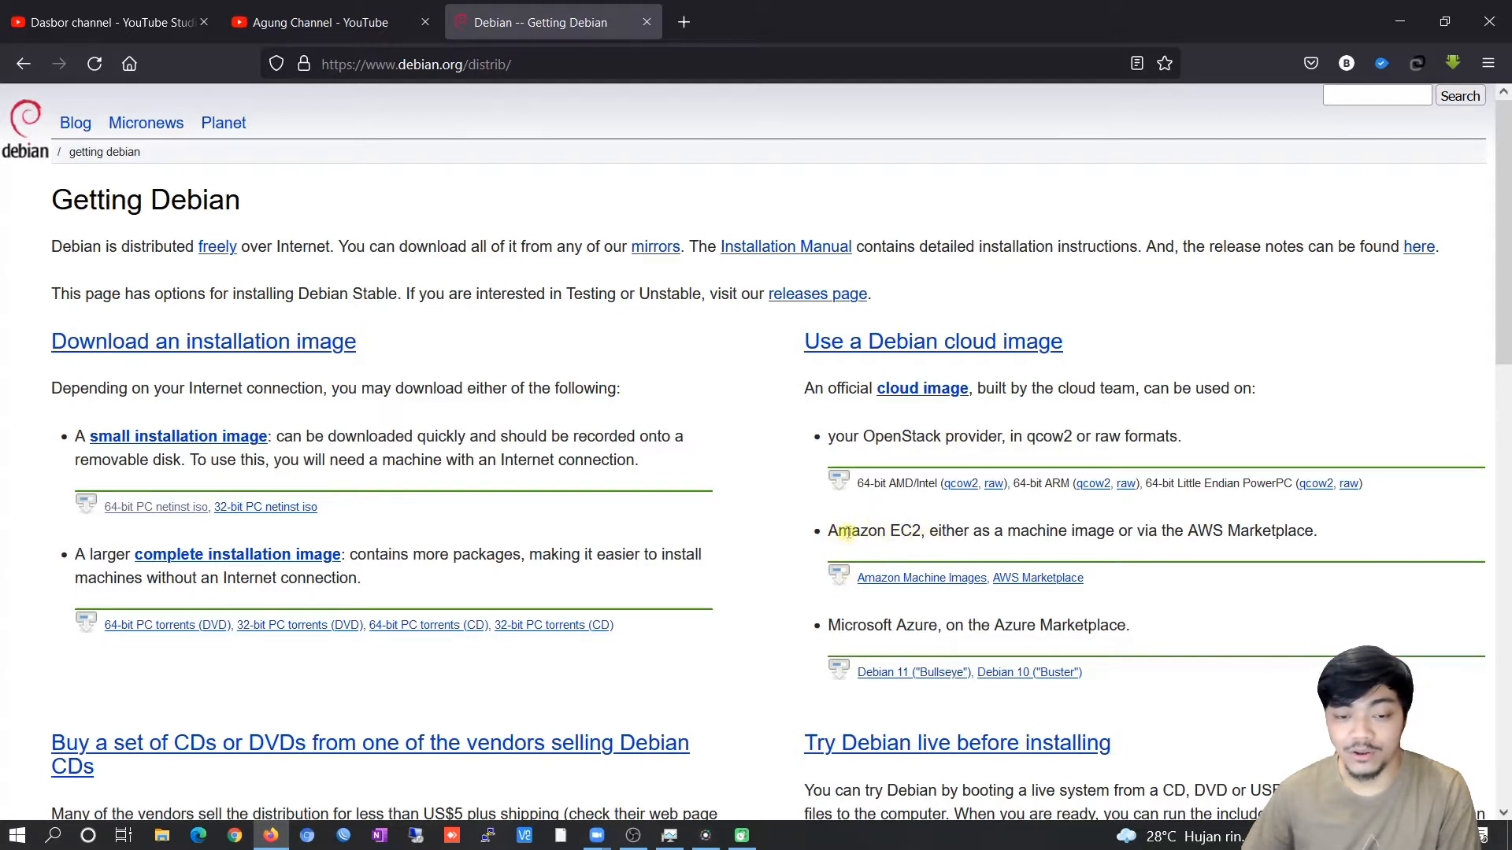
pyautogui.moveTo(829, 624); pyautogui.dragTo(940, 622)
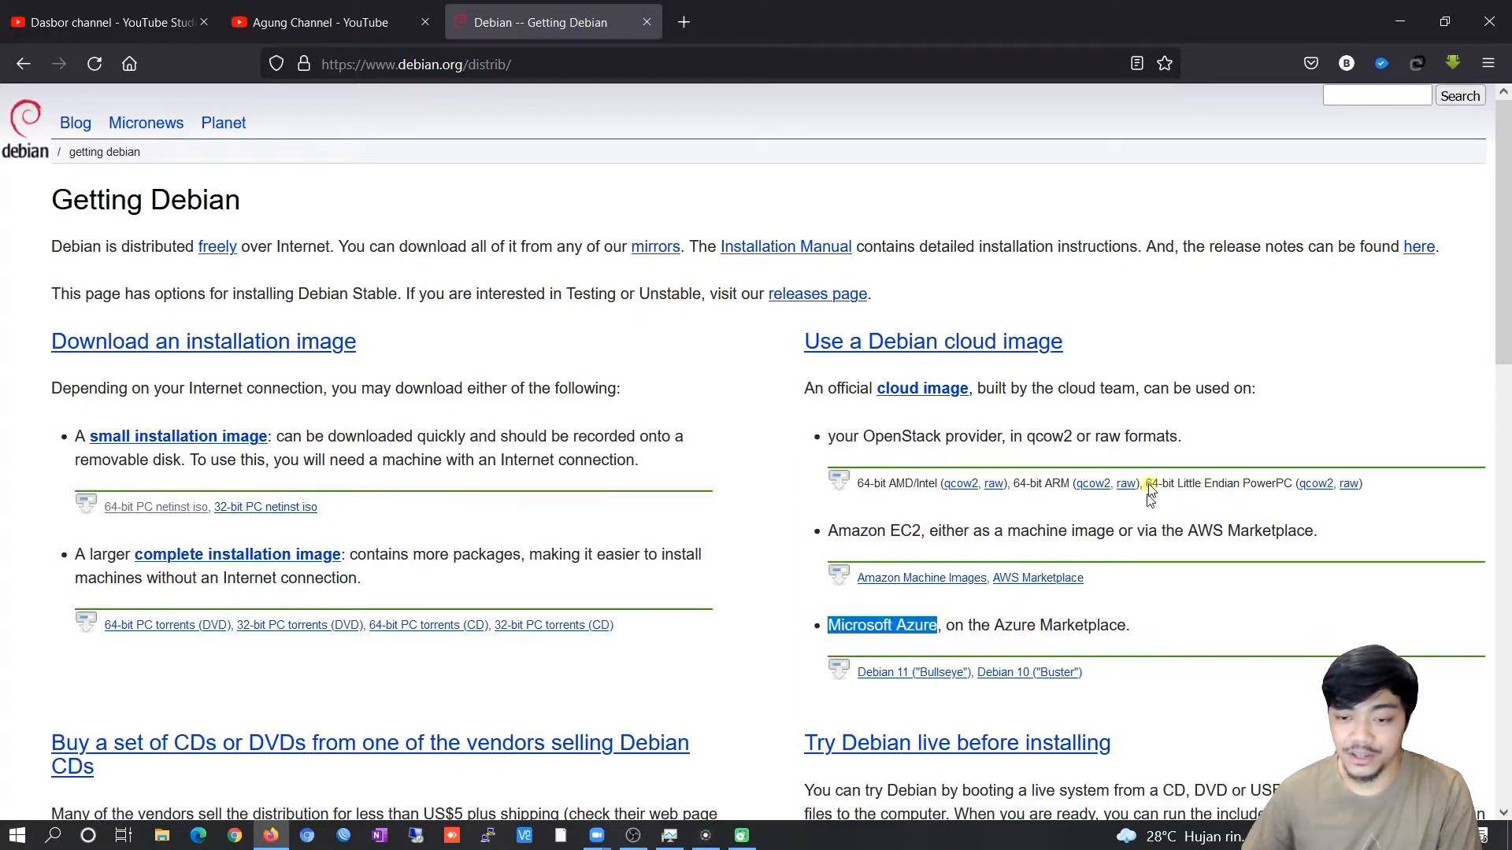
pyautogui.click(1427, 632)
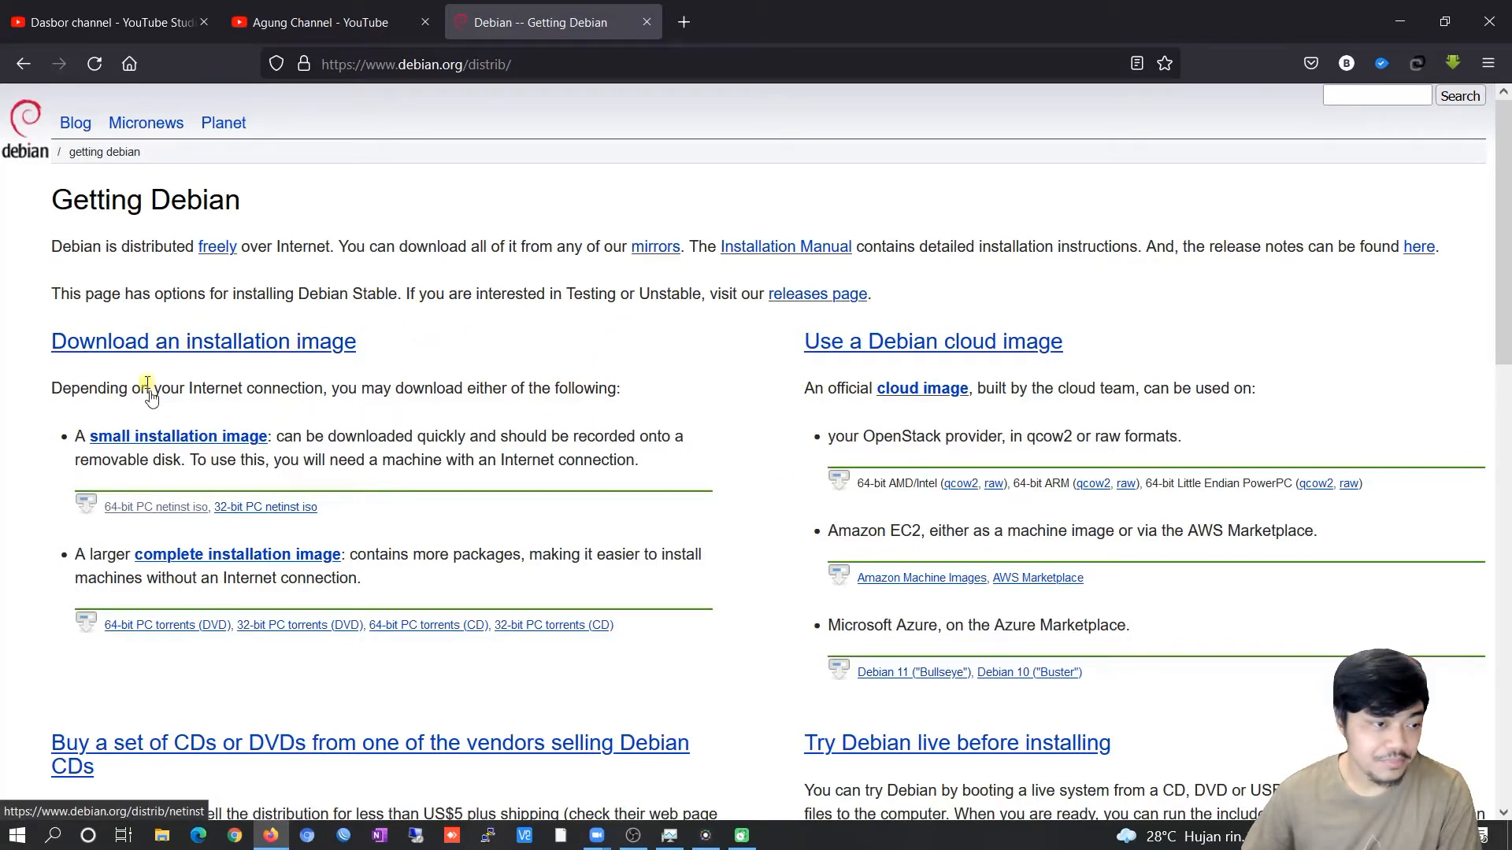
pyautogui.scroll(-2, 77, 347)
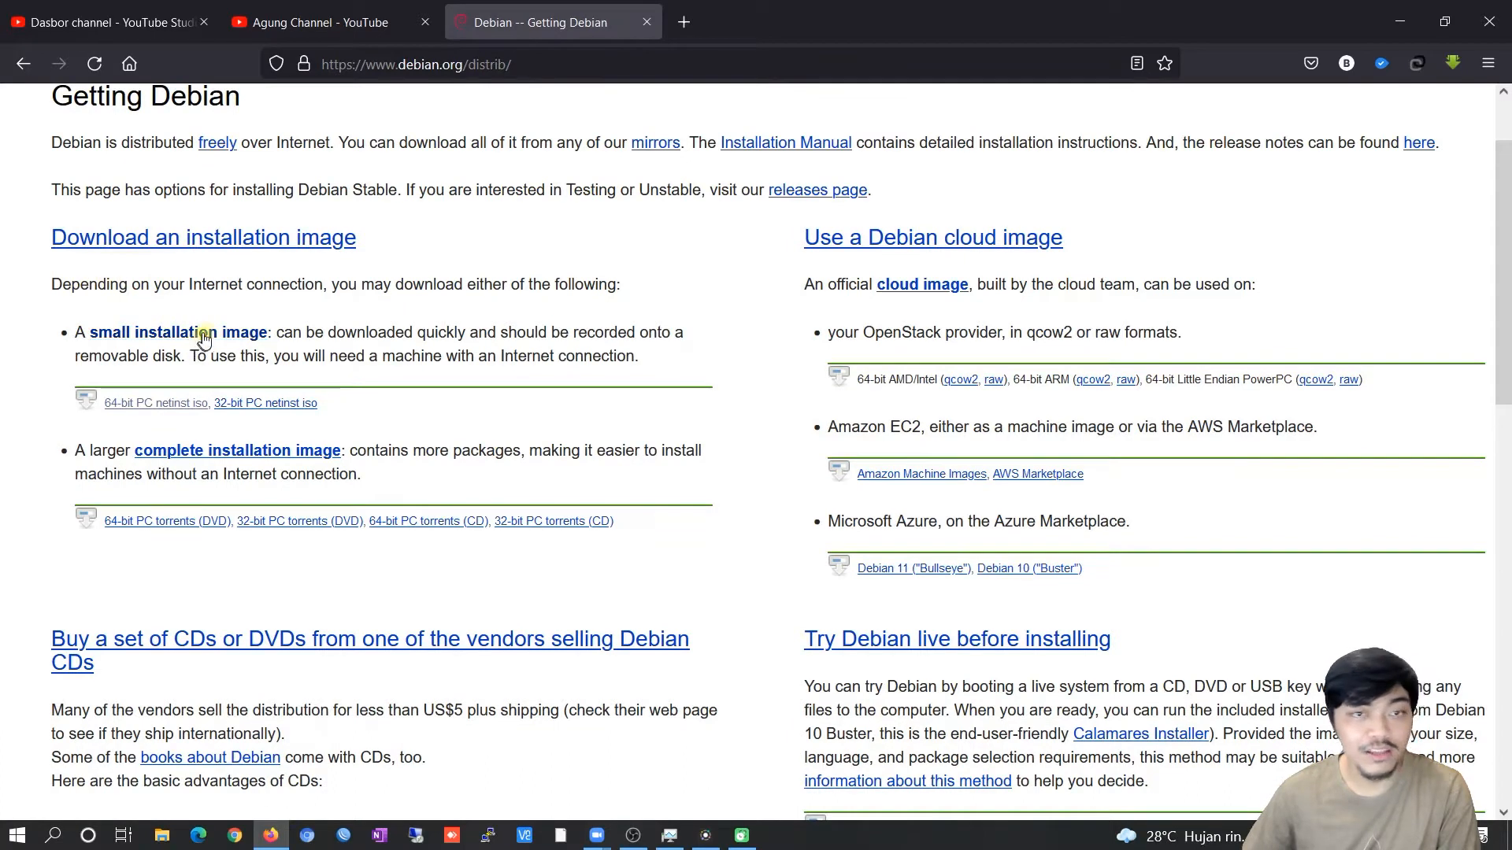
pyautogui.moveTo(277, 334); pyautogui.dragTo(685, 344)
pyautogui.click(677, 347)
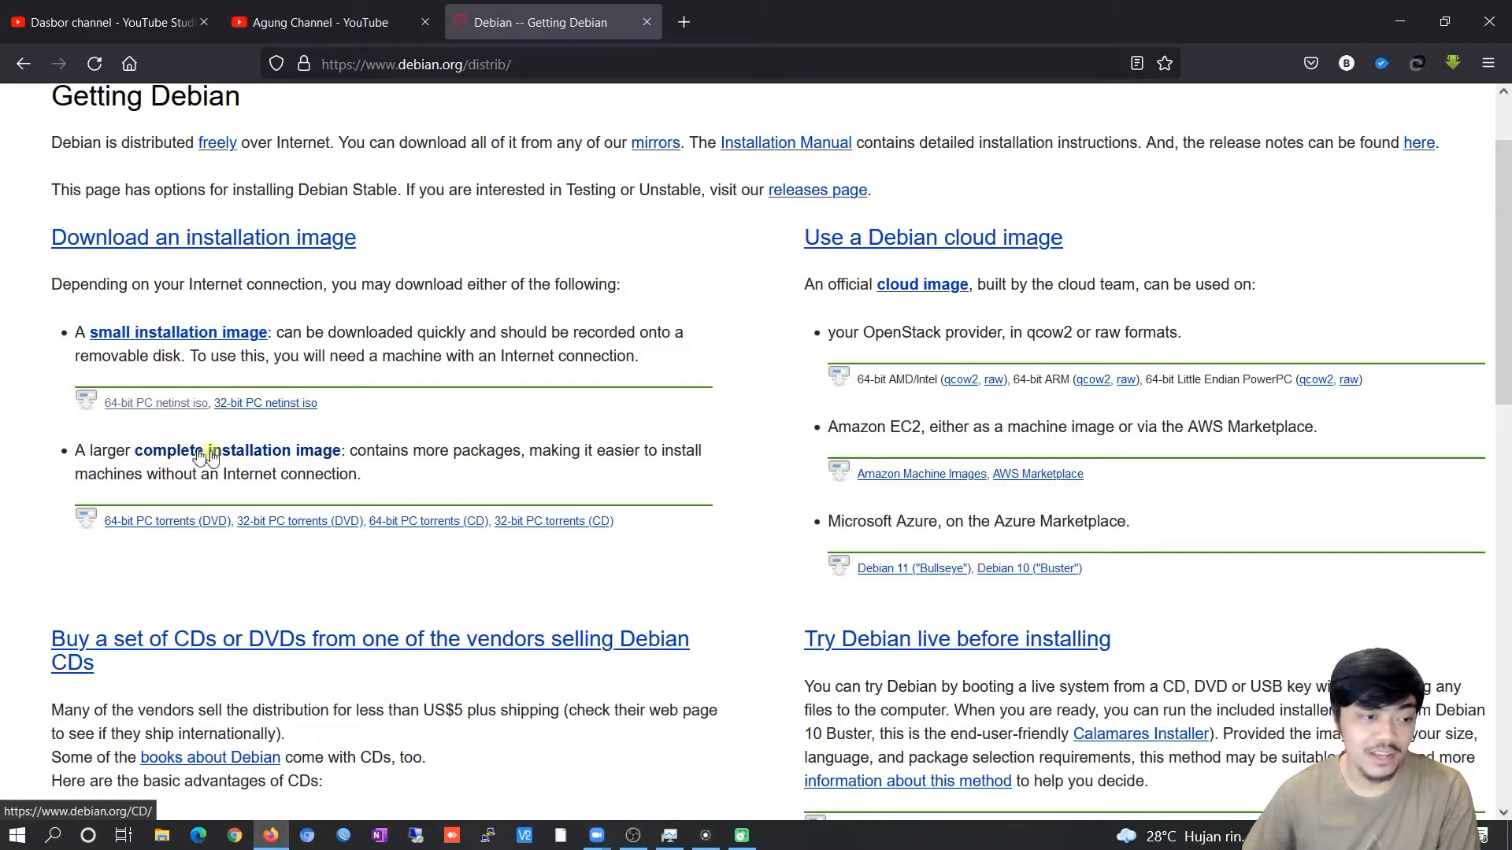
pyautogui.scroll(-2, 725, 449)
pyautogui.scroll(2, 725, 449)
# Open the complete installation image link and scroll through the Debian on CDs/DVDs page.
pyautogui.click(272, 453)
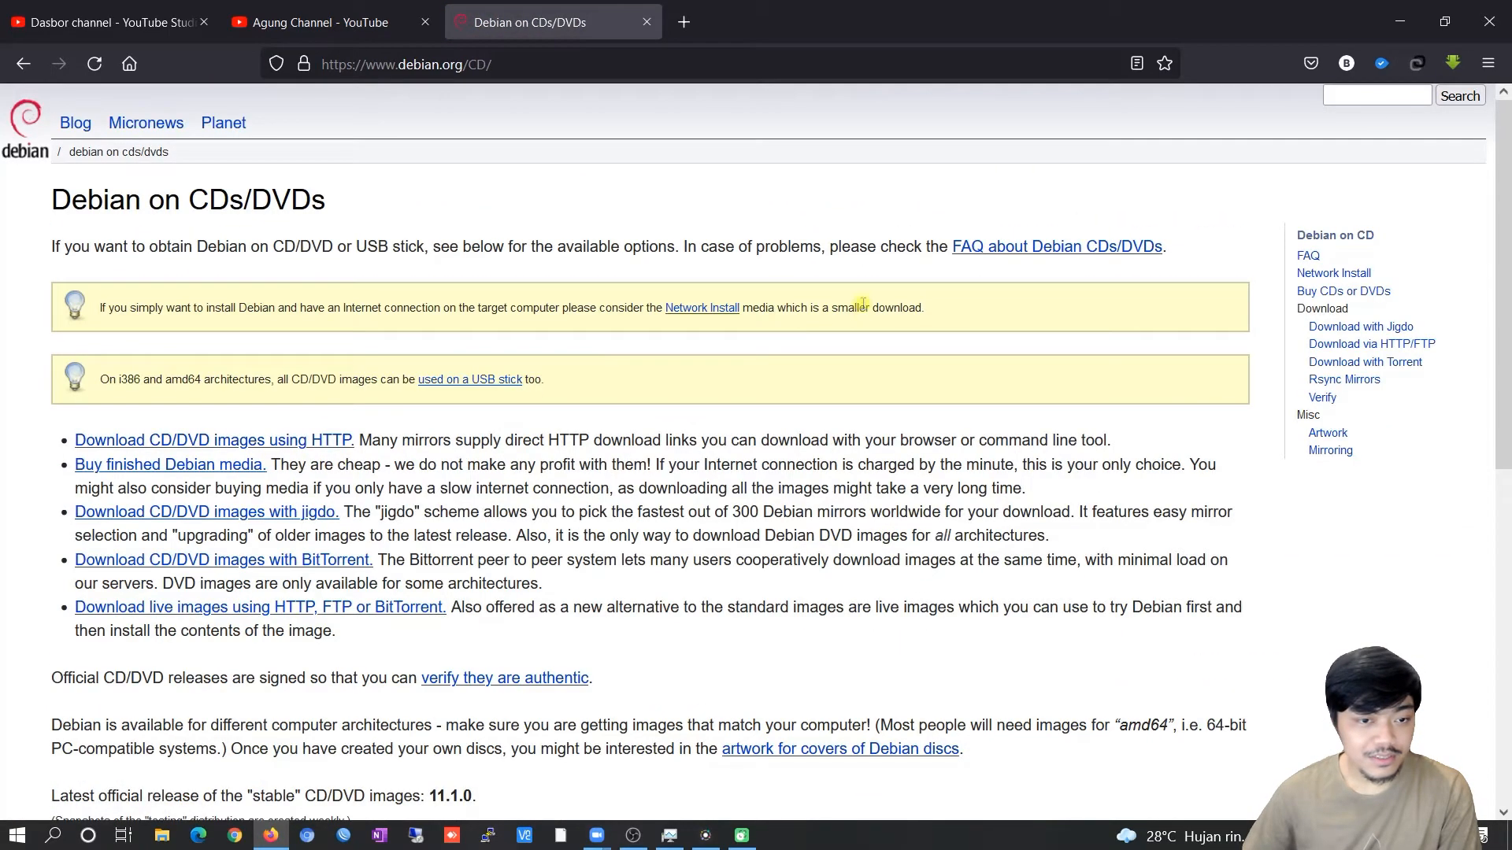
pyautogui.scroll(-8, 845, 318)
pyautogui.scroll(5, 845, 319)
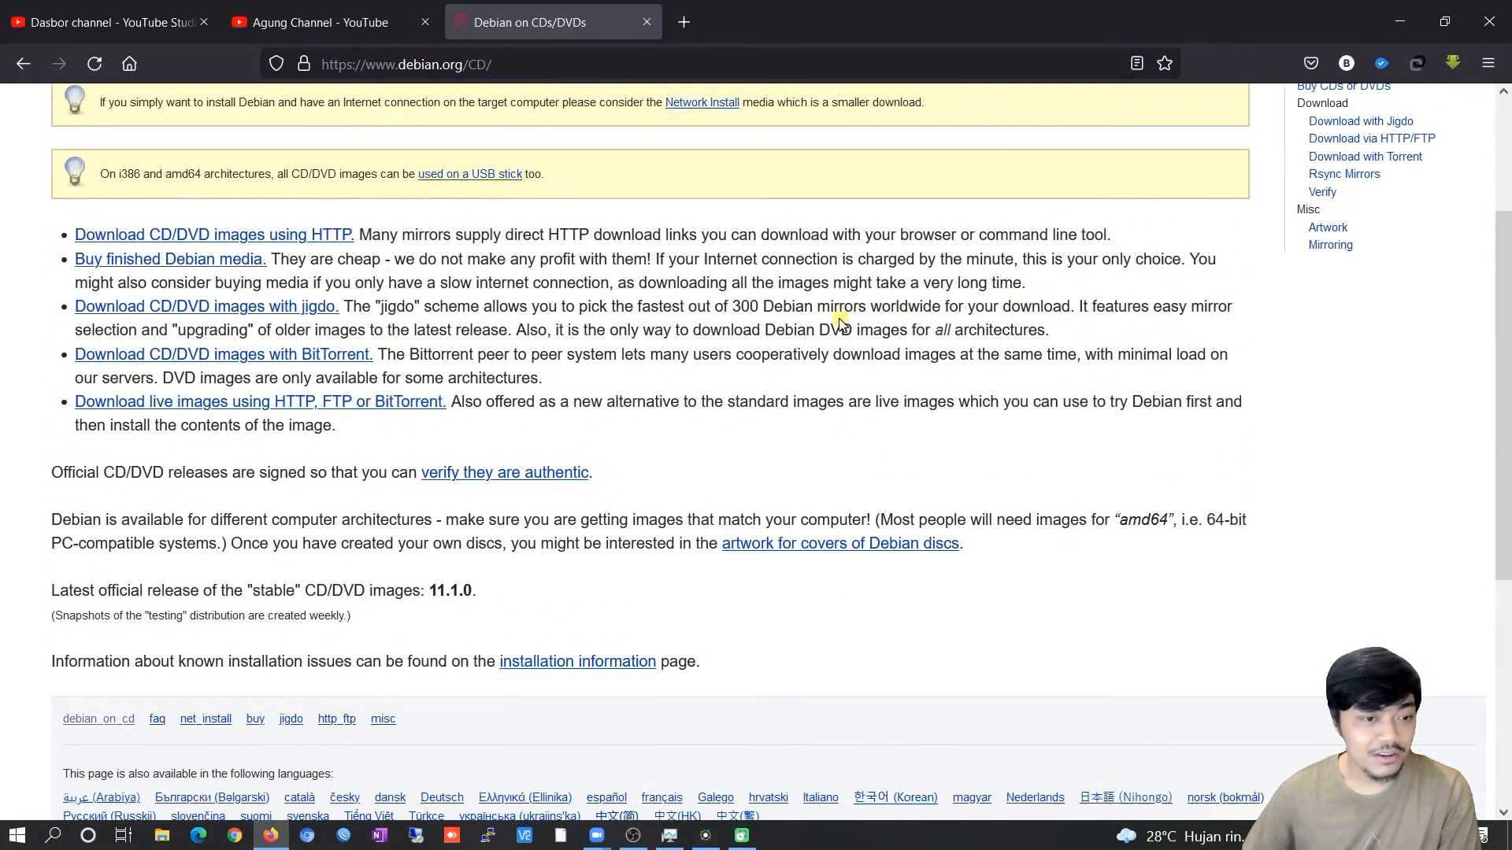
pyautogui.scroll(3, 842, 323)
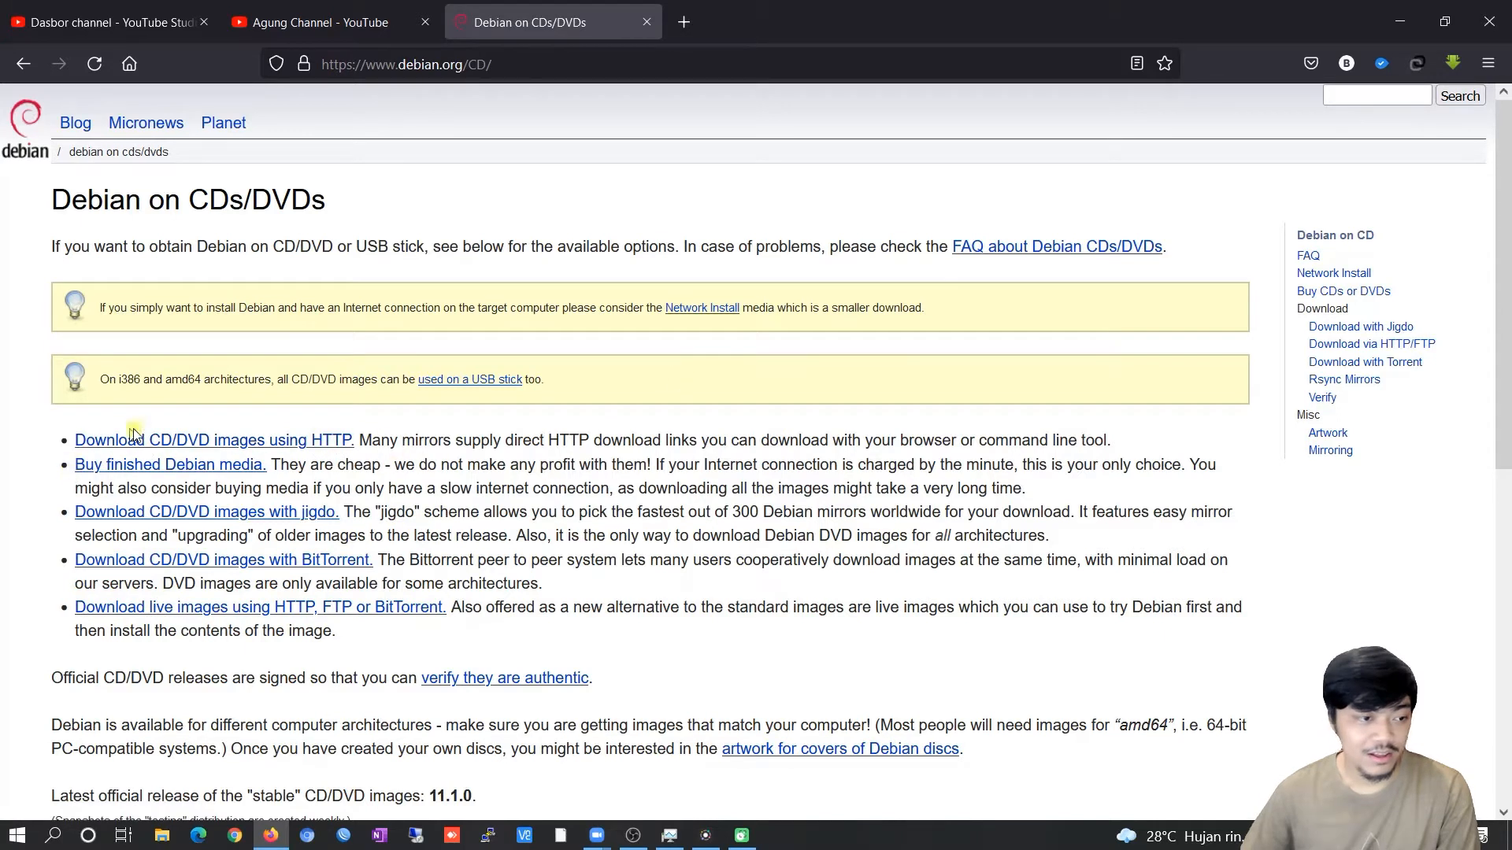
# Open the HTTP download page for CD/DVD images and highlight the registered mirrors heading.
pyautogui.click(307, 444)
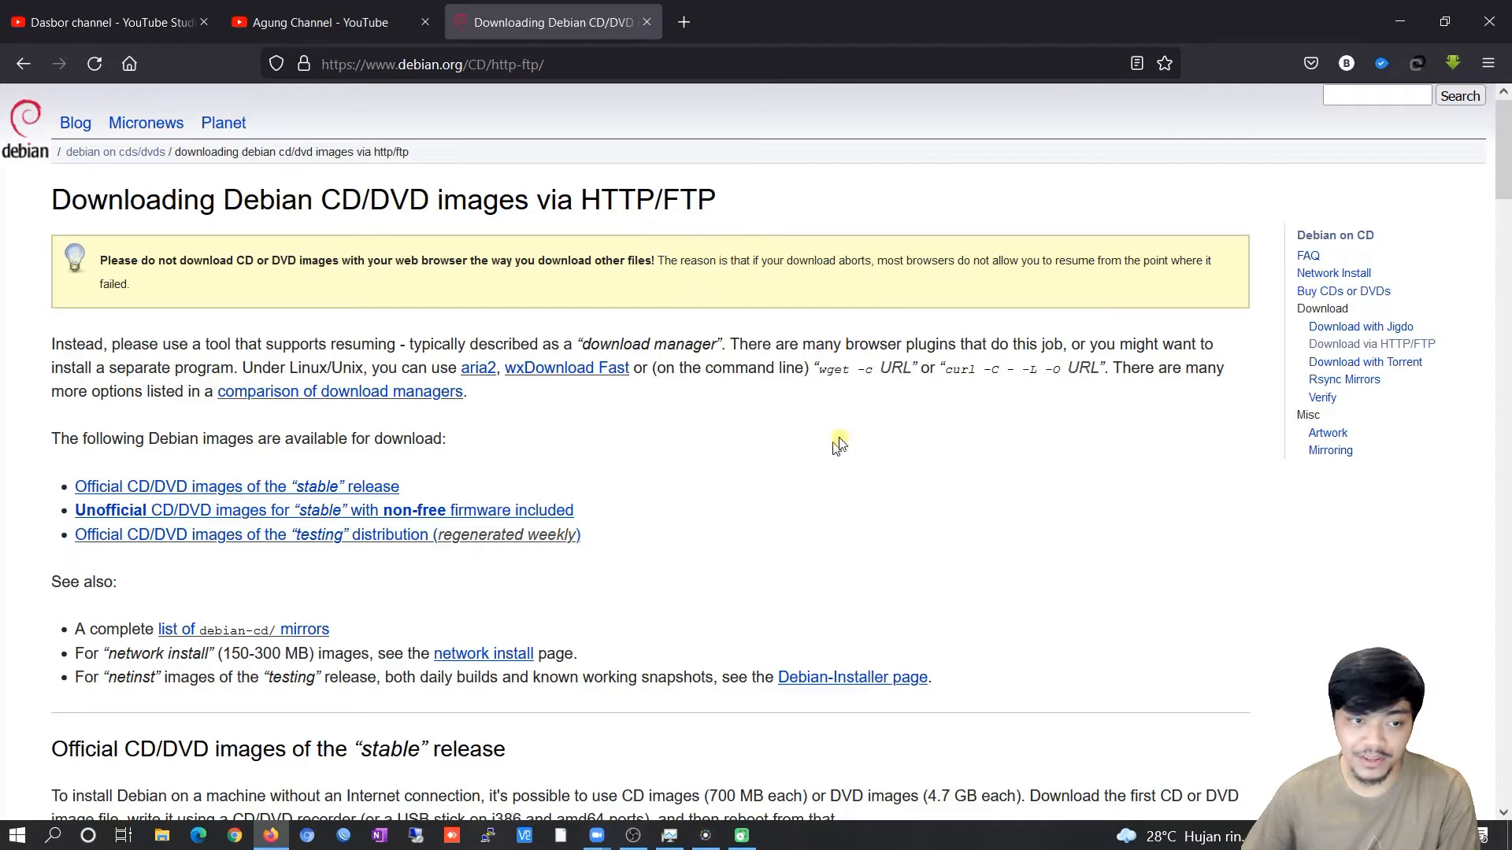
pyautogui.scroll(-7, 1023, 441)
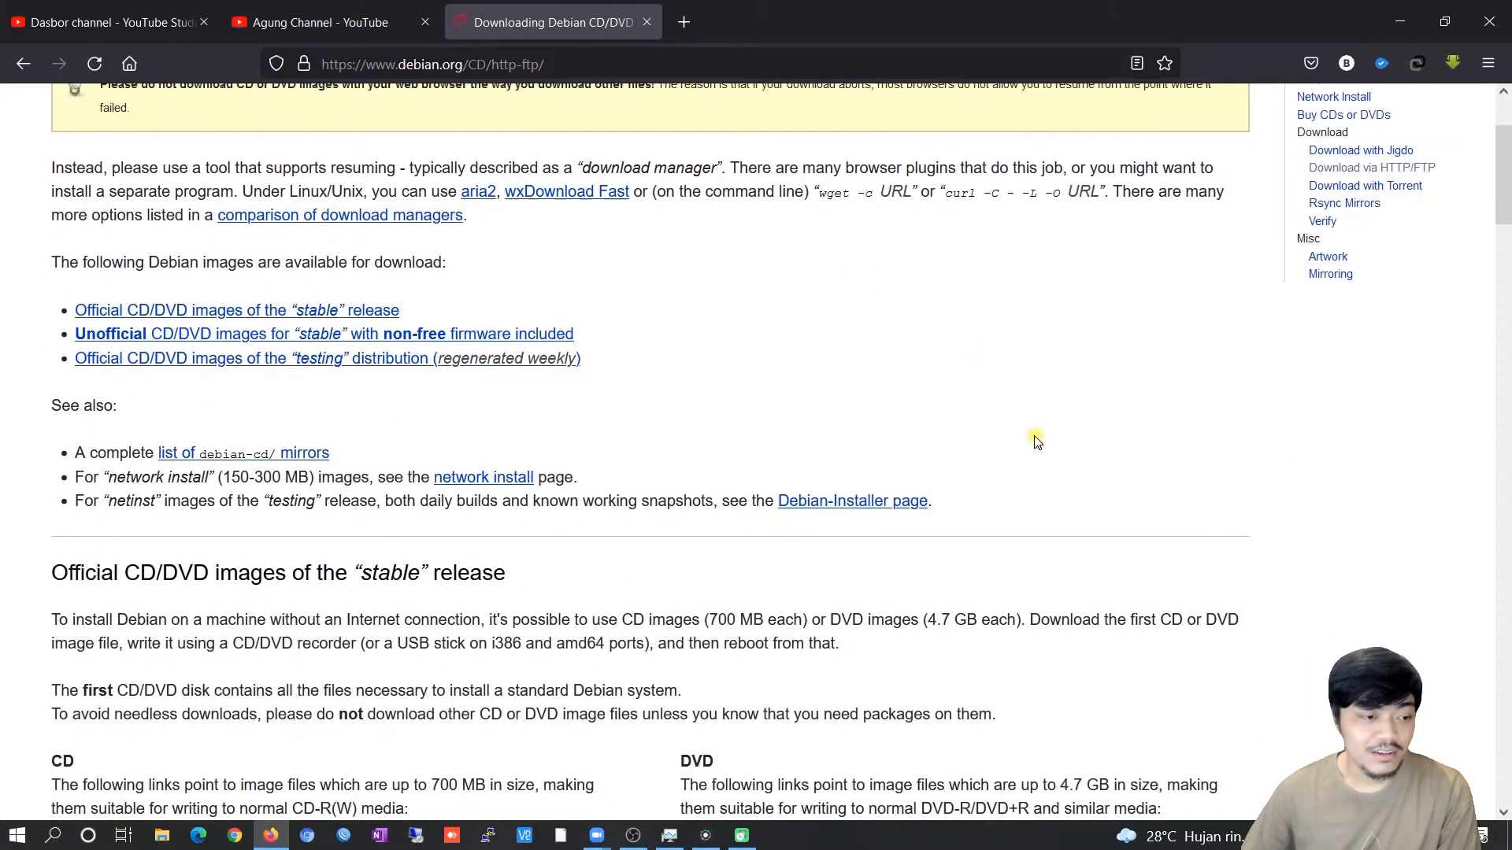
pyautogui.scroll(-10, 1023, 437)
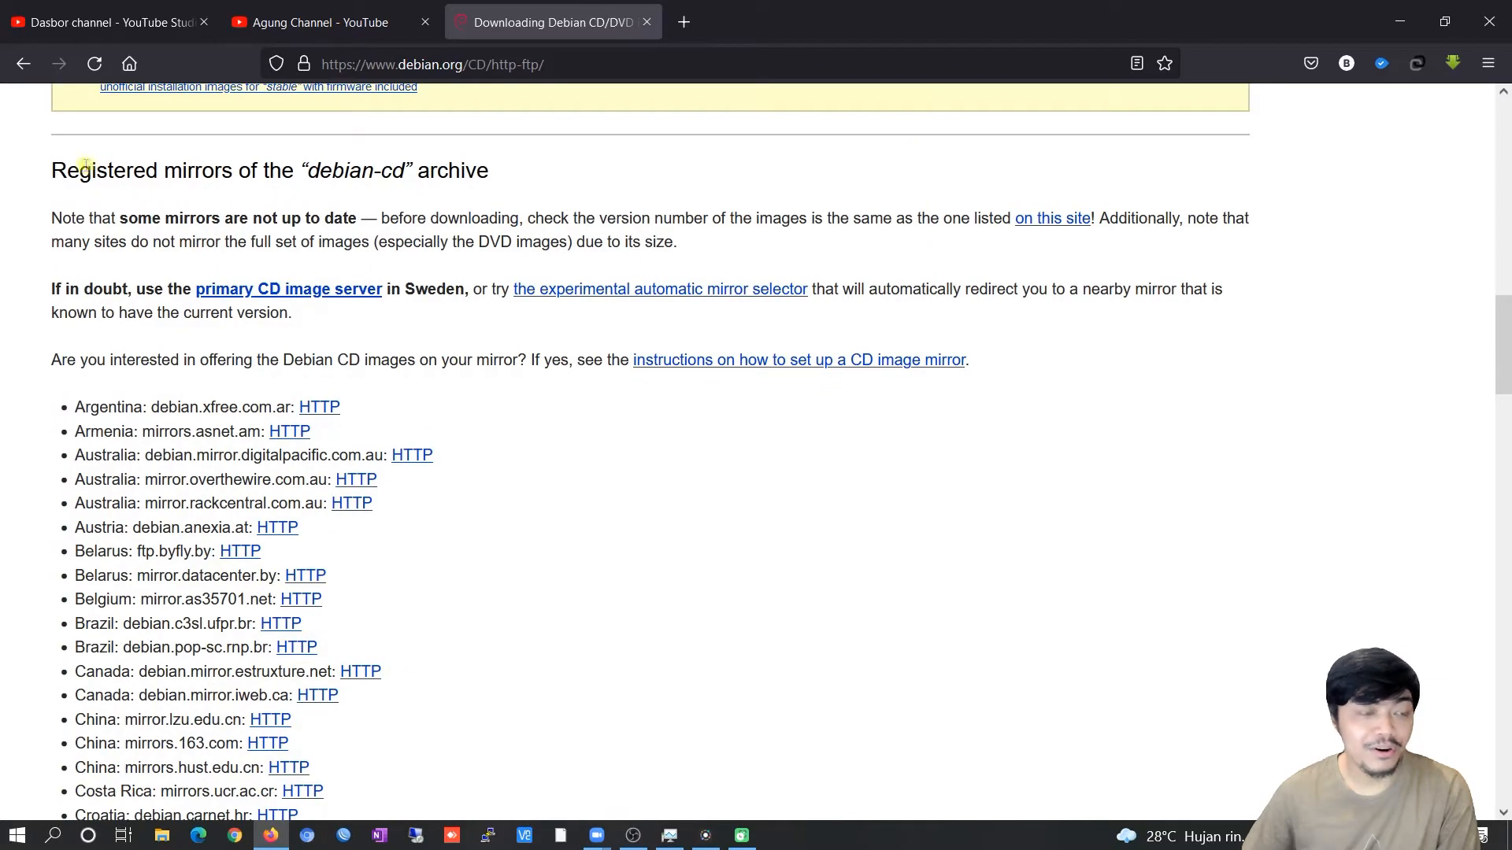
pyautogui.moveTo(43, 168); pyautogui.dragTo(564, 192)
pyautogui.click(579, 197)
# Scroll down the mirror list to the Indonesian entries.
pyautogui.scroll(9, 655, 208)
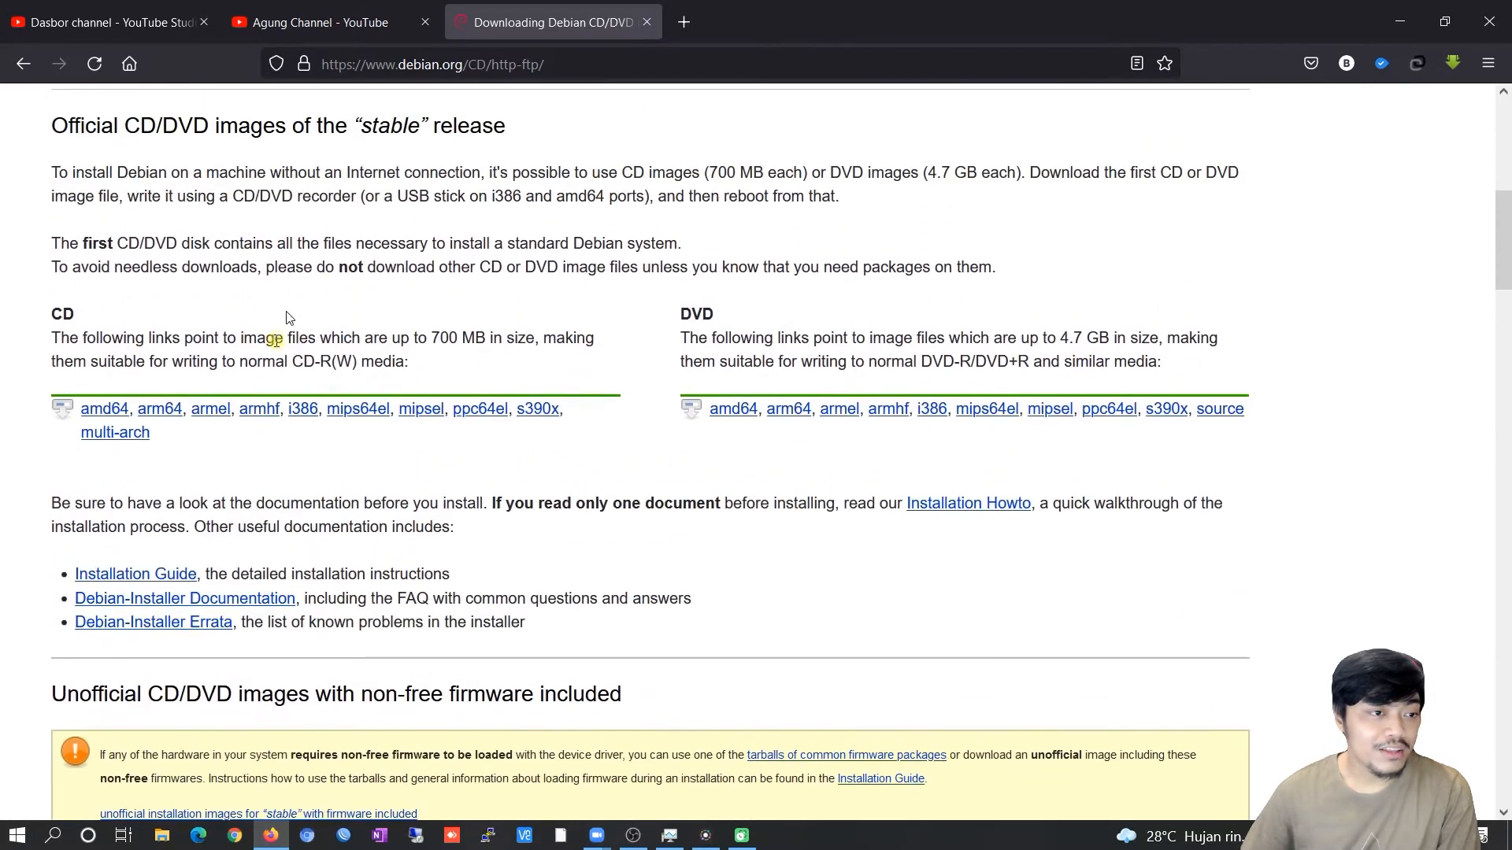
pyautogui.scroll(4, 527, 404)
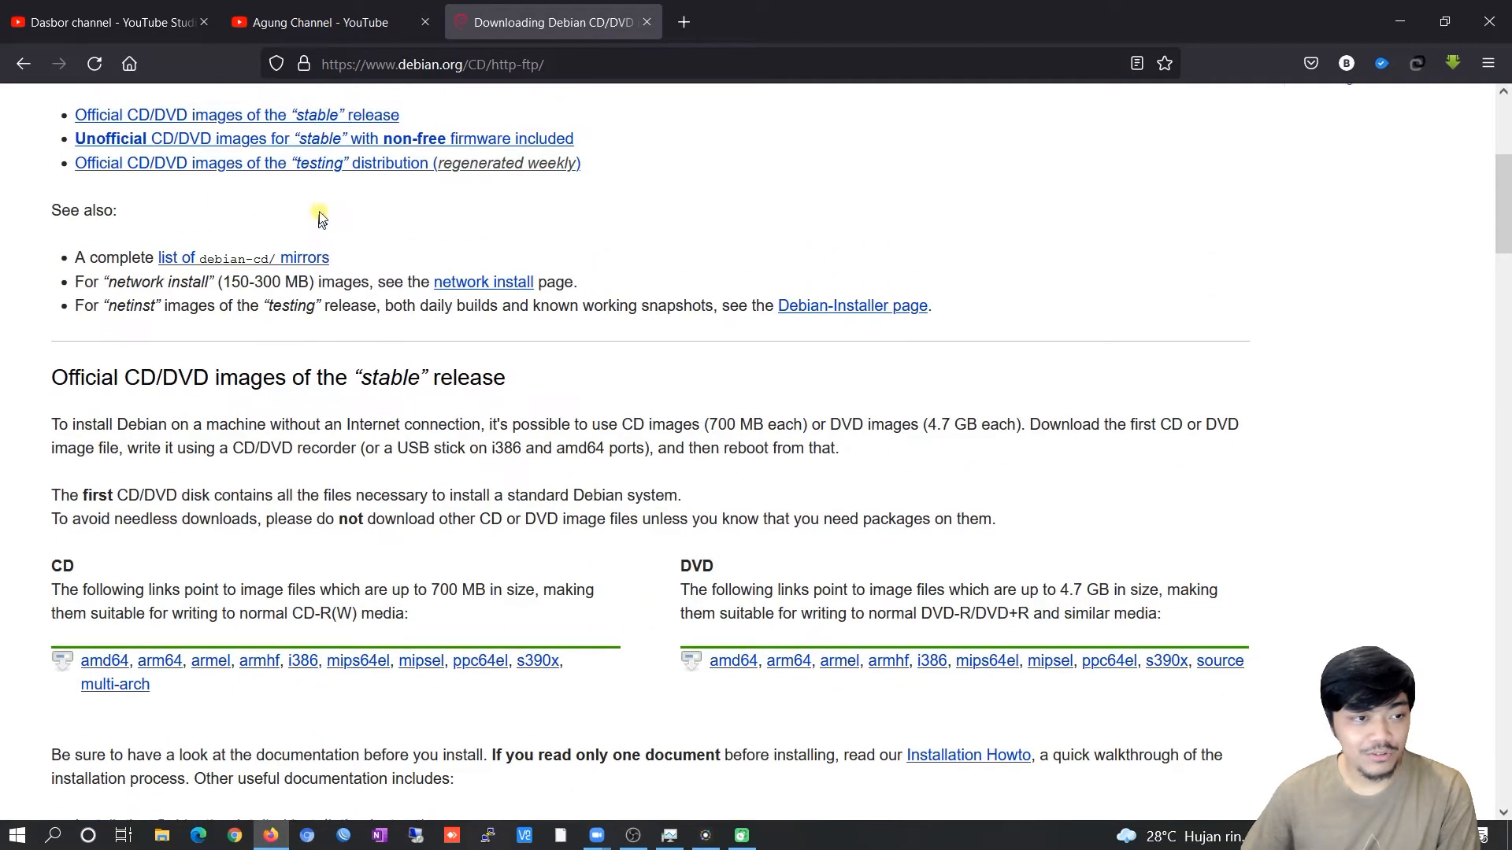
pyautogui.scroll(1, 973, 234)
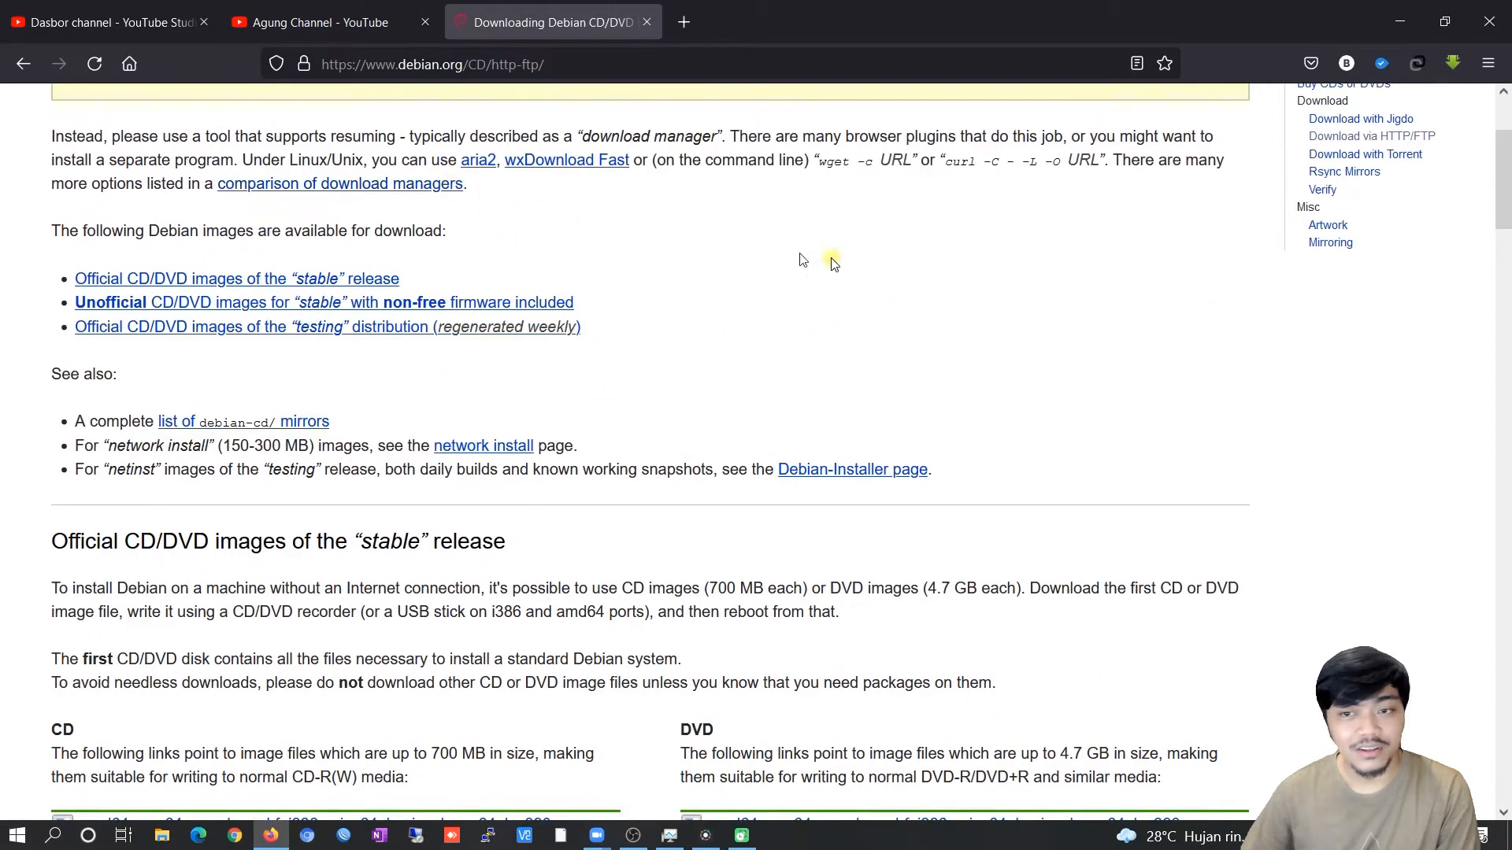
pyautogui.scroll(3, 636, 281)
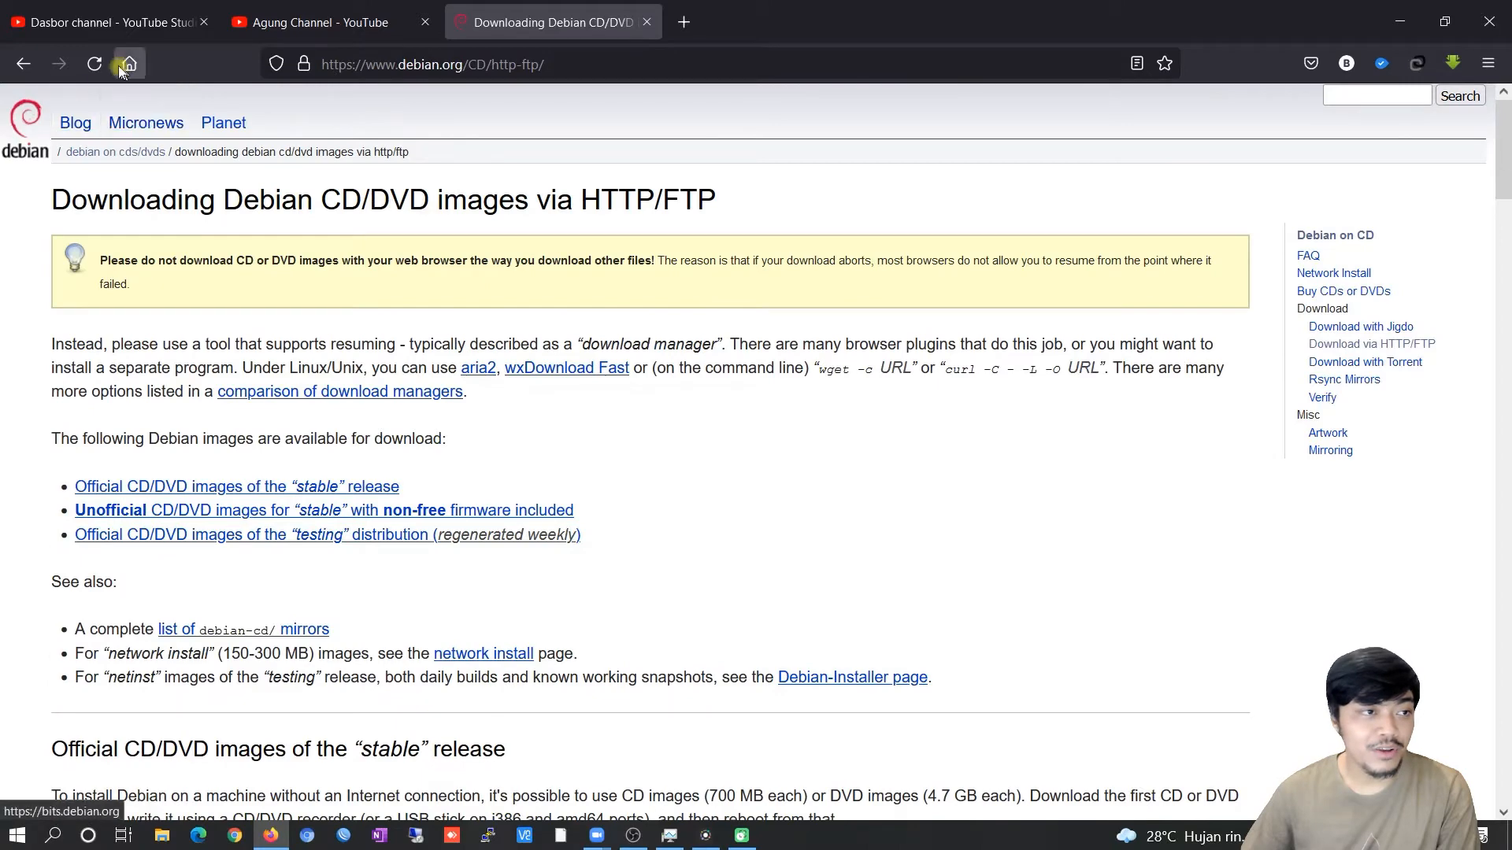
pyautogui.scroll(-3, 945, 382)
pyautogui.scroll(-1, 826, 358)
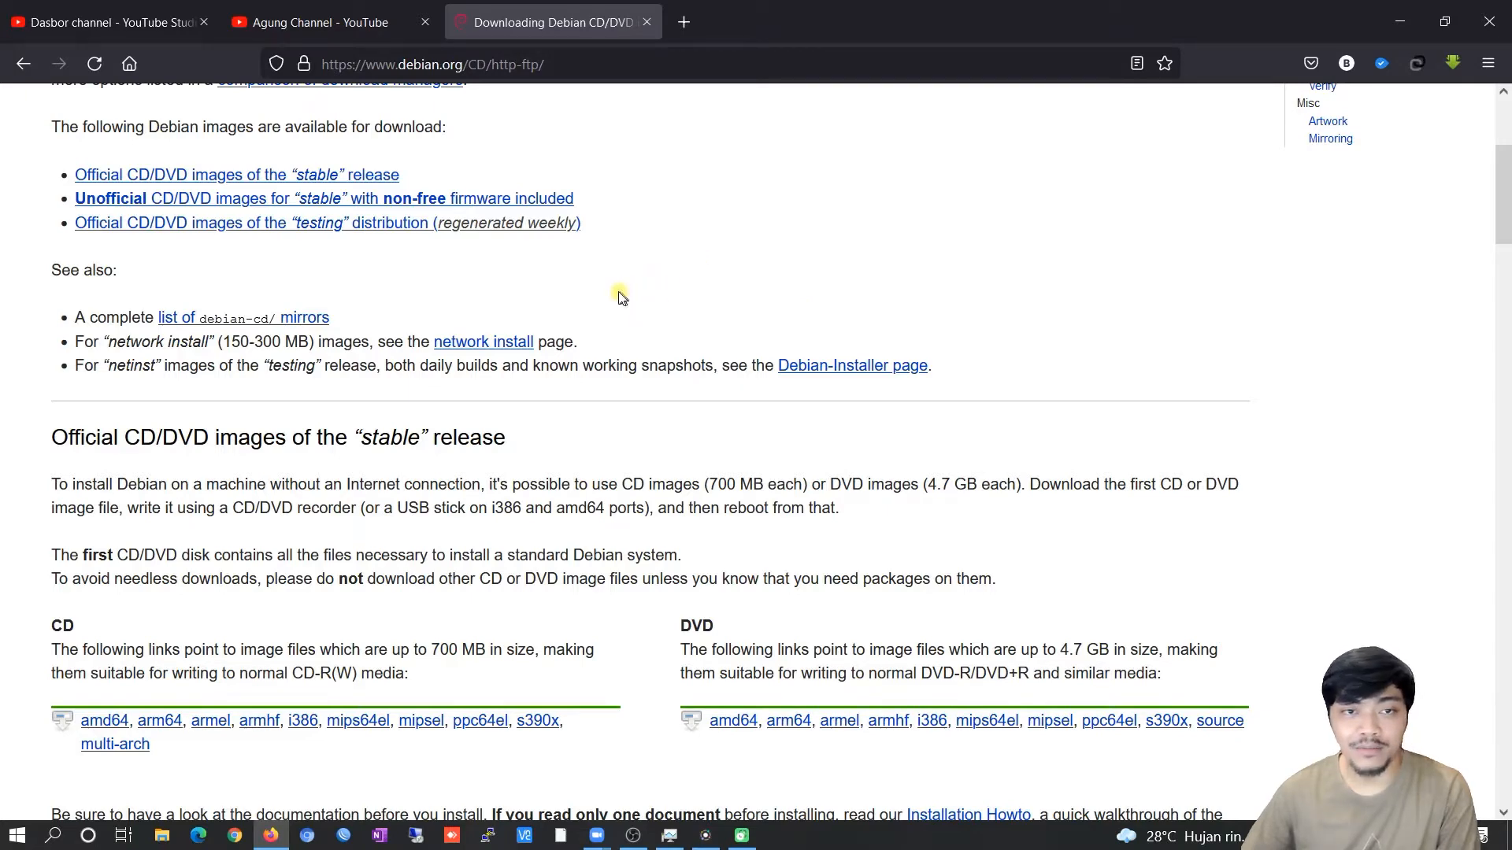
pyautogui.scroll(-1, 618, 296)
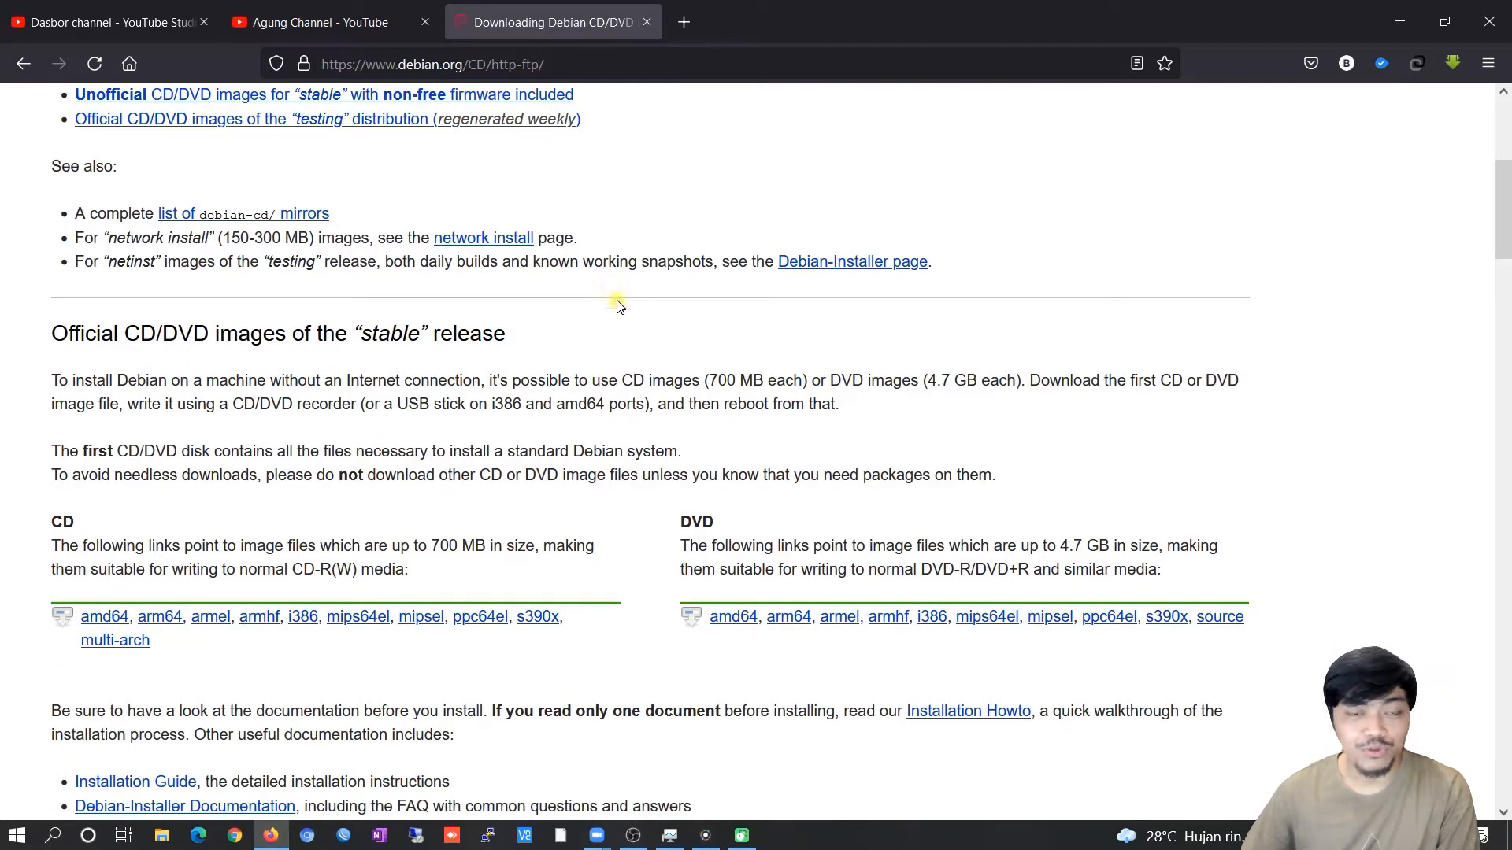
pyautogui.scroll(-1, 620, 313)
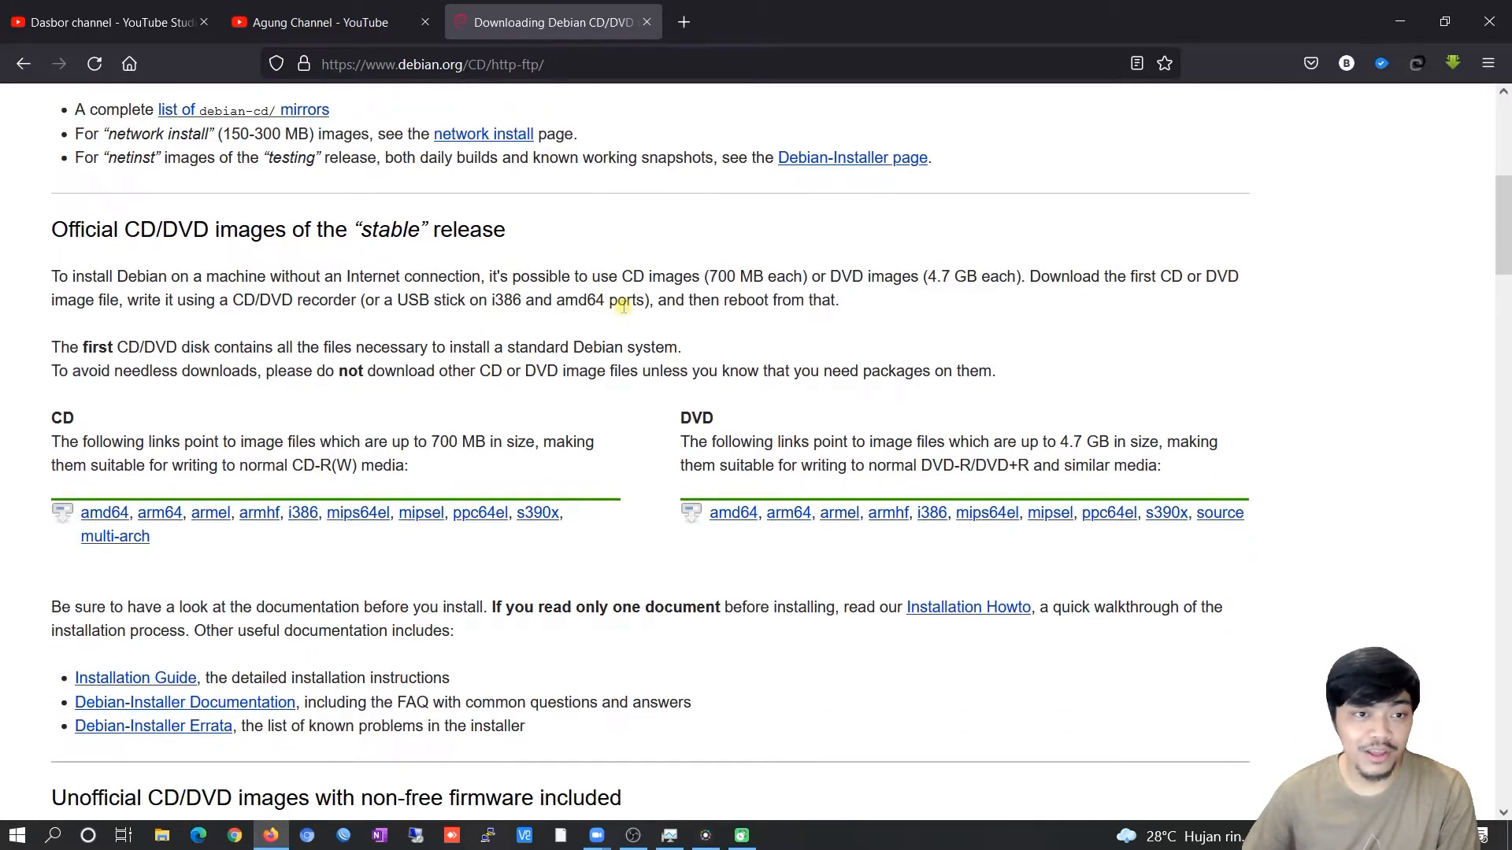
pyautogui.scroll(-1, 630, 305)
pyautogui.scroll(-1, 630, 307)
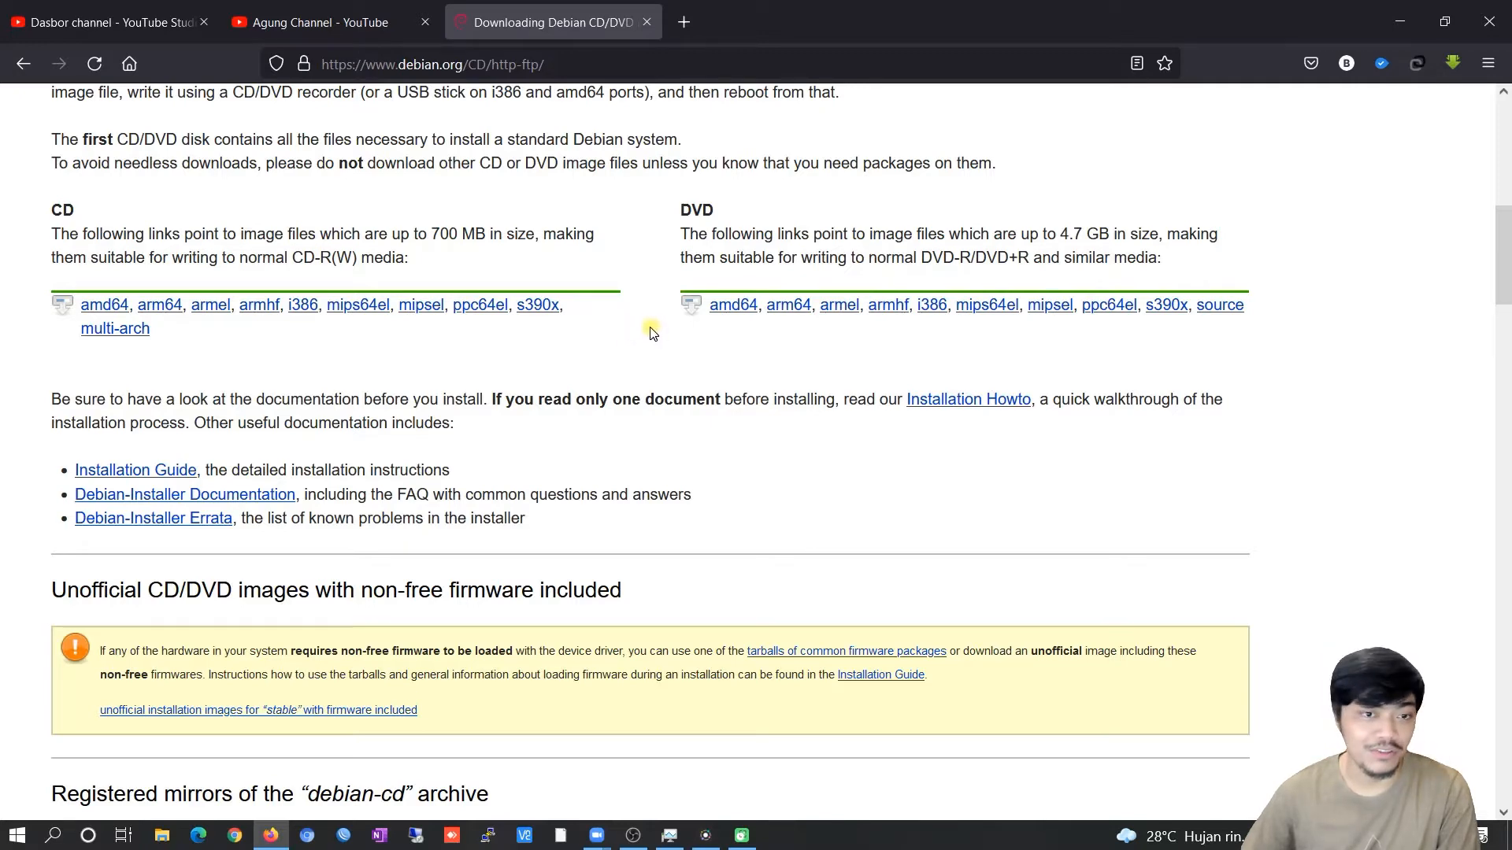
pyautogui.scroll(-1, 652, 333)
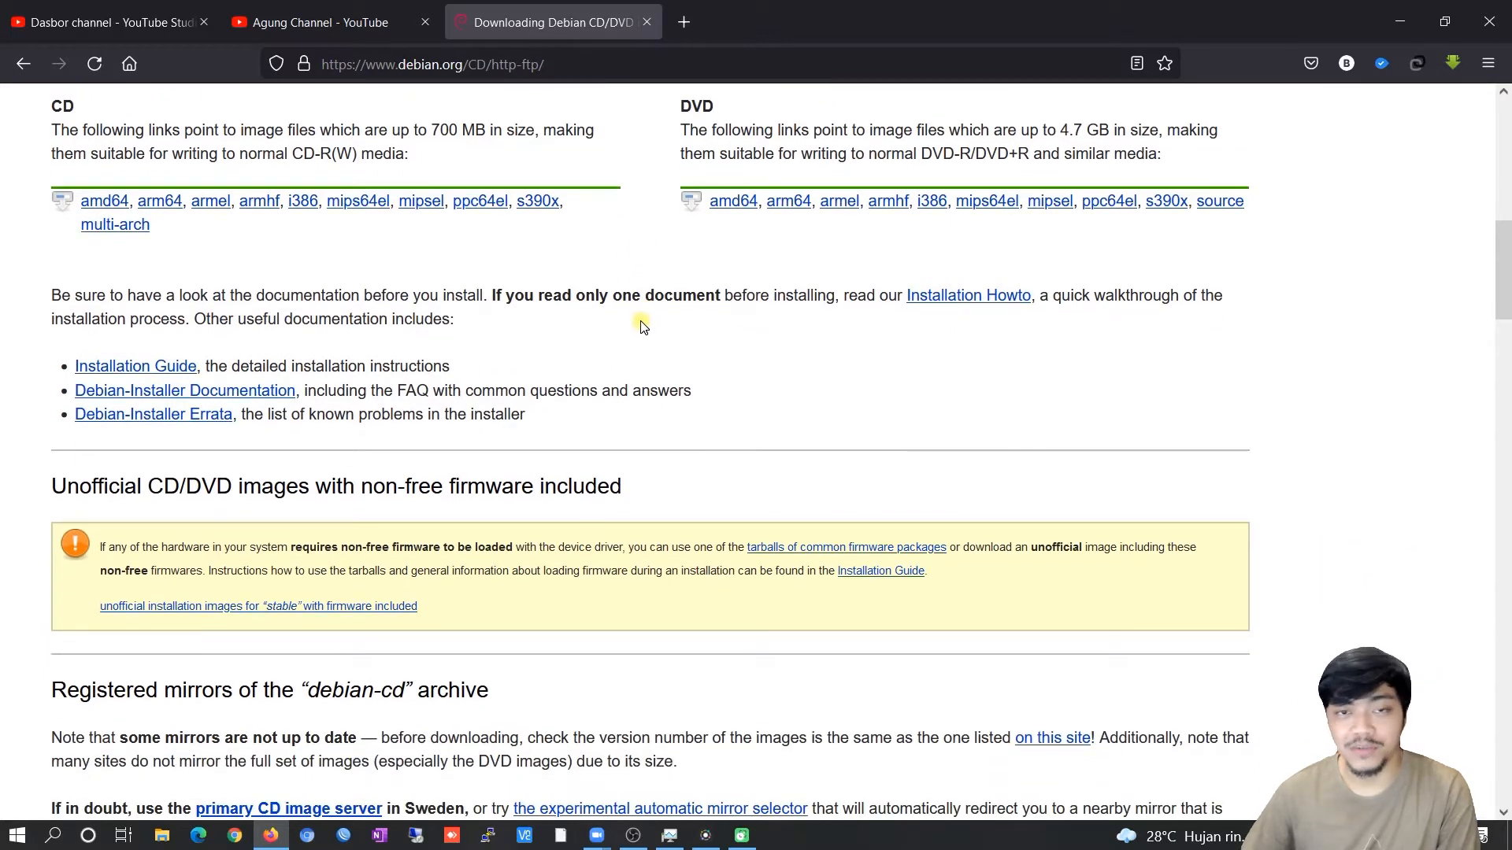
pyautogui.scroll(3, 641, 326)
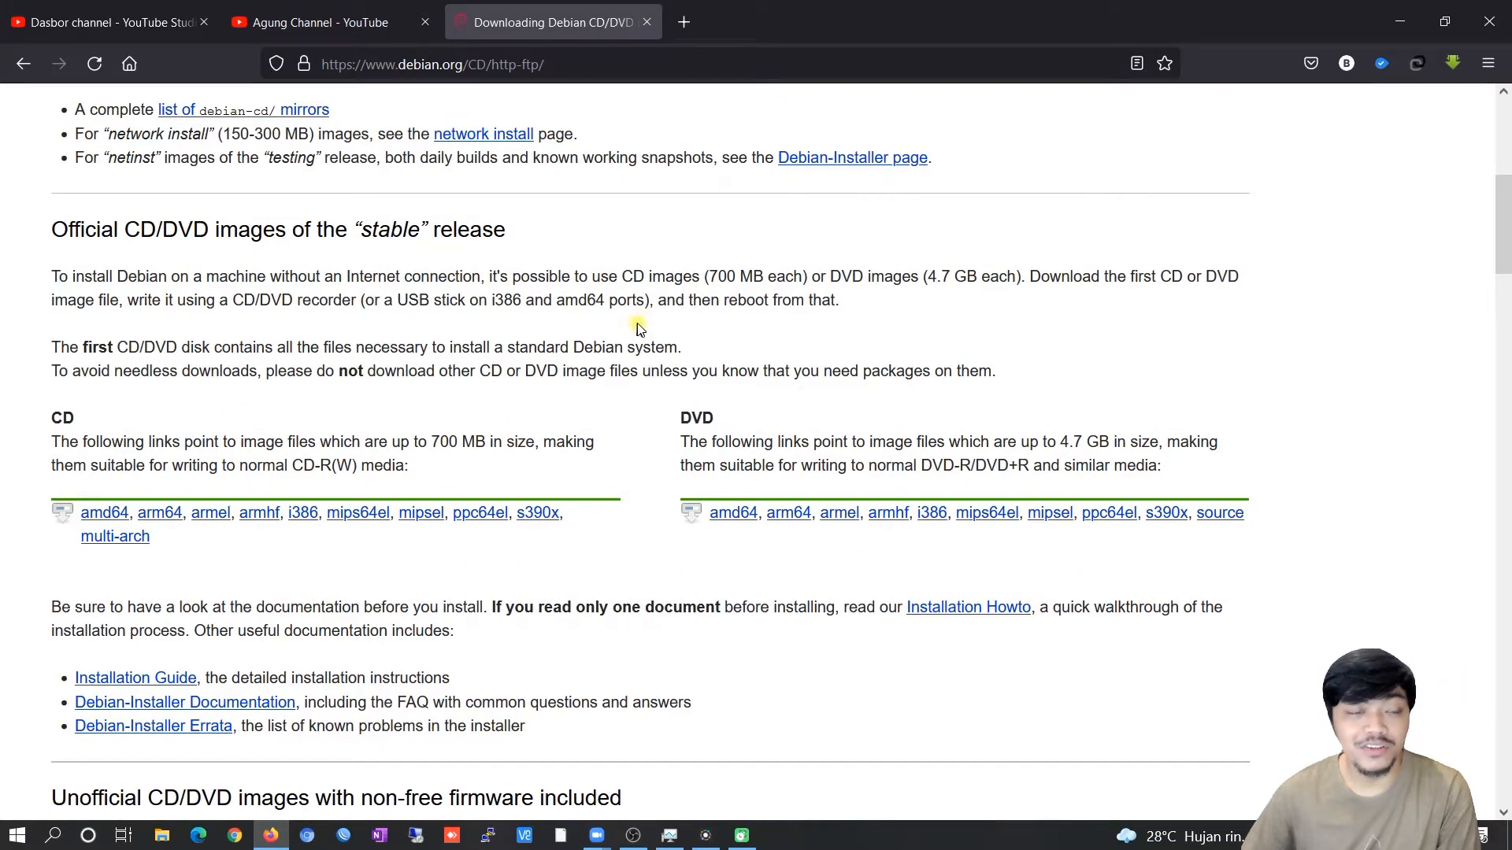
pyautogui.scroll(-1, 626, 334)
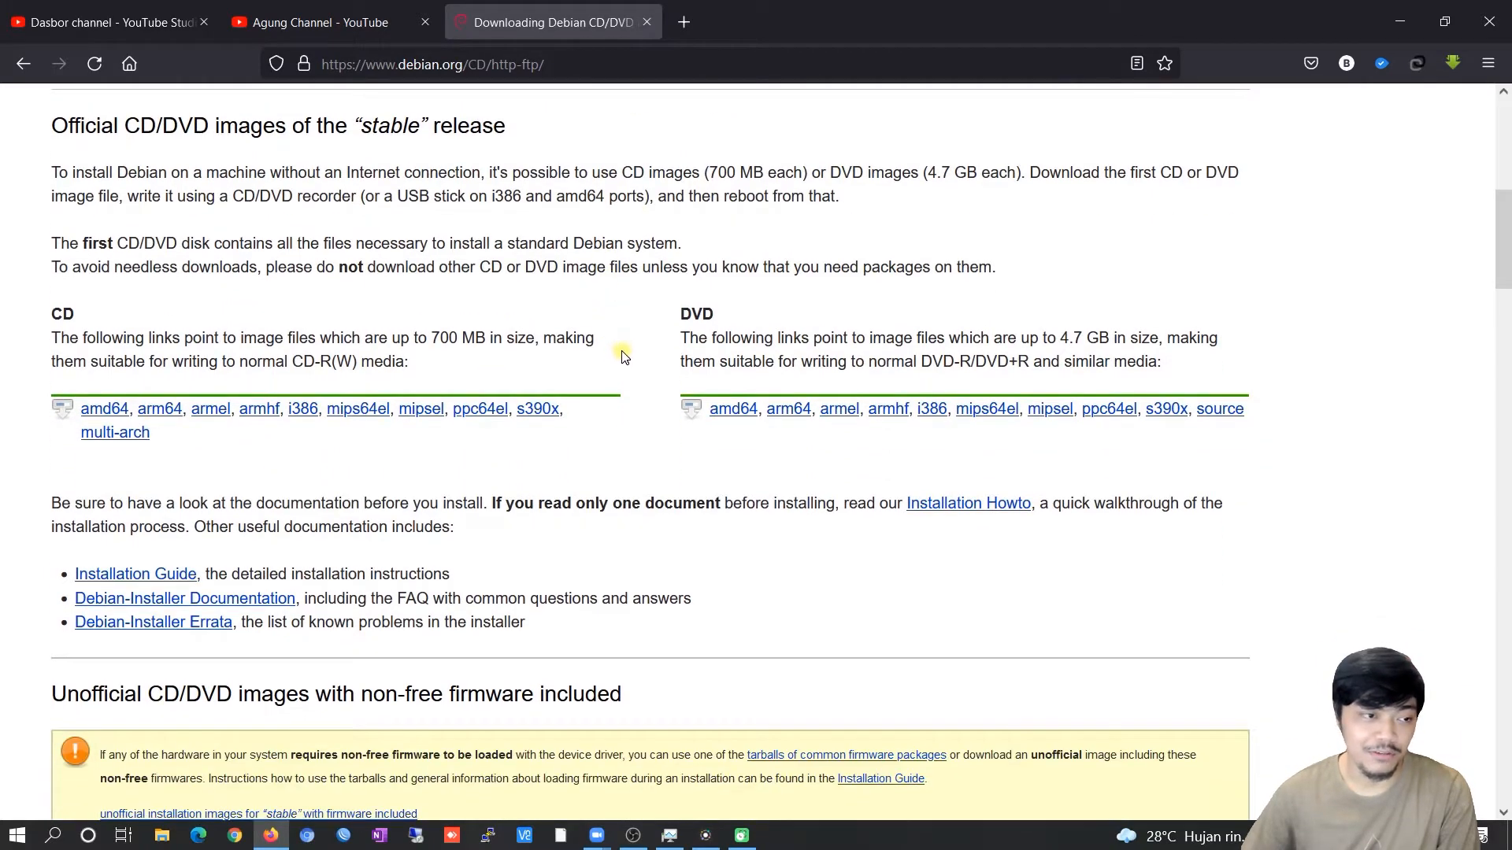
pyautogui.scroll(-12, 622, 356)
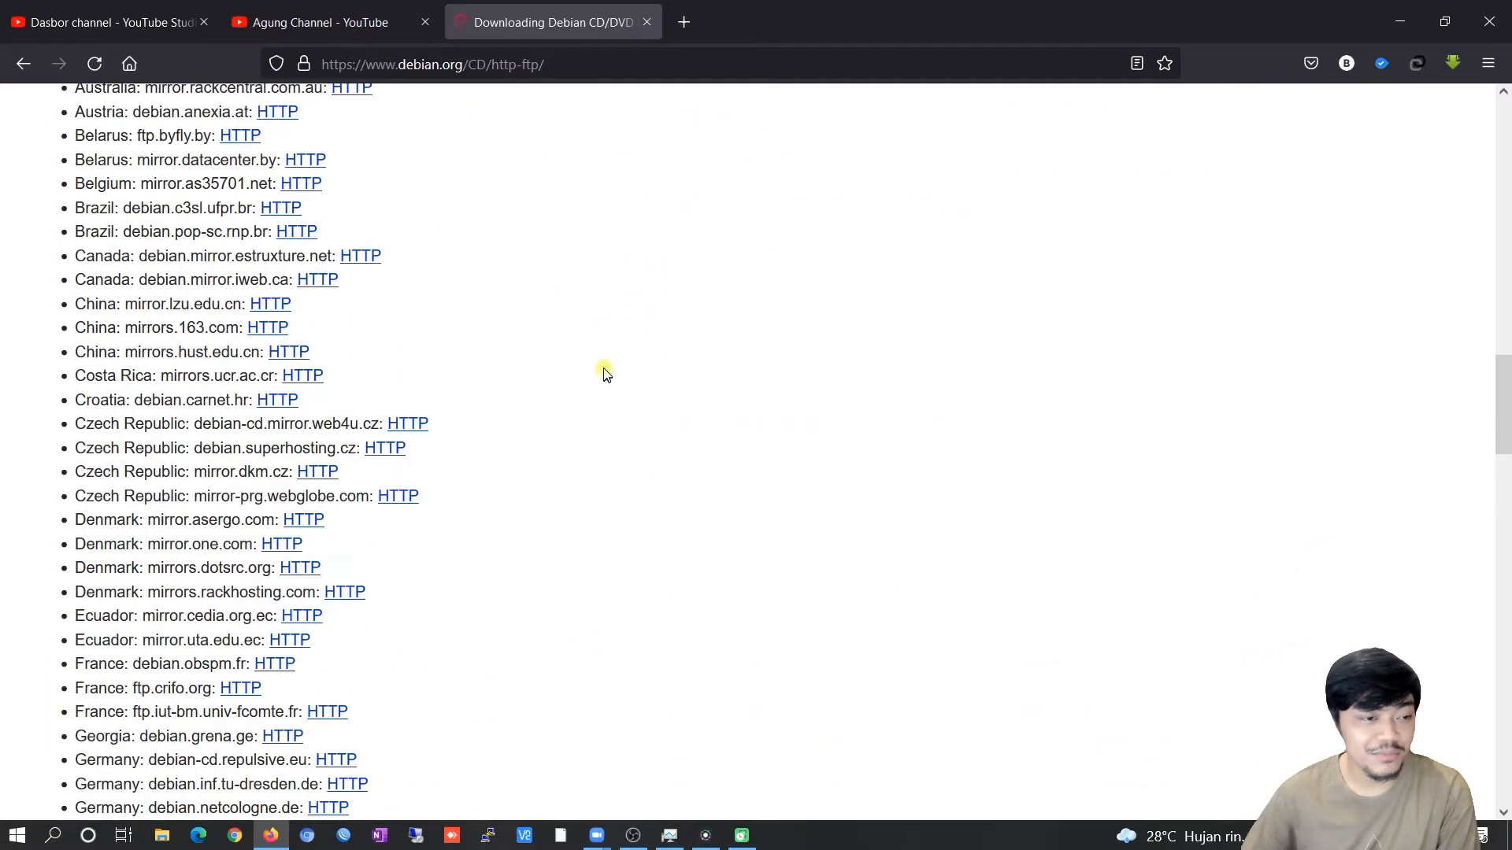
pyautogui.scroll(-8, 612, 373)
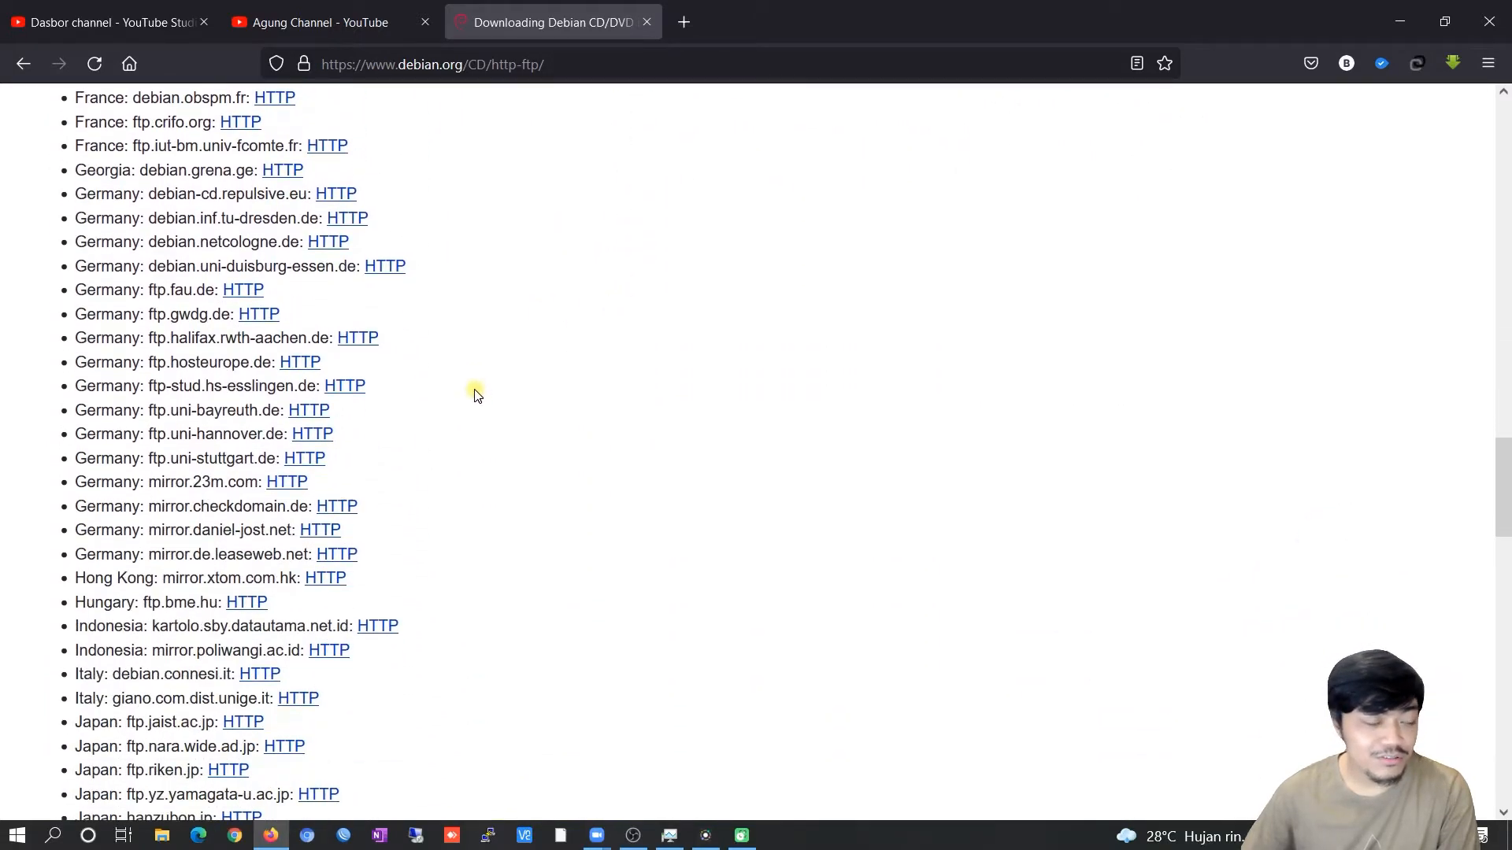
pyautogui.scroll(-1, 487, 391)
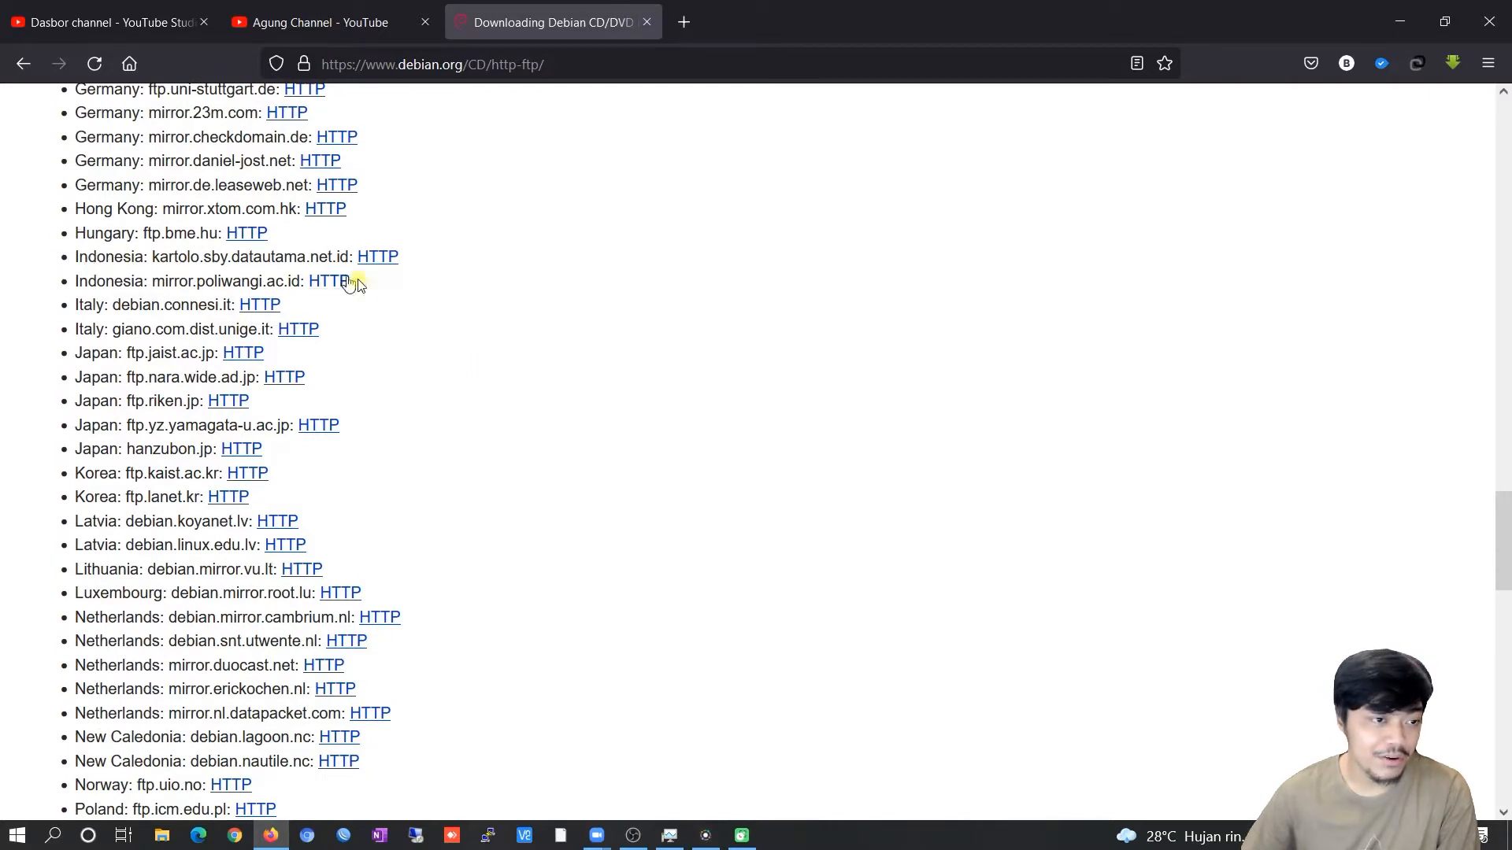
pyautogui.click(119, 257)
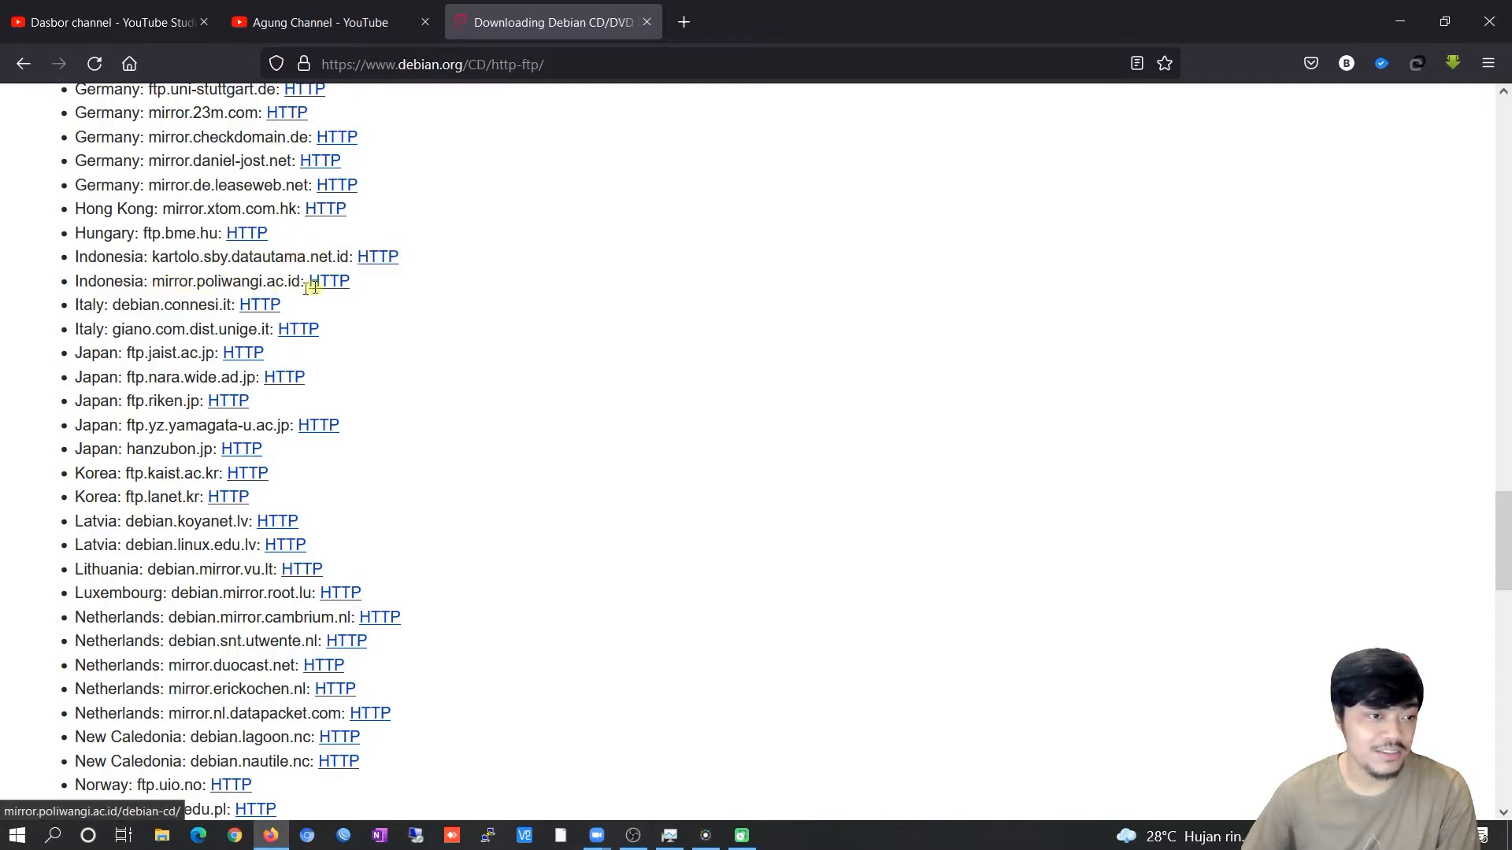
# Open the kartolo.sby.datautama.net.id mirror and browse to 11.1.0/amd64/iso-dvd.
pyautogui.click(384, 255)
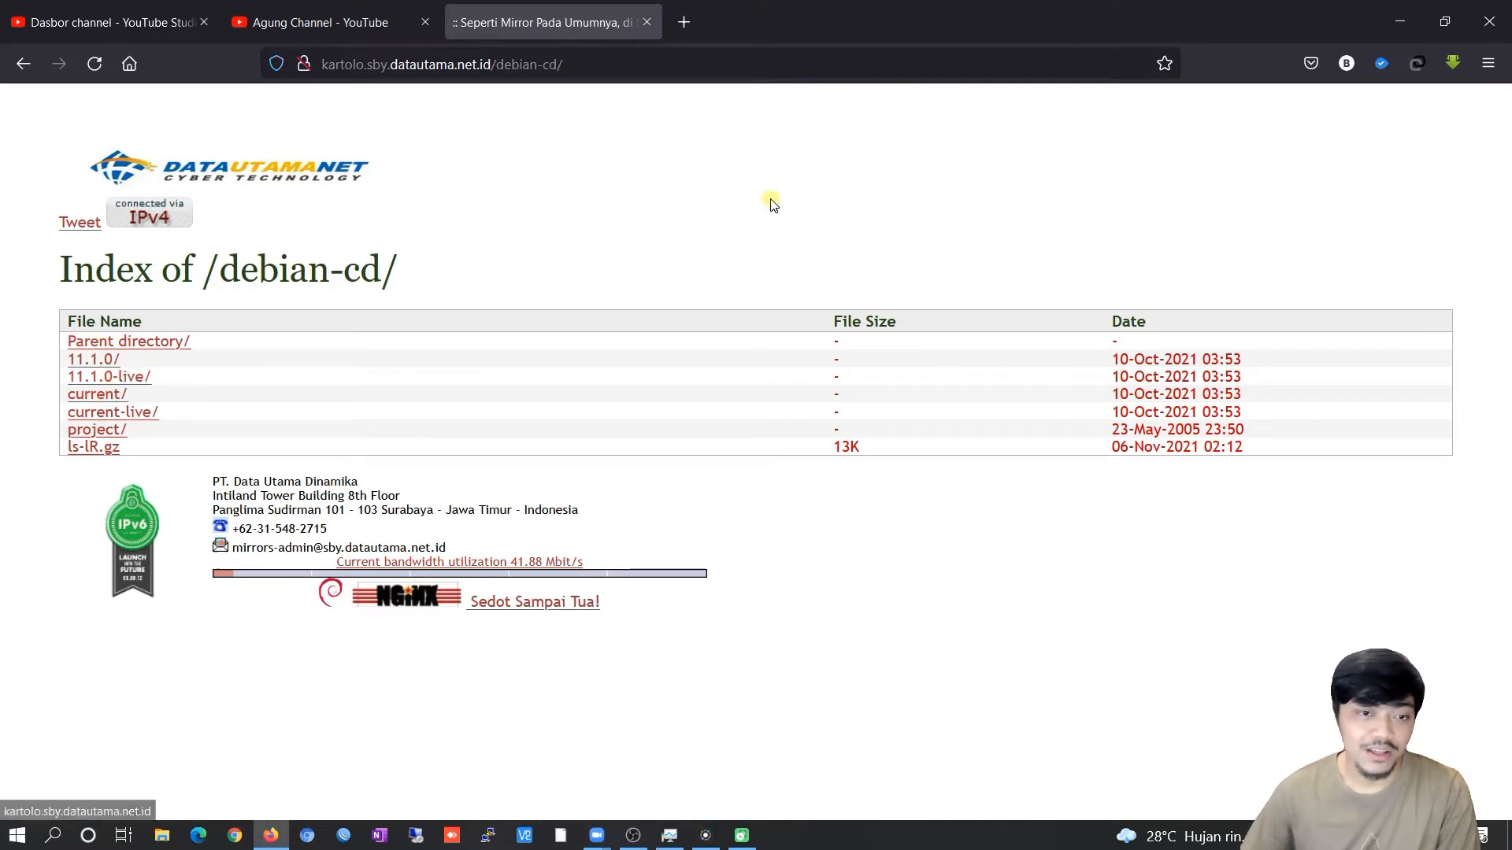
pyautogui.click(100, 367)
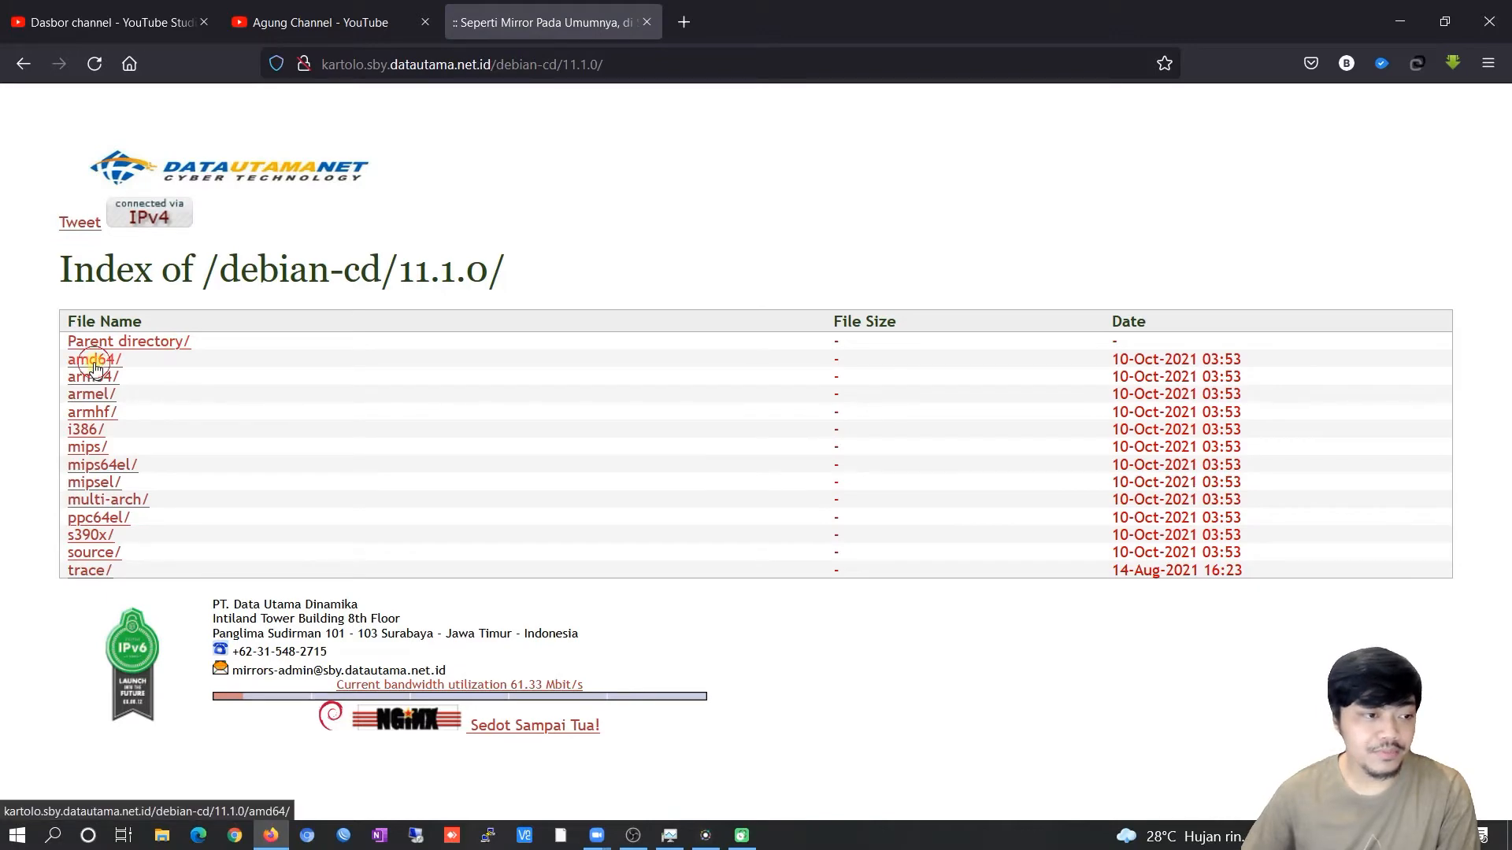
pyautogui.click(94, 364)
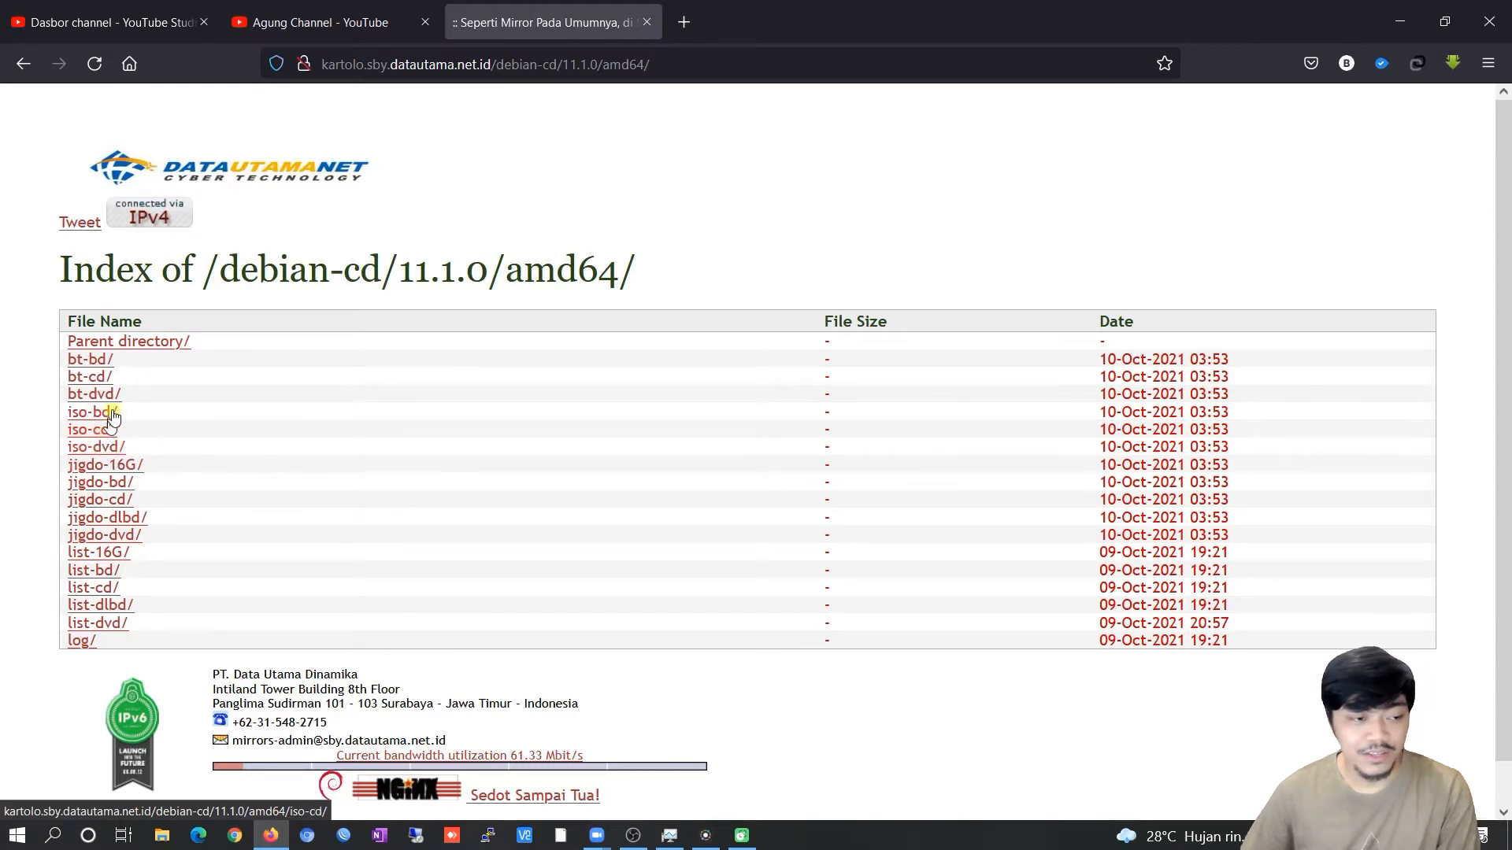
pyautogui.click(107, 449)
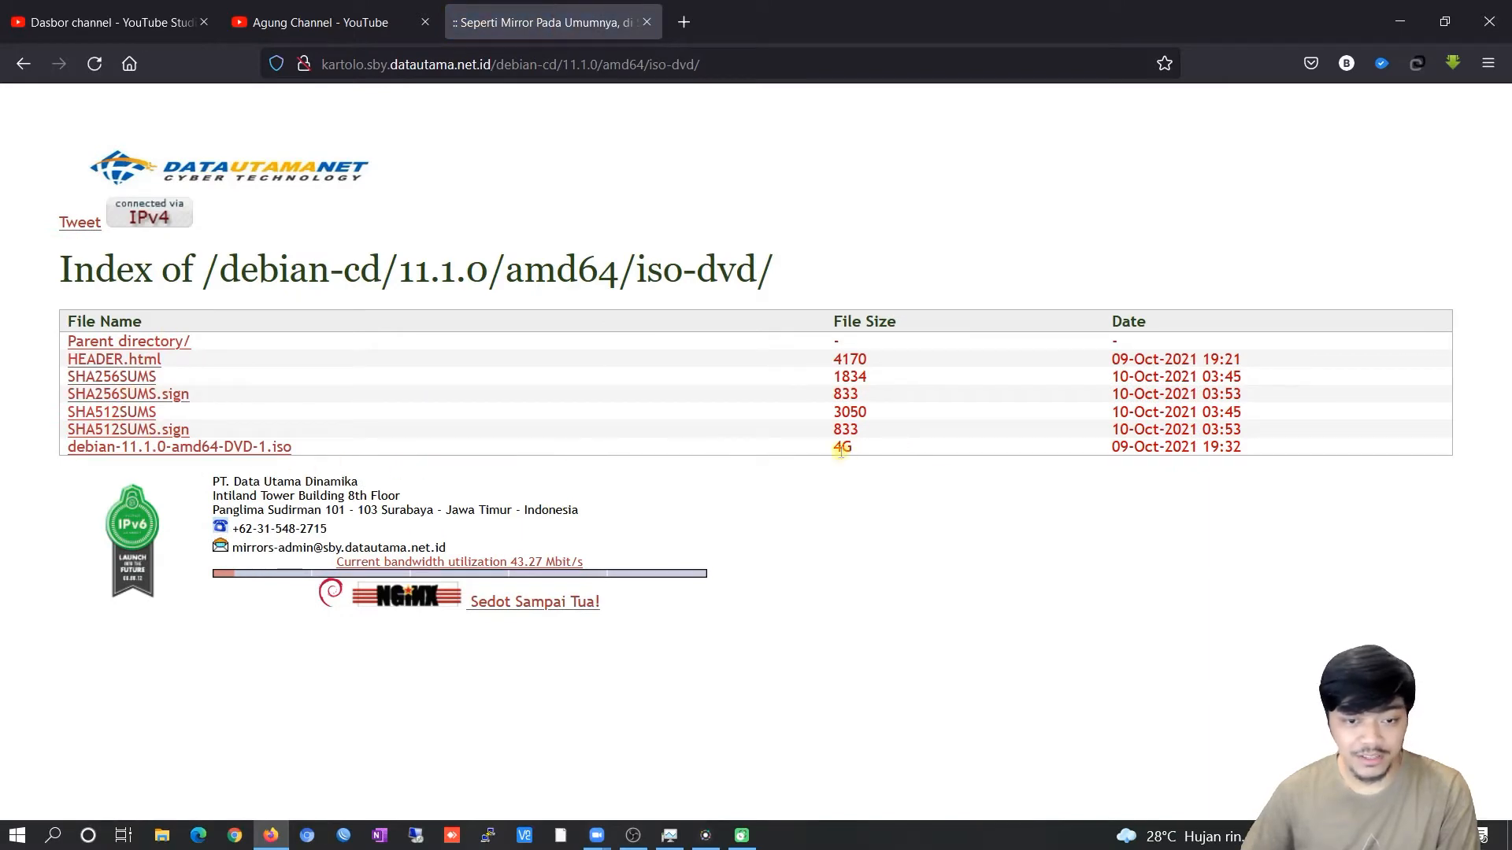
# Look through the iso-bd and iso-cd folders, noting the 377M netinst size, then return to iso-dvd.
pyautogui.click(160, 341)
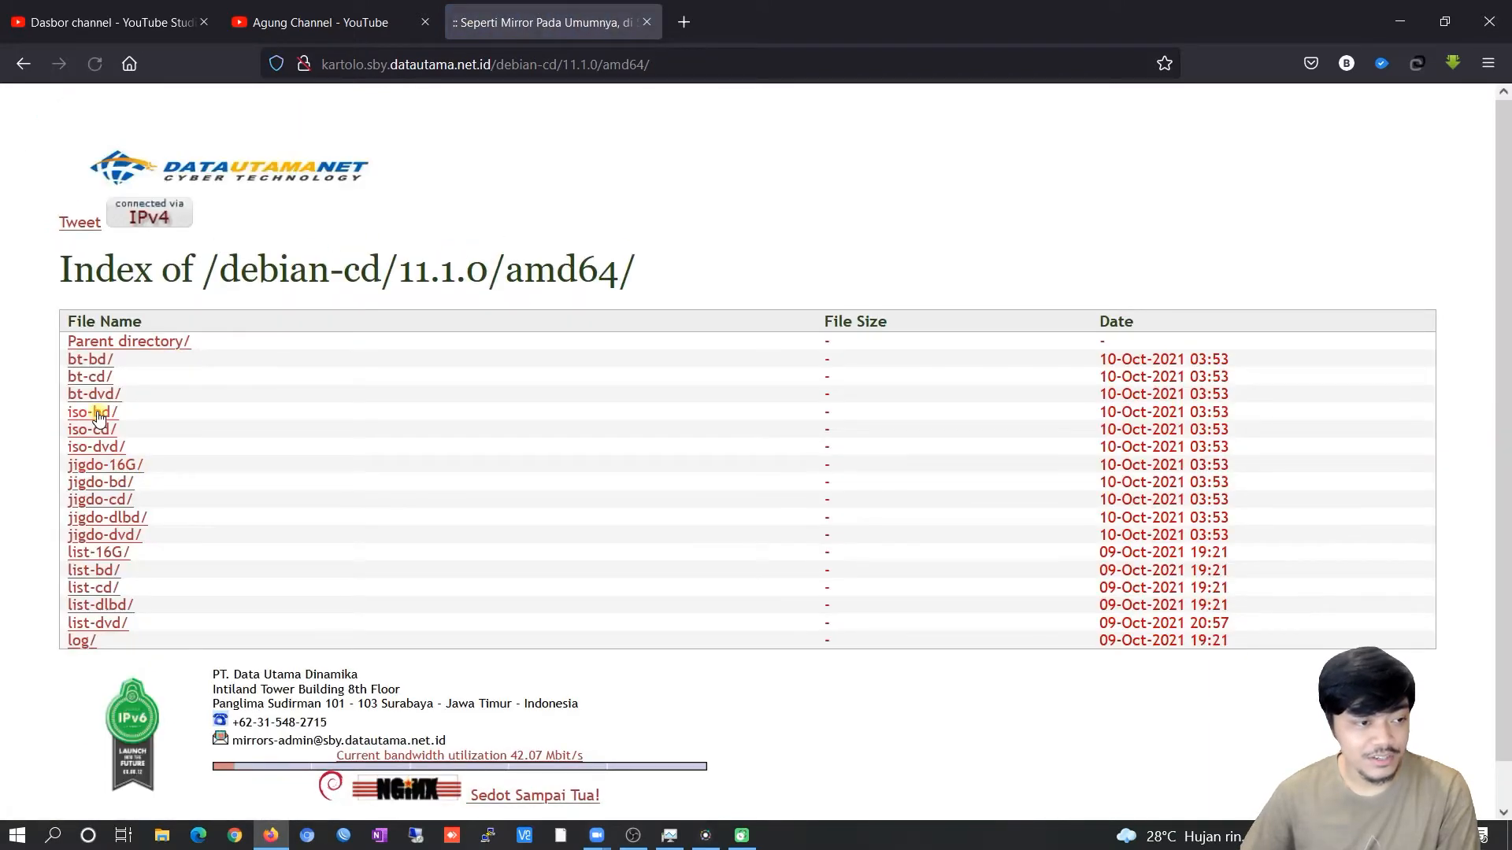
pyautogui.click(96, 414)
pyautogui.click(152, 341)
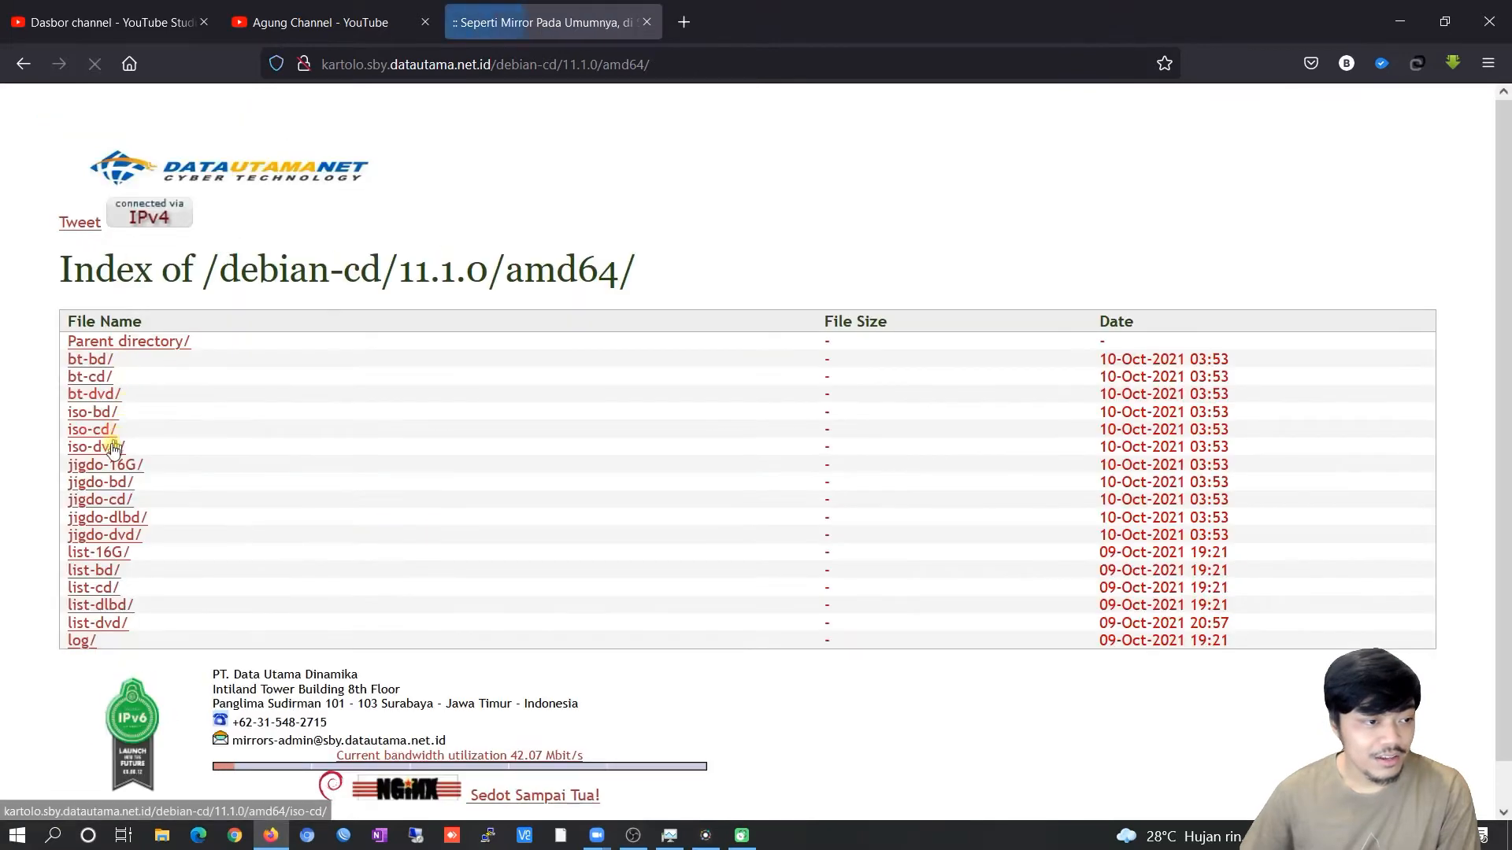
pyautogui.click(111, 432)
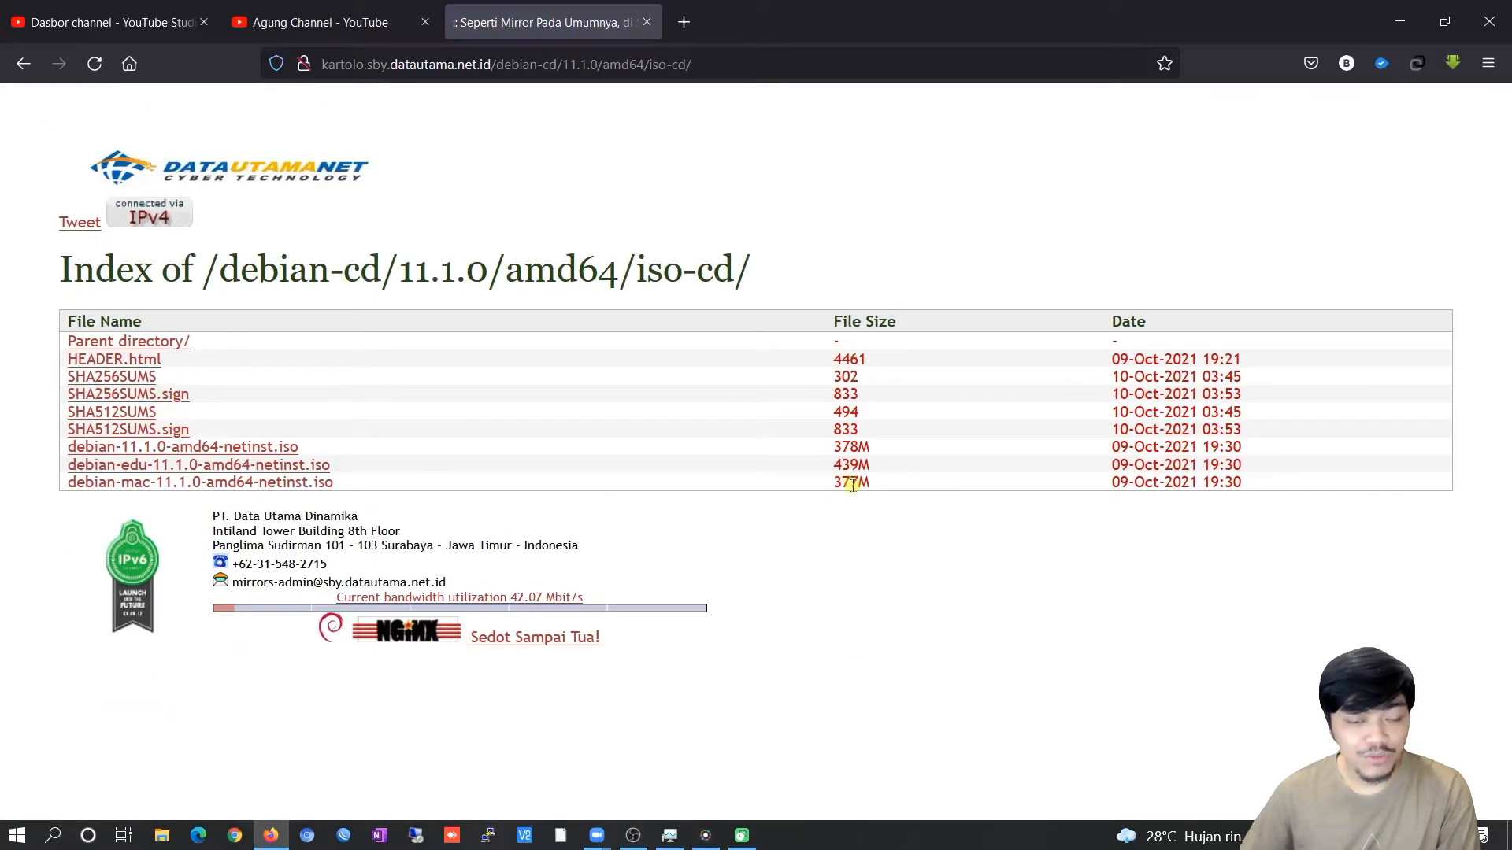
pyautogui.moveTo(825, 488); pyautogui.dragTo(872, 484)
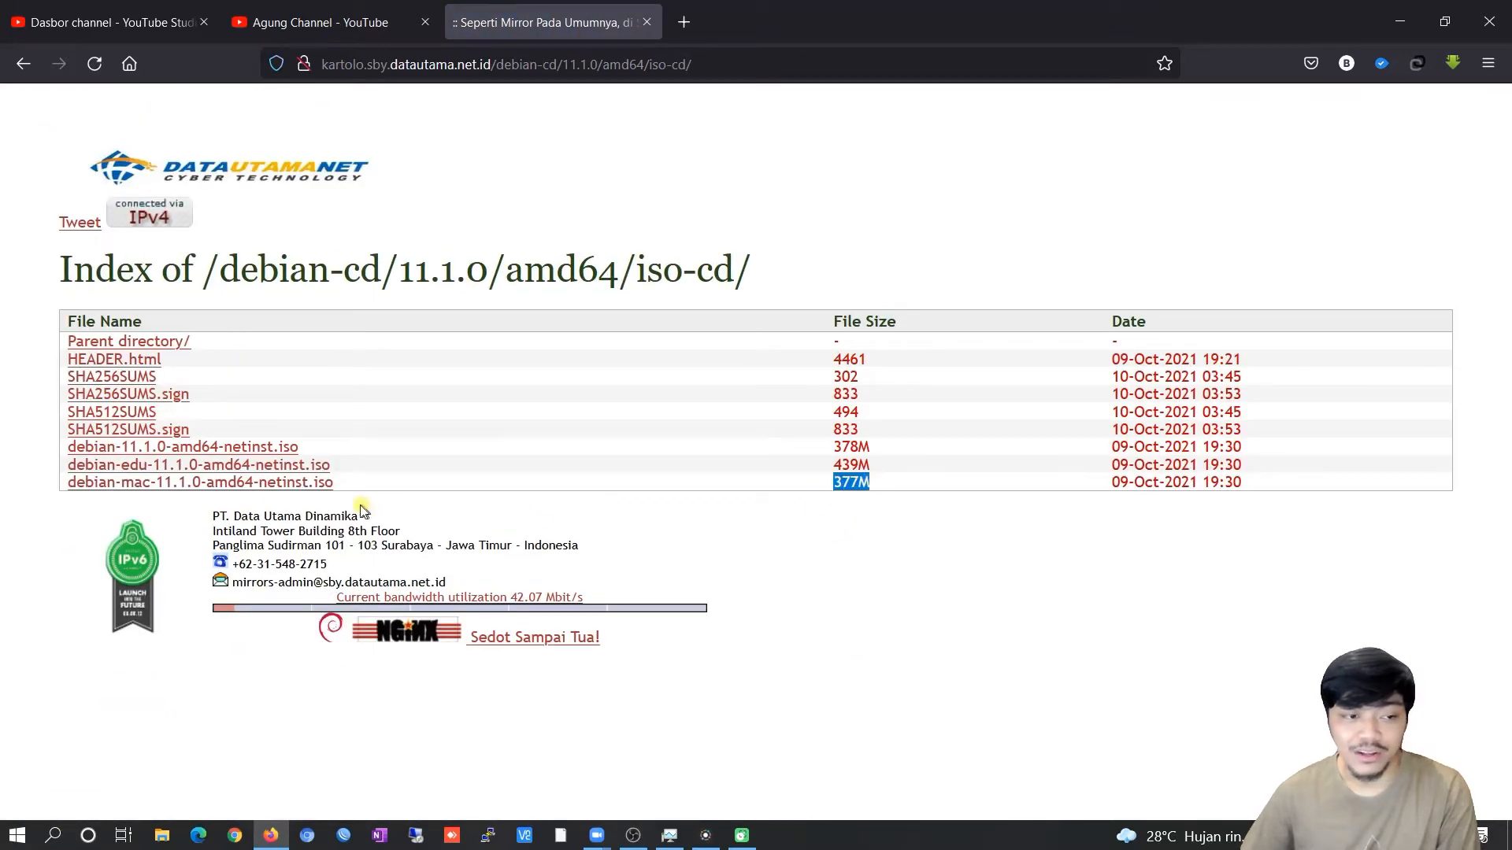
pyautogui.click(860, 494)
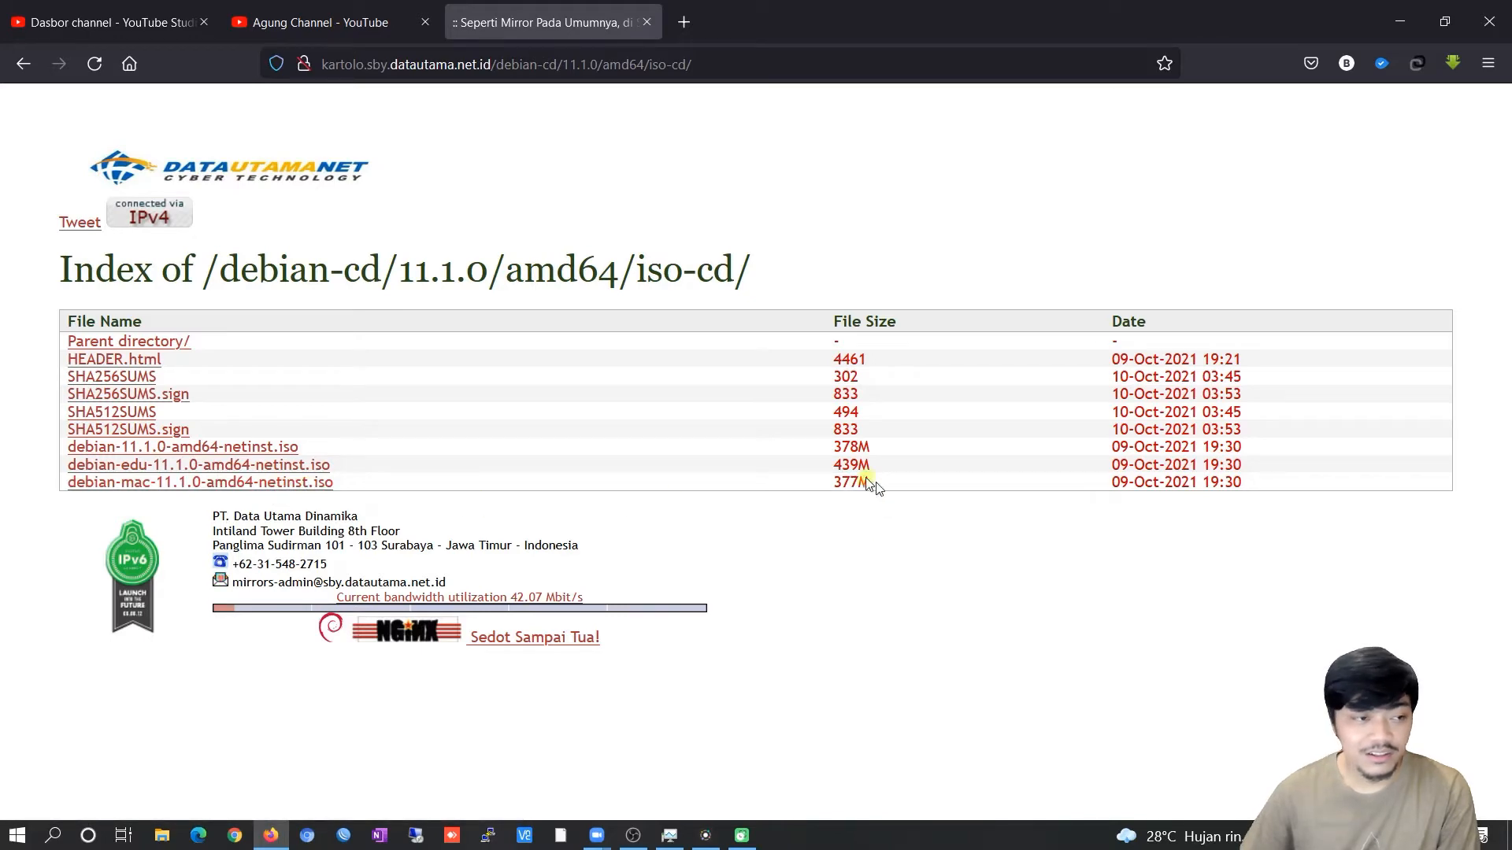
pyautogui.click(168, 340)
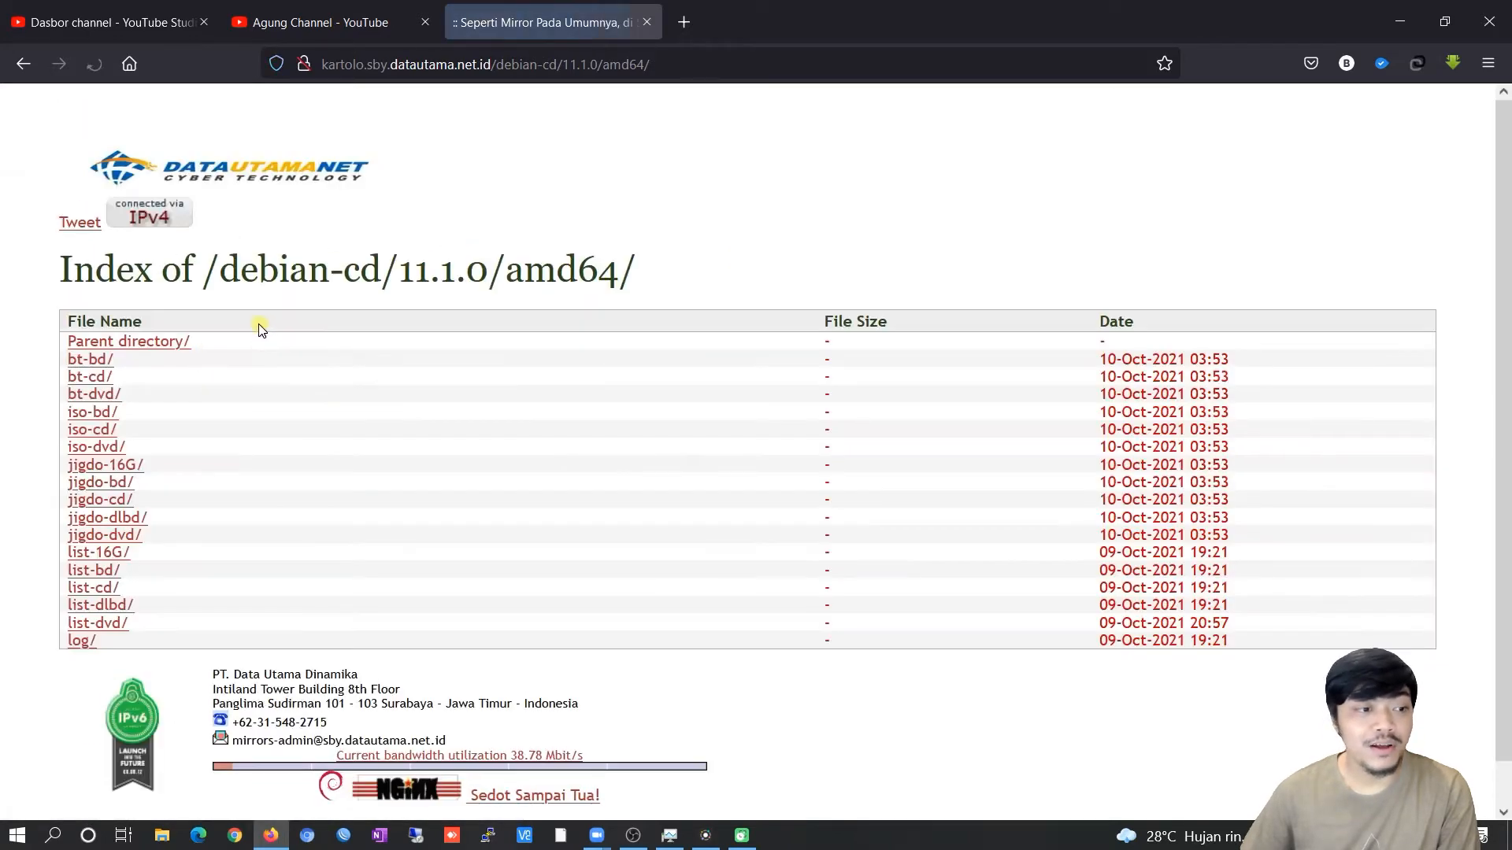
pyautogui.click(99, 445)
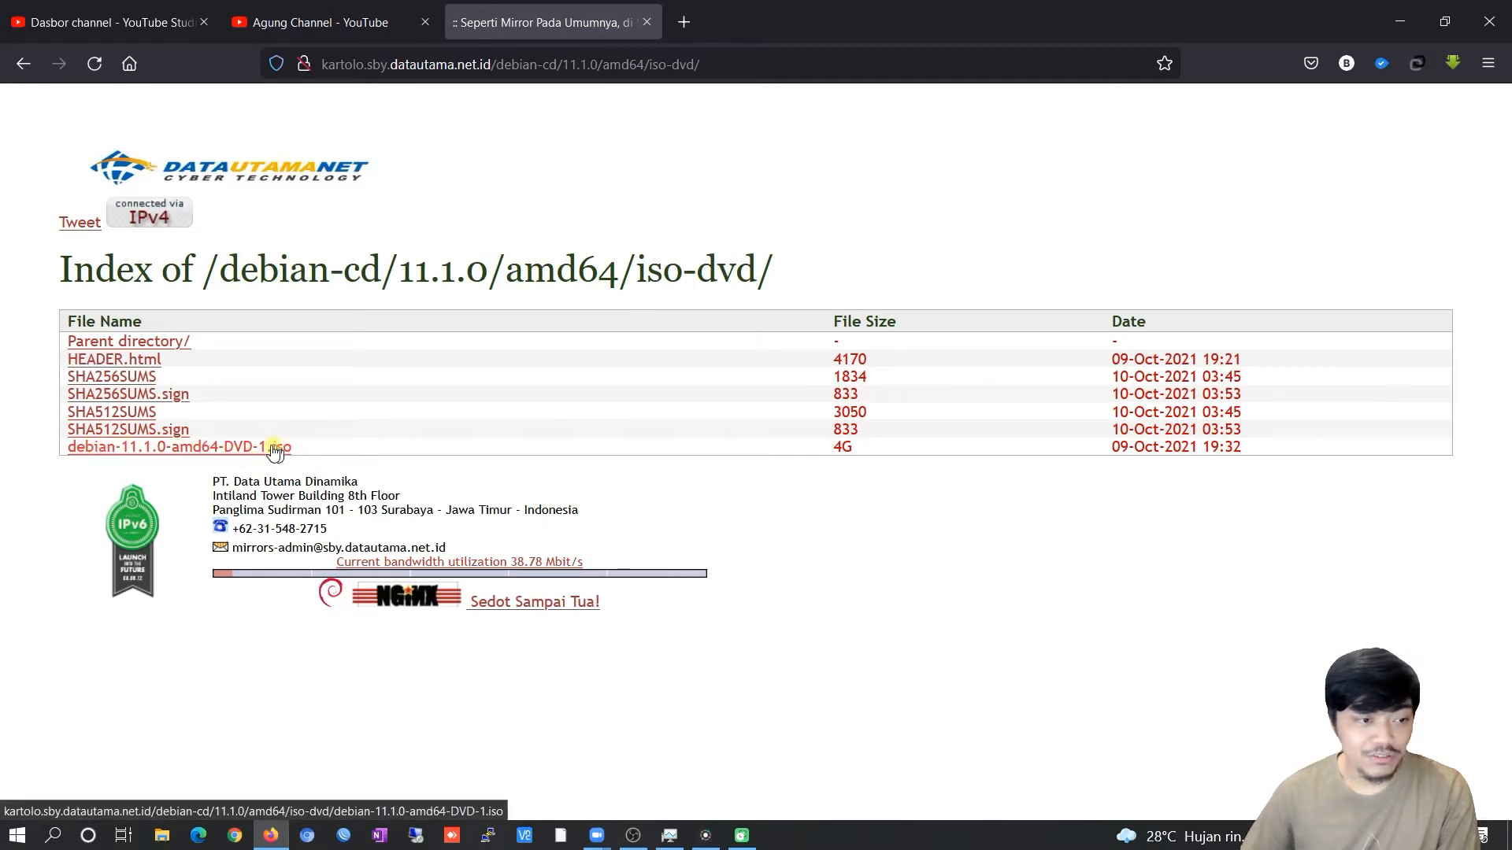
# Download debian-11.1.0-amd64-DVD-1.iso in IDM, declining browser integration and hiding the progress window.
pyautogui.click(266, 448)
pyautogui.click(782, 501)
pyautogui.click(899, 488)
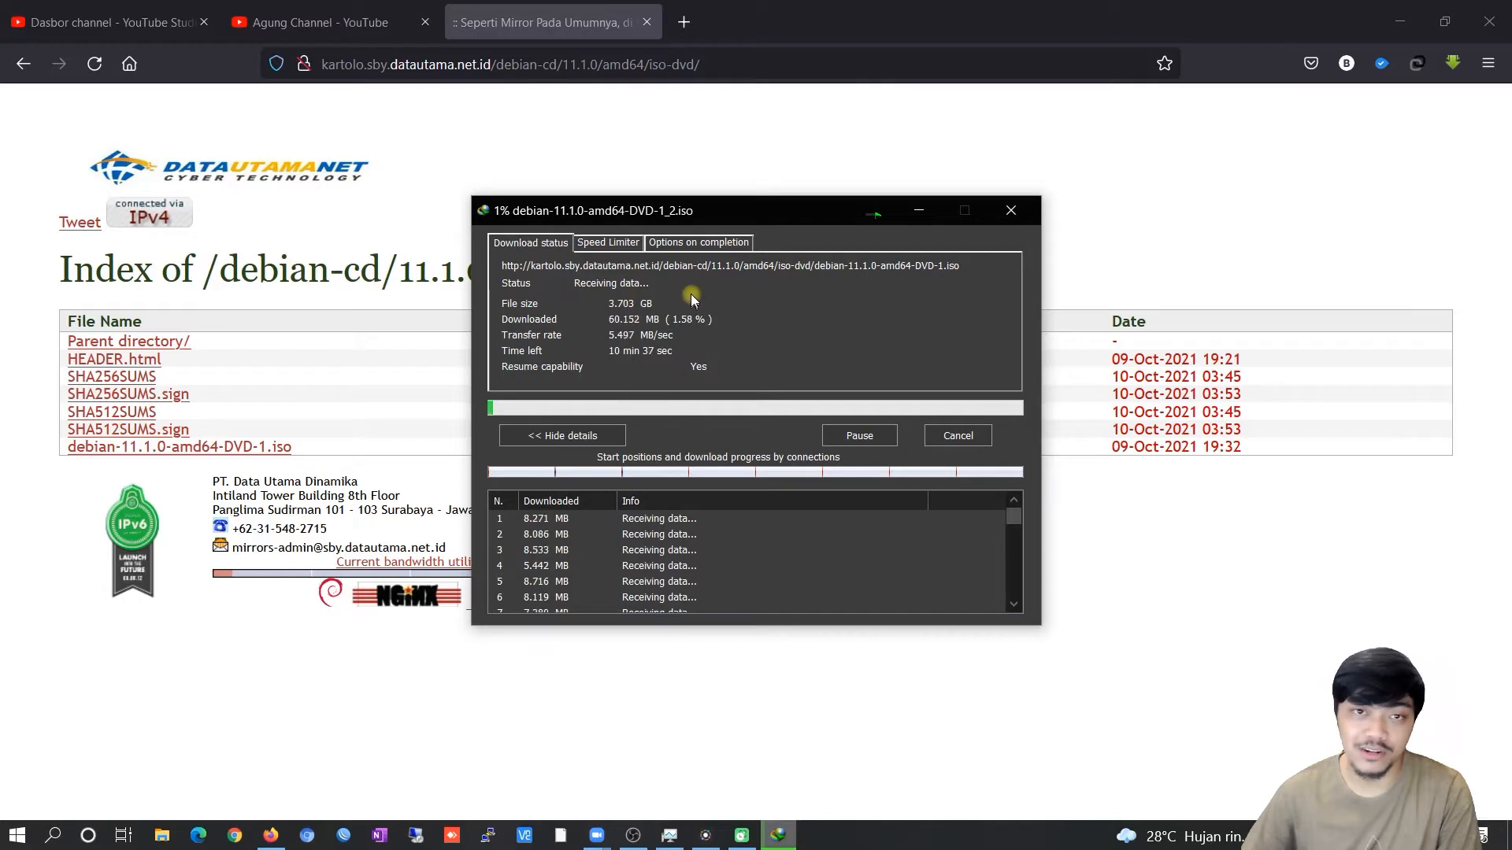
pyautogui.click(919, 210)
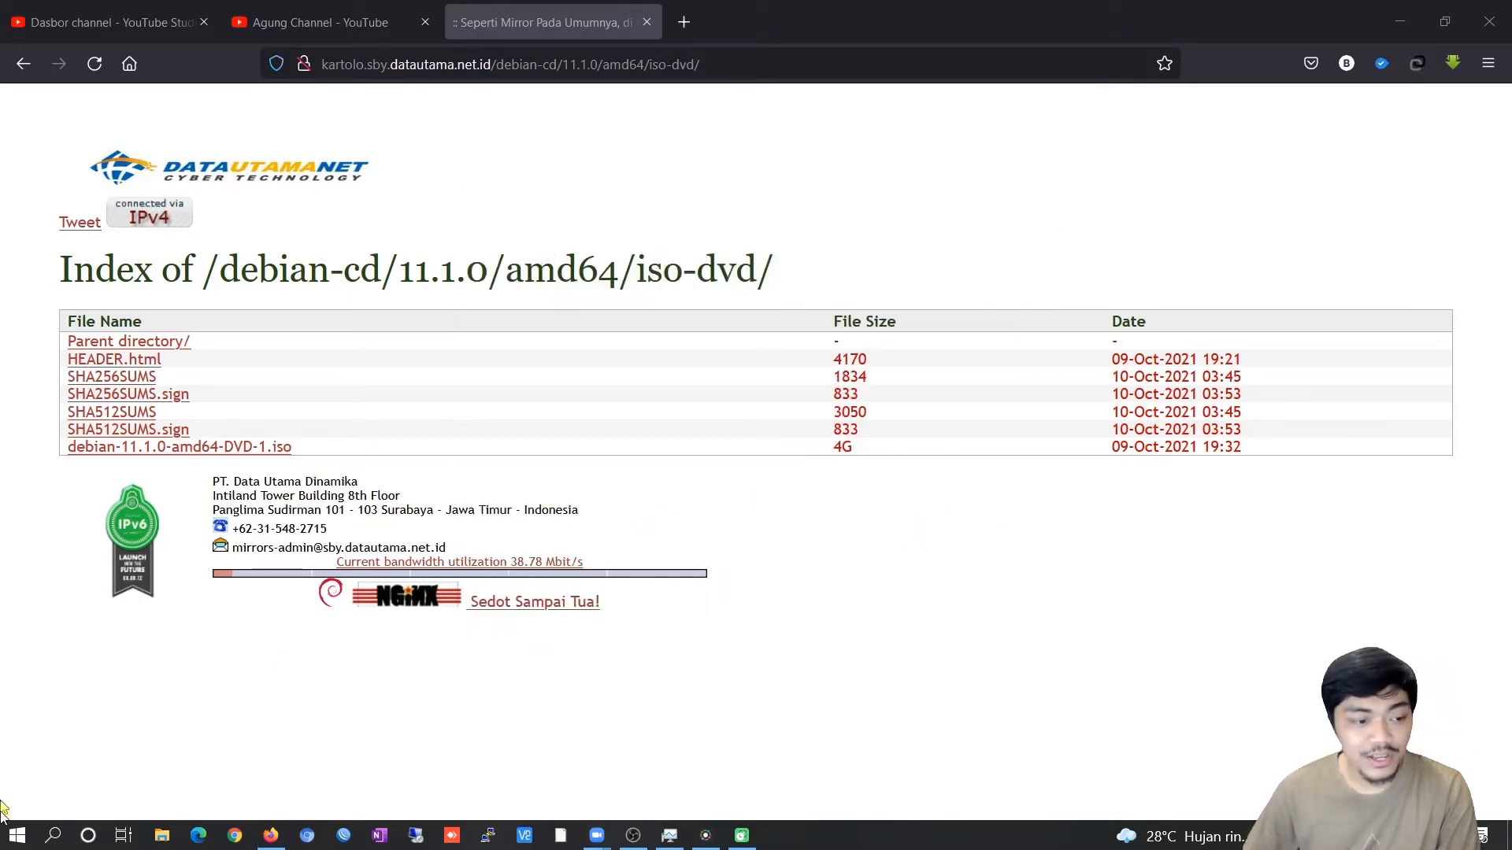
pyautogui.click(16, 836)
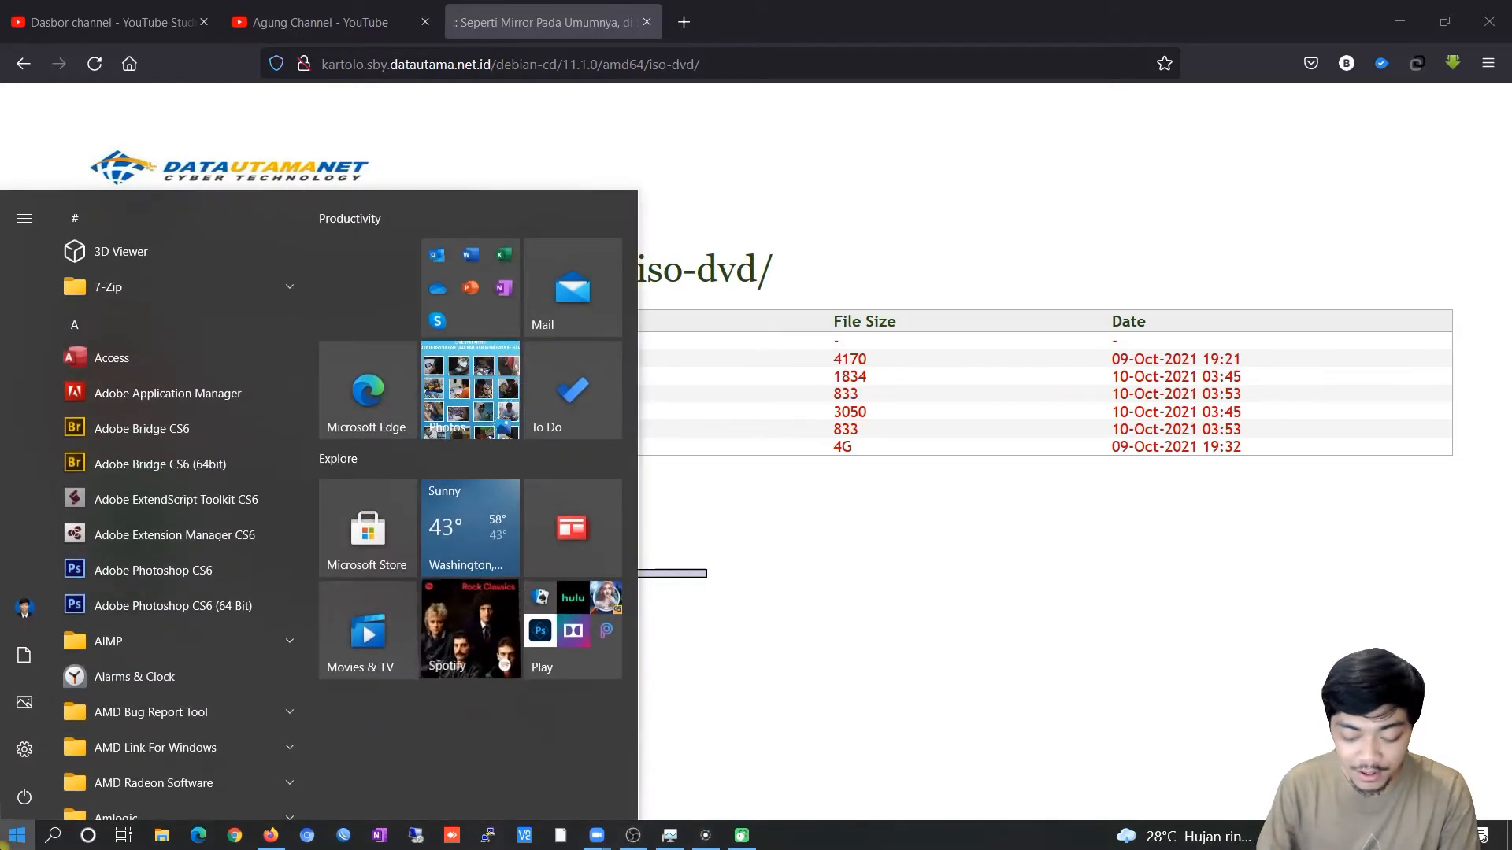
# Launch VirtualBox and start a new virtual machine named Debian.
pyautogui.write('vir')
pyautogui.press('BackSpace')
pyautogui.write('e')
pyautogui.press('BackSpace')
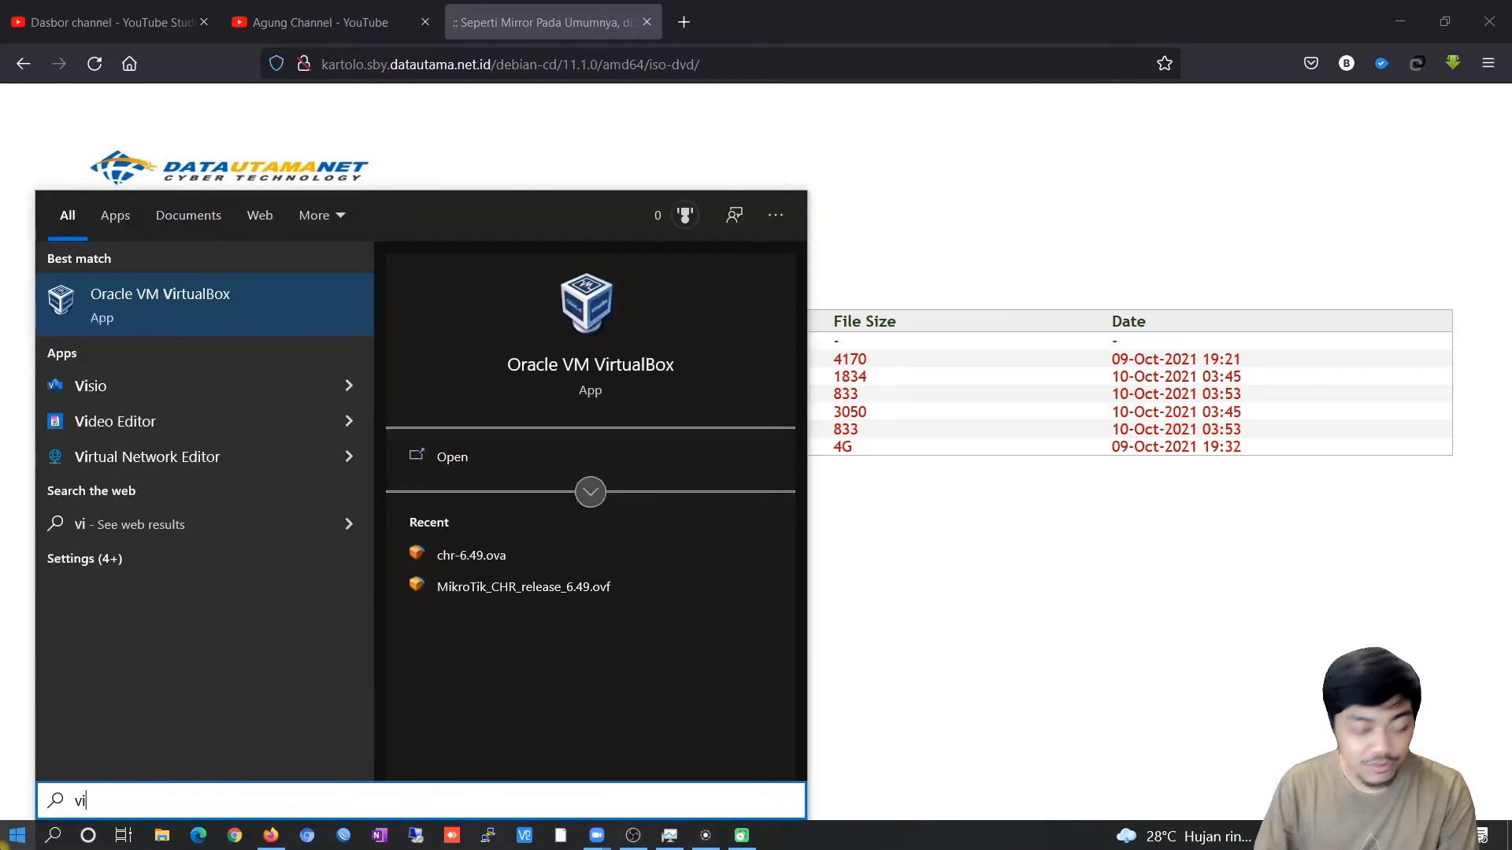
pyautogui.press('Escape')
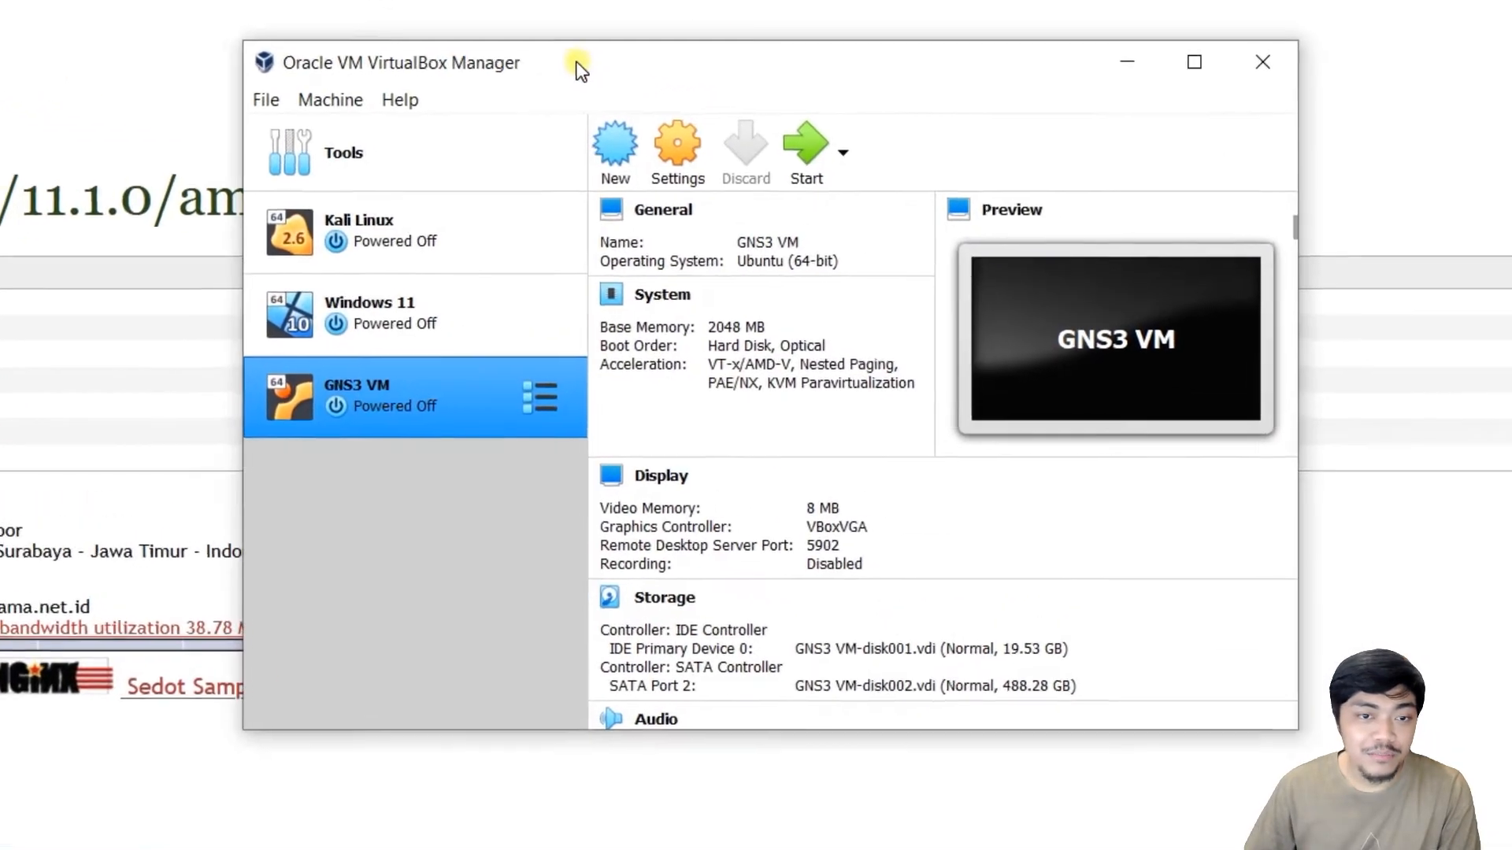
pyautogui.click(613, 154)
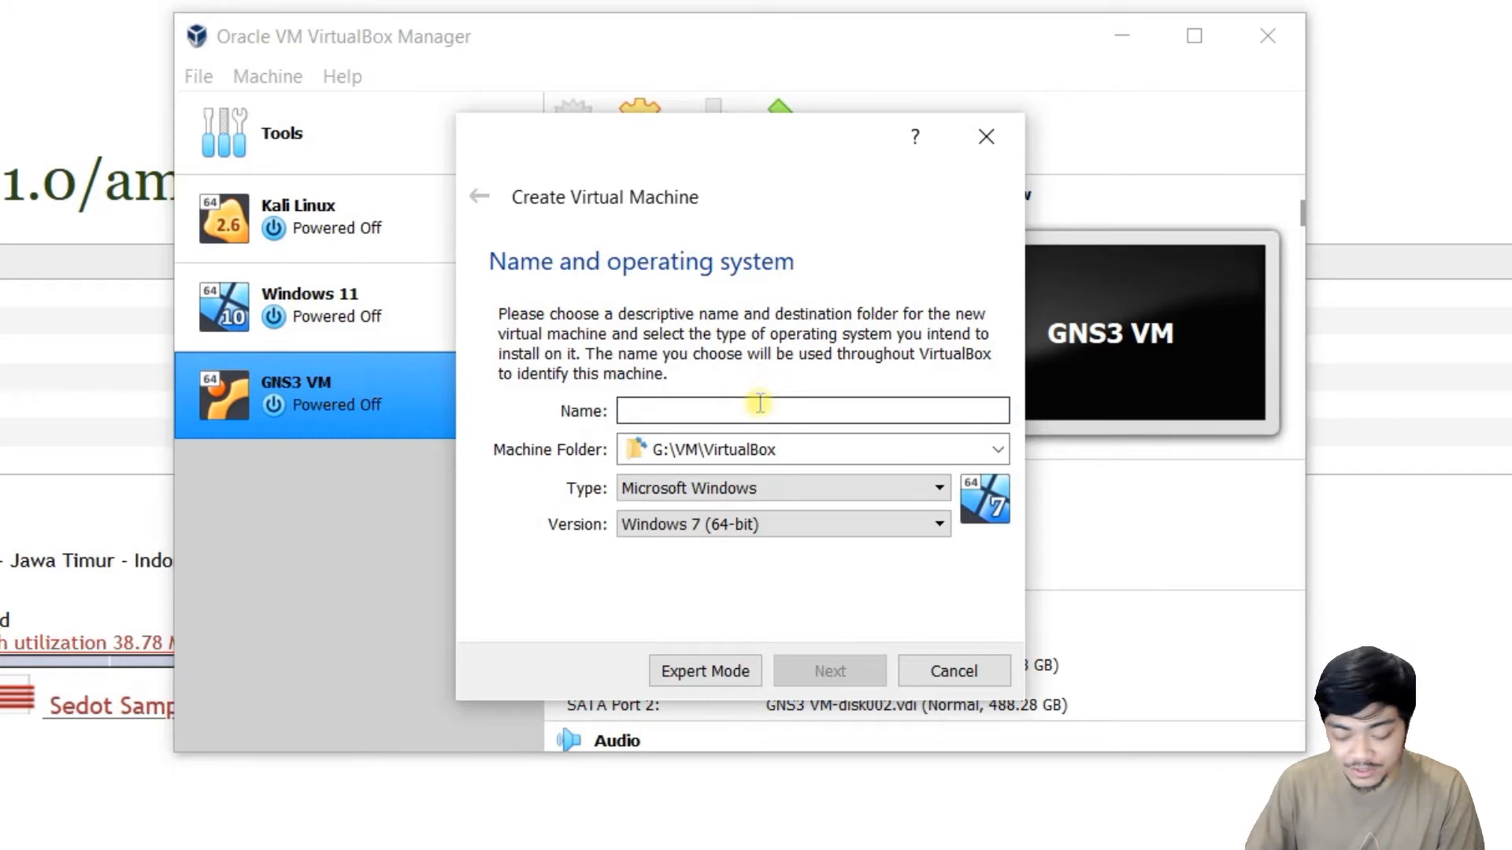
pyautogui.write('Debian 11')
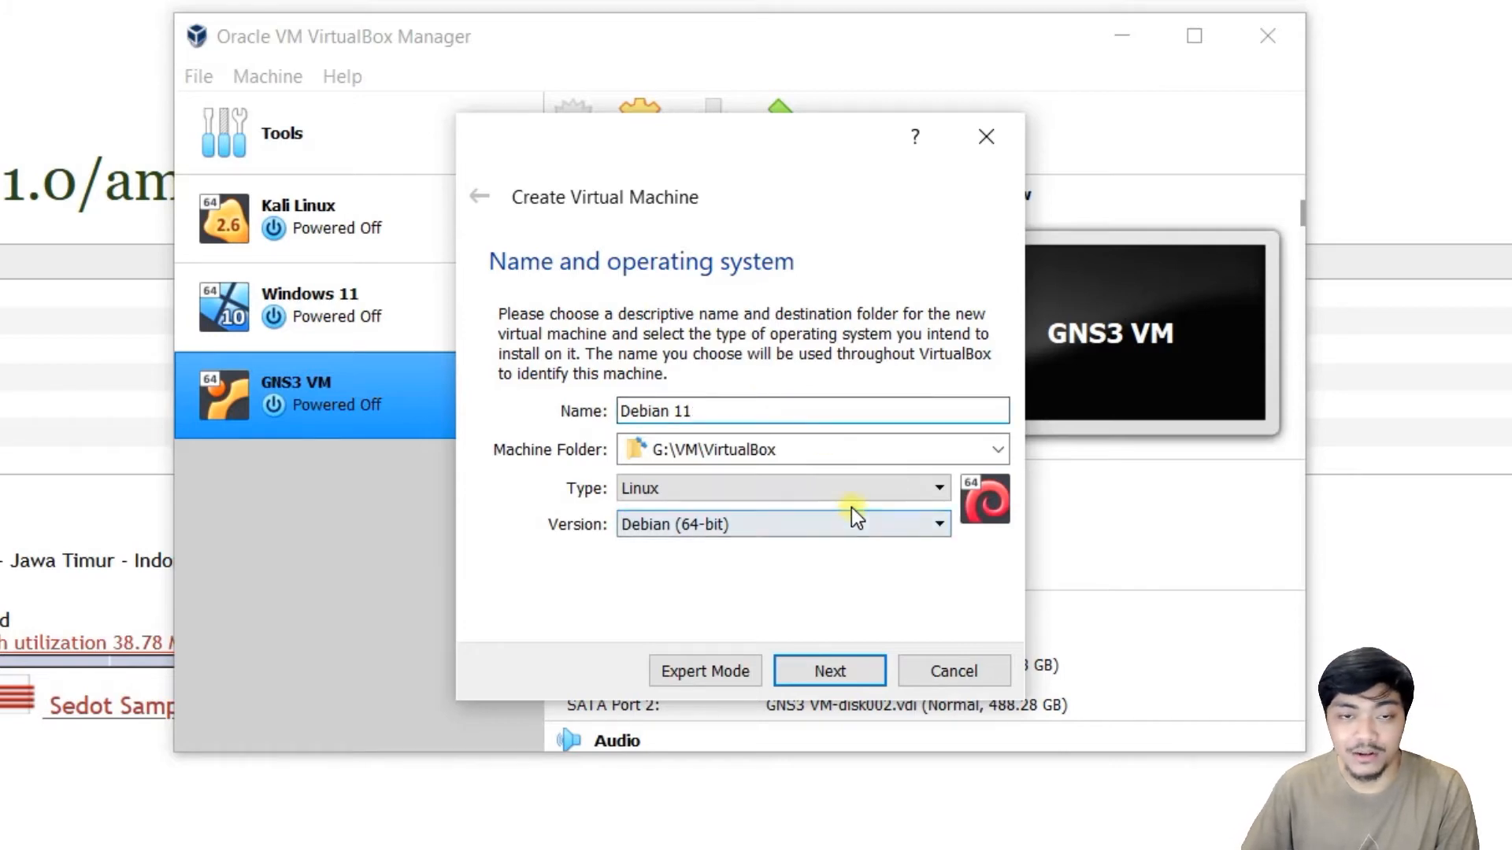
pyautogui.click(833, 668)
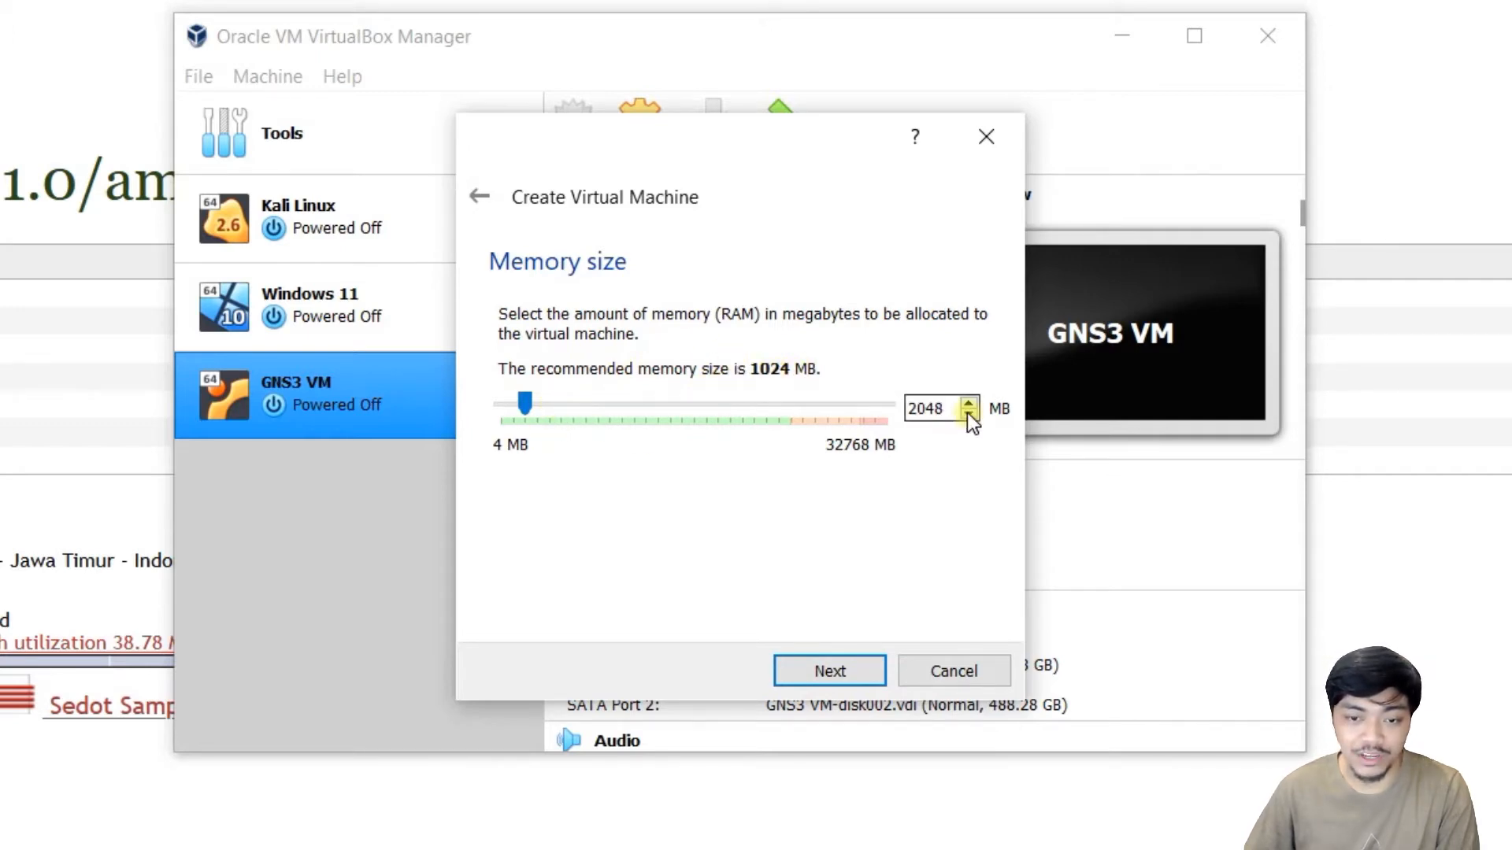
# Keep 2048 MB memory and create a dynamically allocated 60 GB VDI disk.
pyautogui.click(842, 677)
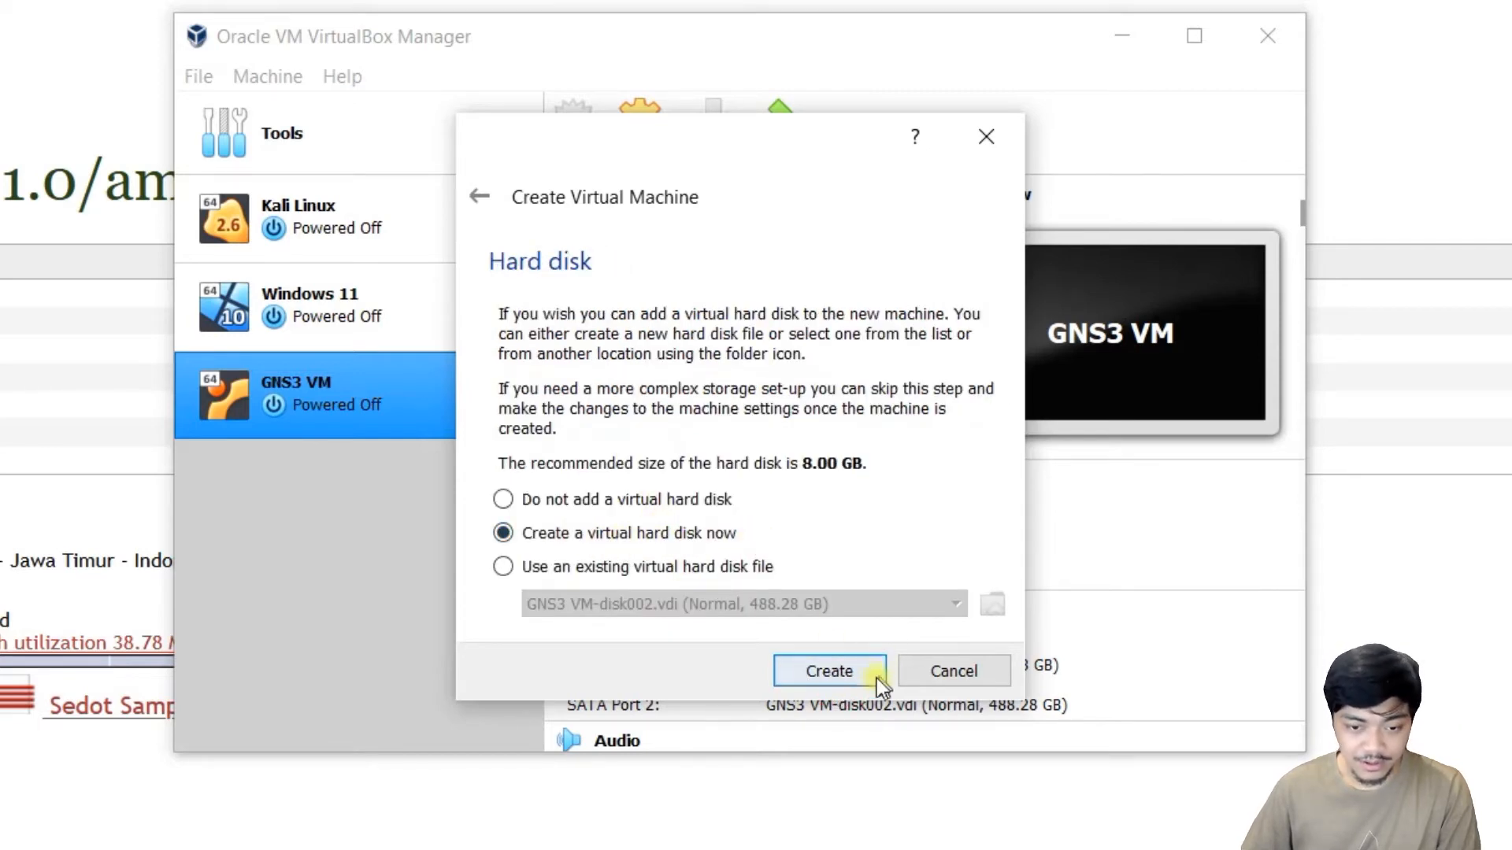
pyautogui.click(852, 674)
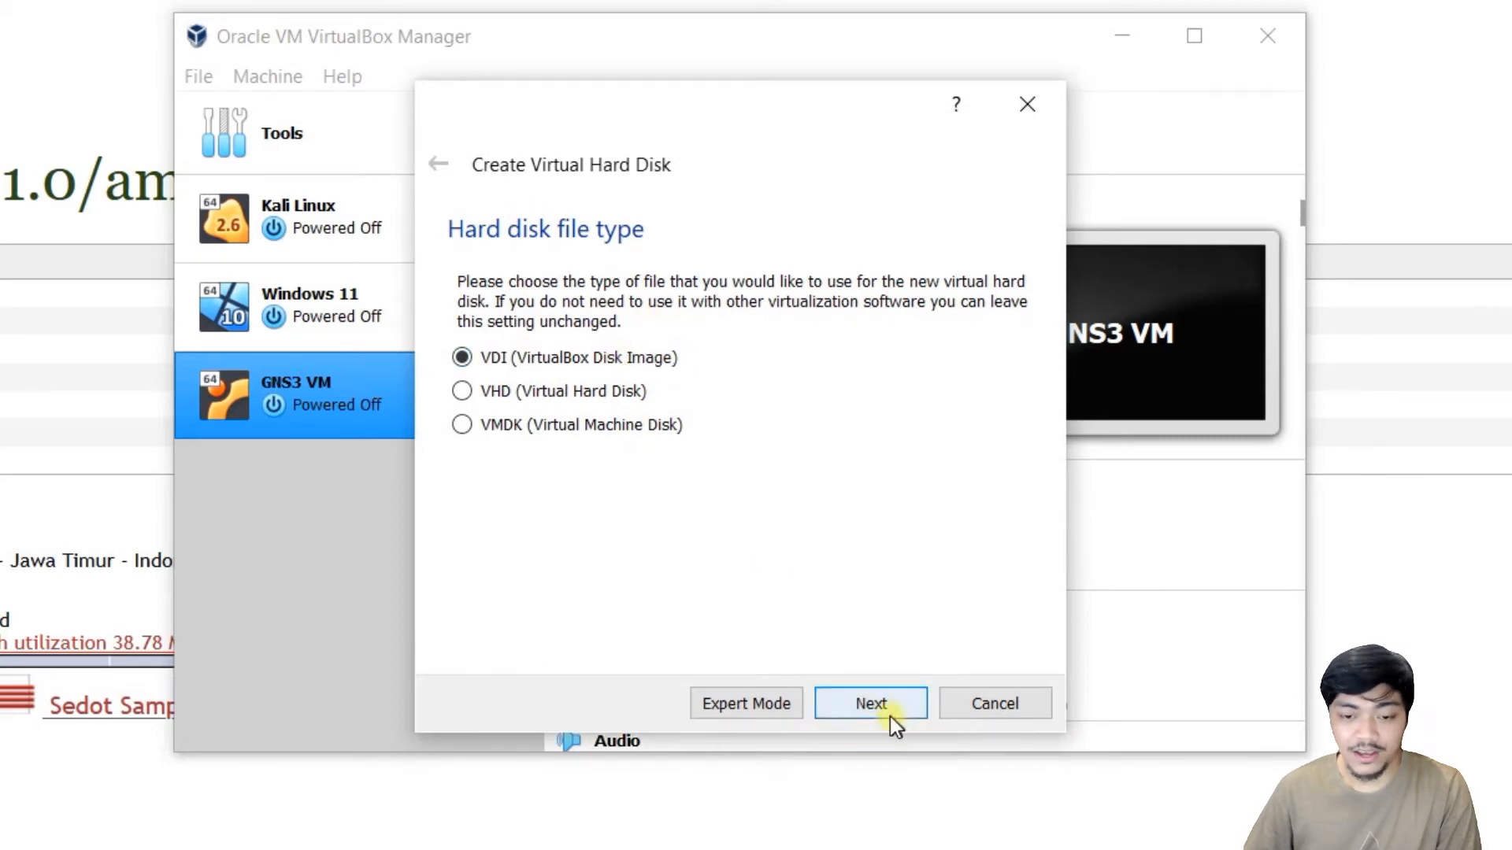
pyautogui.click(890, 716)
pyautogui.click(899, 710)
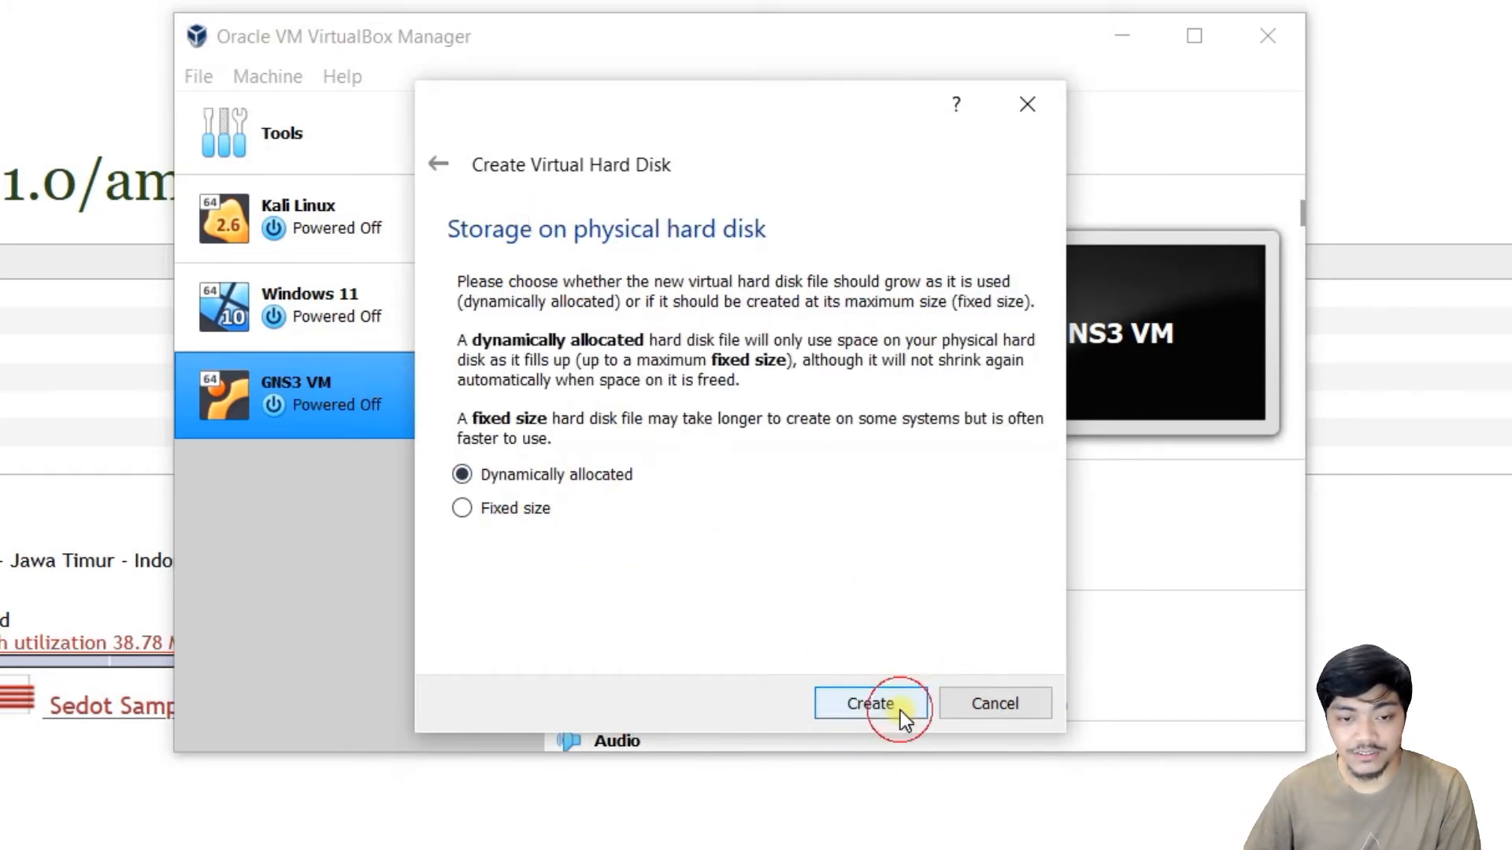
pyautogui.moveTo(984, 443); pyautogui.dragTo(1028, 445)
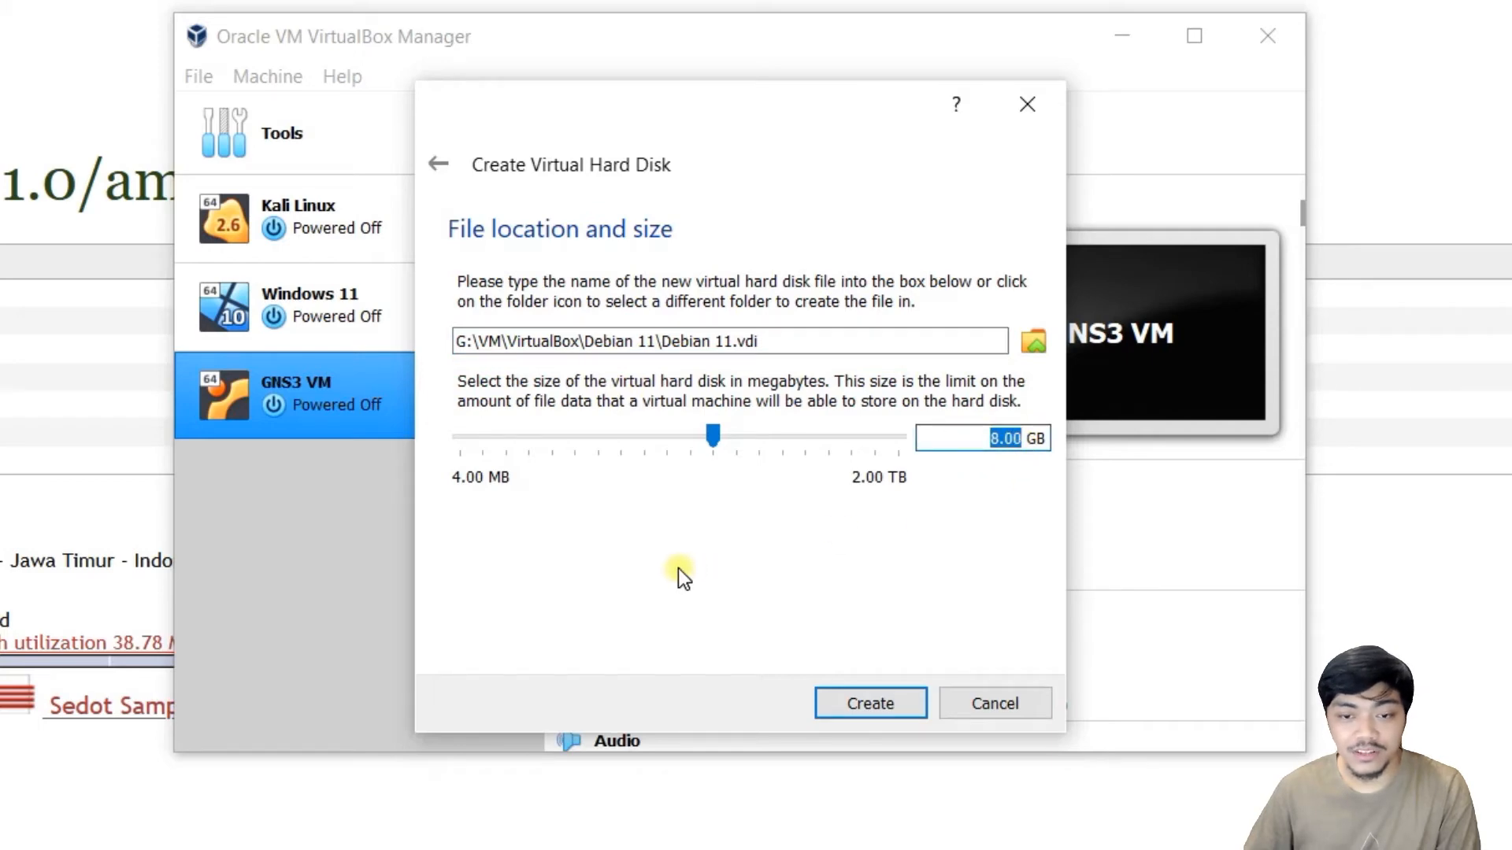
pyautogui.write('60')
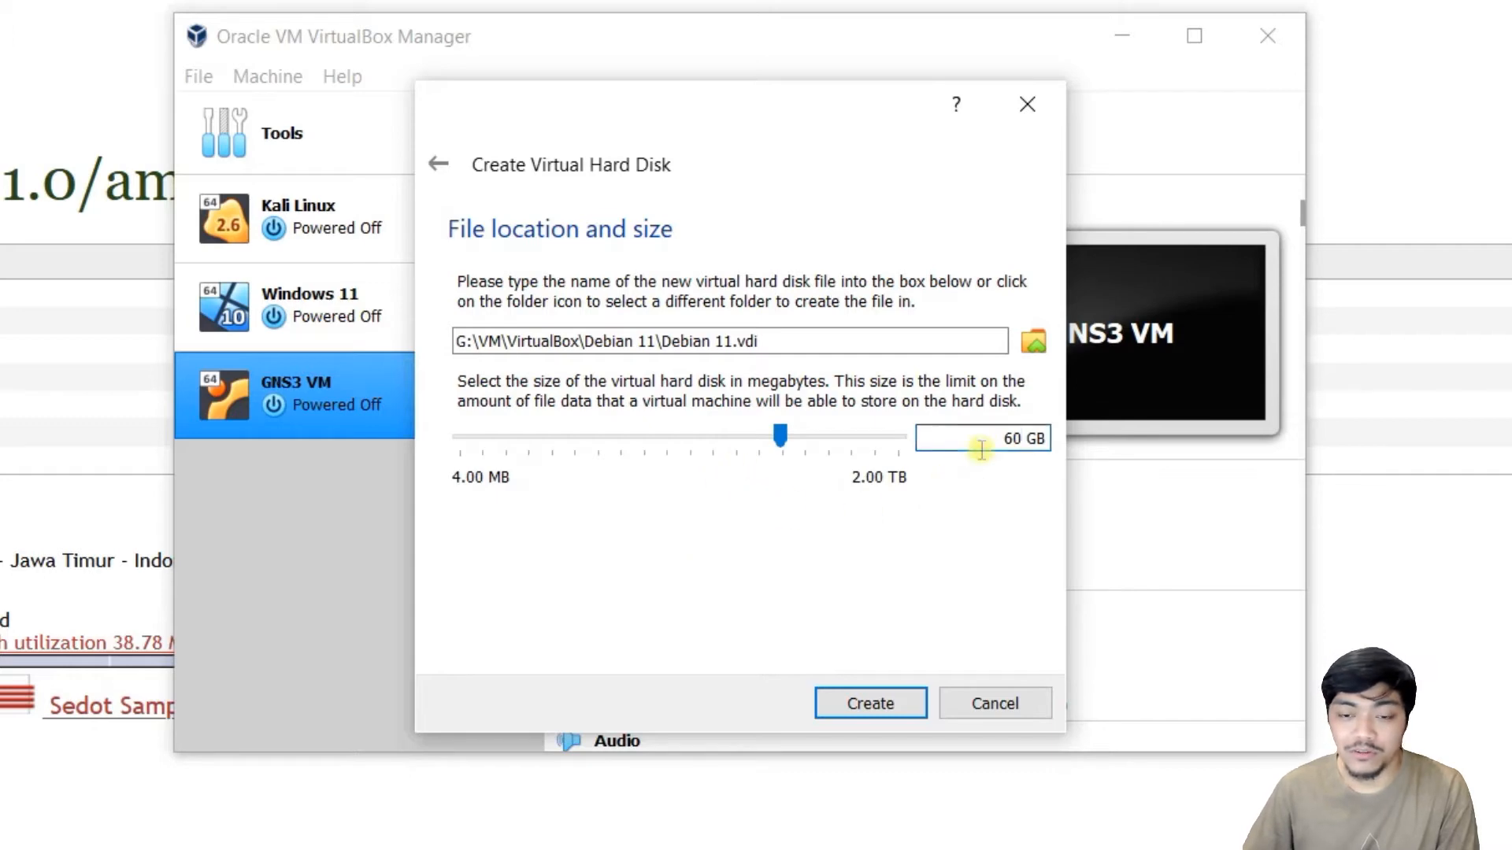
pyautogui.moveTo(984, 445); pyautogui.dragTo(1027, 441)
pyautogui.click(1008, 440)
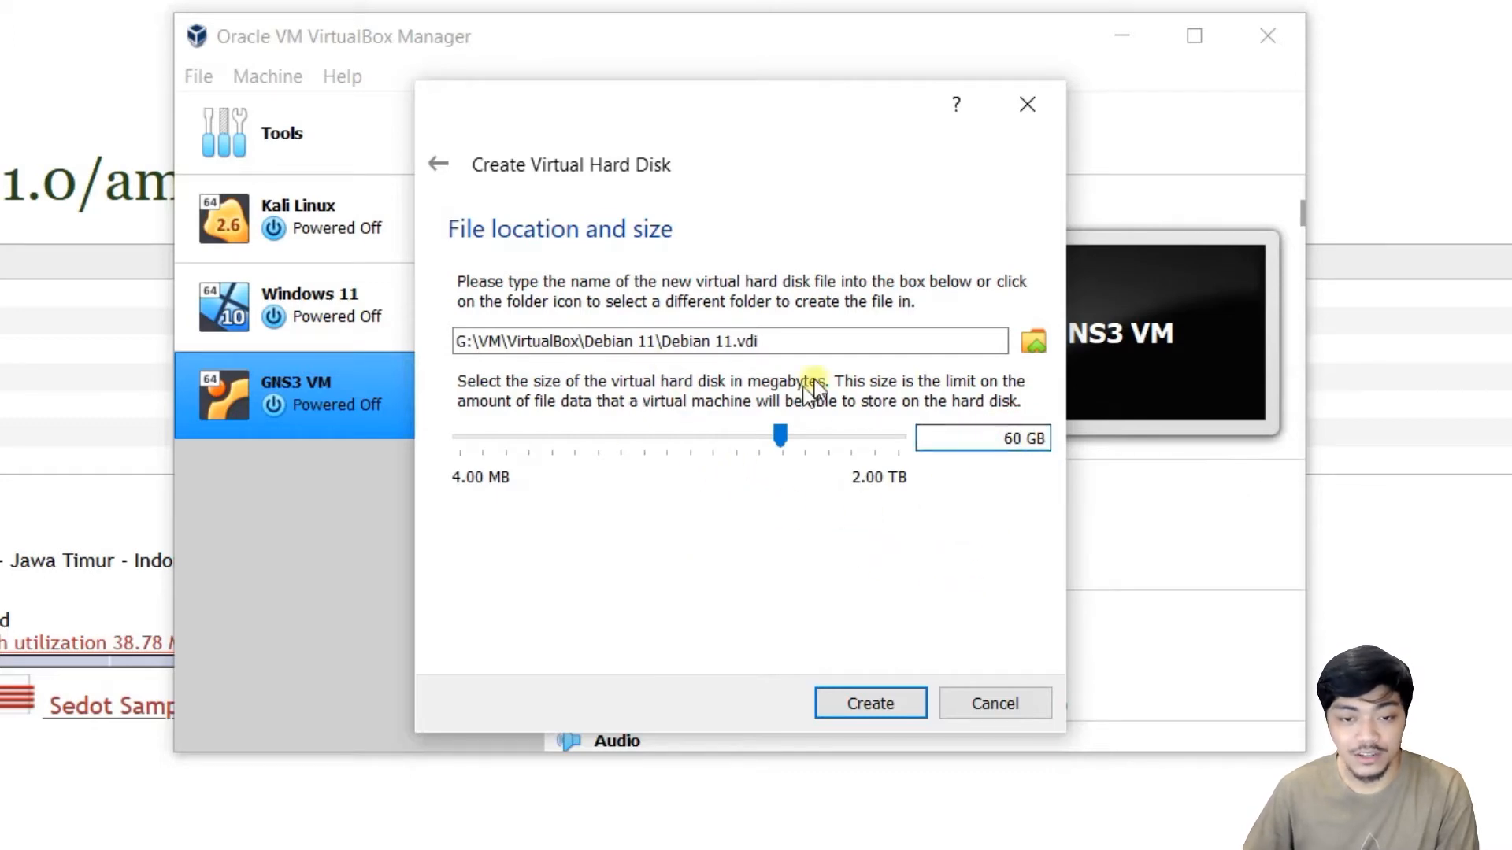
pyautogui.click(884, 713)
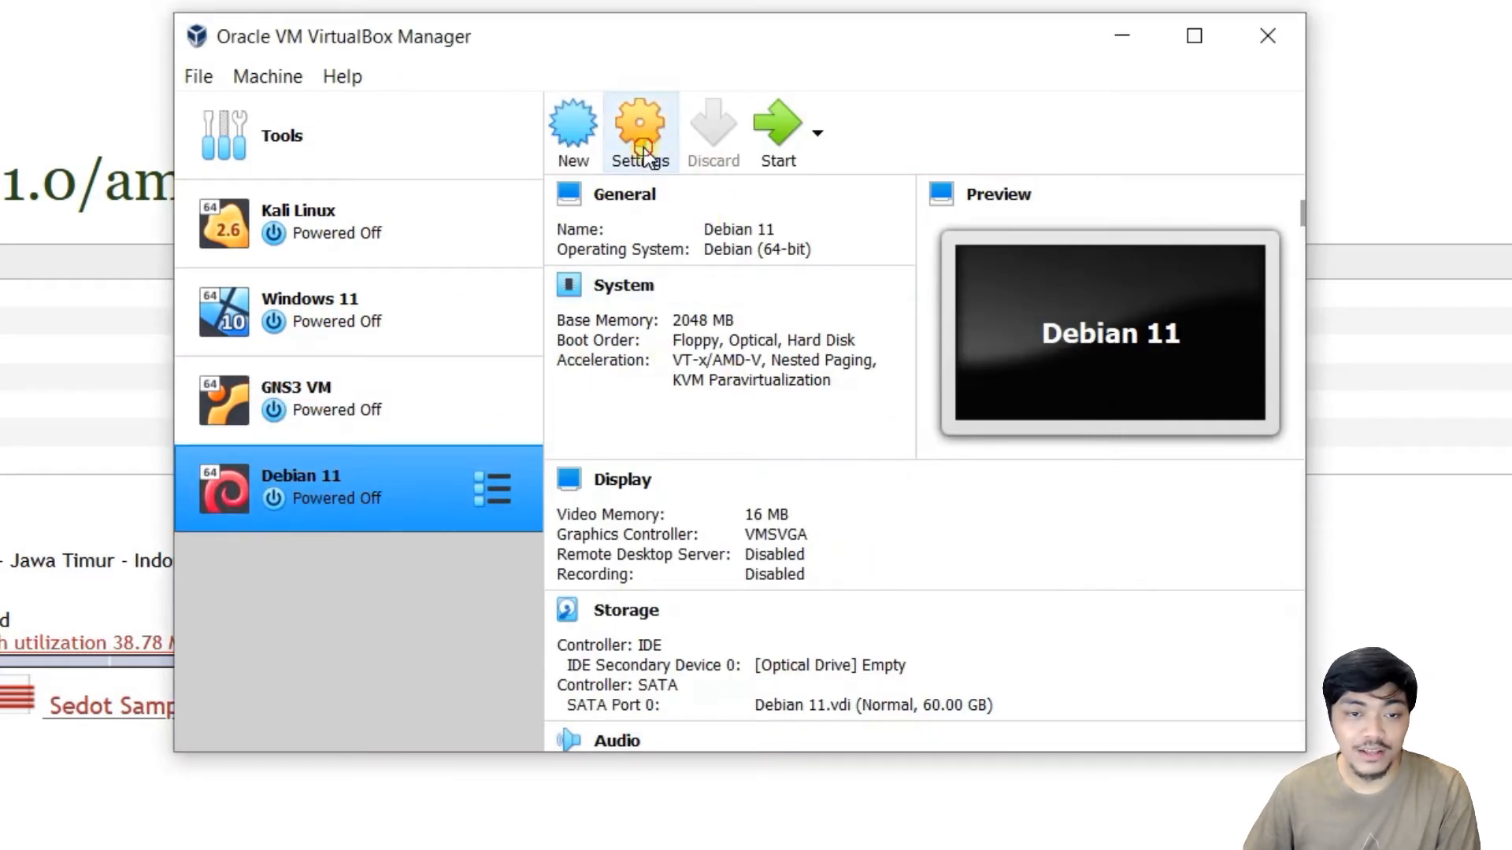
# Load debian-11.1.0-amd64-DVD-1.iso into the VM's empty optical drive in Storage settings.
pyautogui.click(642, 149)
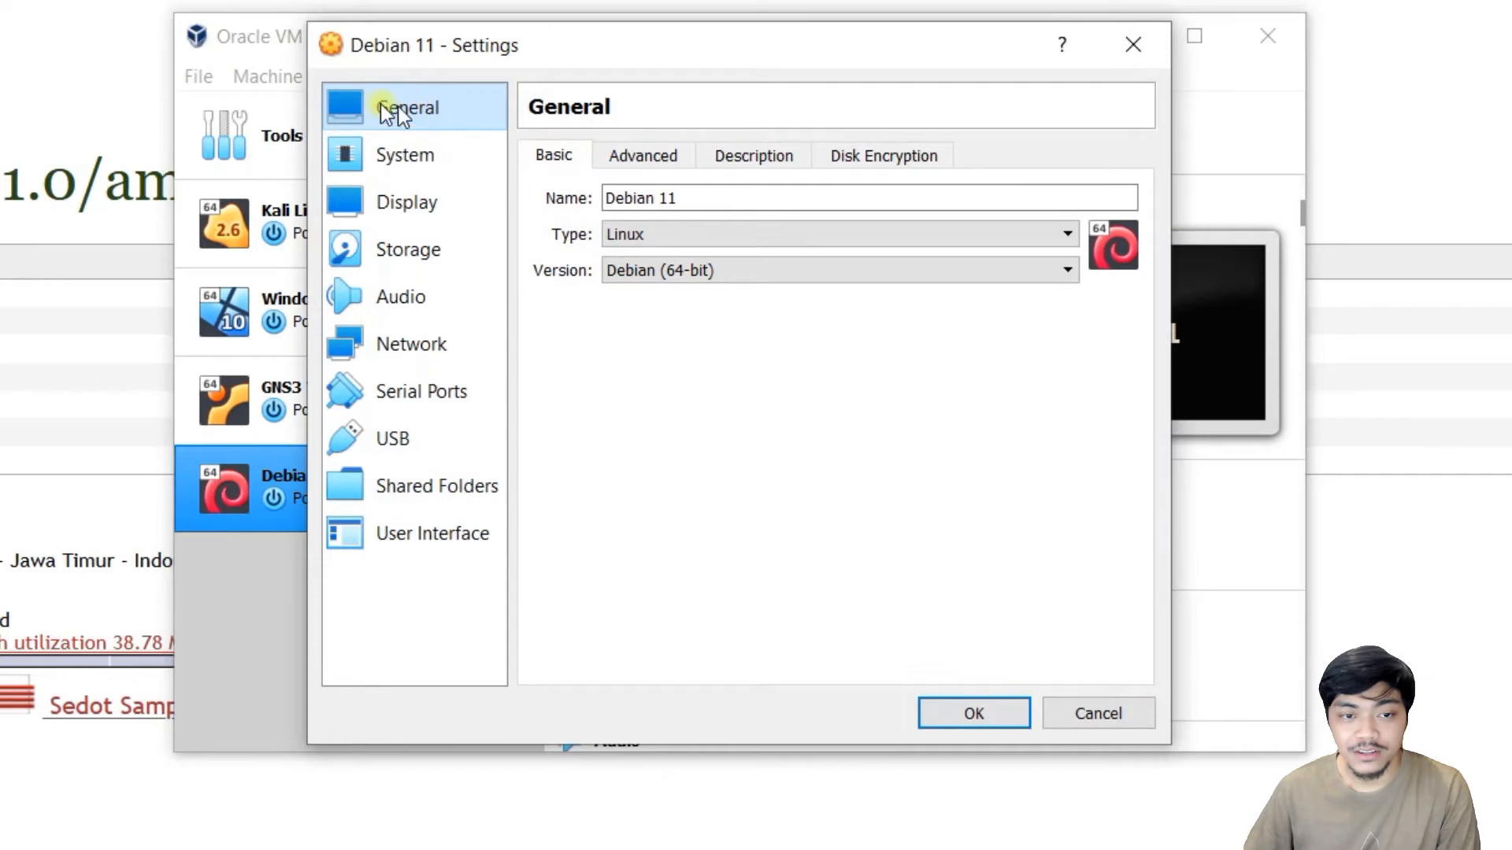
pyautogui.click(396, 262)
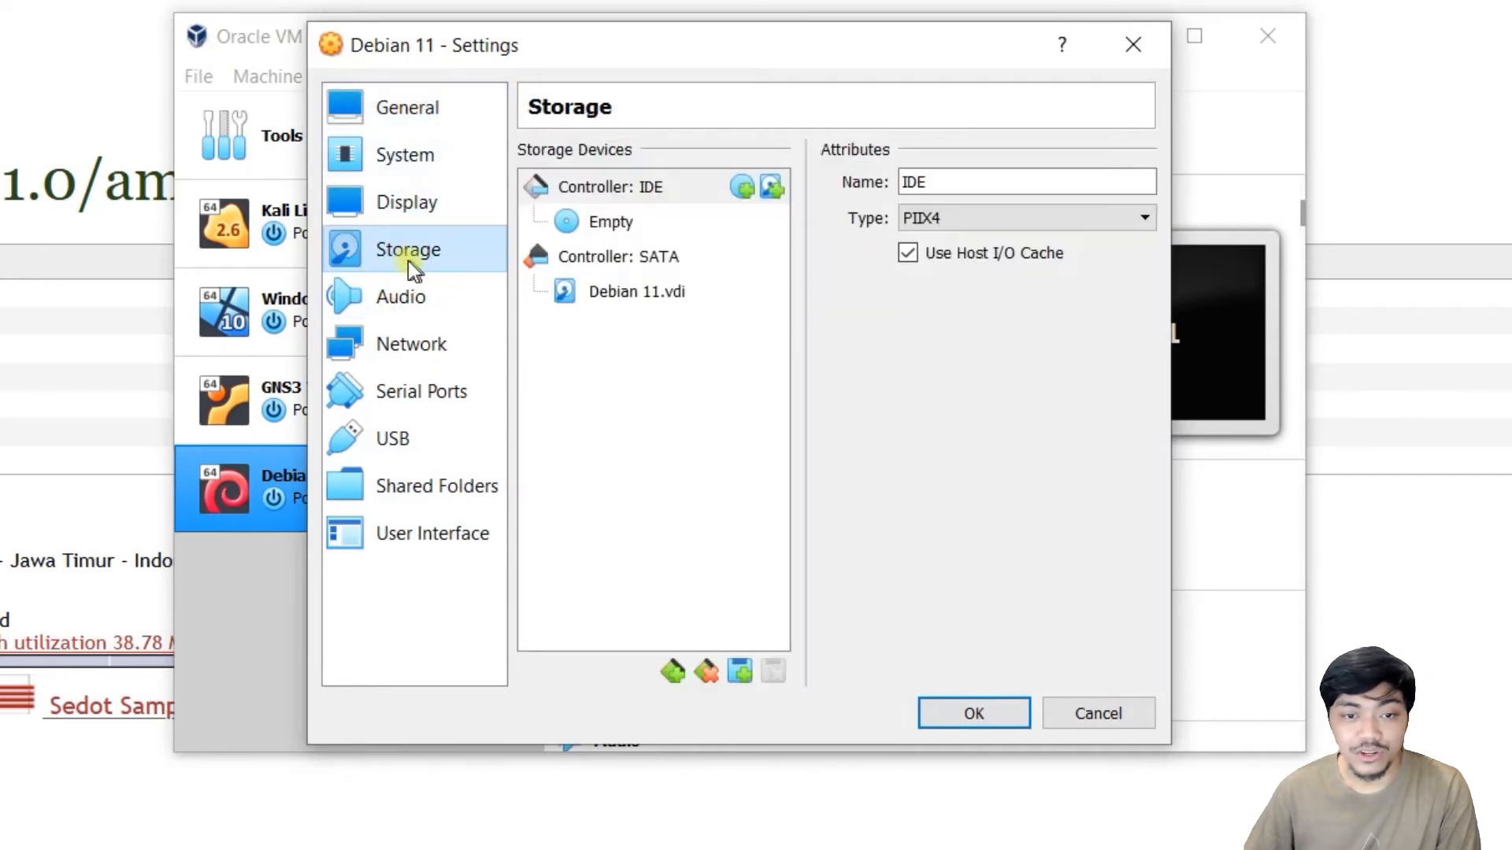
pyautogui.click(621, 224)
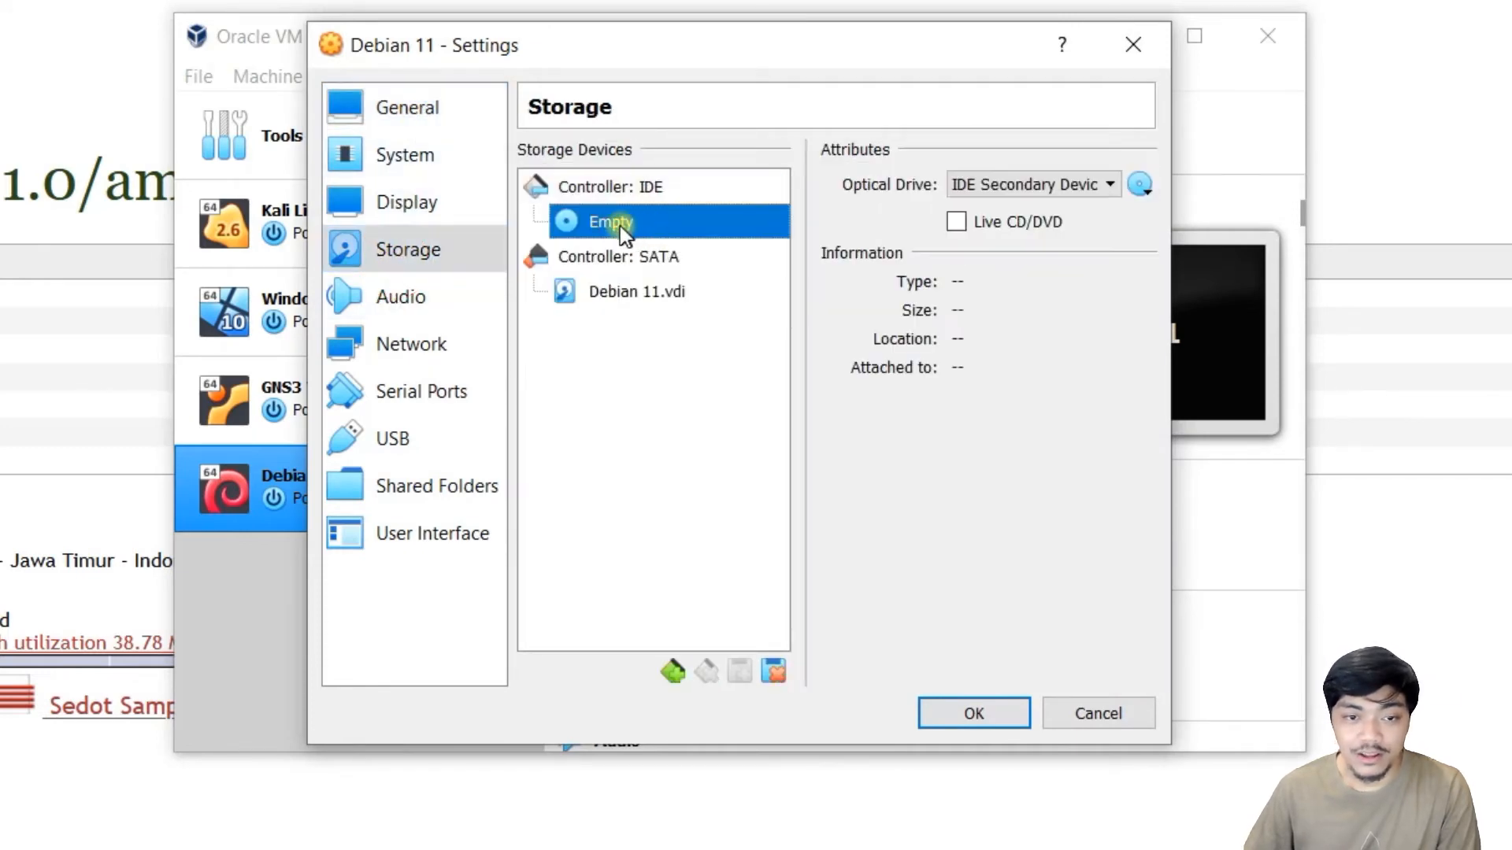
pyautogui.click(1143, 185)
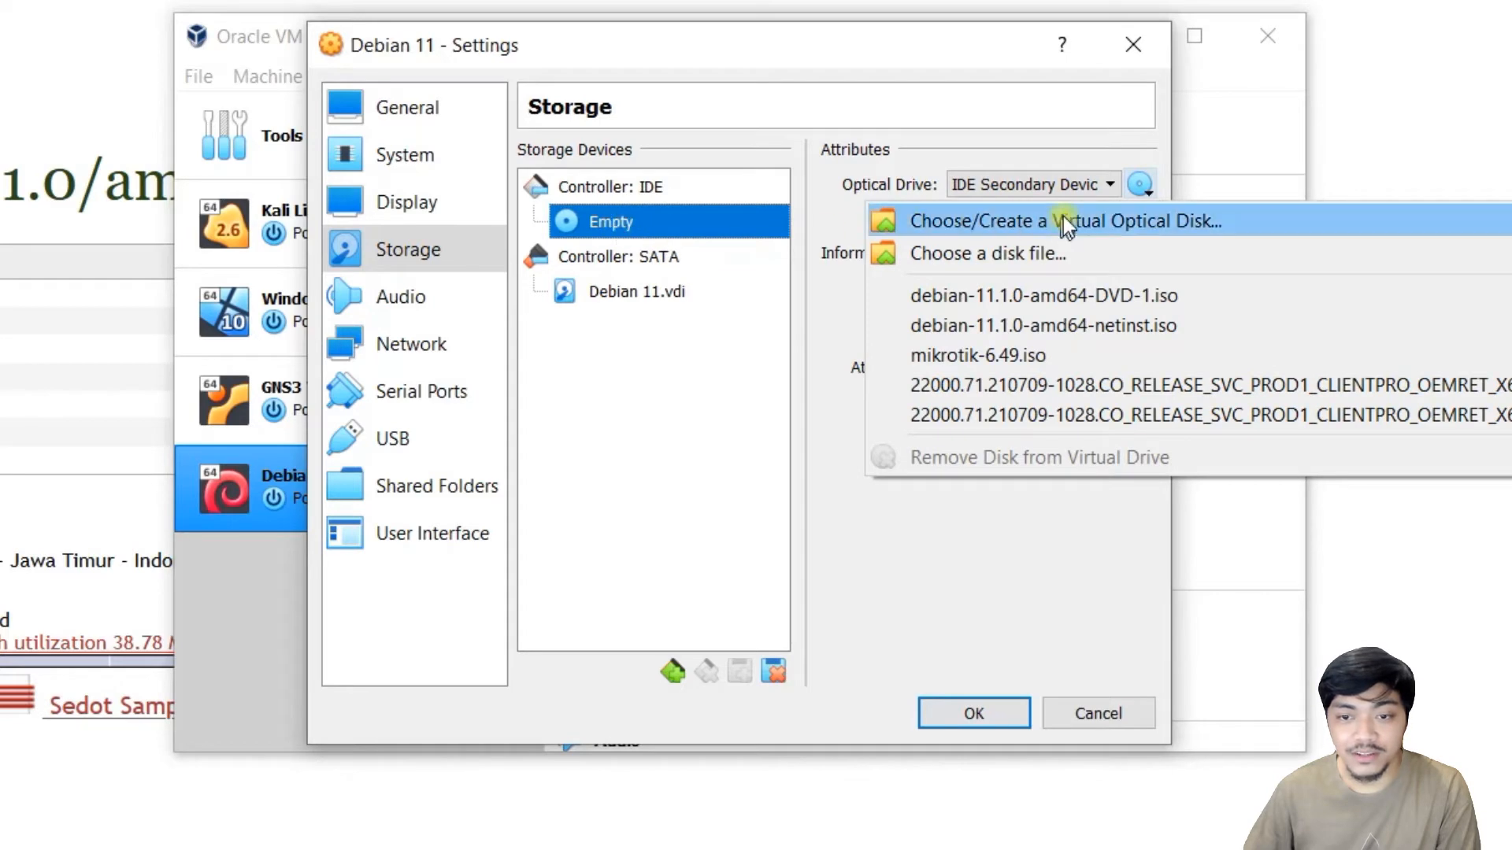
pyautogui.click(1143, 183)
pyautogui.click(1144, 185)
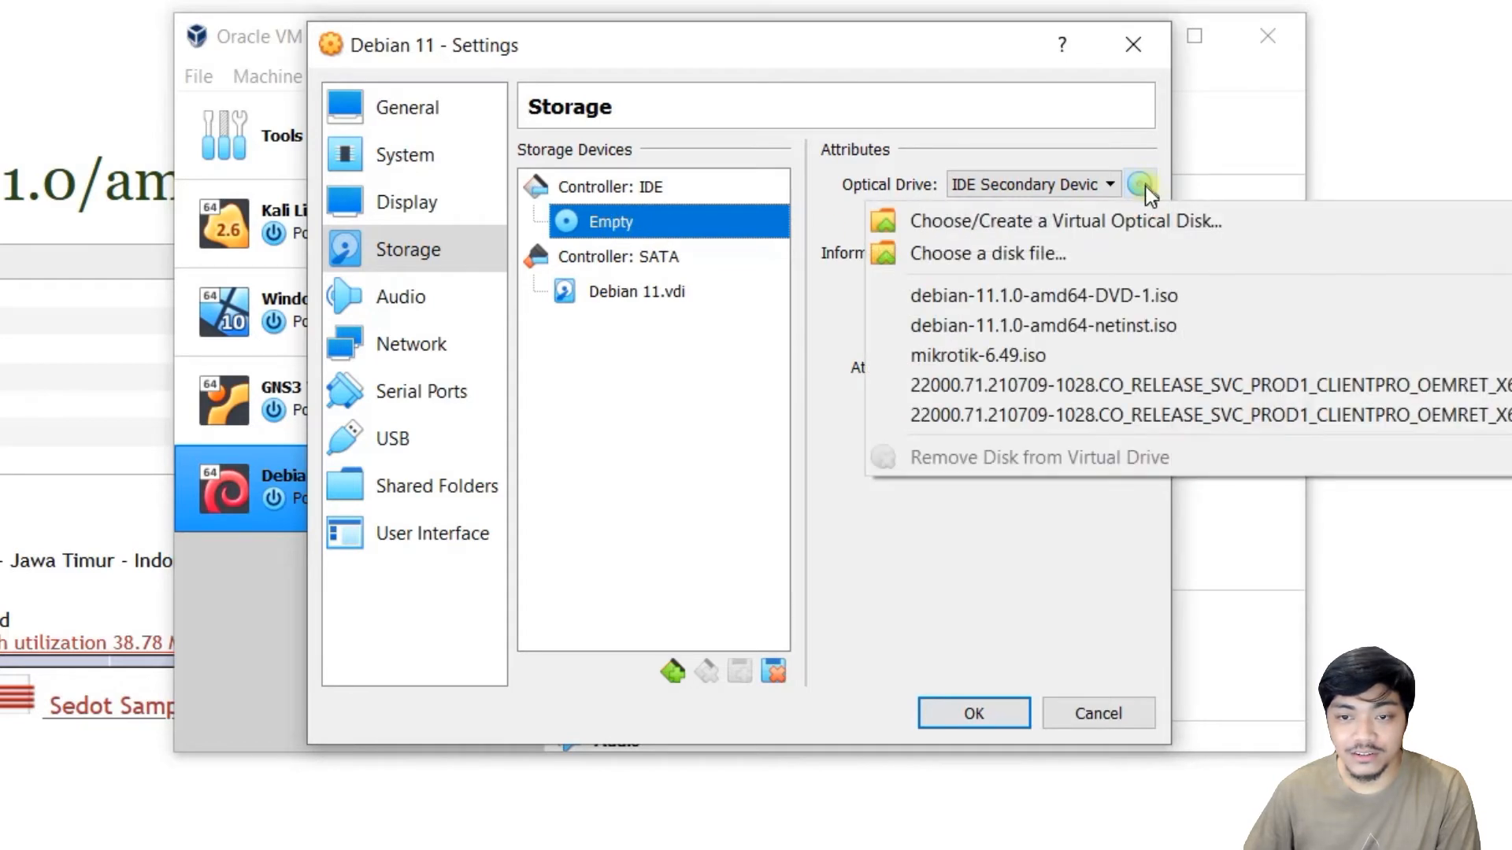
pyautogui.click(977, 253)
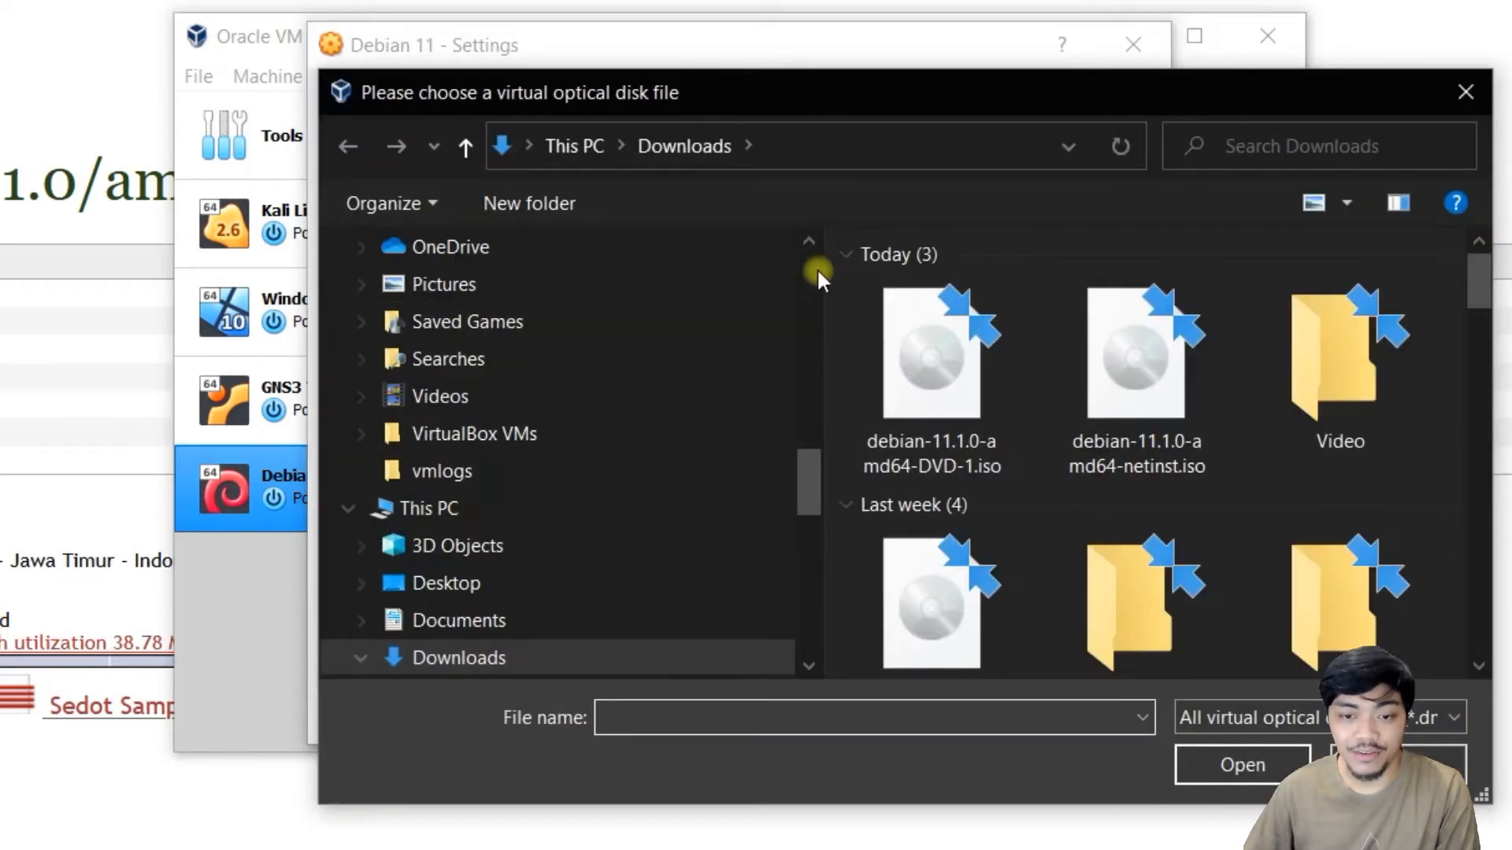
pyautogui.click(924, 389)
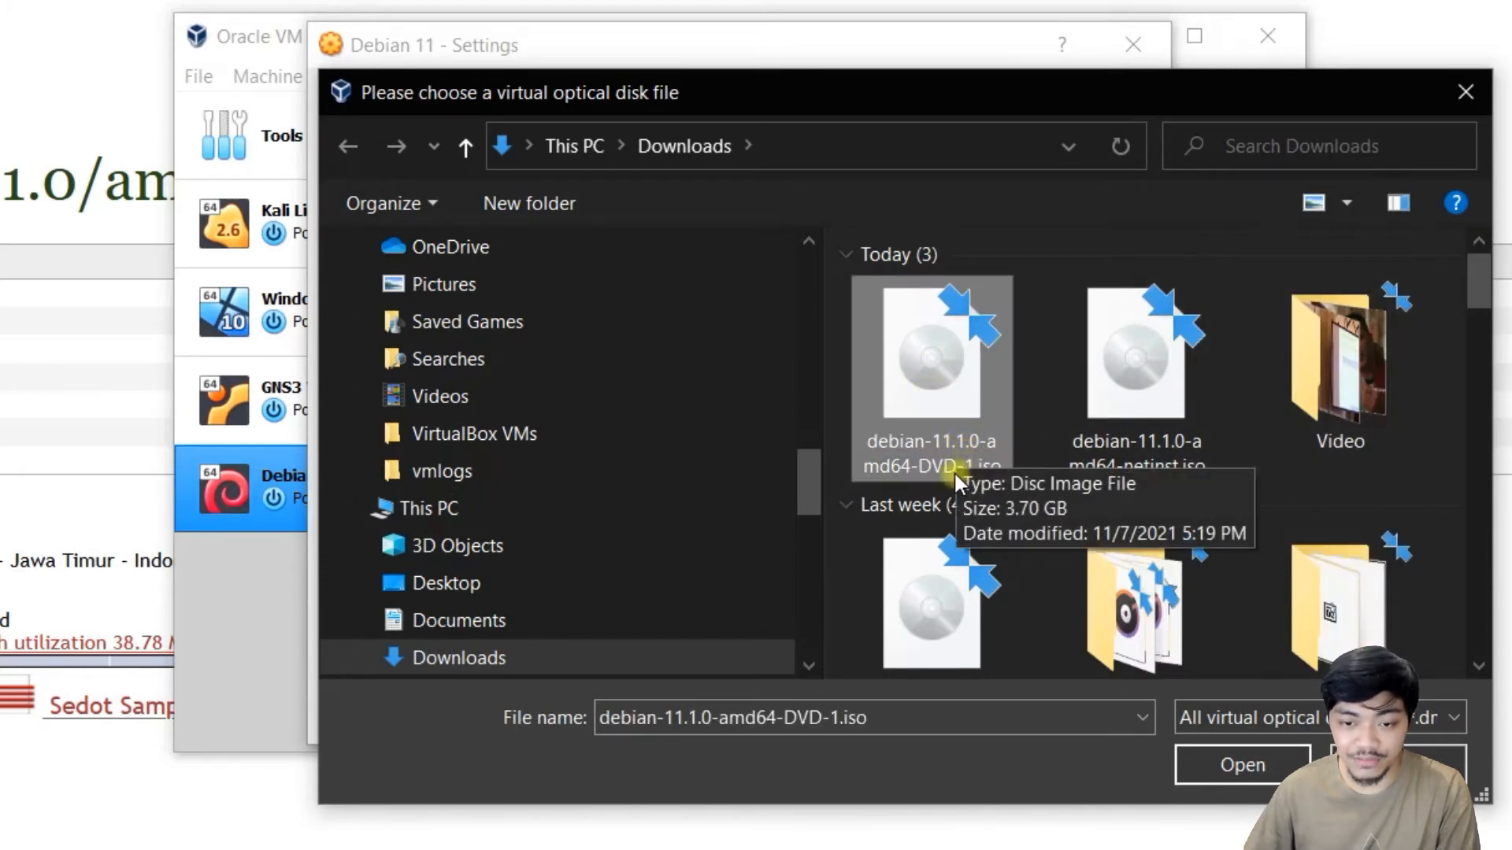
pyautogui.click(1173, 407)
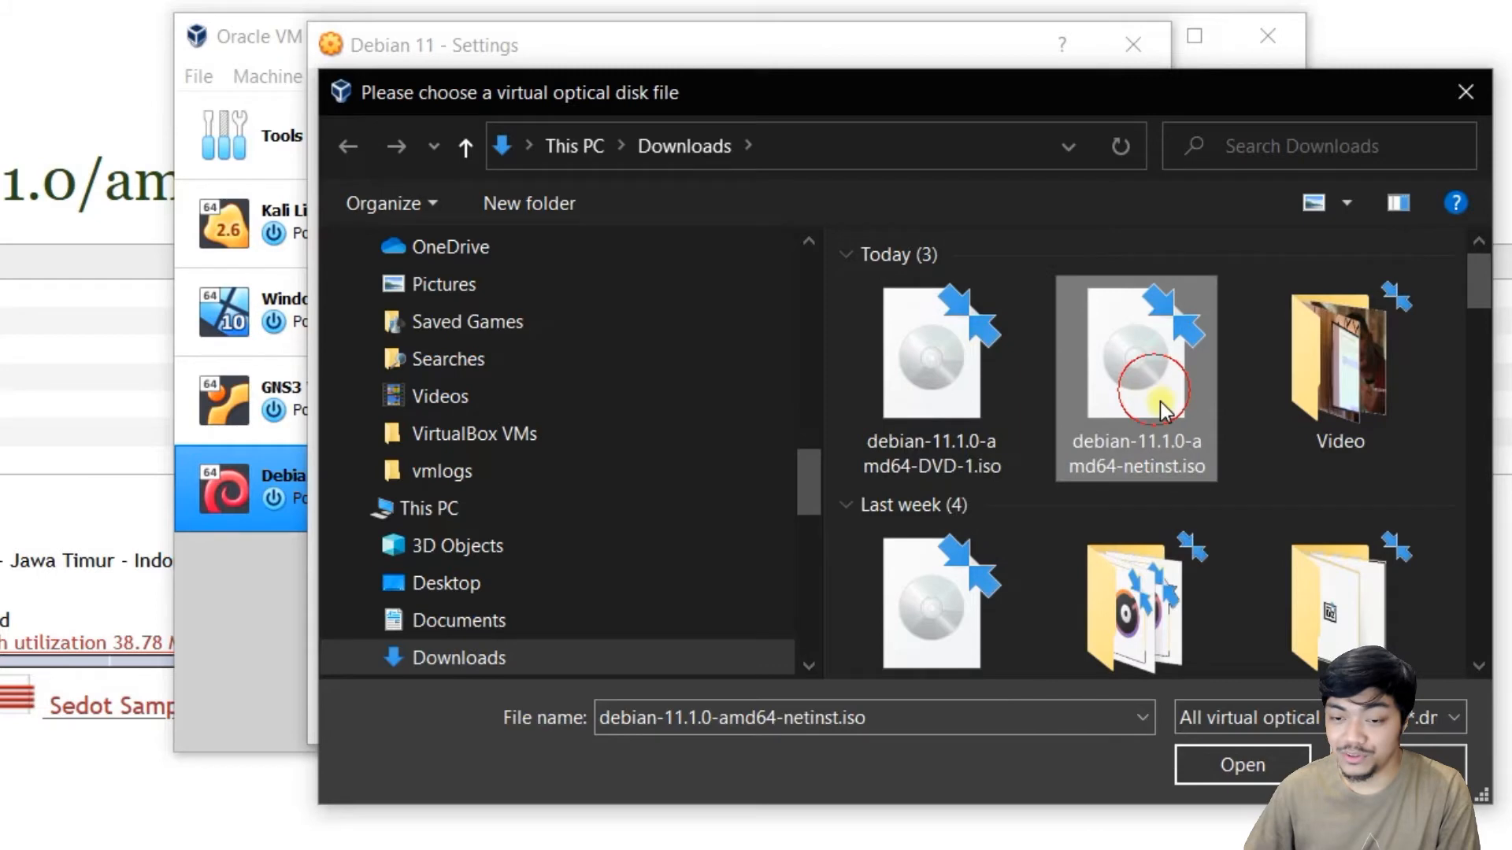
pyautogui.click(957, 466)
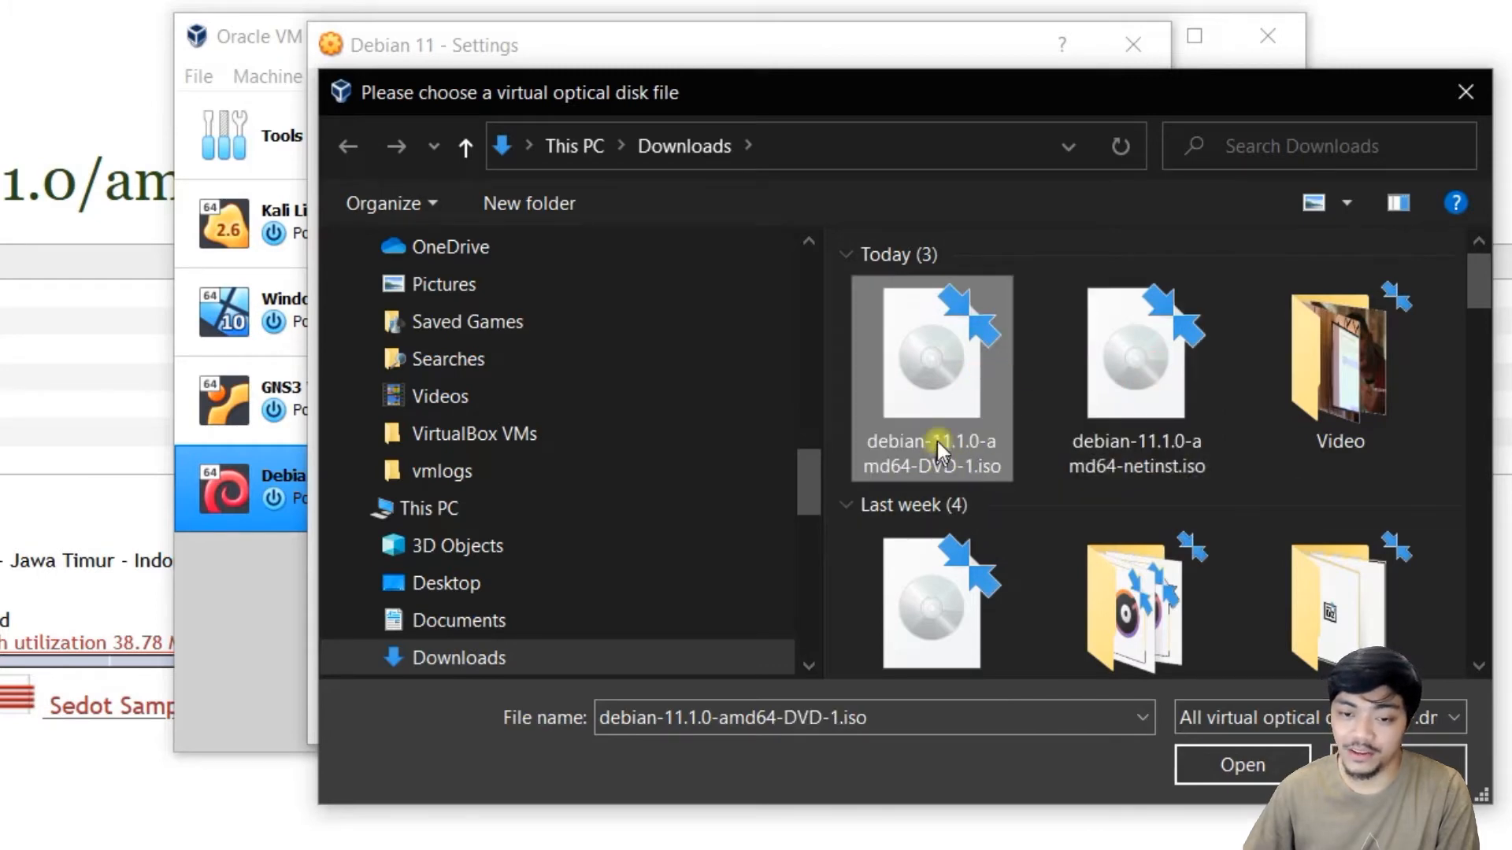
pyautogui.click(1248, 768)
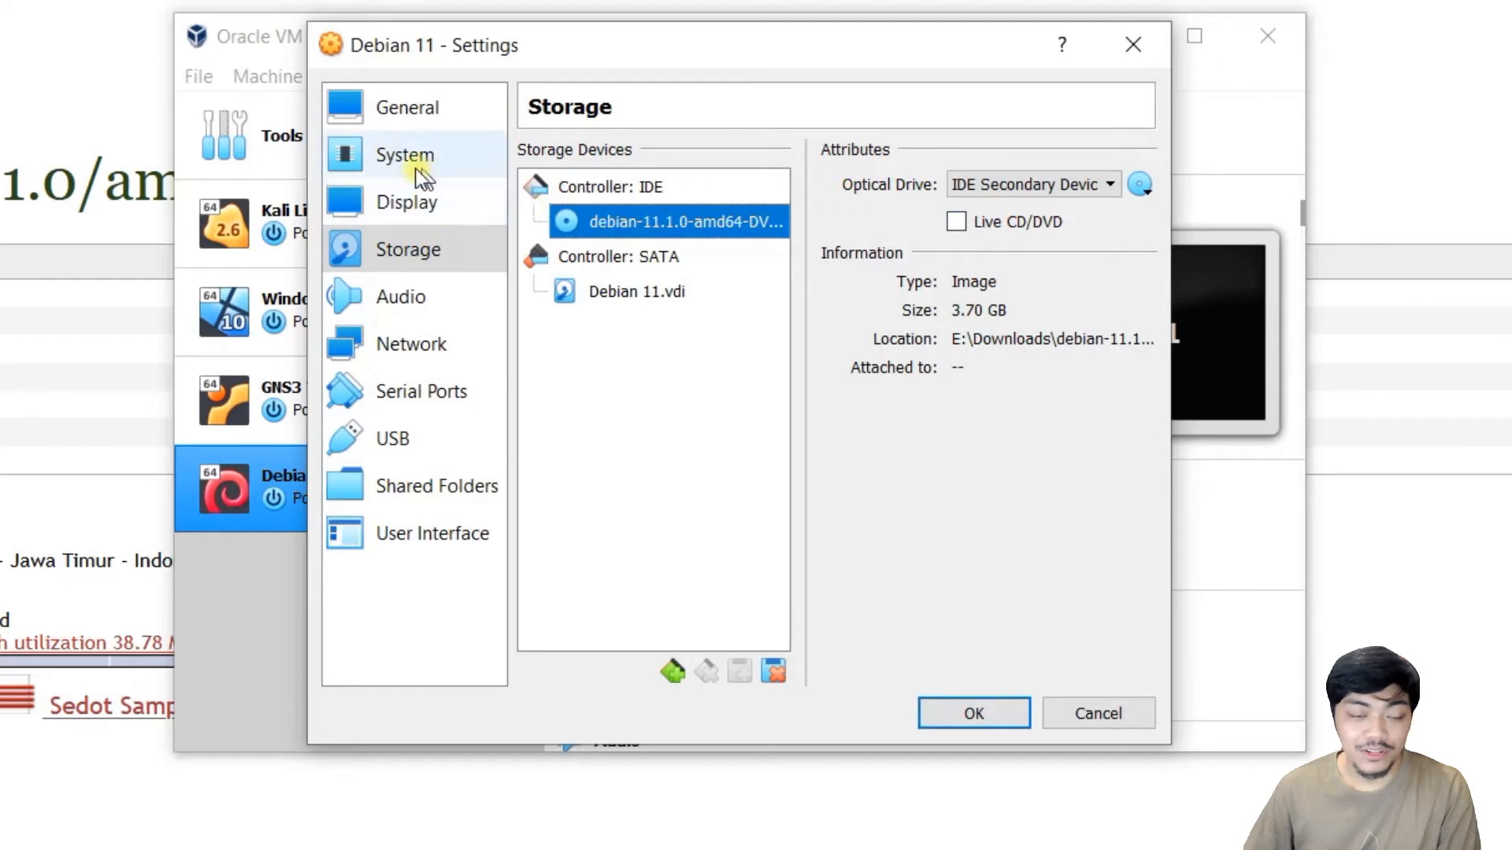
# Give the VM 2 processors, save the settings and start Debian 11.
pyautogui.click(408, 356)
pyautogui.click(400, 309)
pyautogui.click(367, 200)
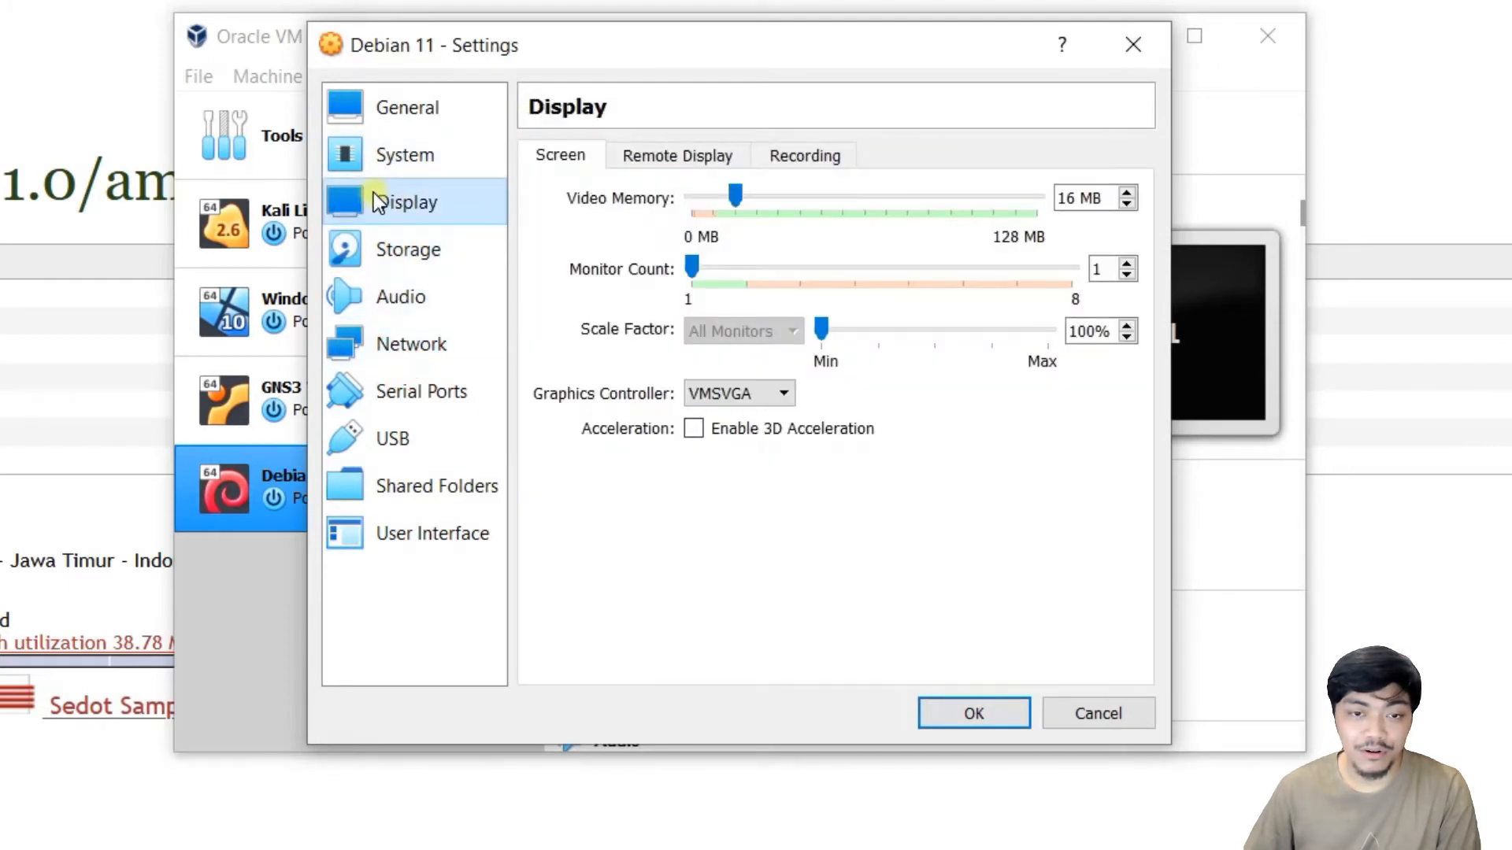
pyautogui.click(399, 157)
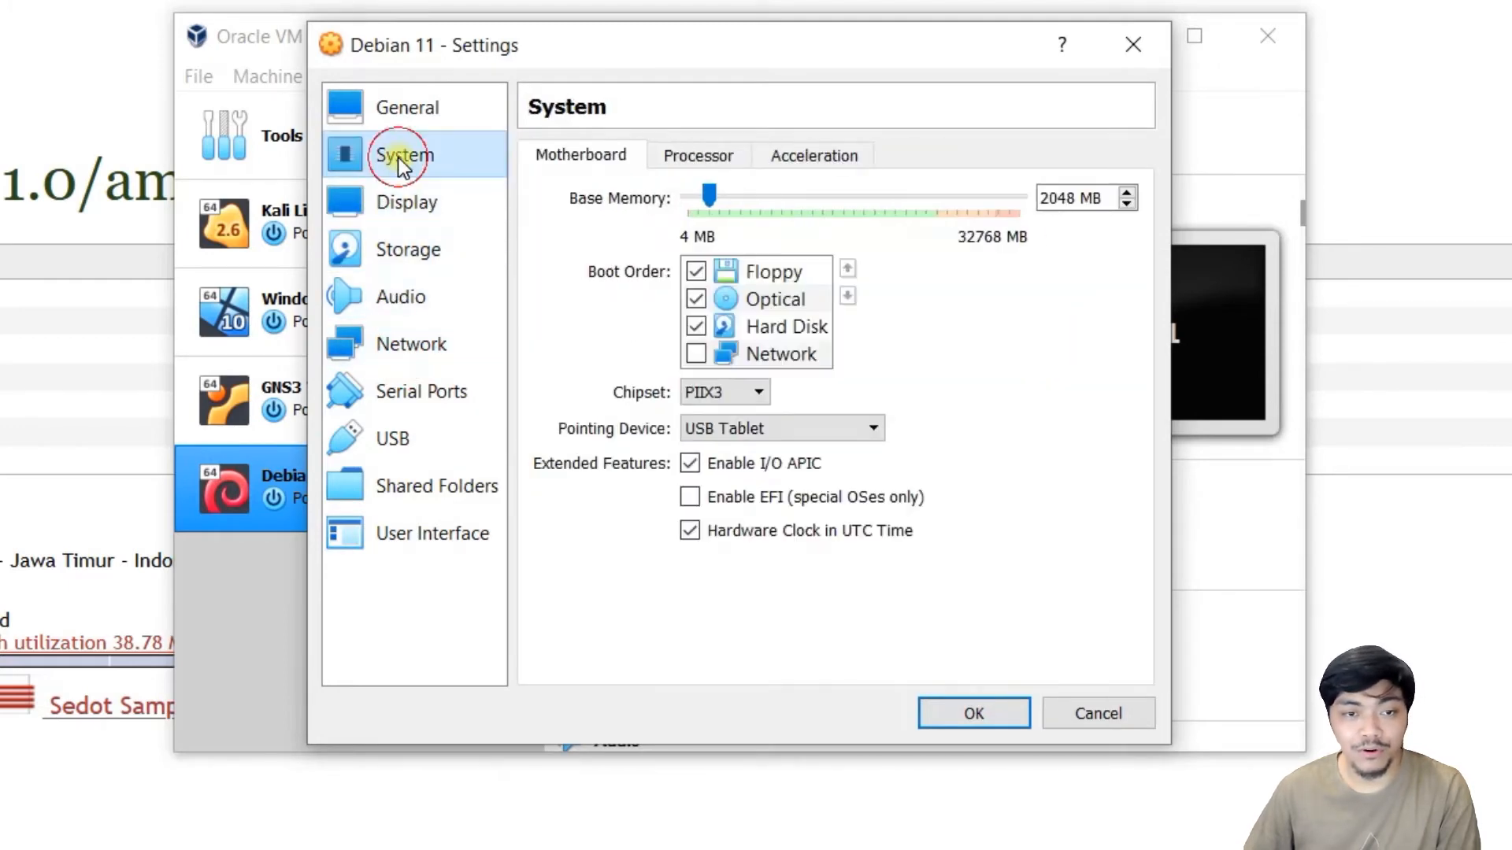
pyautogui.click(697, 156)
pyautogui.moveTo(692, 198); pyautogui.dragTo(717, 206)
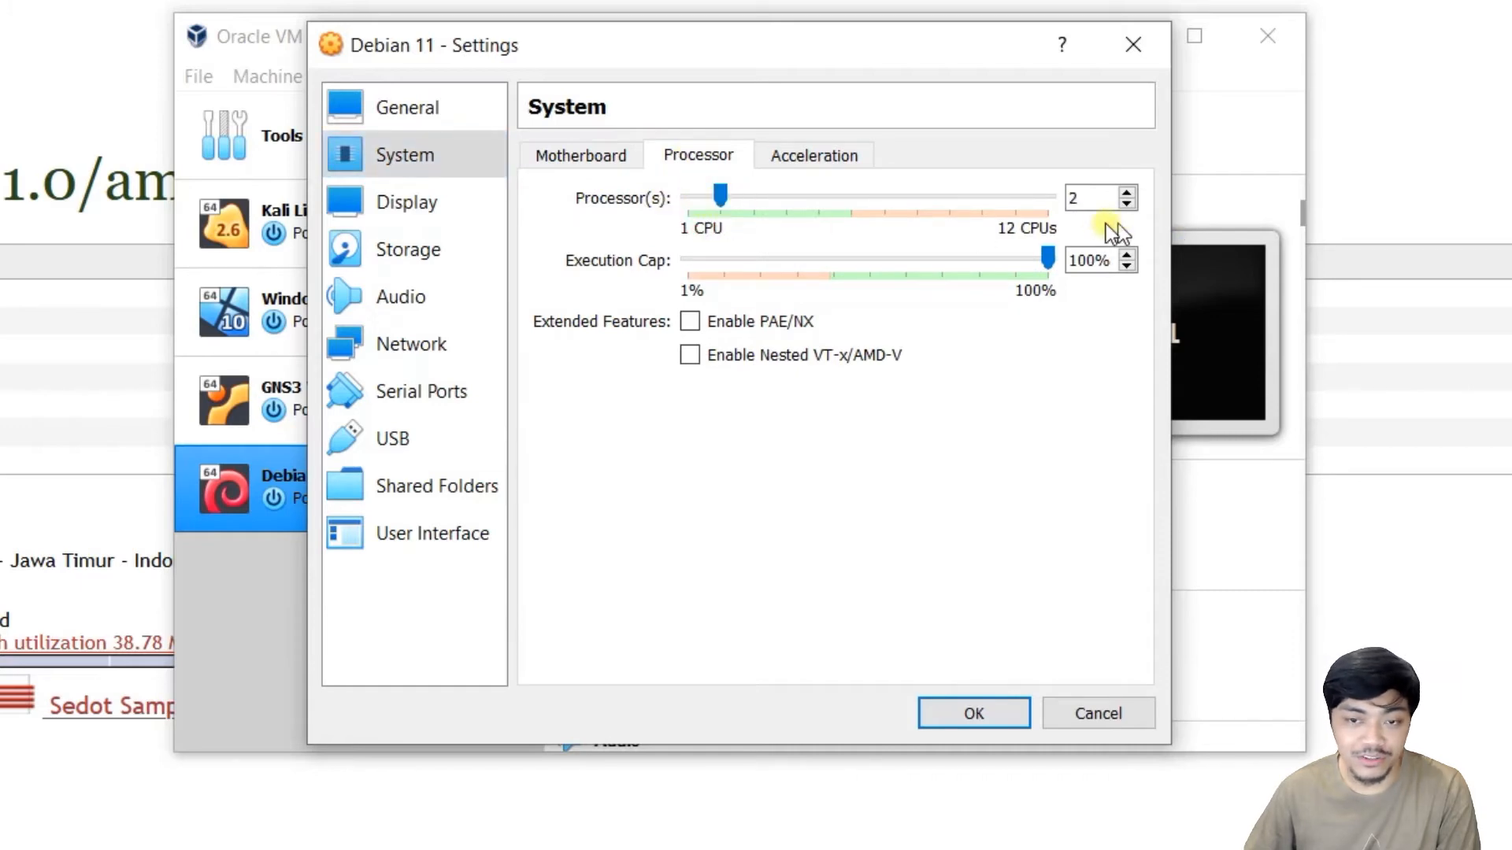
pyautogui.click(971, 713)
pyautogui.click(777, 134)
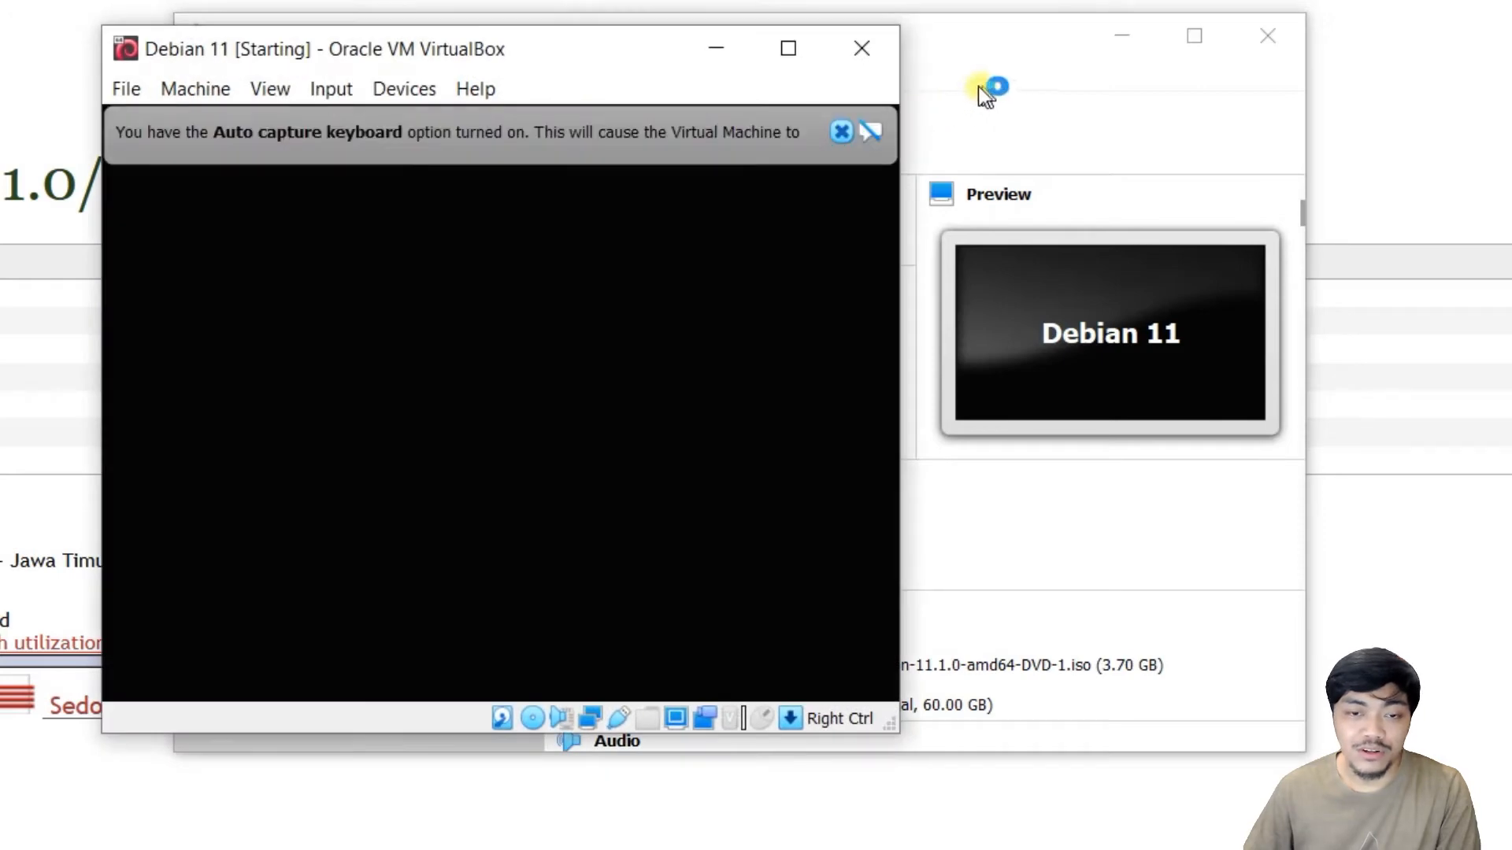
# Focus the VM screen and boot the Graphical install entry from the installer menu.
pyautogui.click(840, 133)
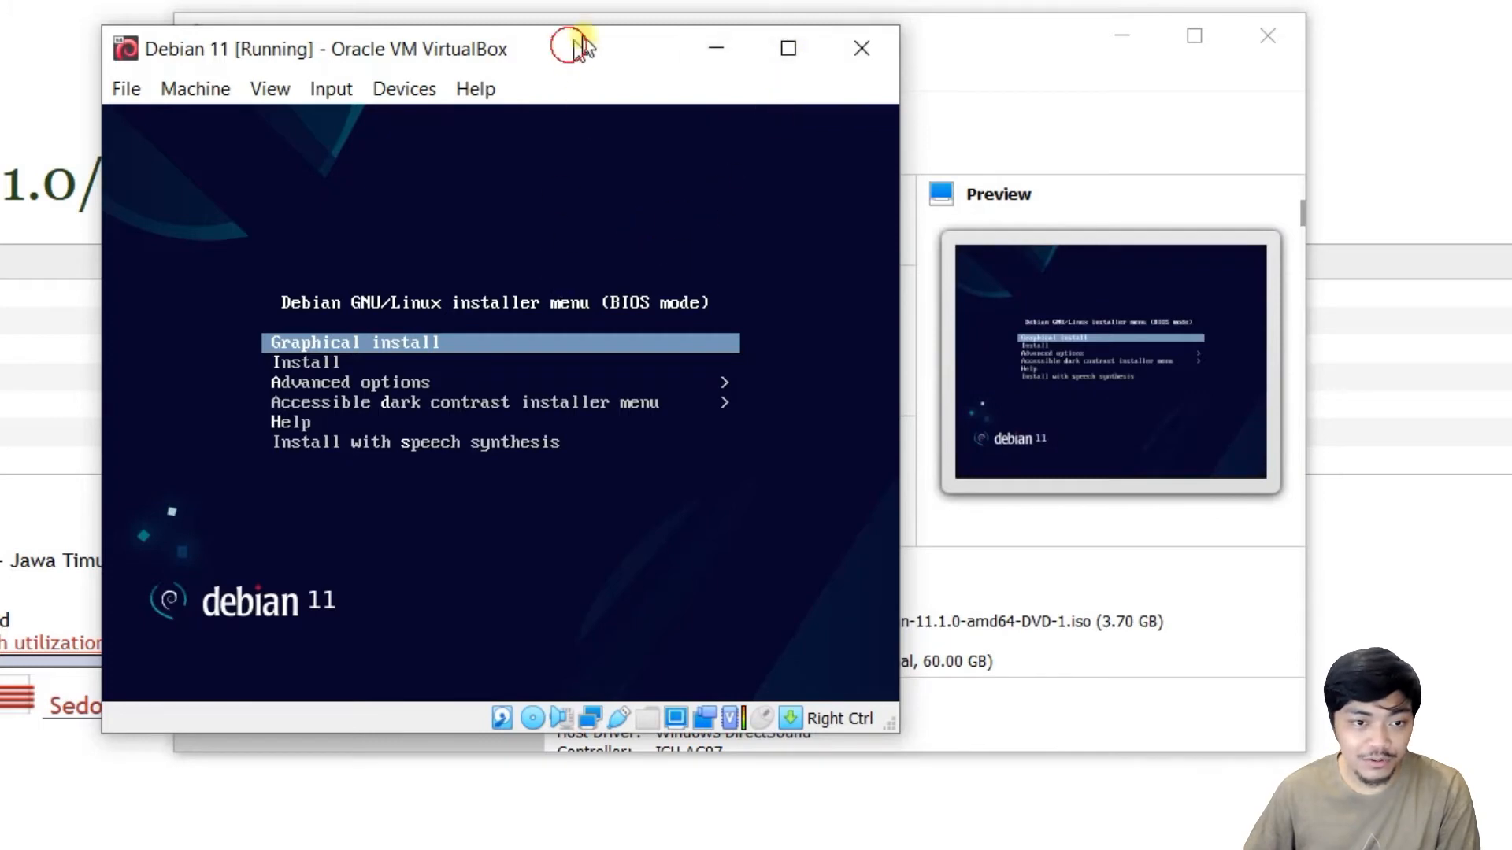
pyautogui.moveTo(574, 44); pyautogui.dragTo(617, 21)
pyautogui.click(716, 202)
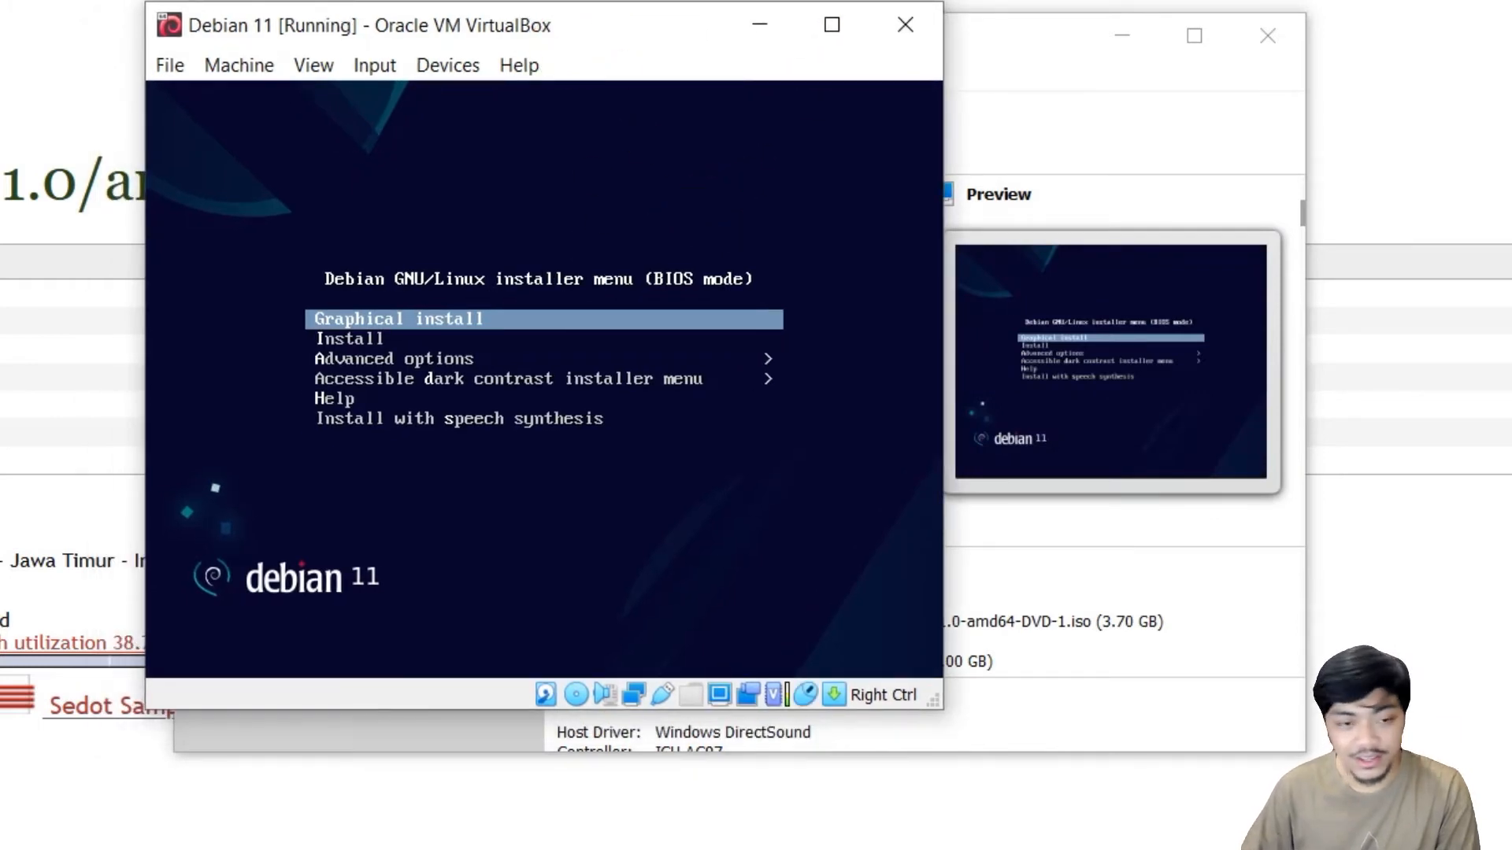
pyautogui.press('Down')
pyautogui.press('Up')
pyautogui.press('Down')
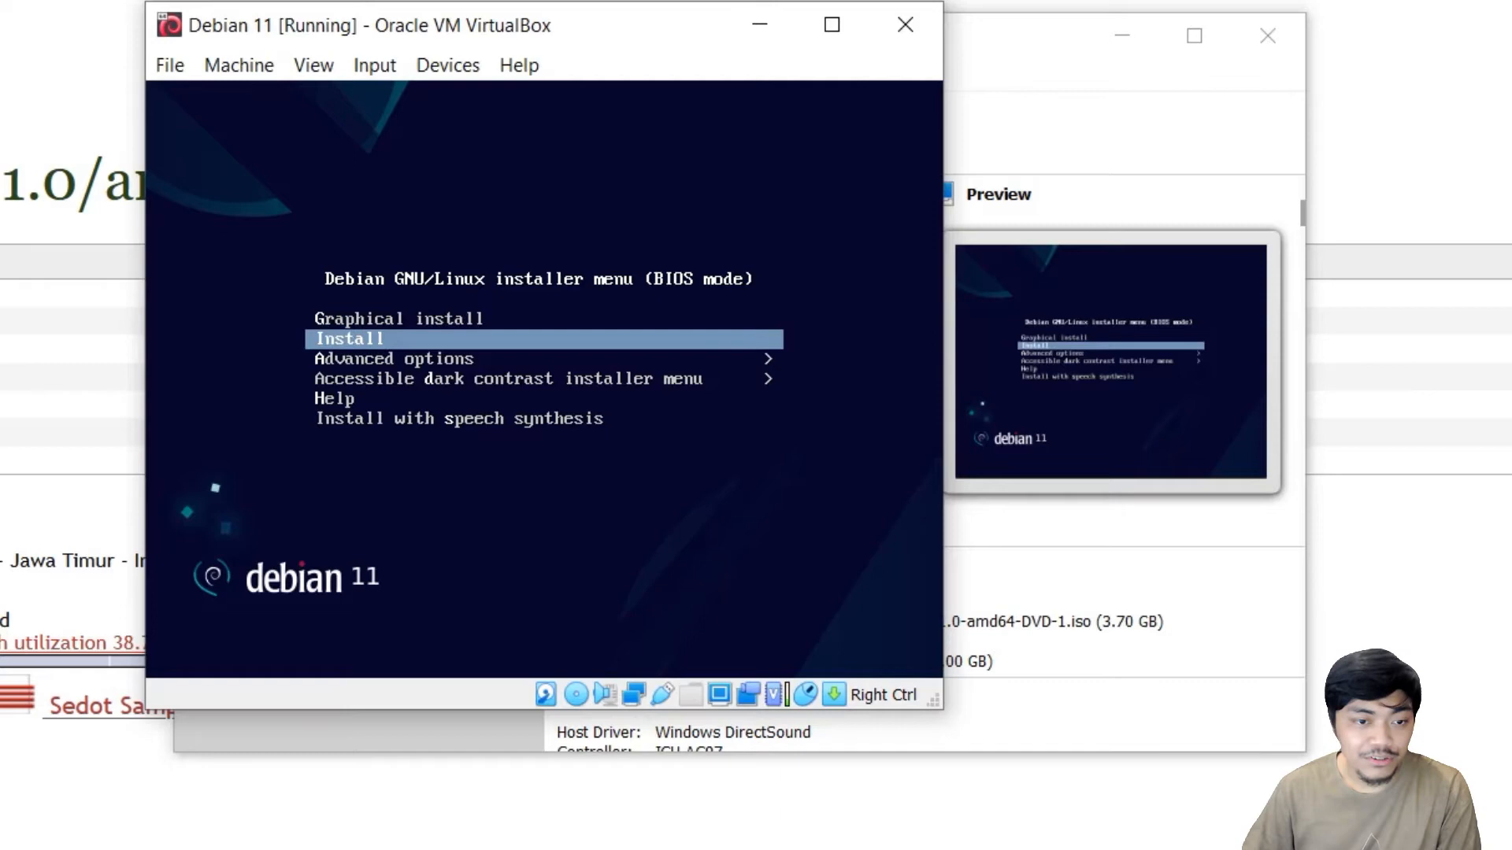
pyautogui.press('Up')
pyautogui.press('Down')
pyautogui.press('Up')
pyautogui.press('Down')
pyautogui.press('Up')
pyautogui.press('Down')
pyautogui.press('Up')
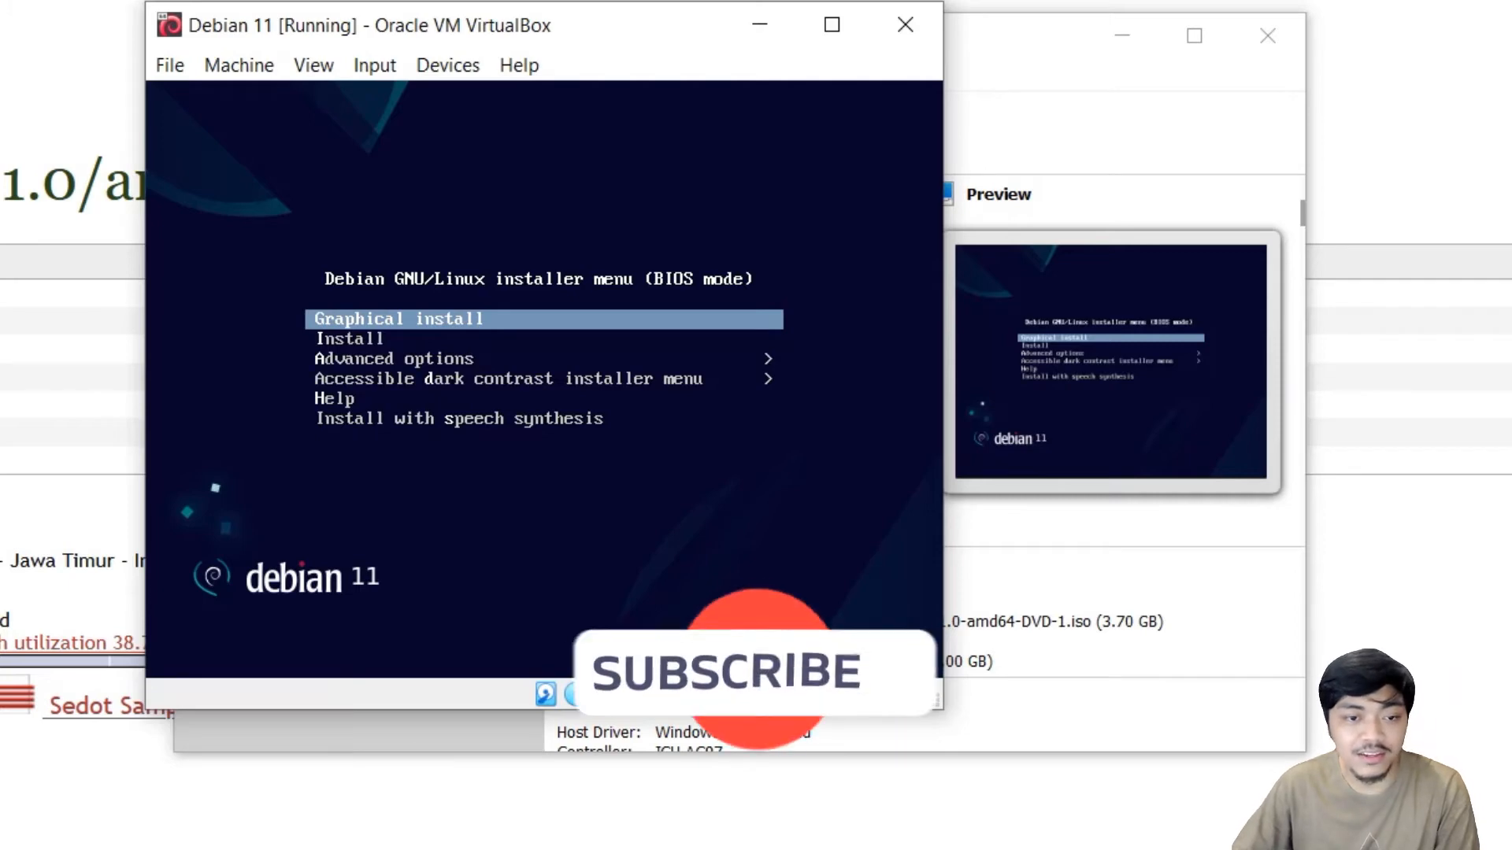
pyautogui.press('Return')
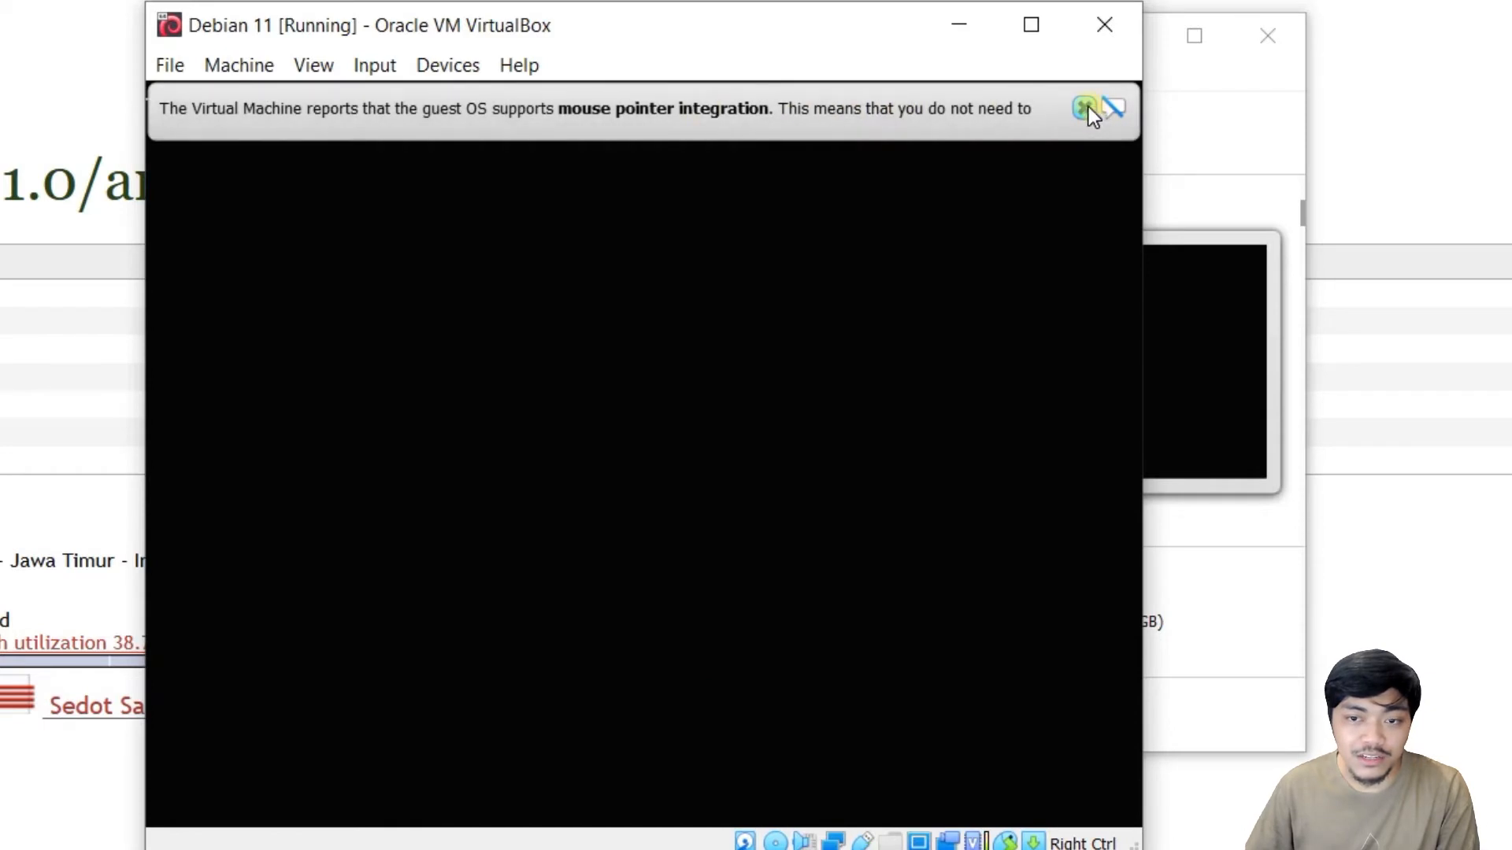
# Keep English as installer language and choose Asia > Indonesia as the location.
pyautogui.click(1084, 108)
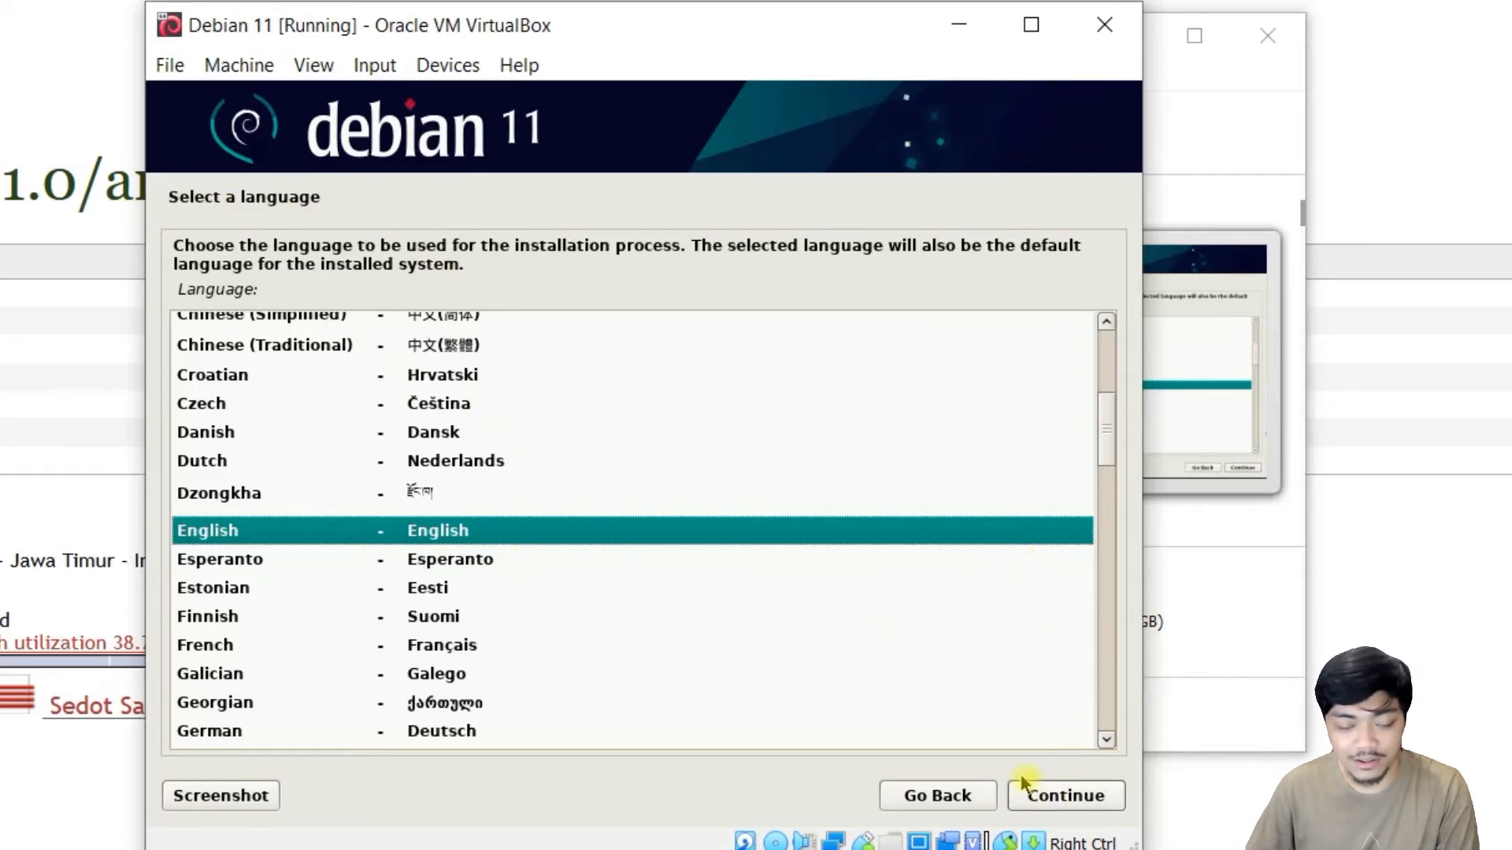
pyautogui.click(1092, 798)
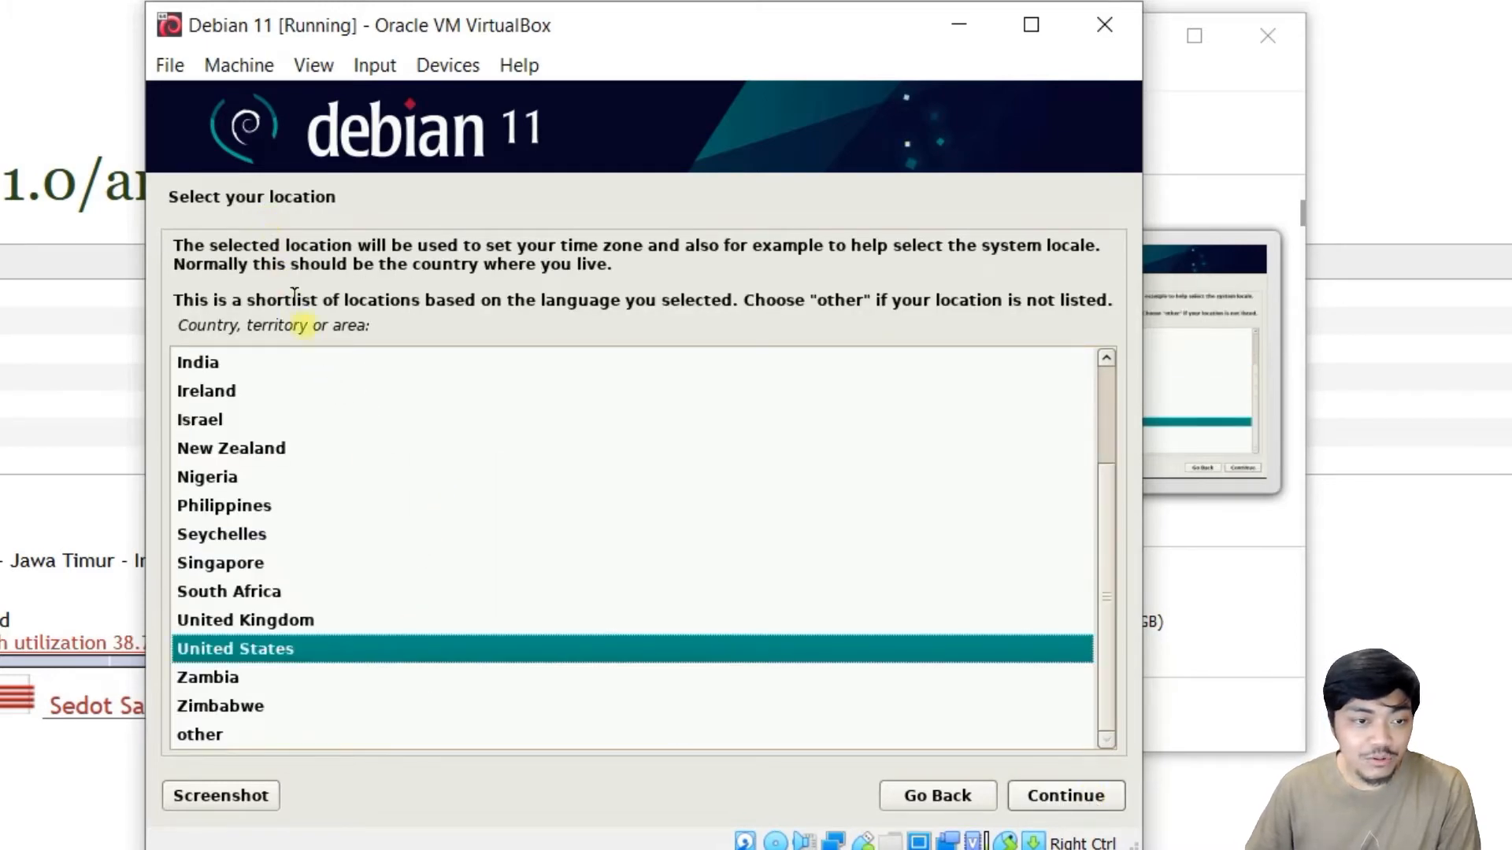
pyautogui.scroll(2, 1103, 464)
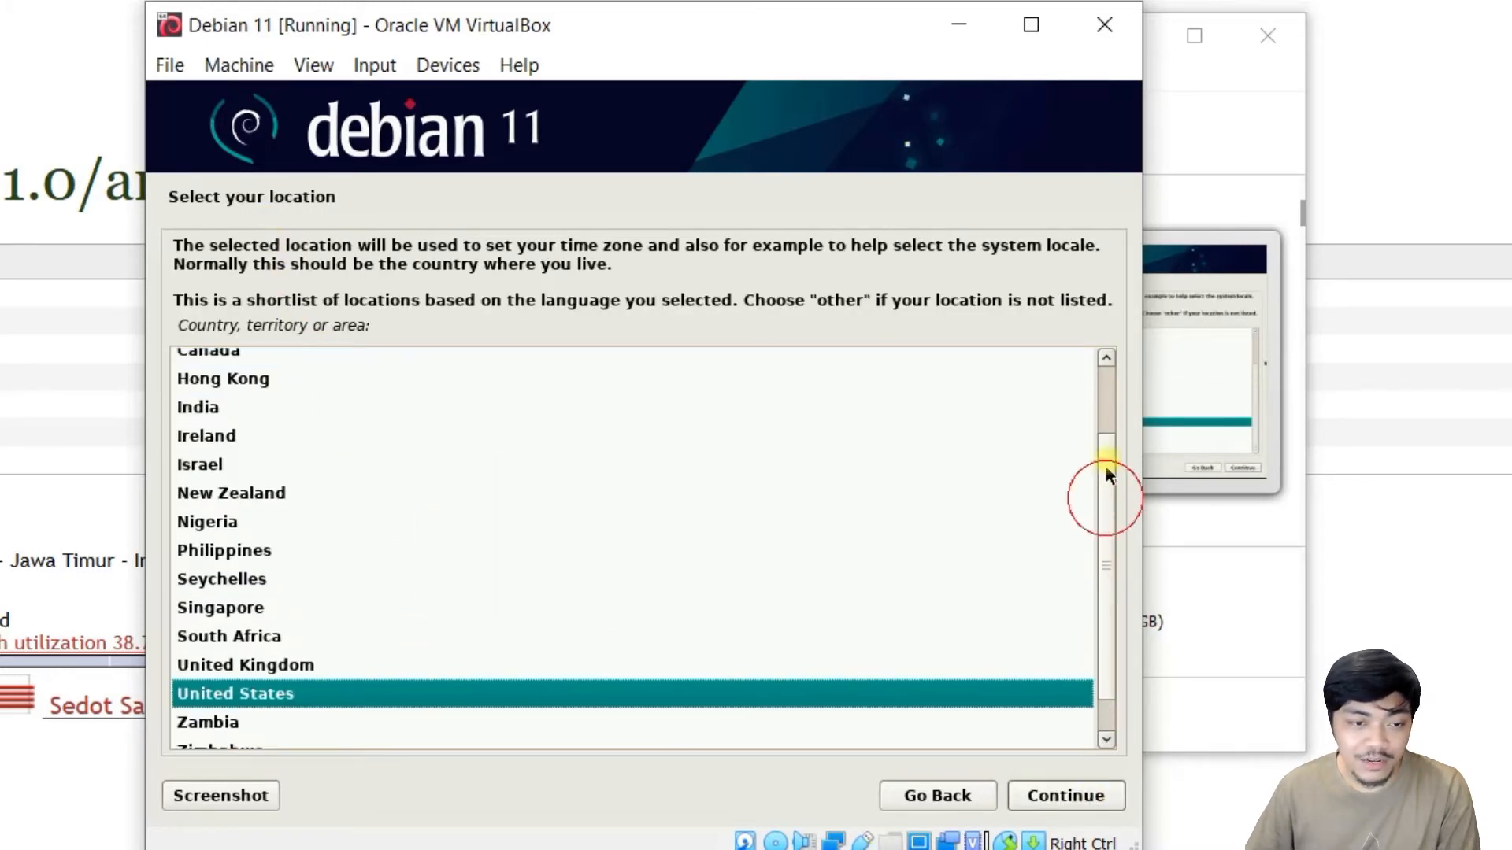
pyautogui.scroll(-2, 1118, 508)
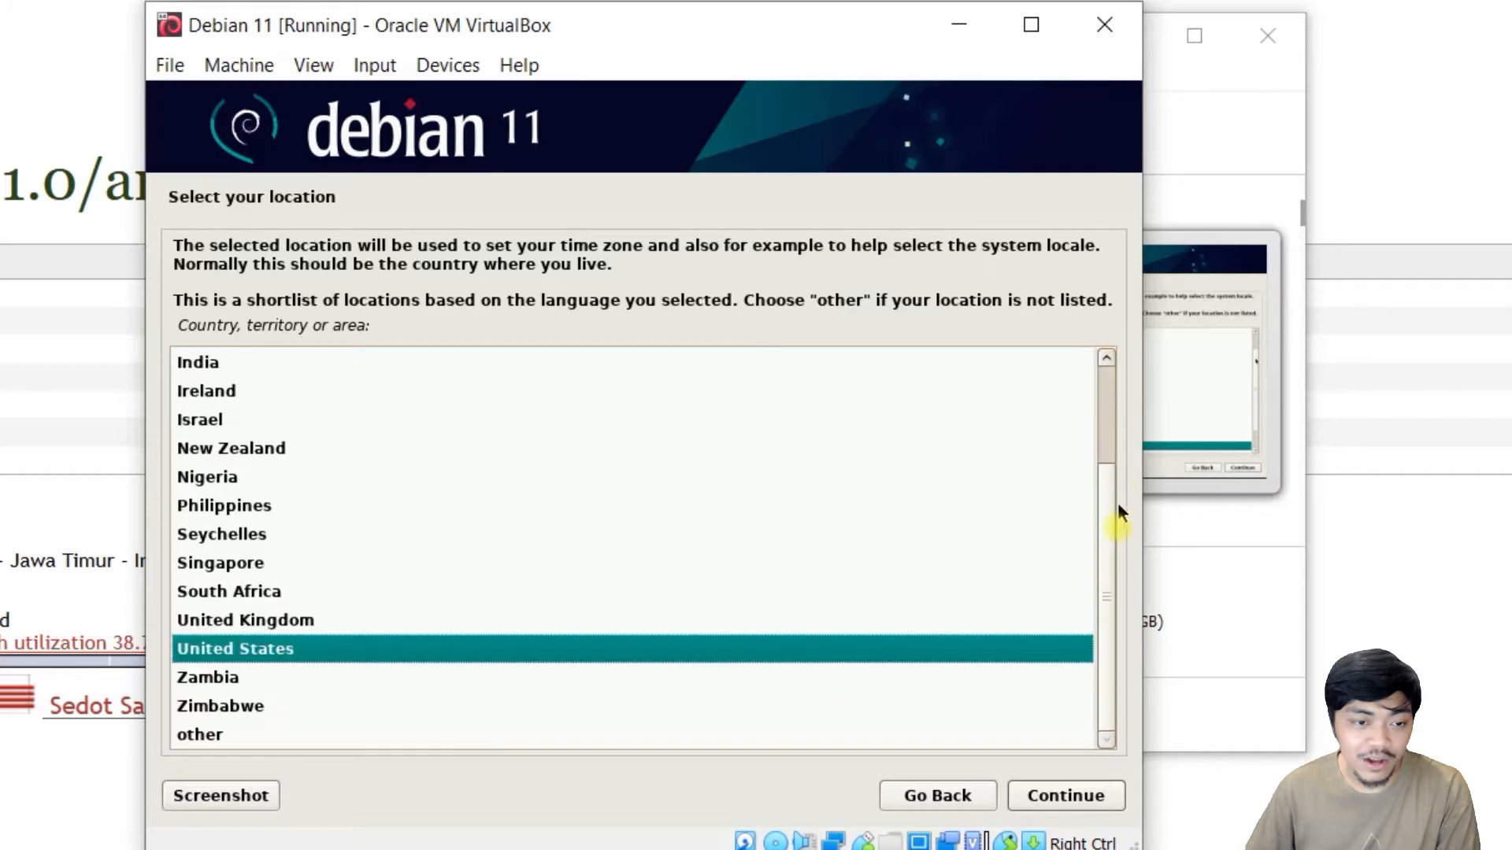
pyautogui.click(207, 741)
pyautogui.doubleClick(207, 739)
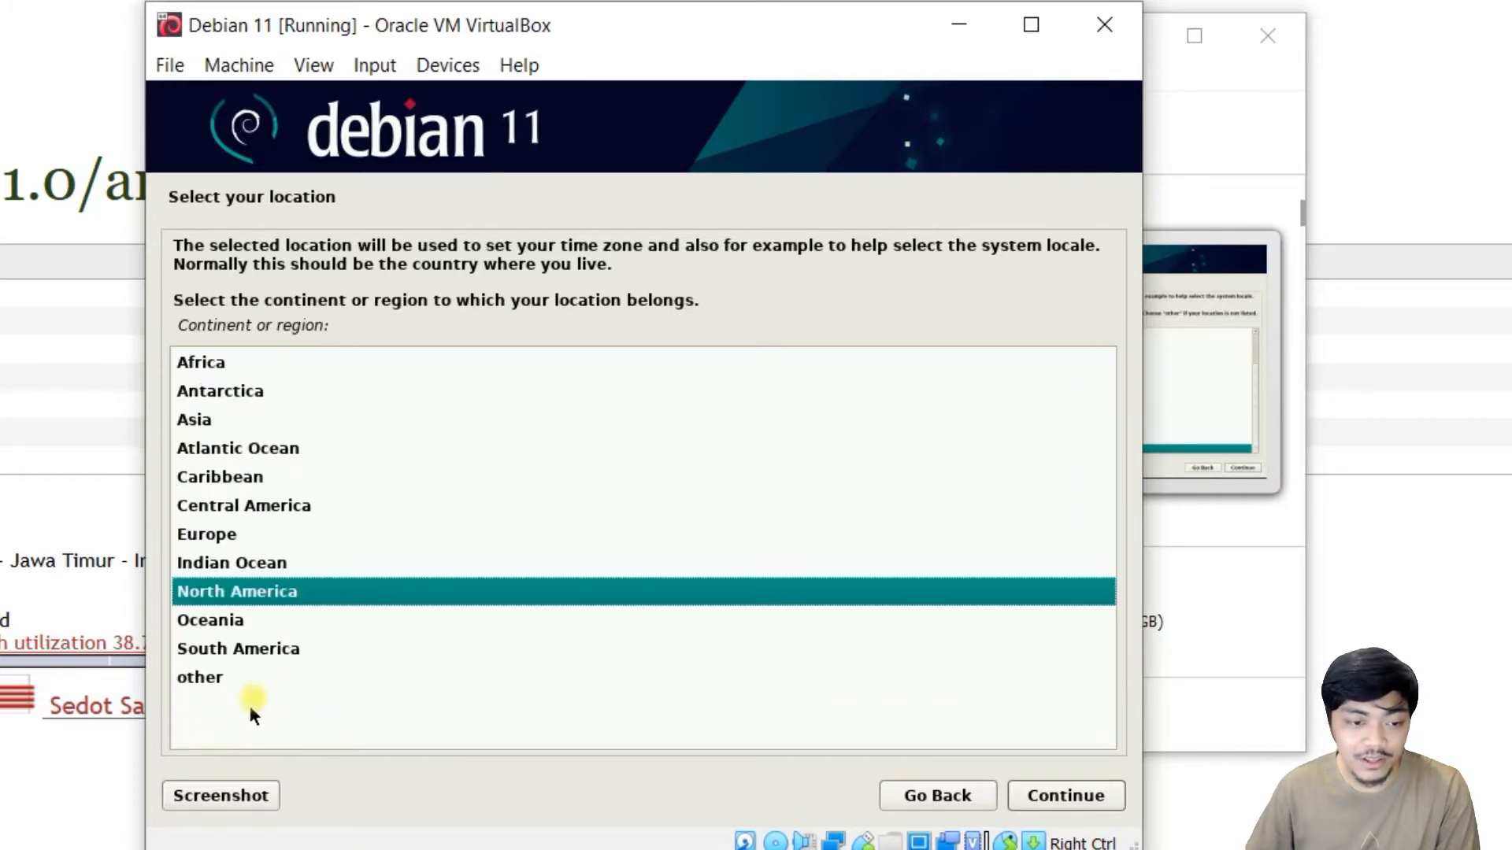
pyautogui.doubleClick(208, 423)
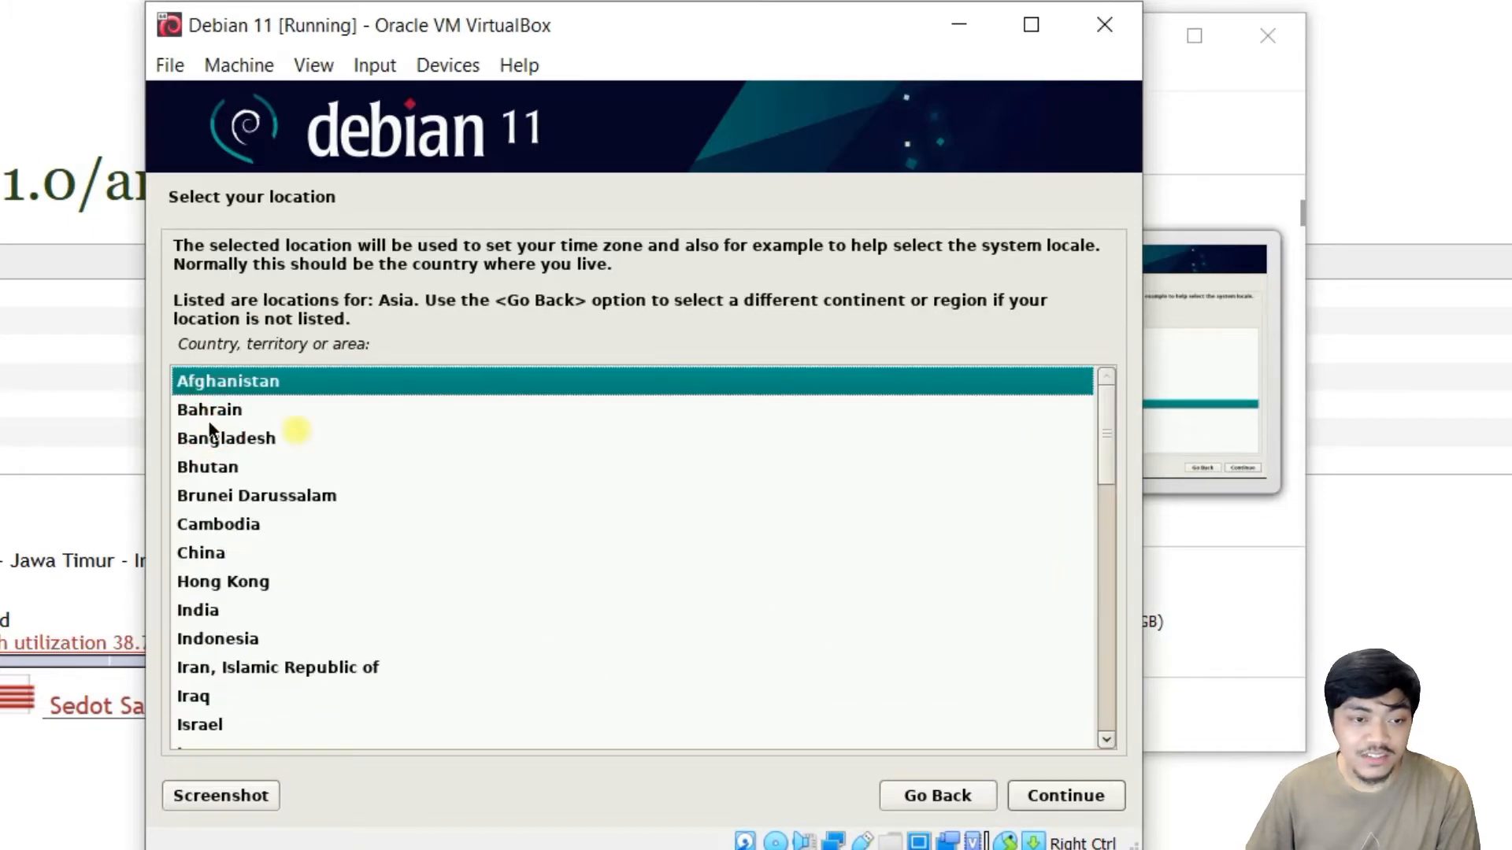
pyautogui.scroll(-1, 563, 563)
pyautogui.click(242, 583)
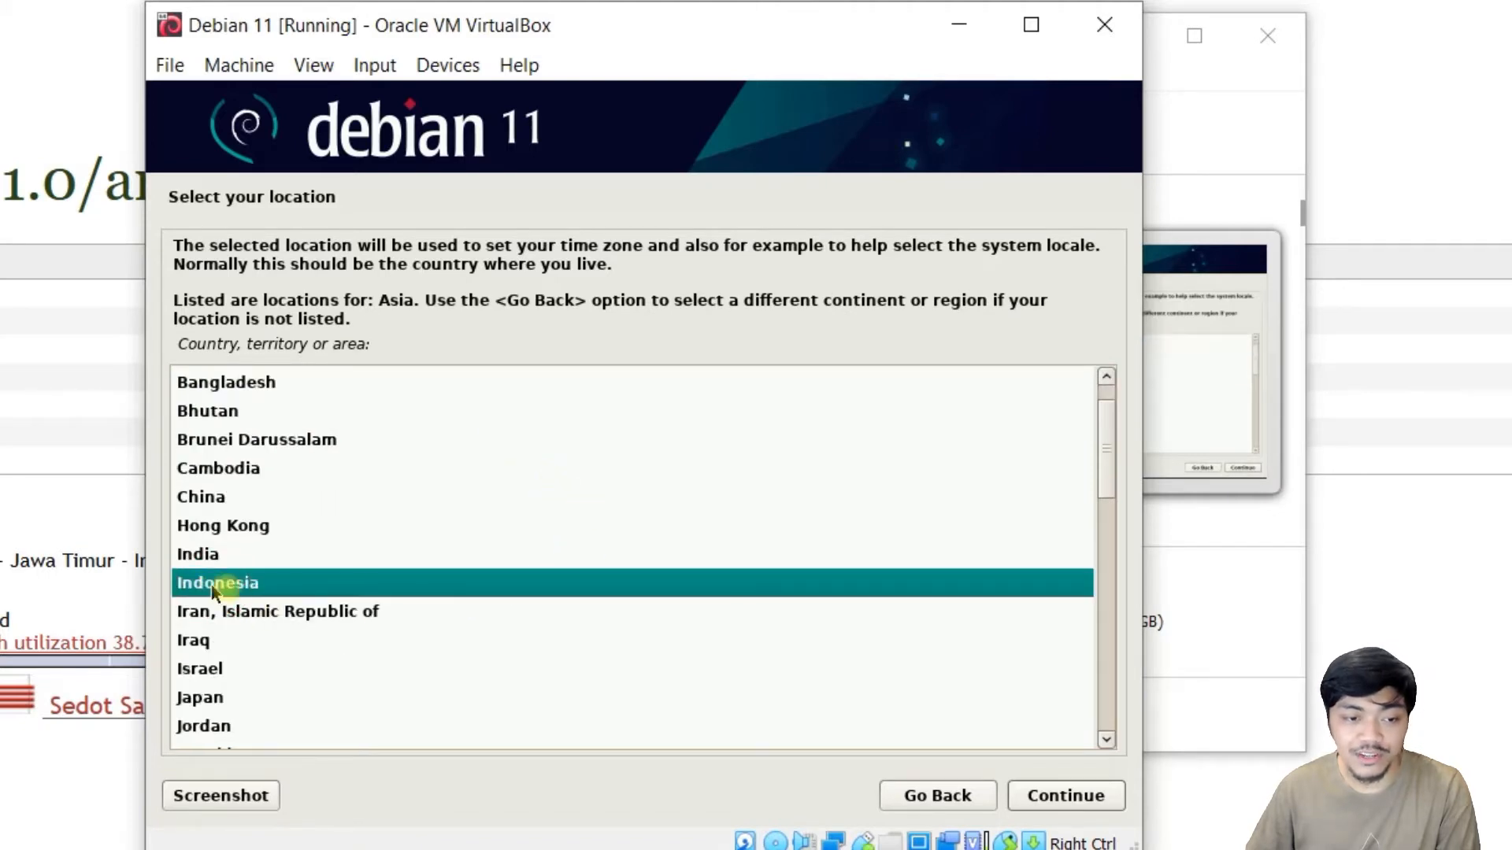
pyautogui.click(1077, 800)
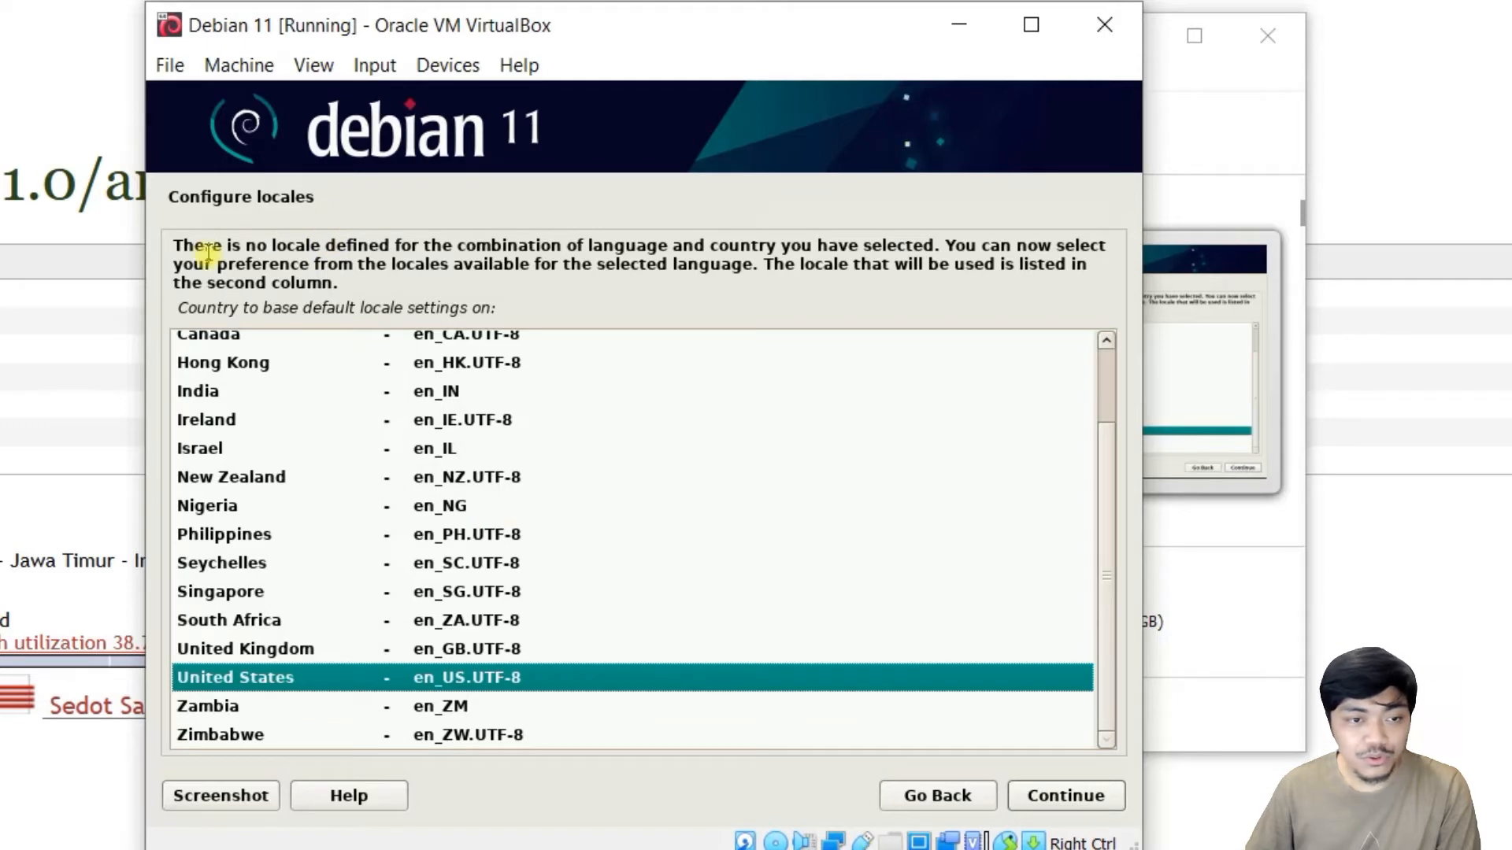
# Accept the en_US.UTF-8 locale and American English keymap.
pyautogui.scroll(2, 814, 622)
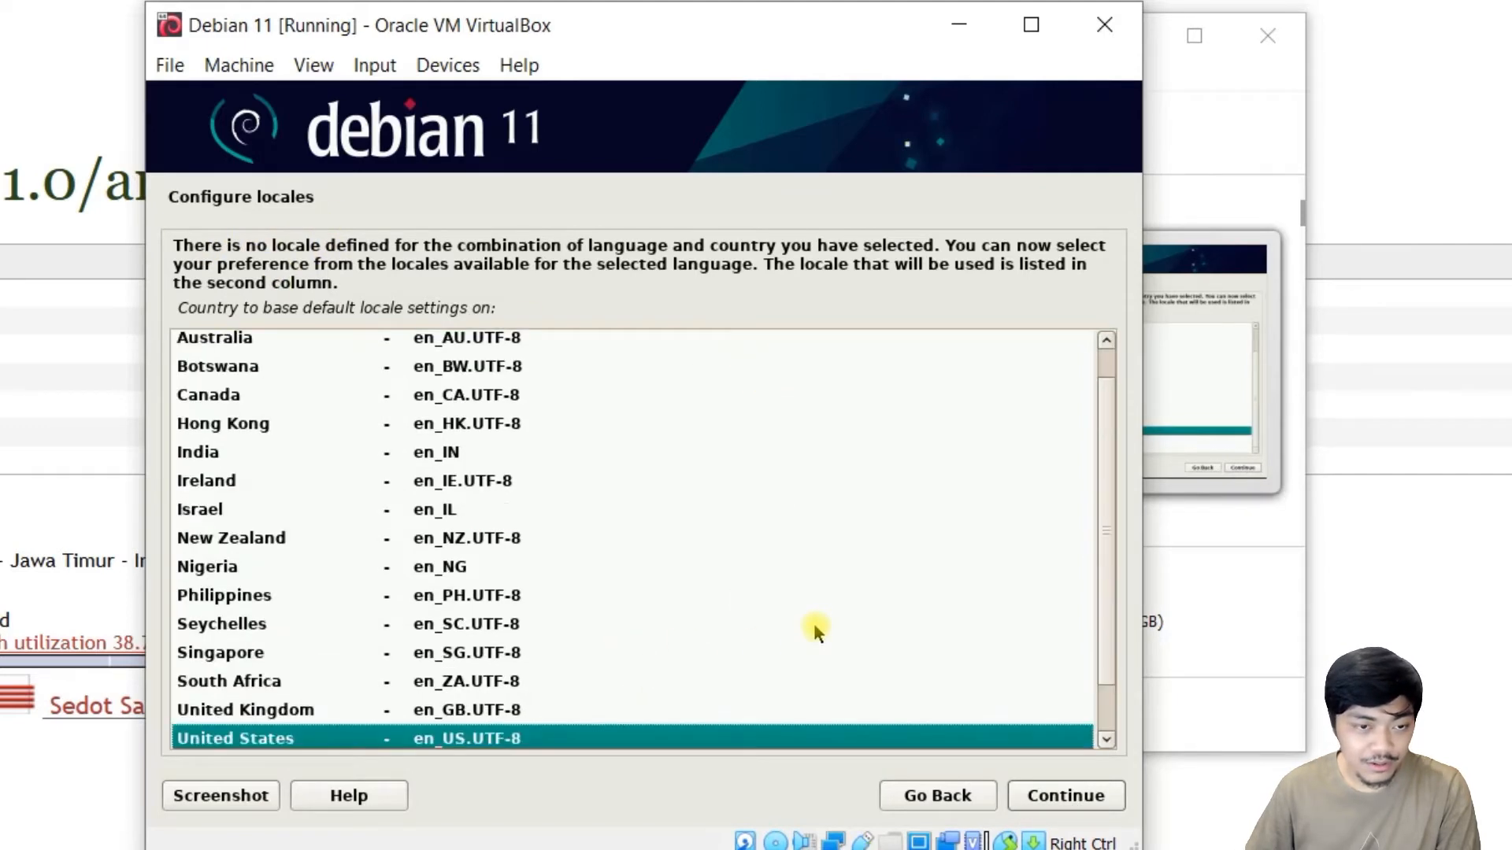
pyautogui.scroll(-2, 814, 622)
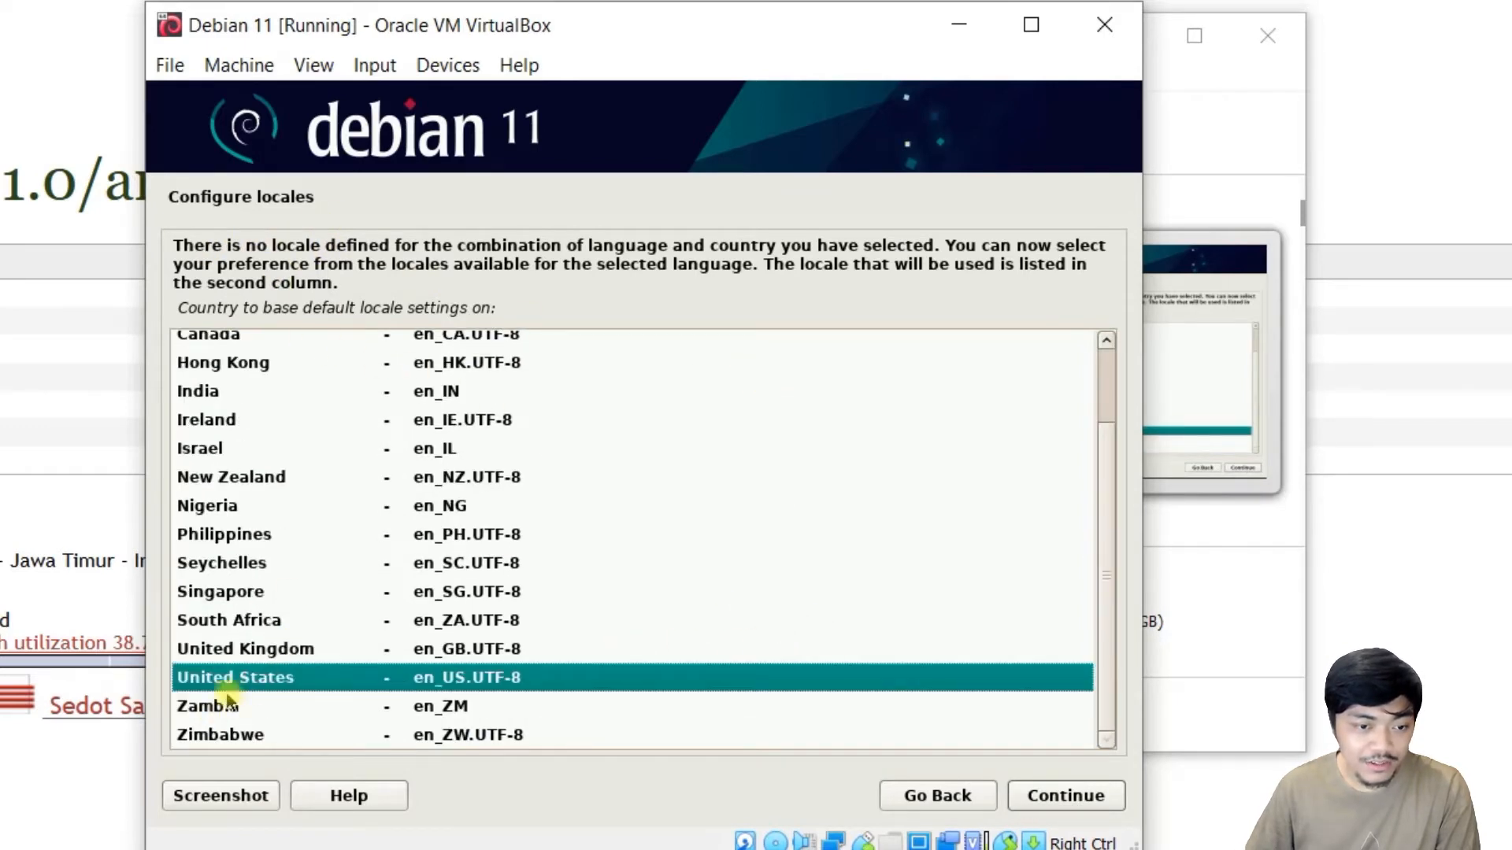
pyautogui.click(1069, 798)
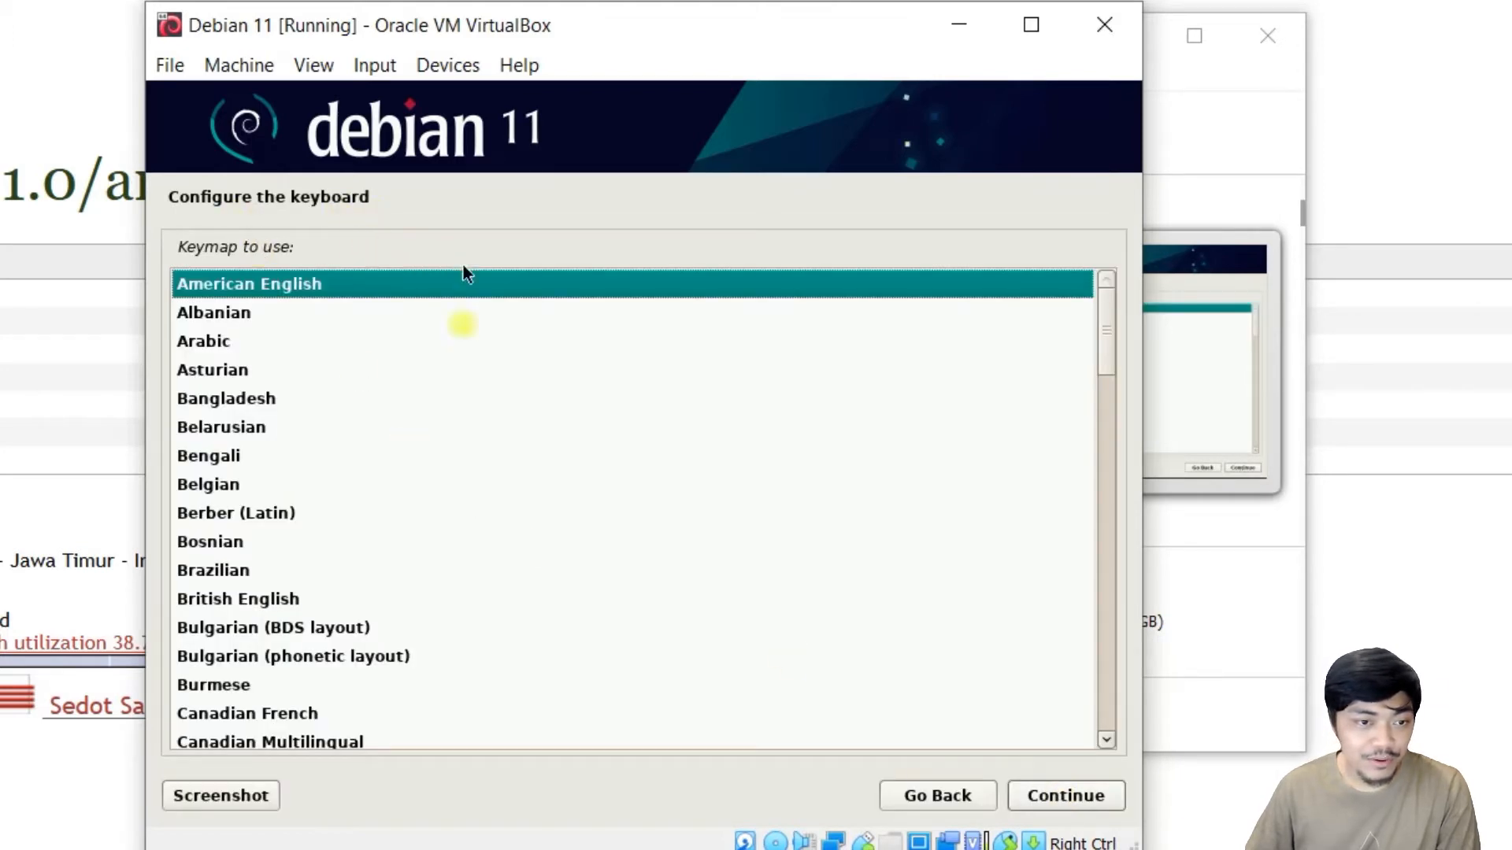
pyautogui.click(1092, 797)
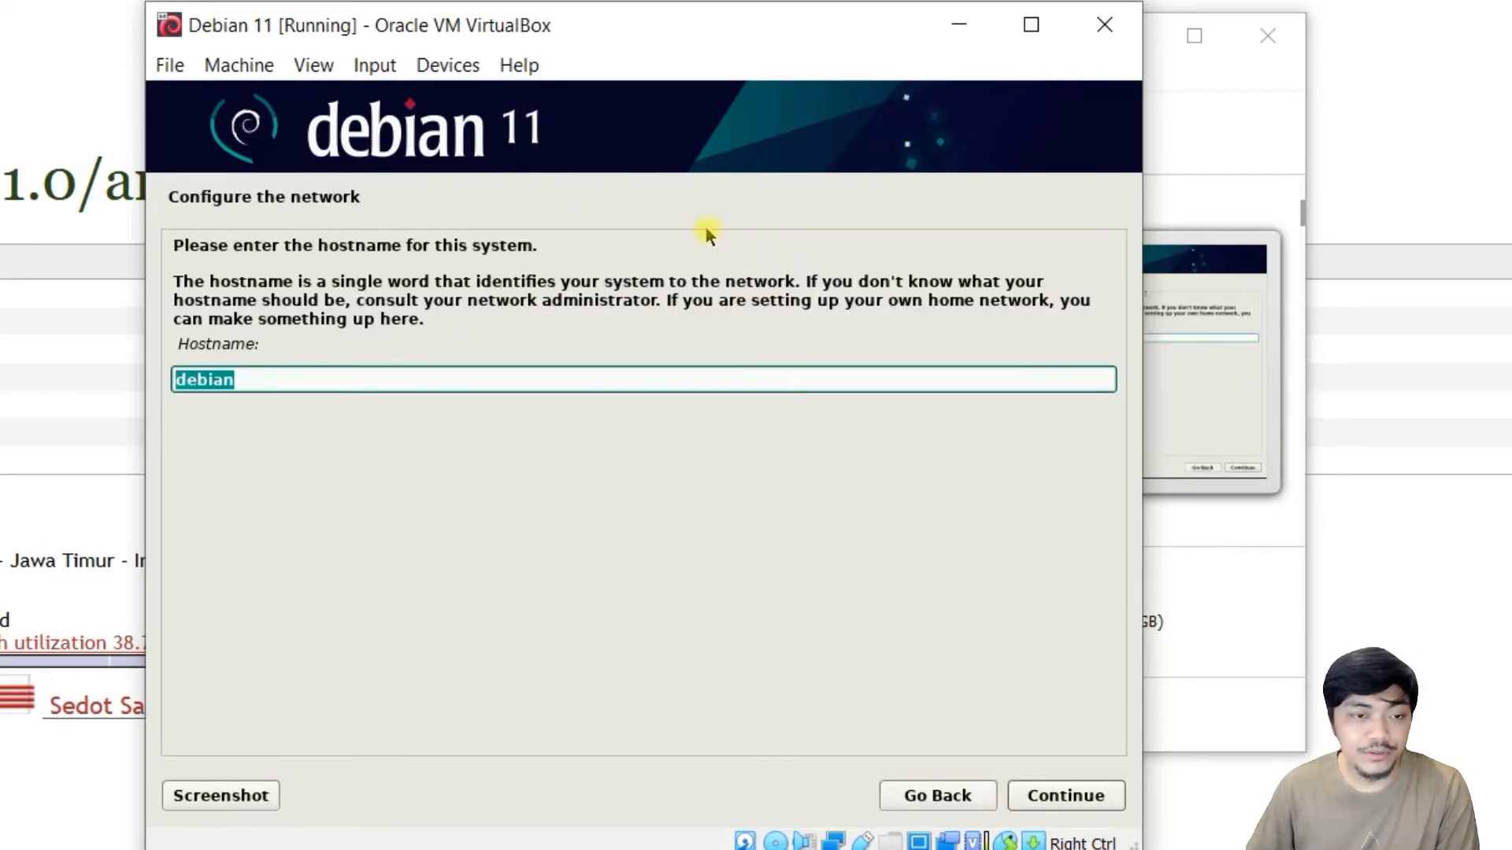
# Keep hostname debian and leave the domain name blank.
pyautogui.click(291, 379)
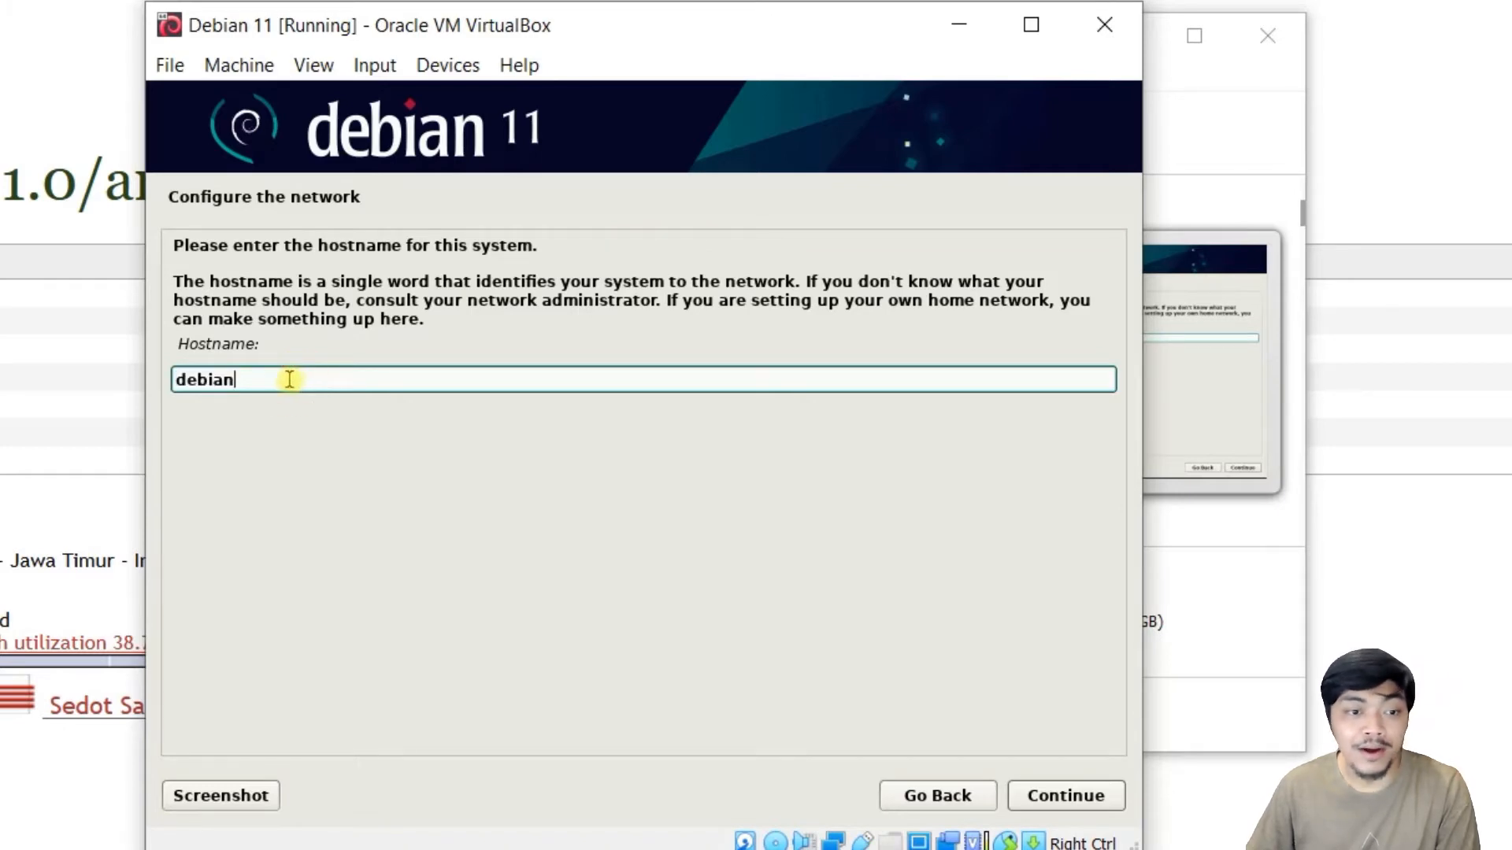
pyautogui.click(287, 373)
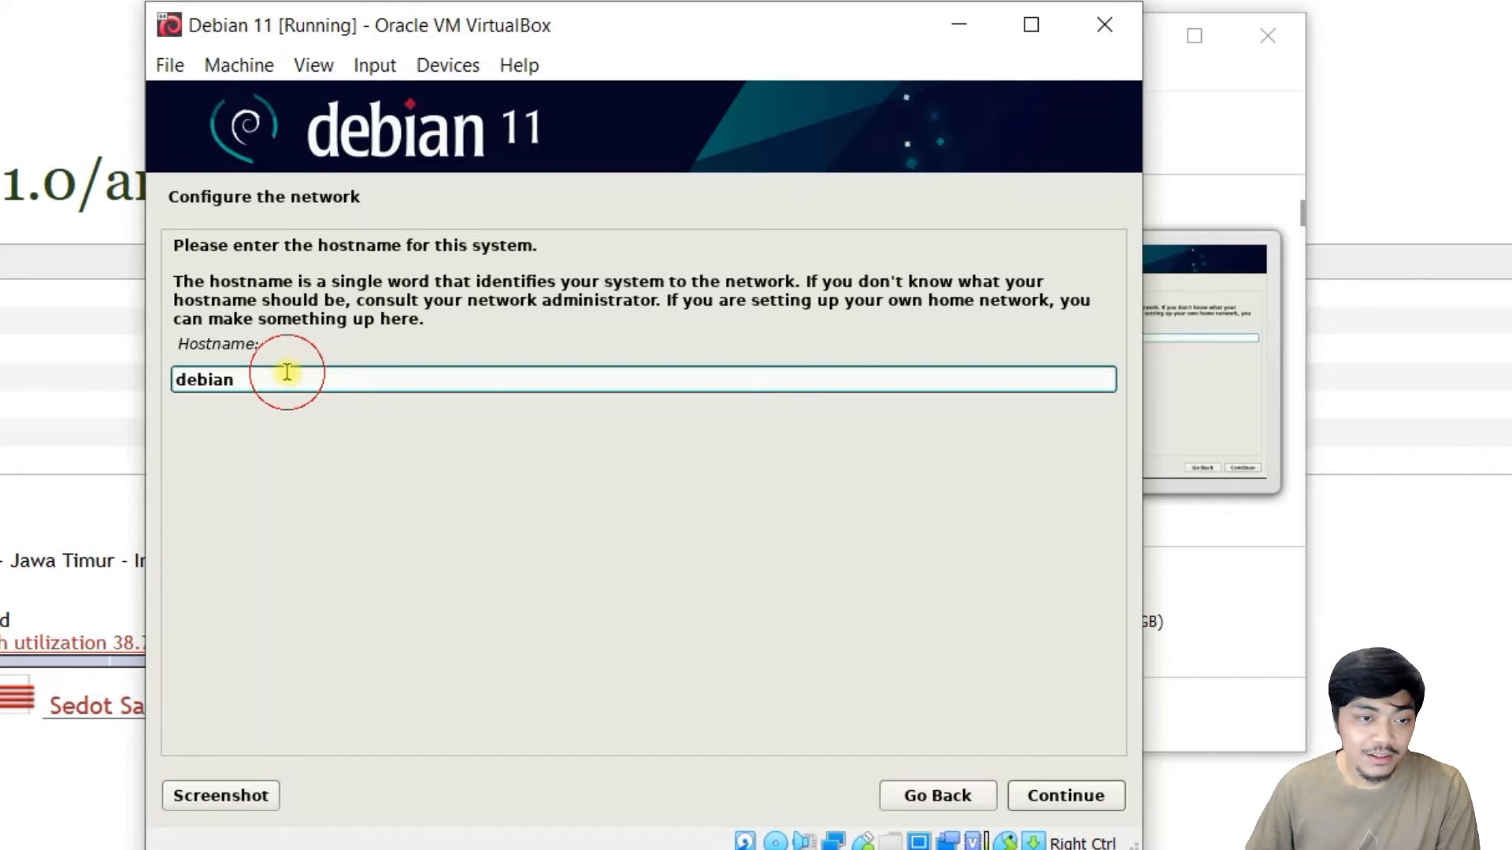
pyautogui.click(375, 312)
pyautogui.click(637, 234)
pyautogui.click(431, 288)
pyautogui.click(440, 305)
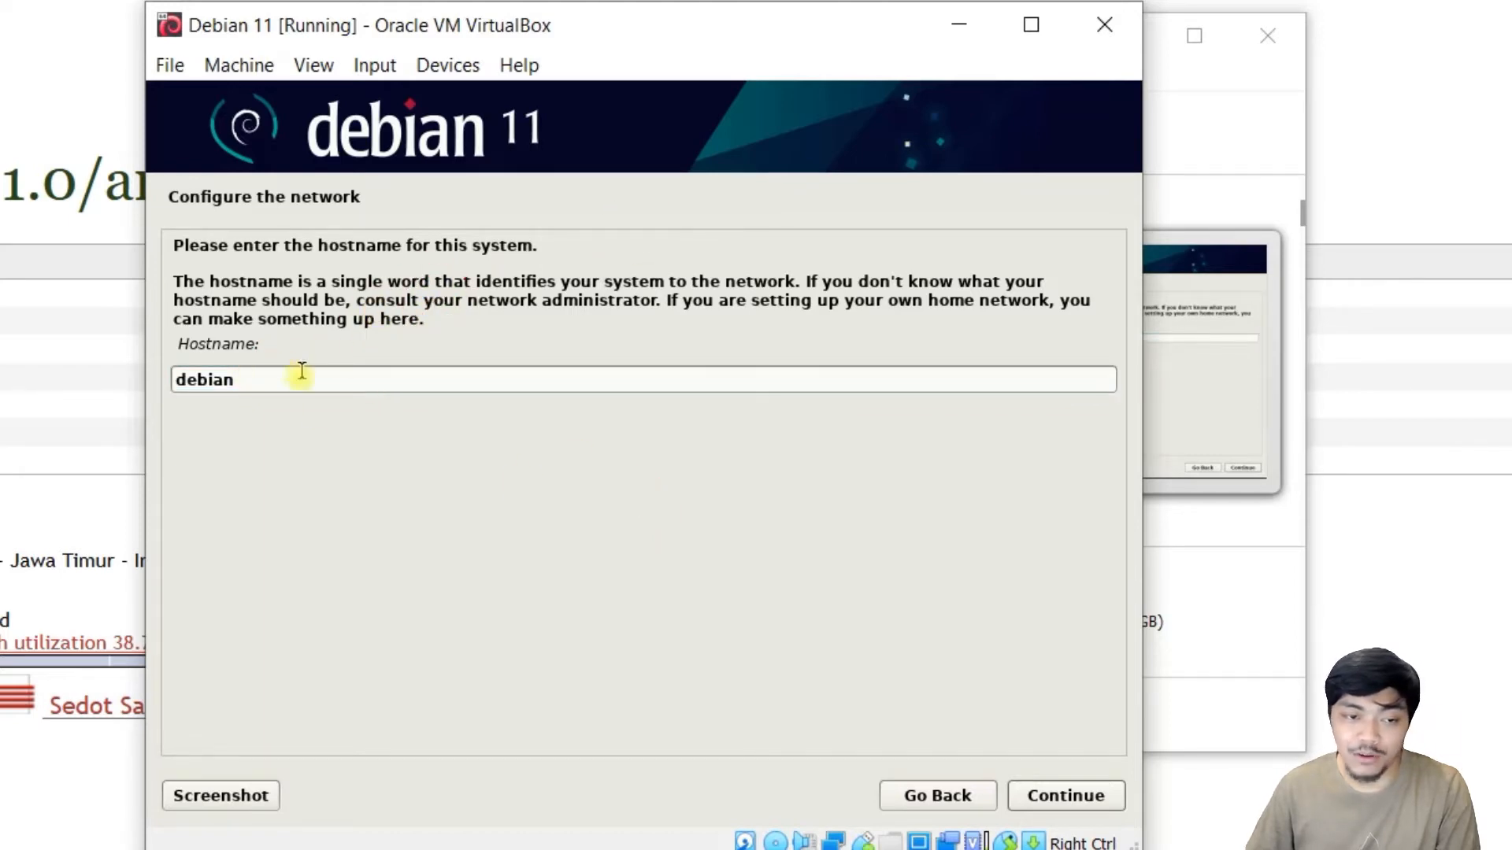
pyautogui.click(1069, 795)
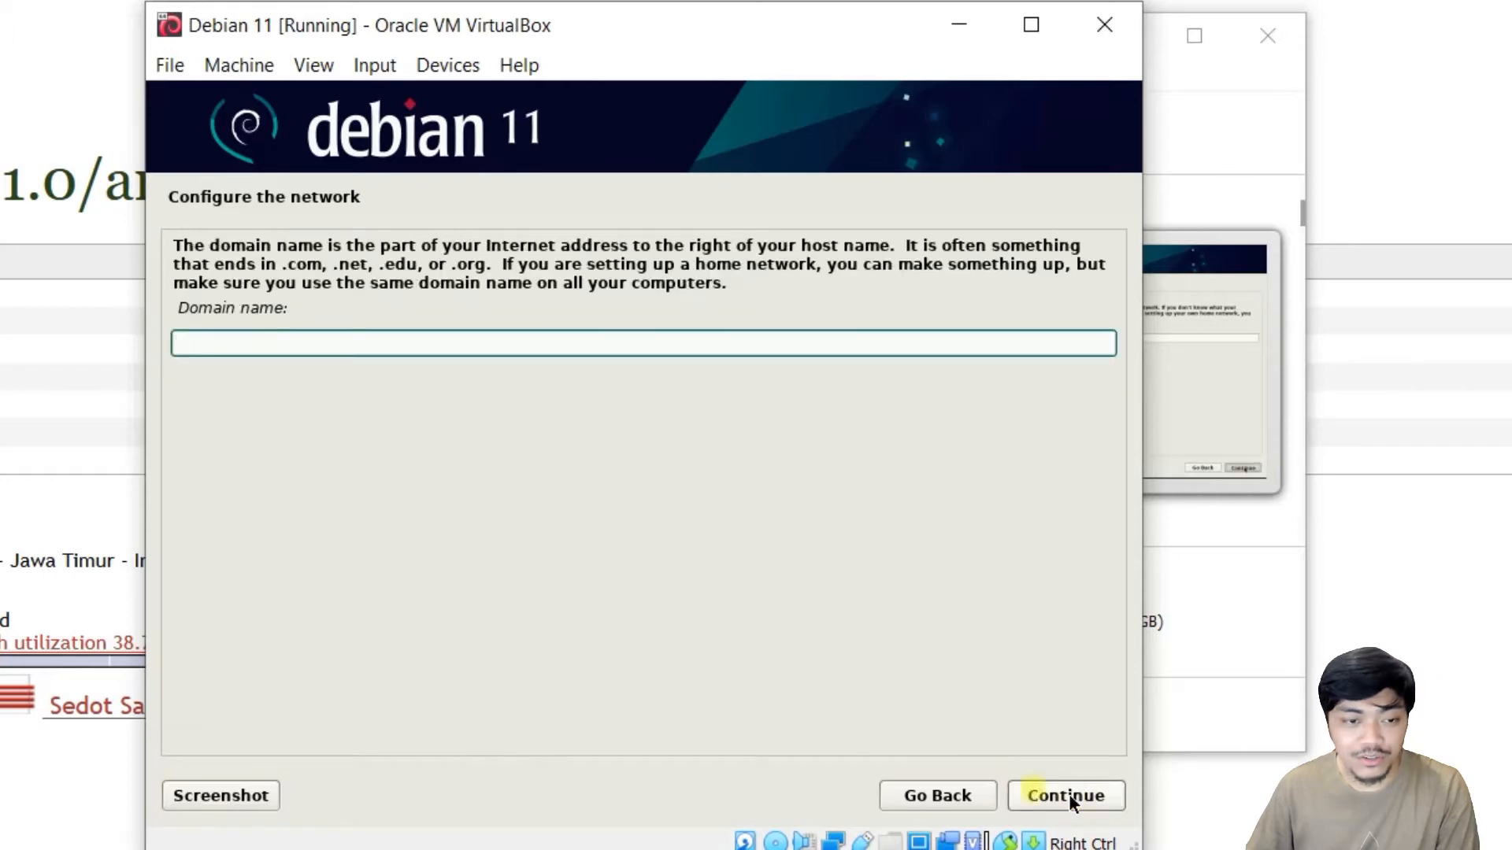
pyautogui.click(1055, 800)
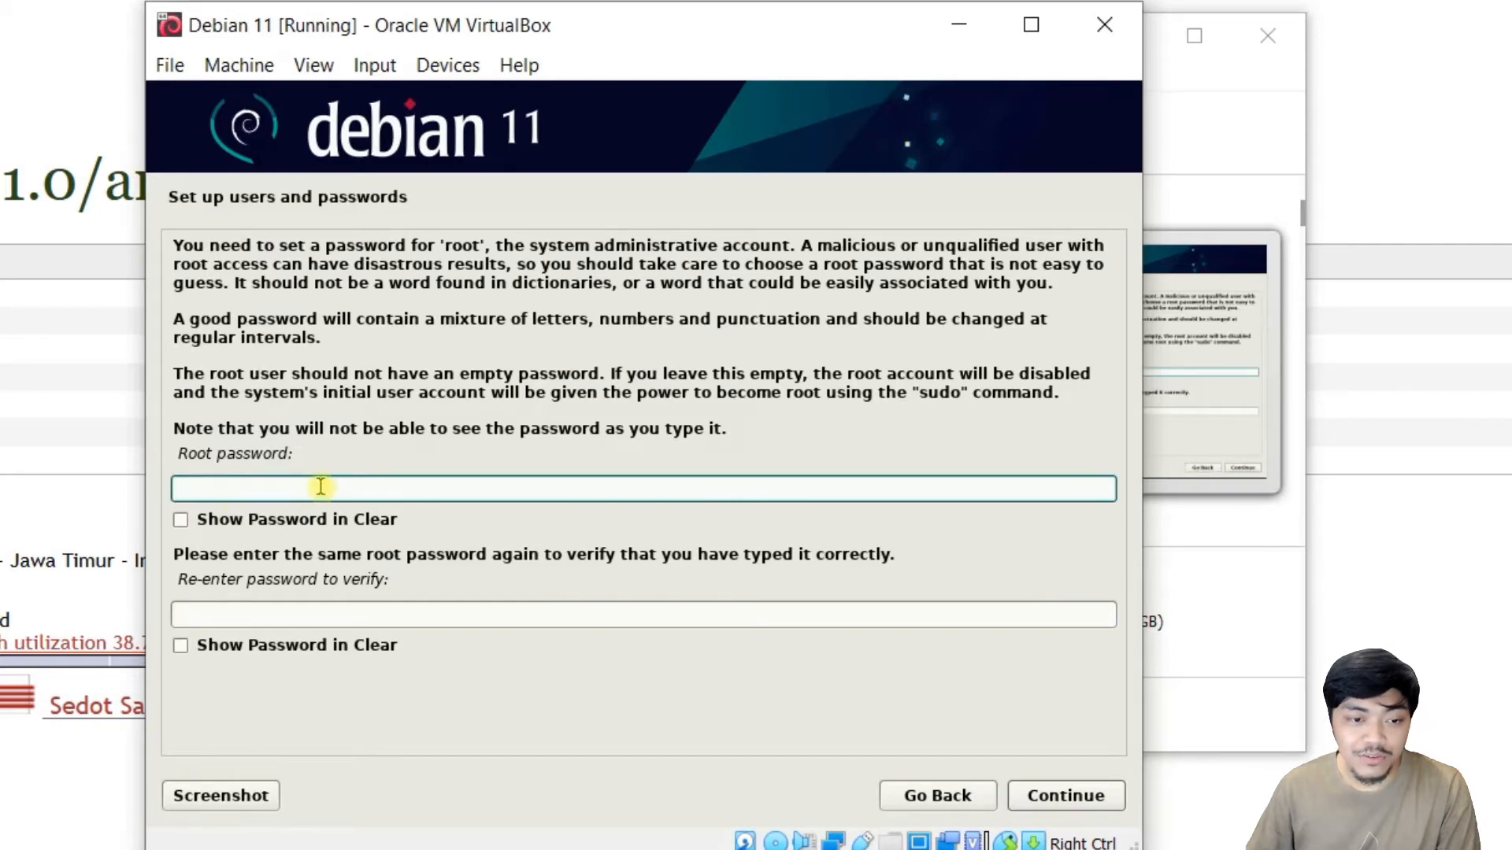
# Set the root password, entering it in both fields.
pyautogui.write('1234567')
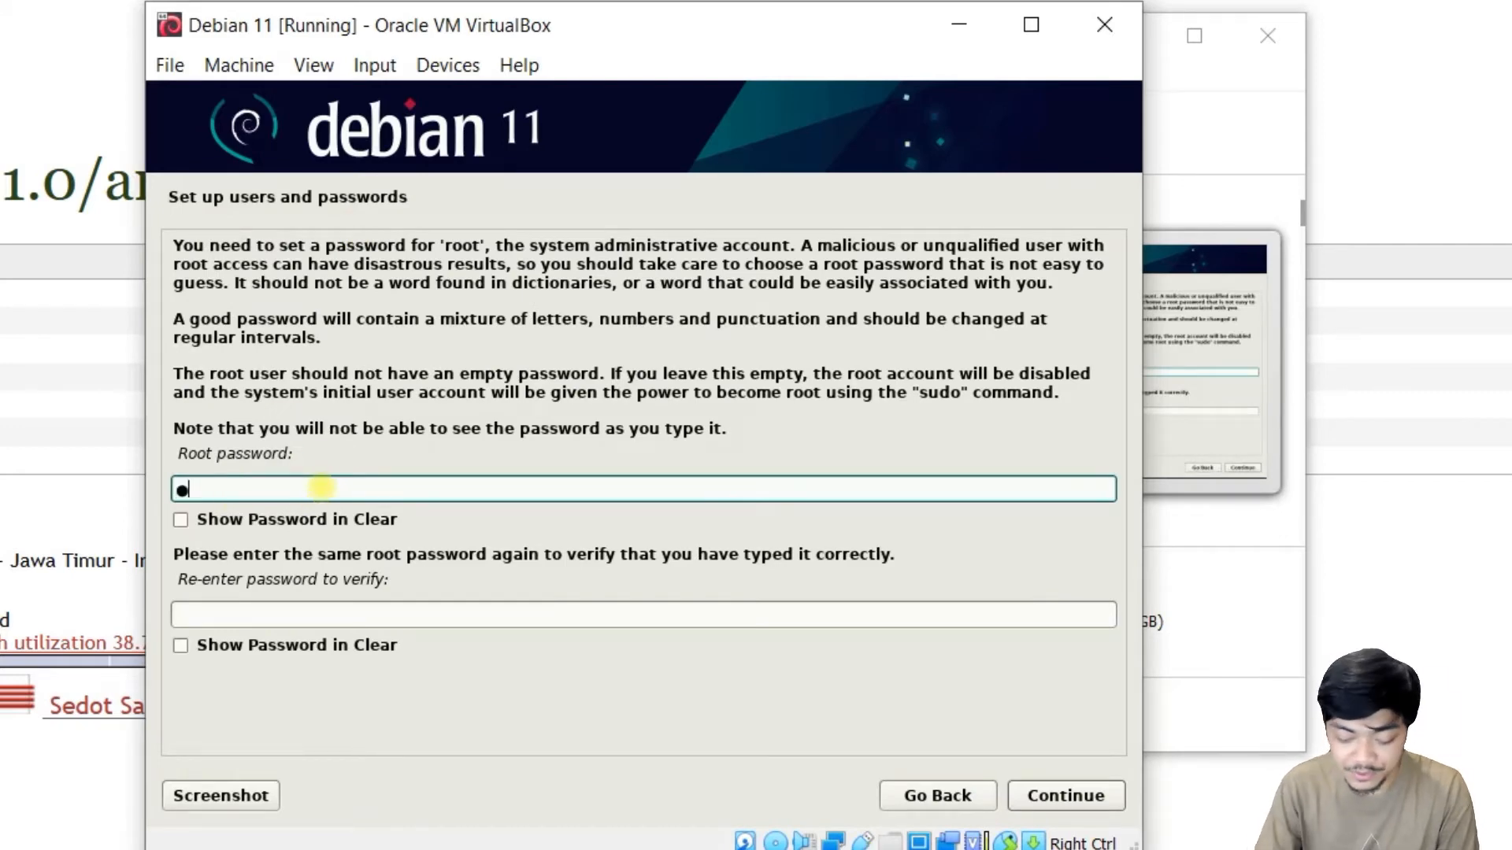
pyautogui.click(373, 610)
pyautogui.write('1234567')
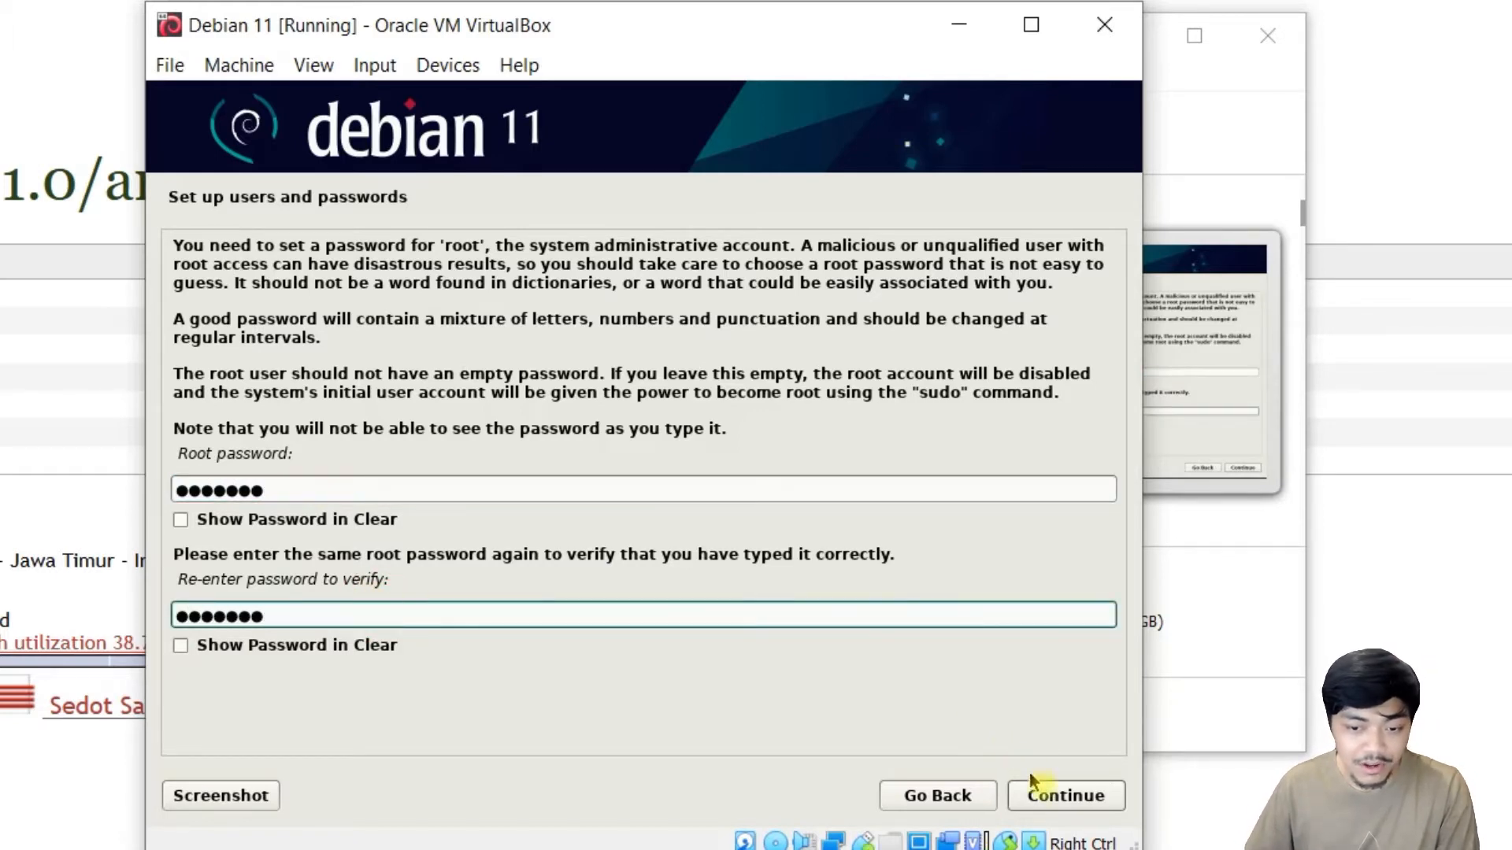
pyautogui.click(1053, 796)
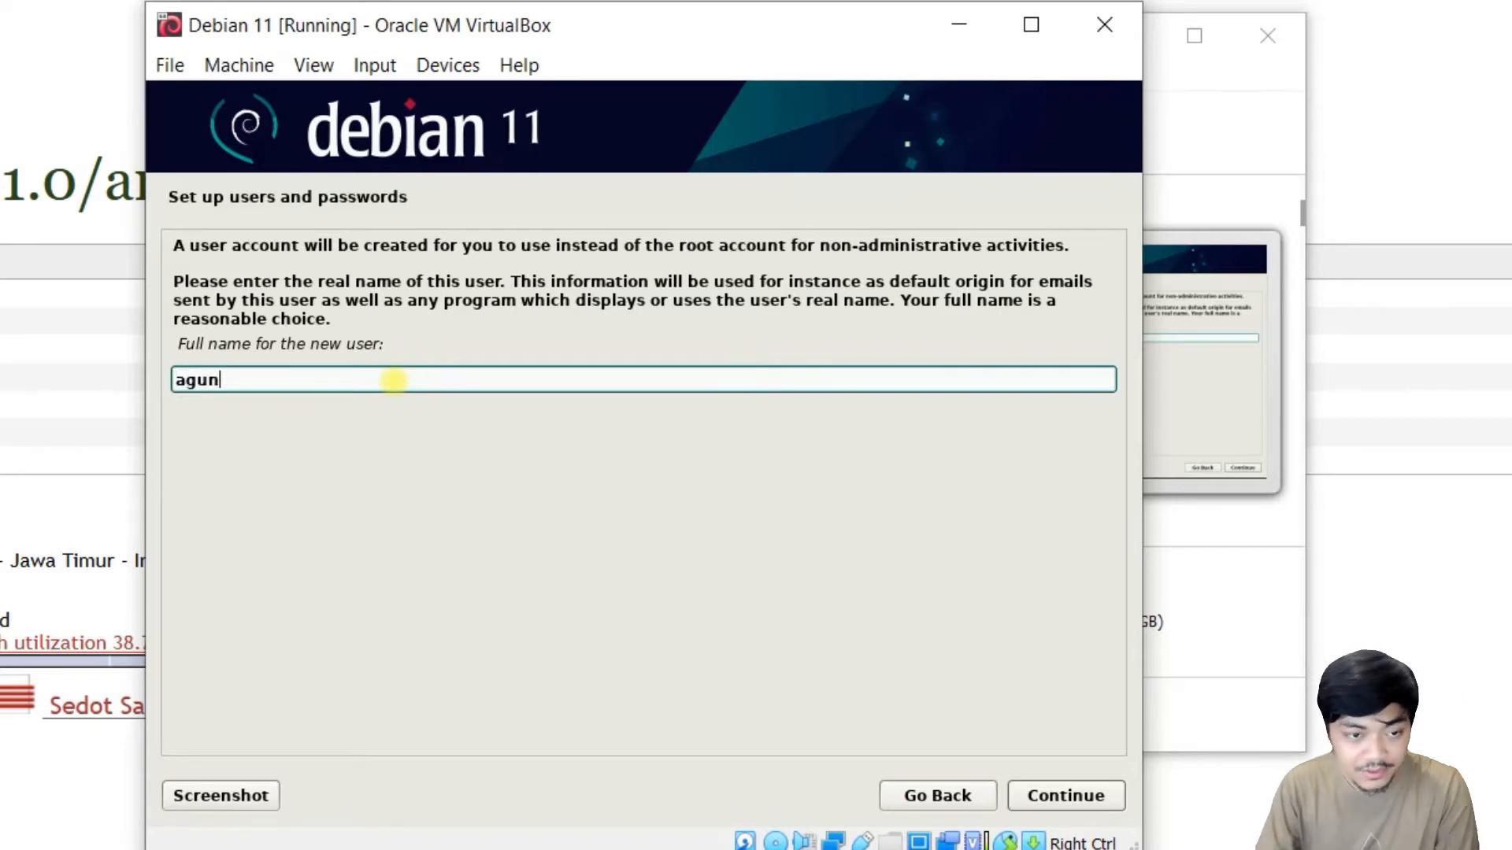
# Create the new user with full name, suggested username and a confirmed password.
pyautogui.click(1106, 795)
pyautogui.click(313, 317)
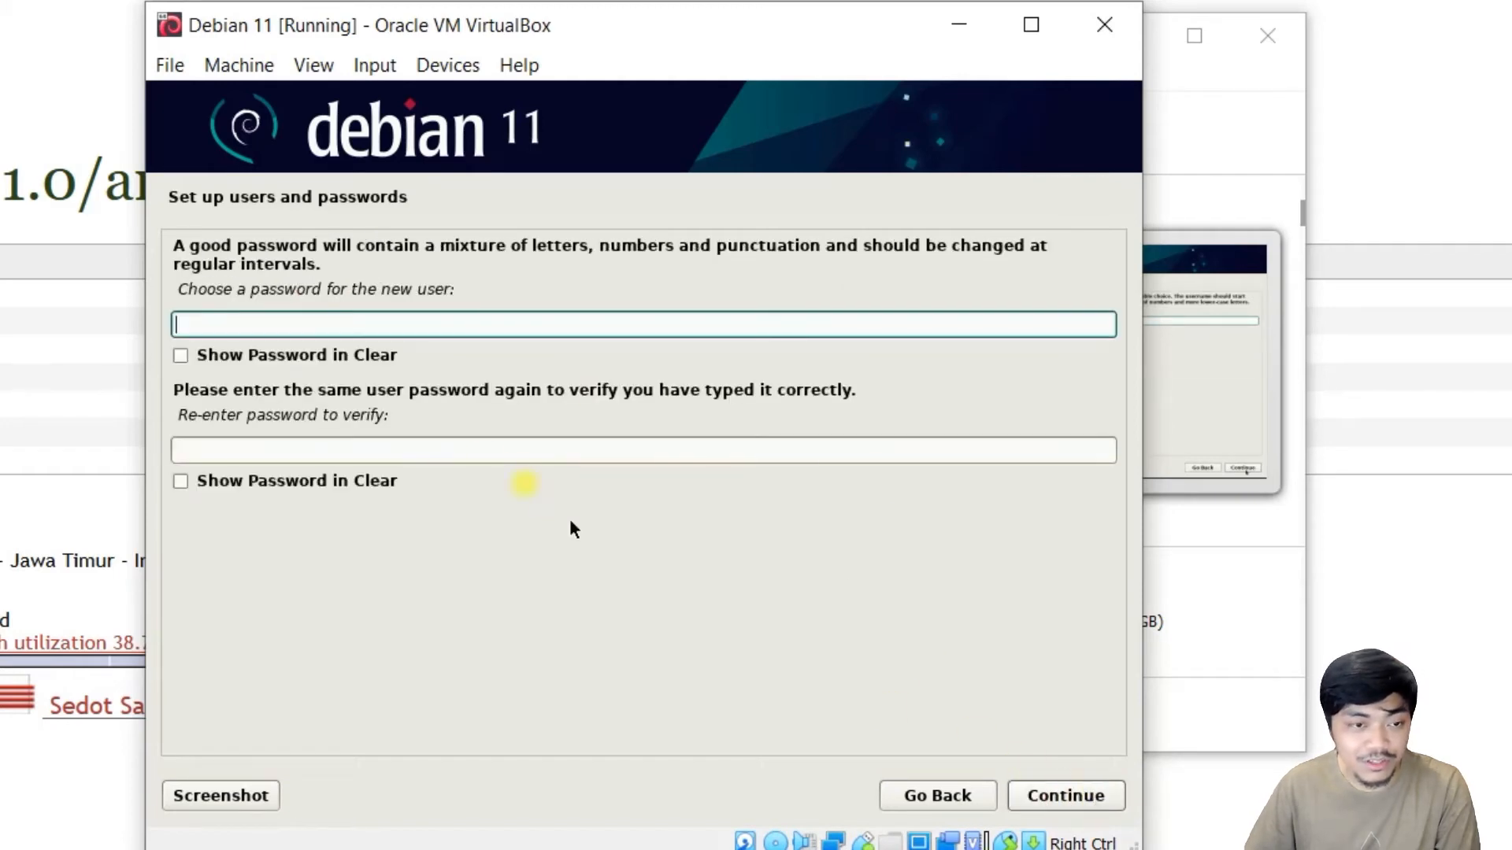
pyautogui.click(396, 325)
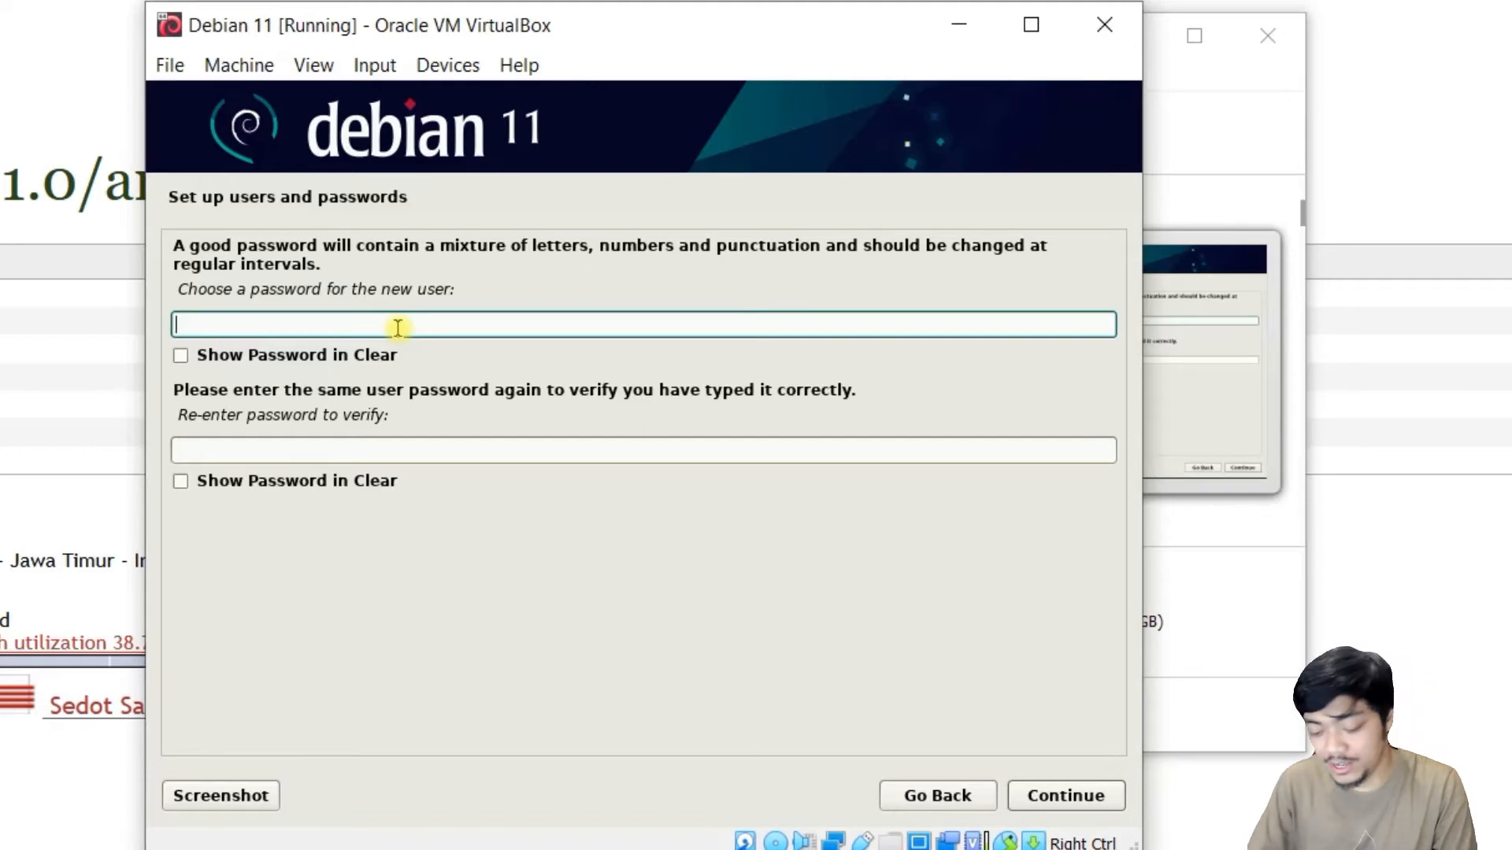
pyautogui.write('•••••••')
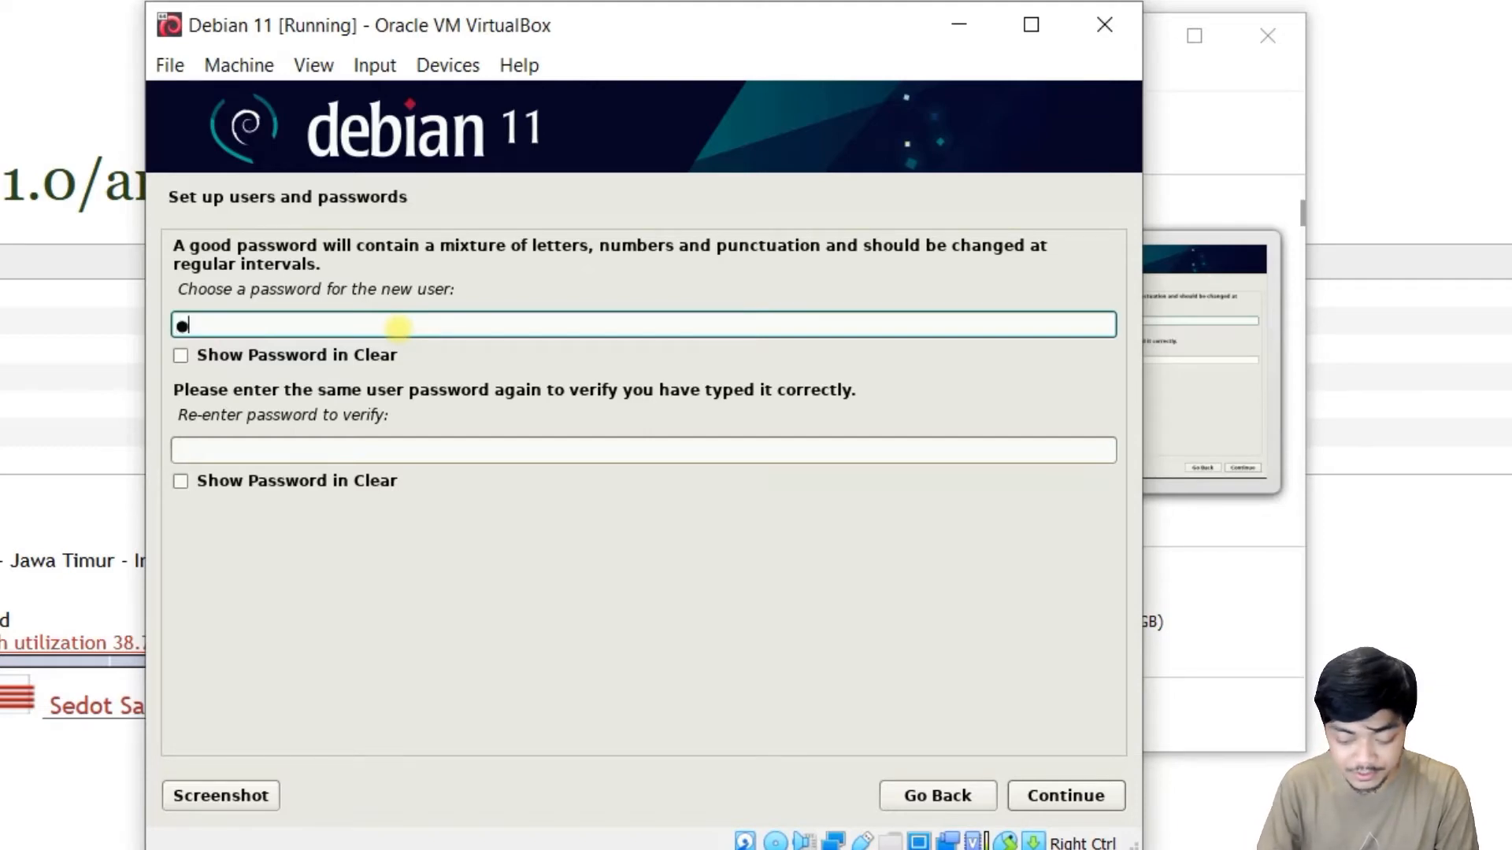
pyautogui.click(299, 451)
pyautogui.write('•••••••')
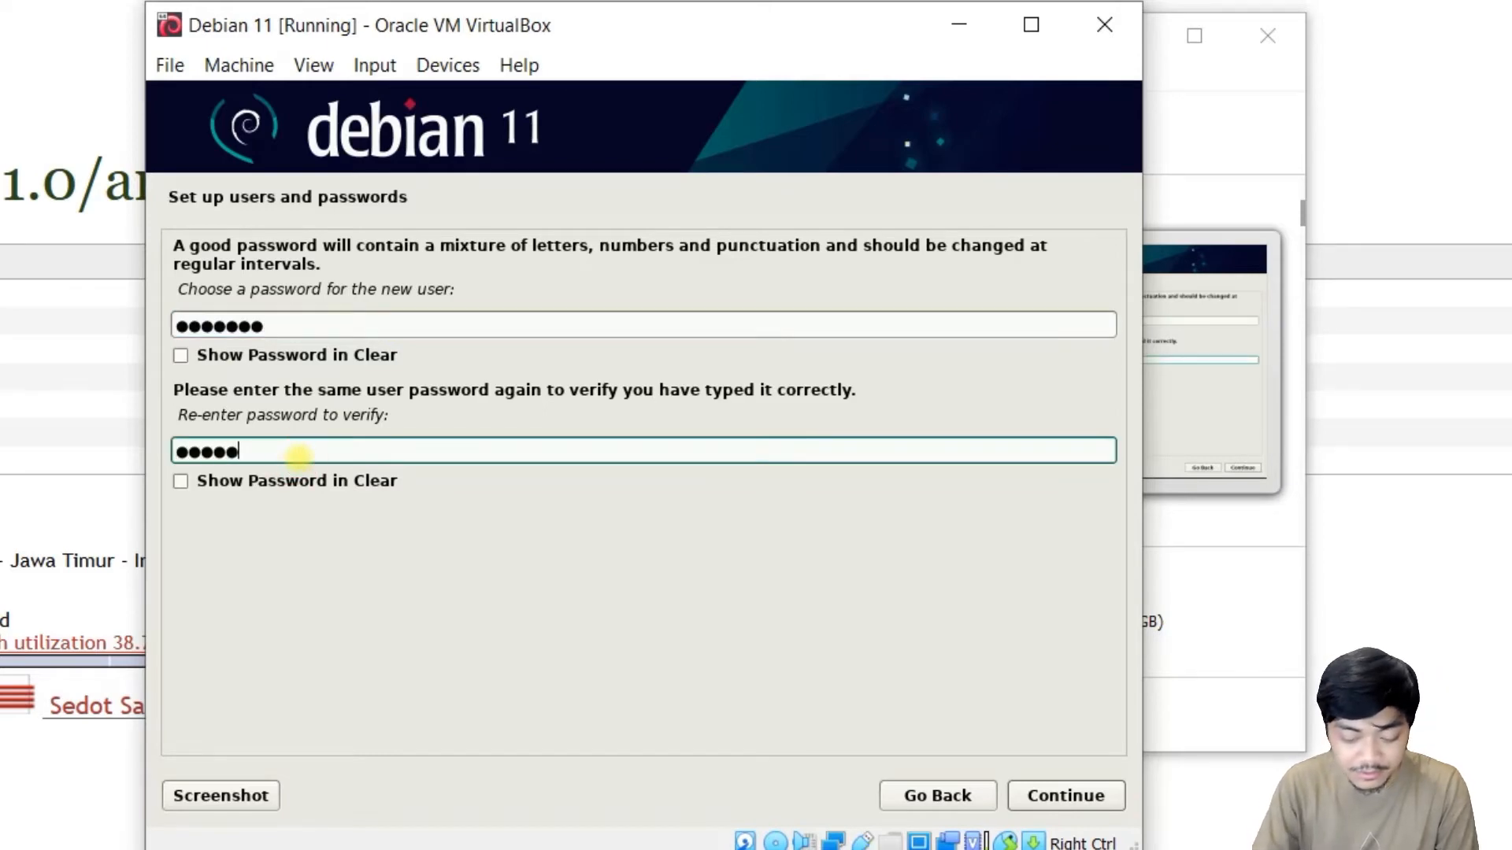
pyautogui.click(1069, 795)
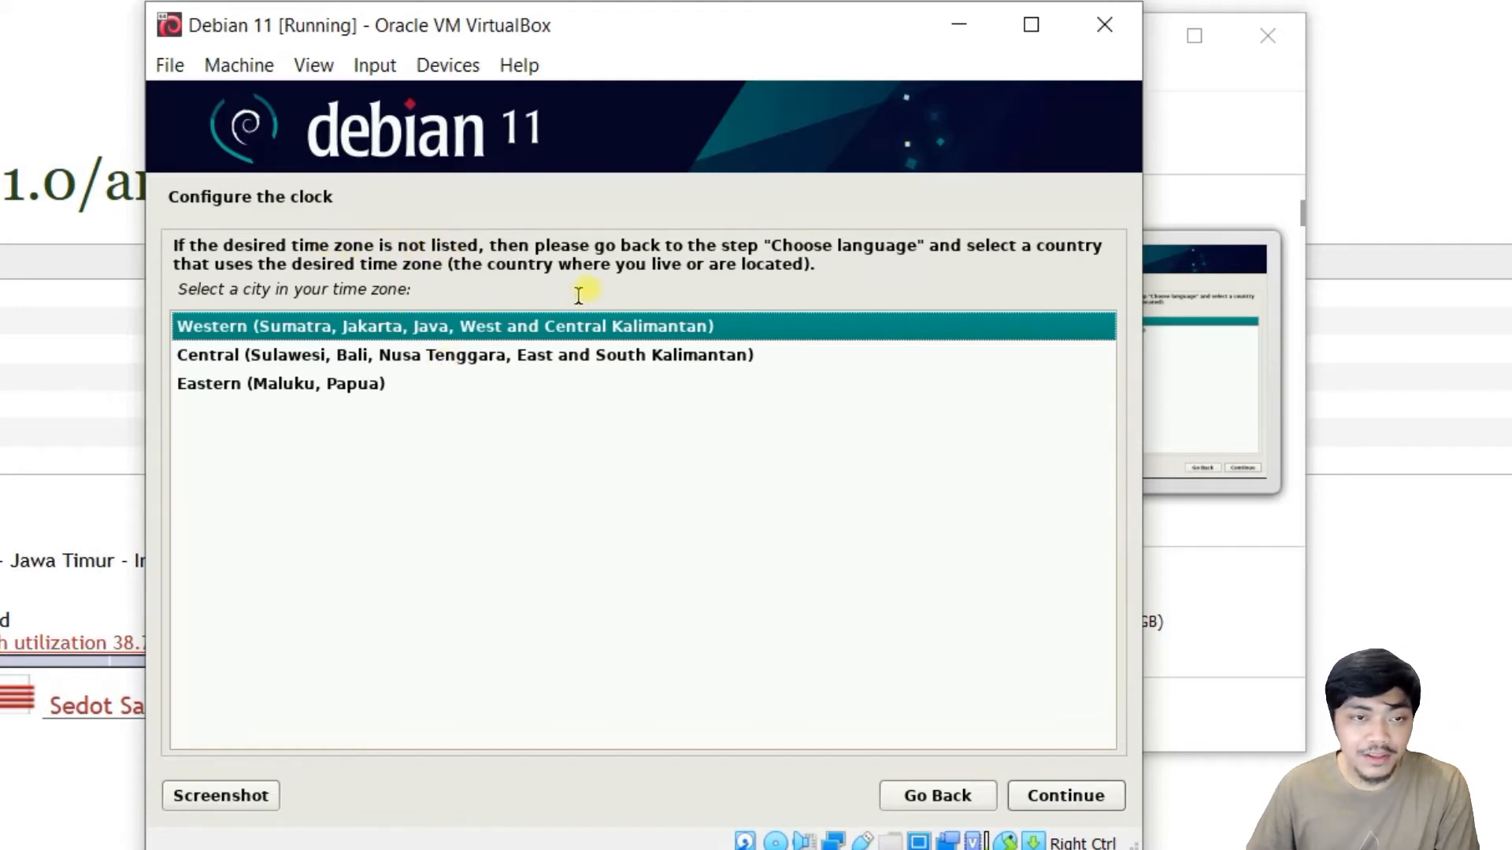
# Settle on the Central Indonesian time zone for the clock.
pyautogui.click(291, 358)
pyautogui.click(280, 390)
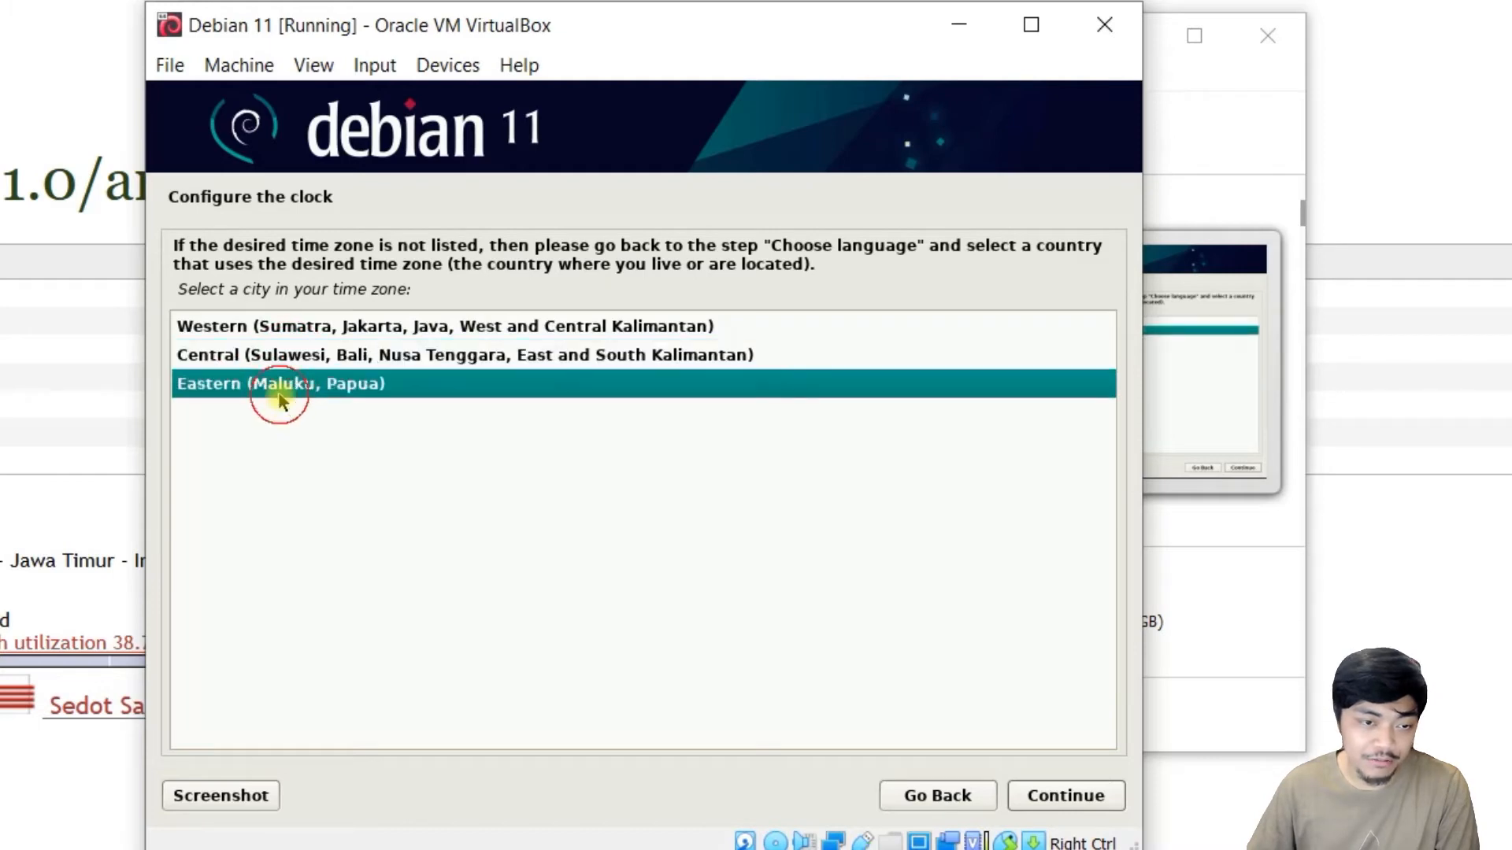
pyautogui.click(270, 358)
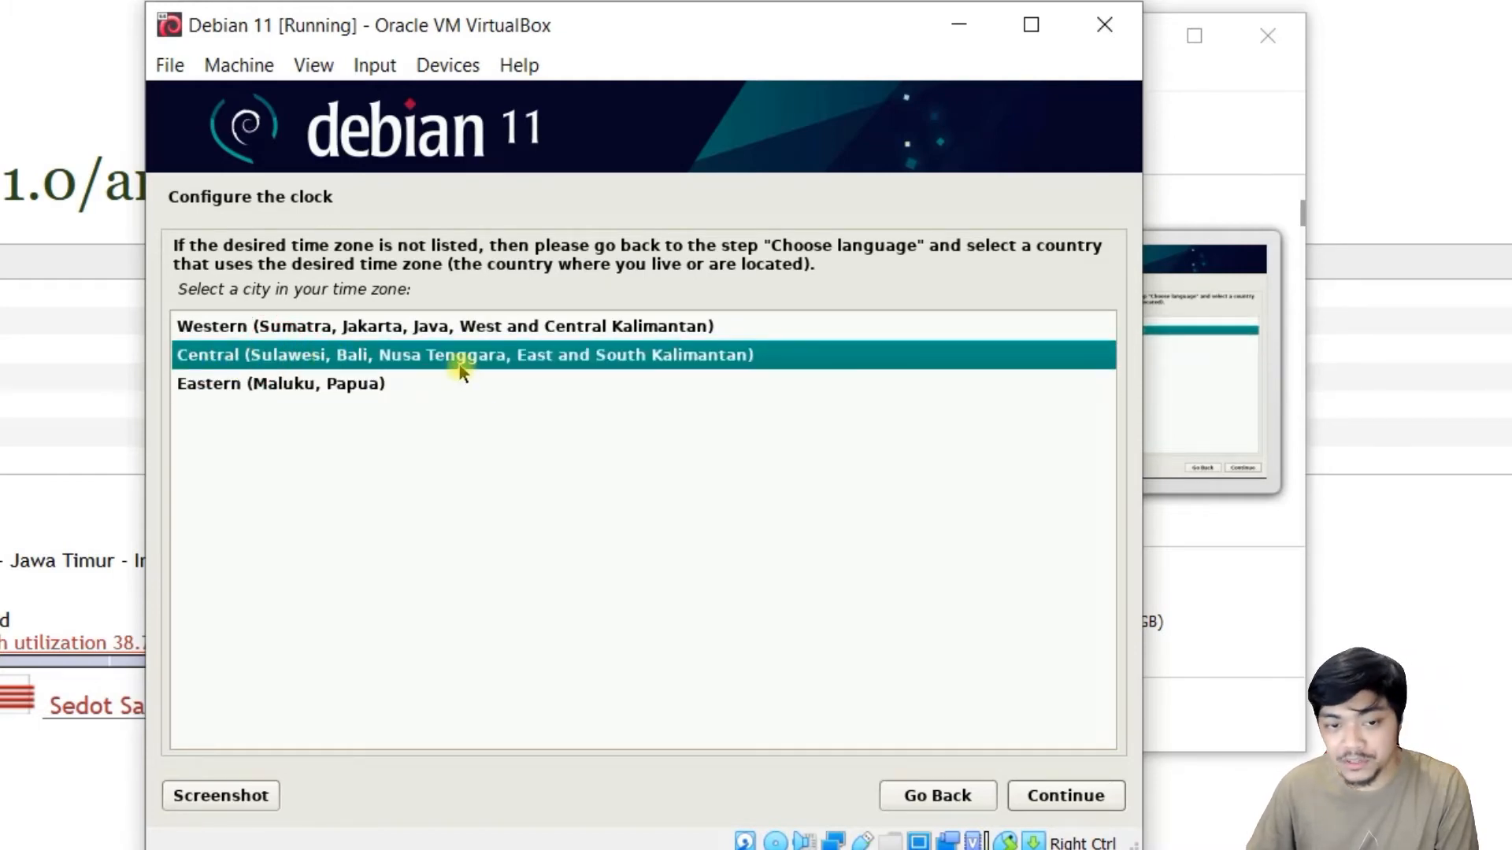
pyautogui.click(469, 330)
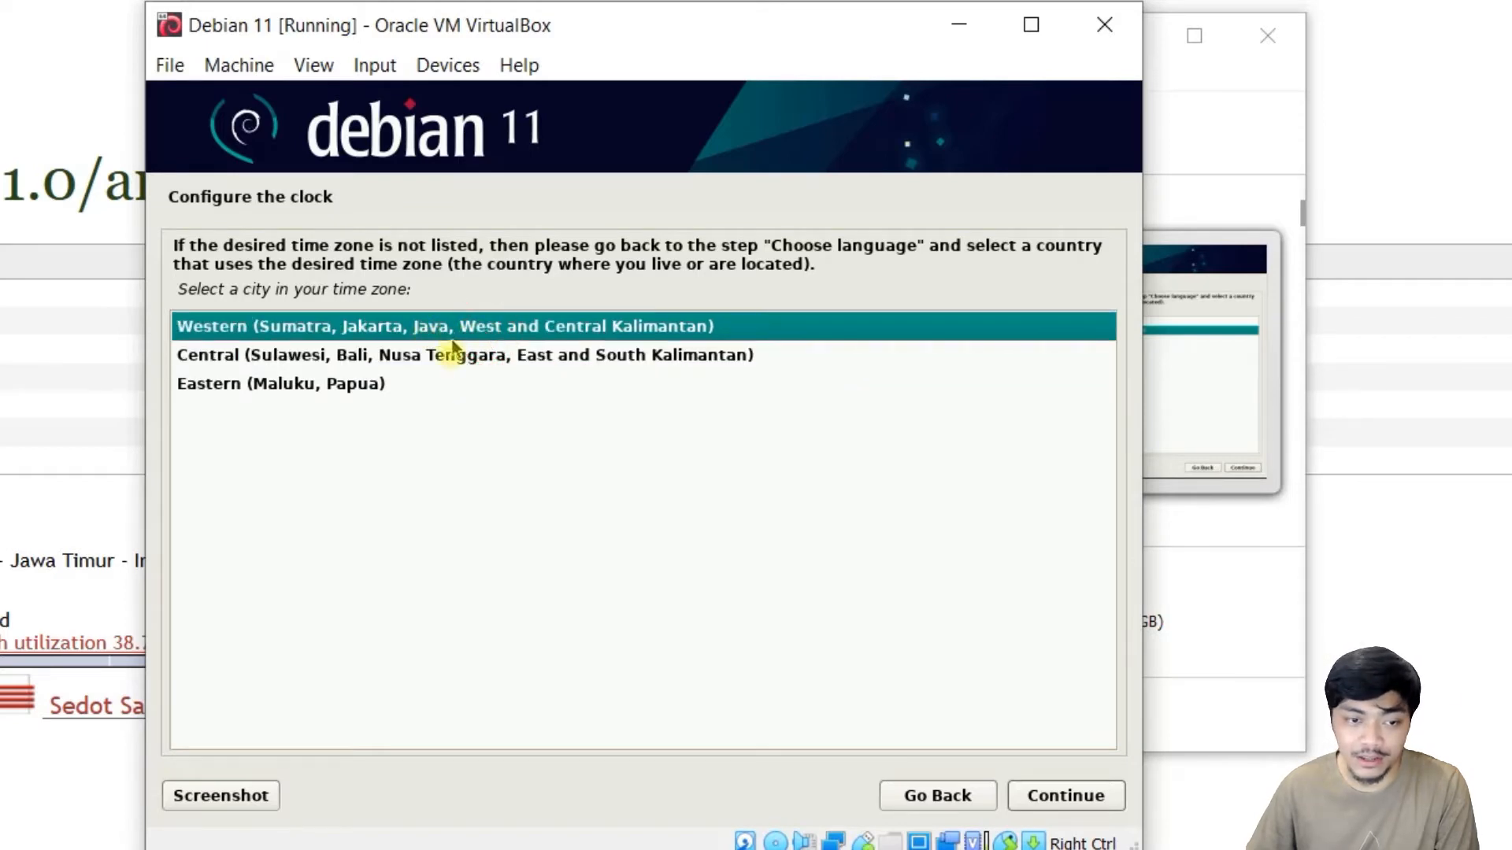
pyautogui.click(449, 358)
pyautogui.click(1071, 795)
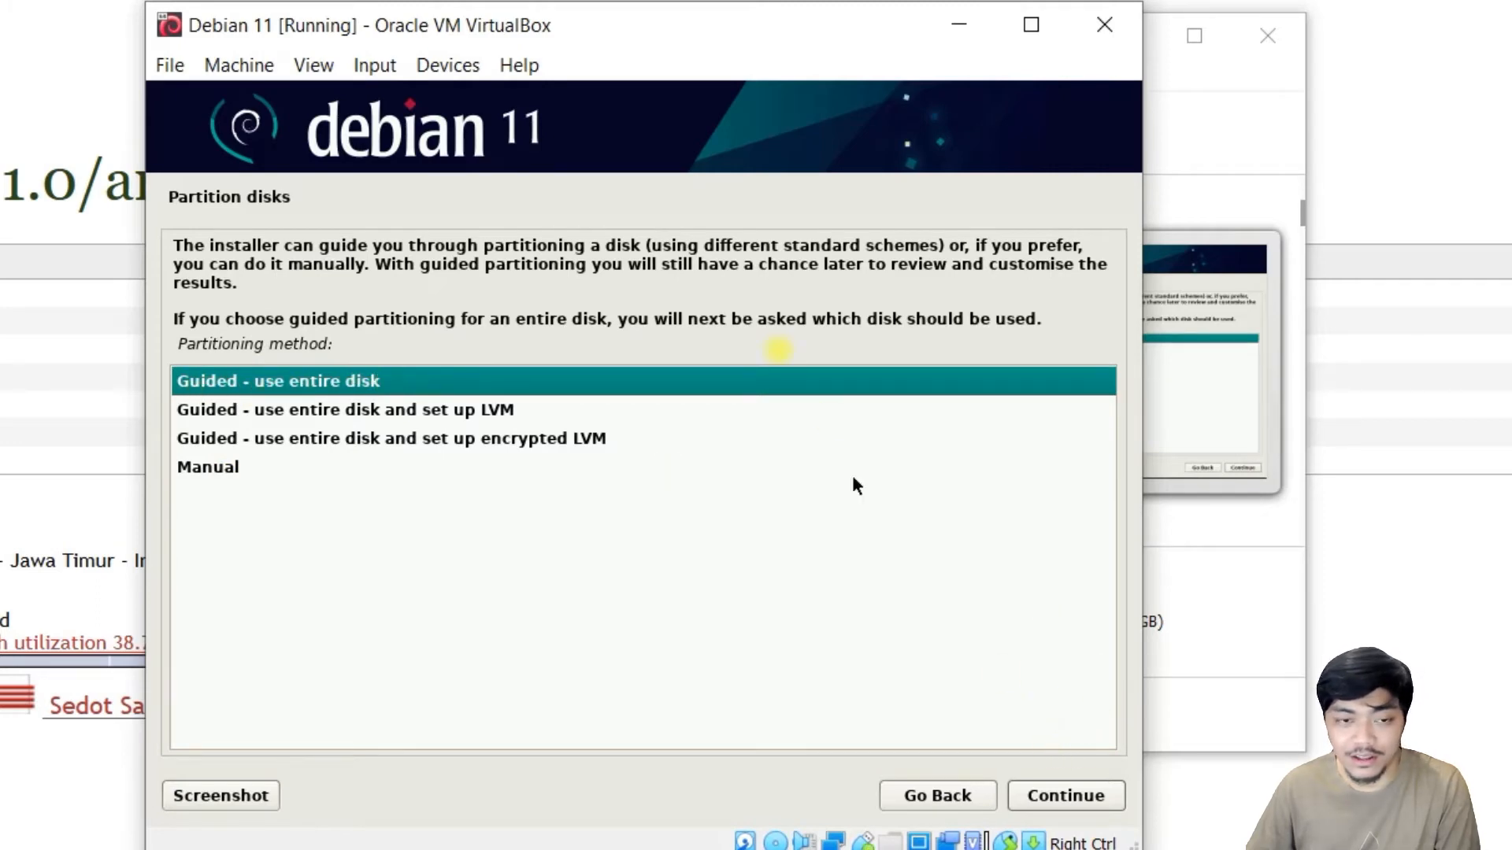
# Guided-partition the whole 64.4 GB VBOX disk as one partition and write the changes.
pyautogui.click(1067, 797)
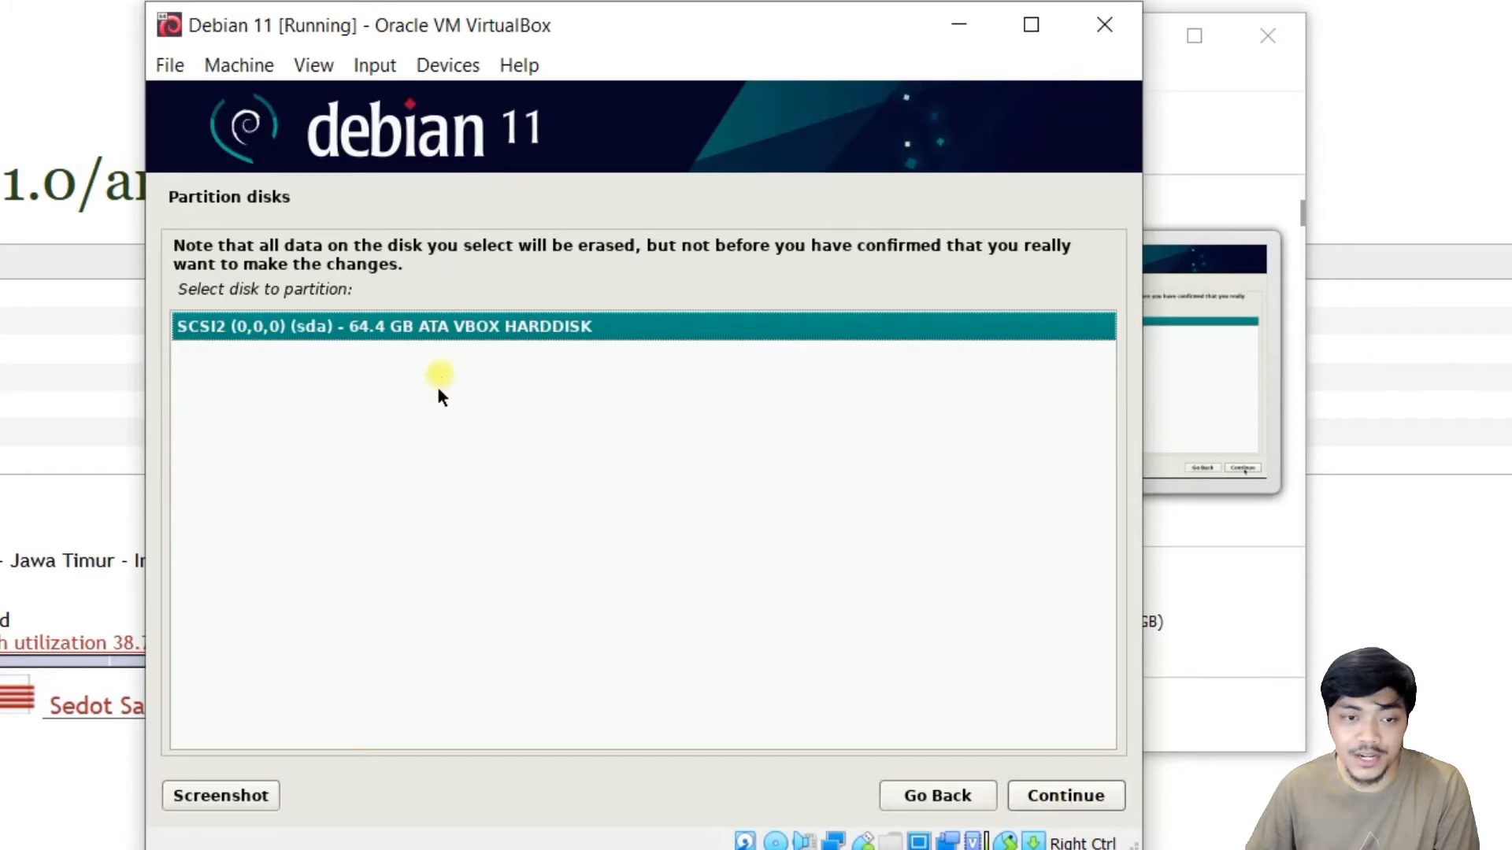
pyautogui.click(1084, 799)
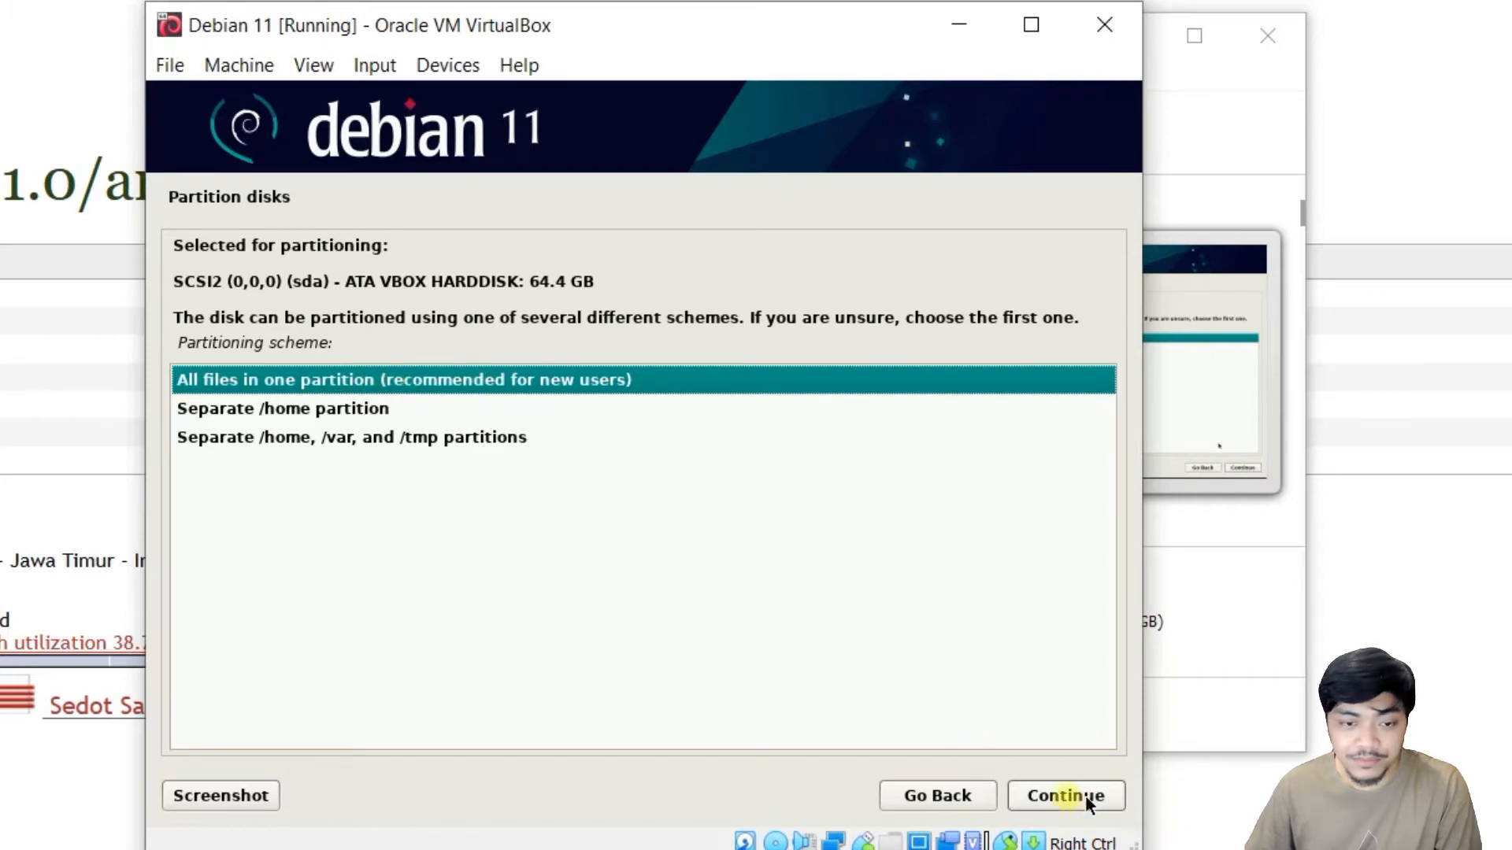
pyautogui.click(1059, 792)
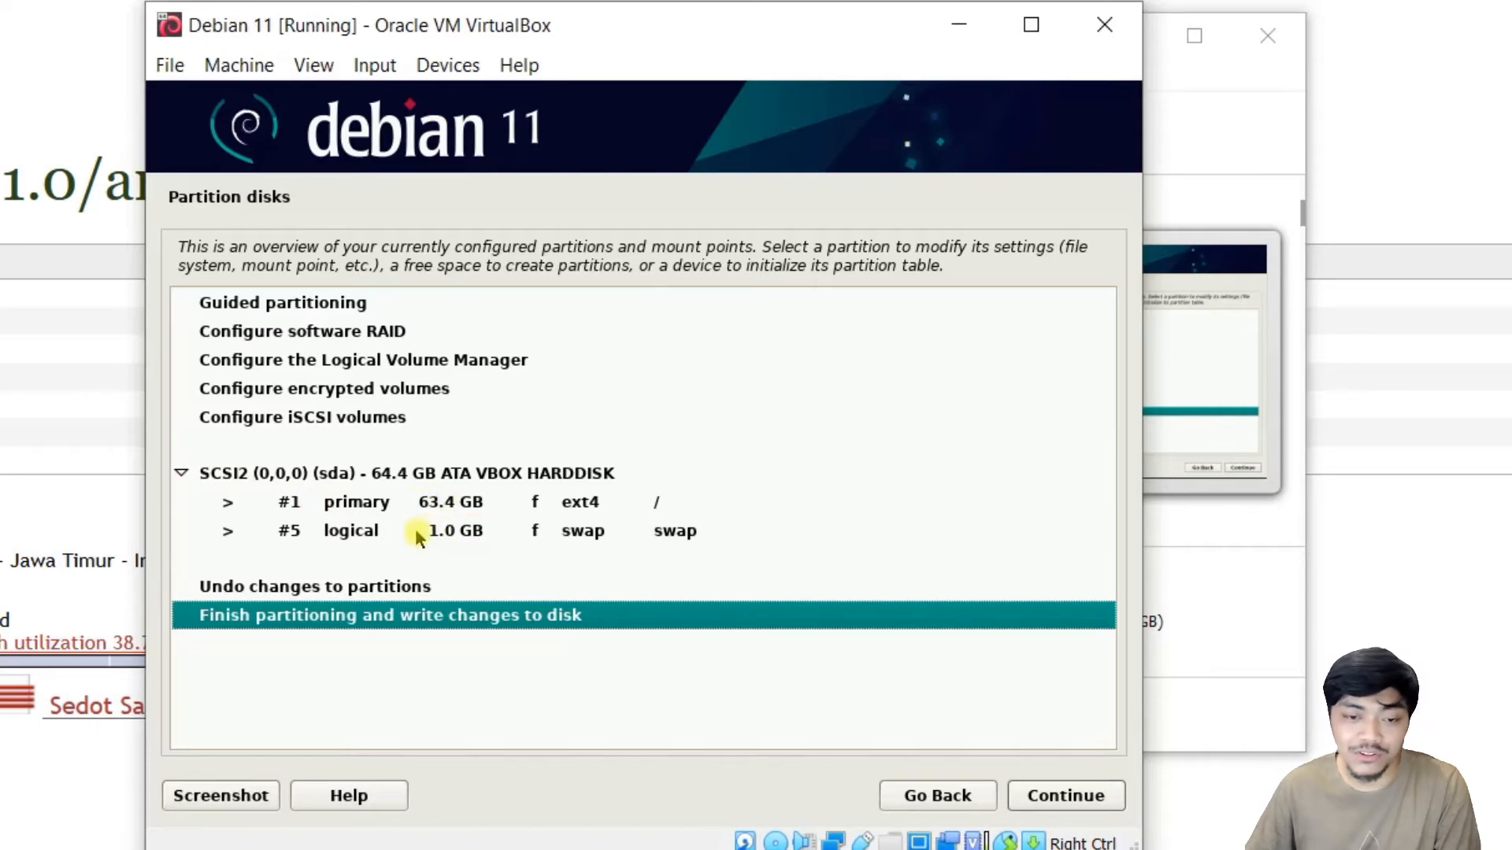
pyautogui.click(1093, 798)
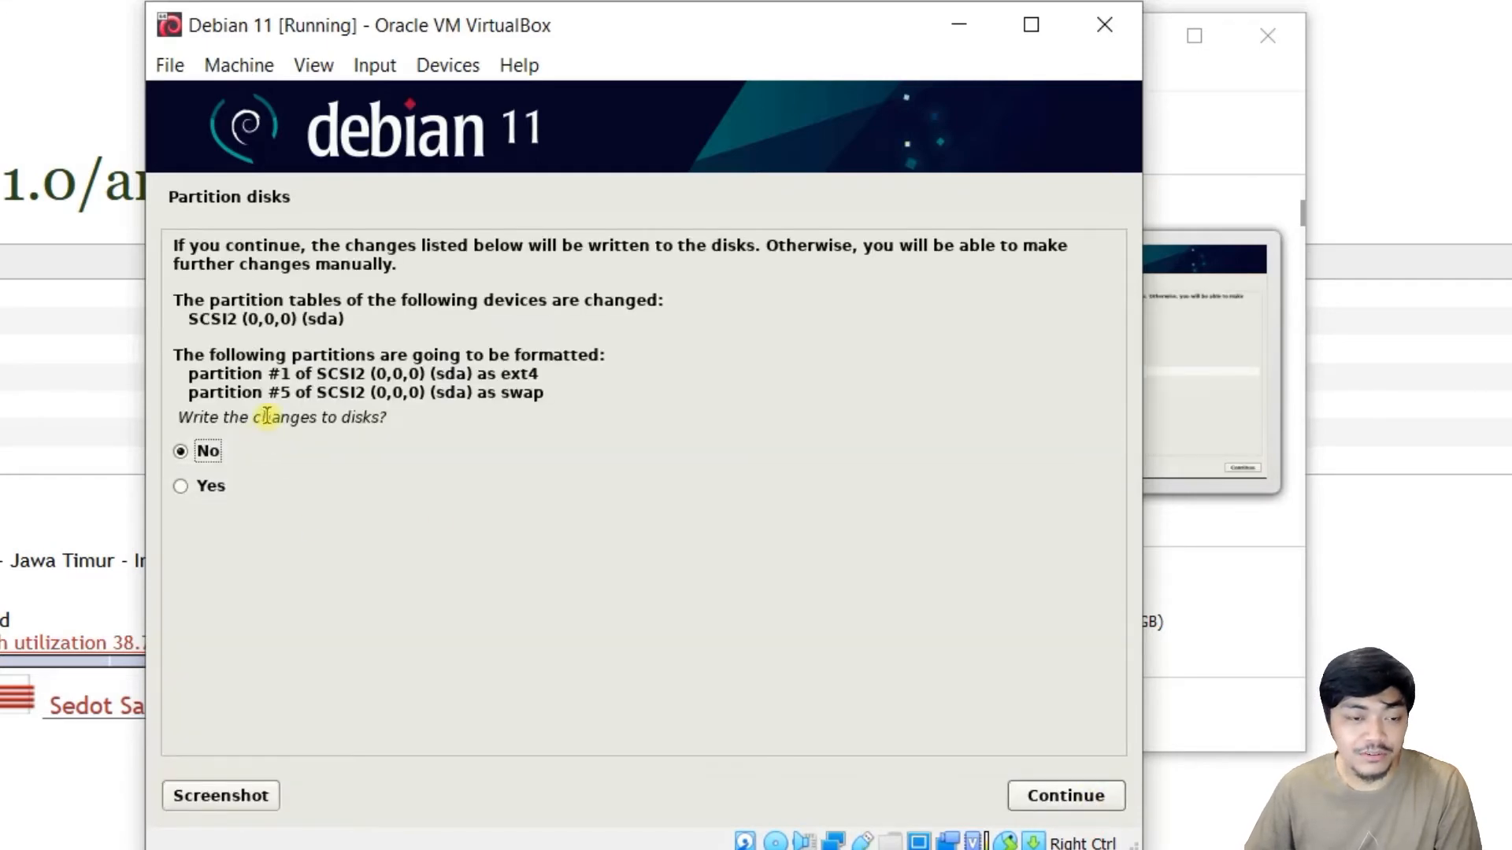
pyautogui.click(226, 485)
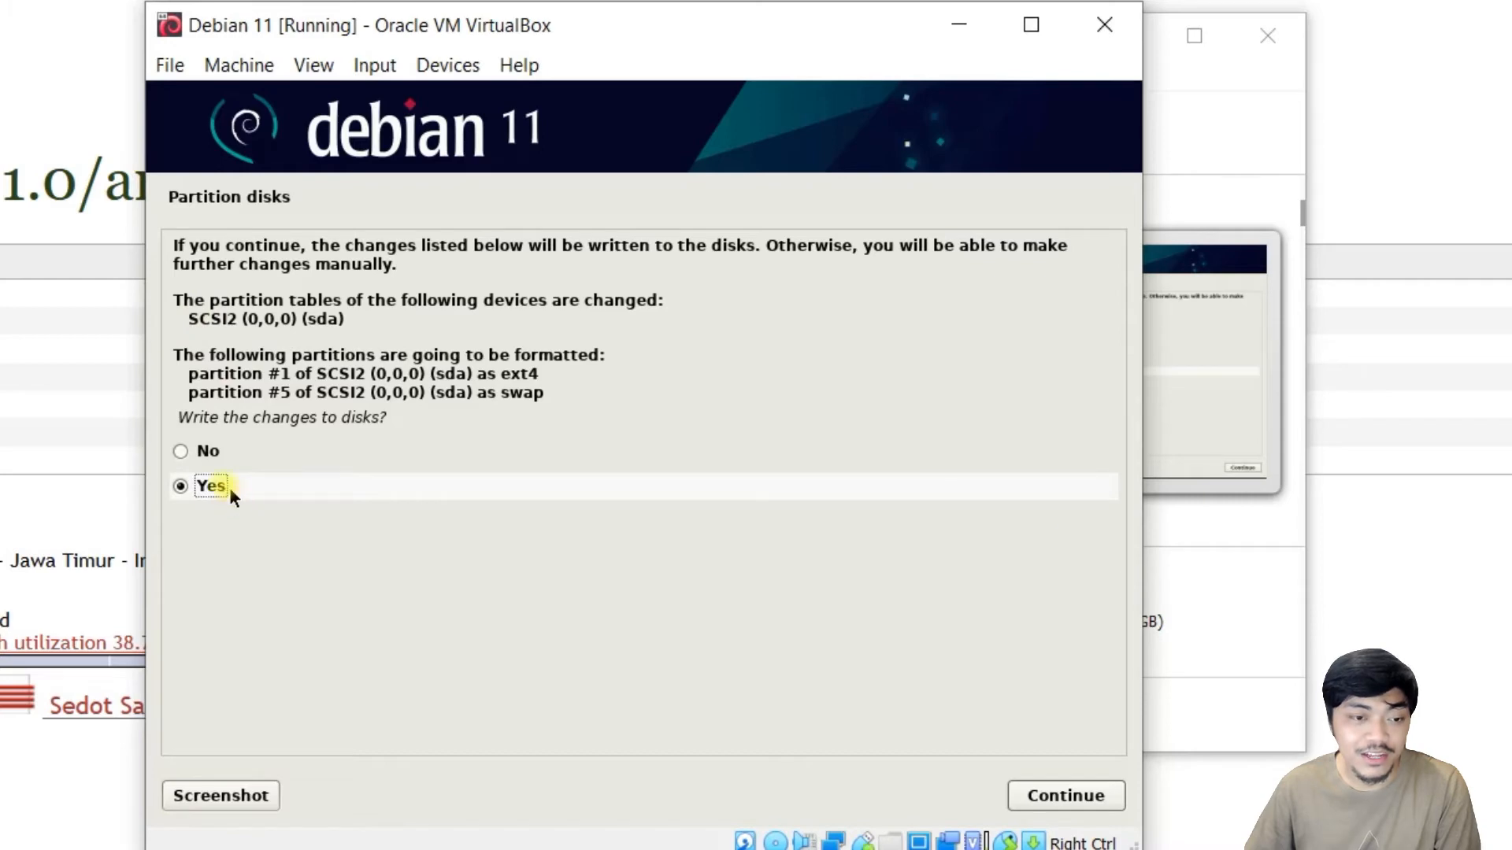
pyautogui.click(1066, 795)
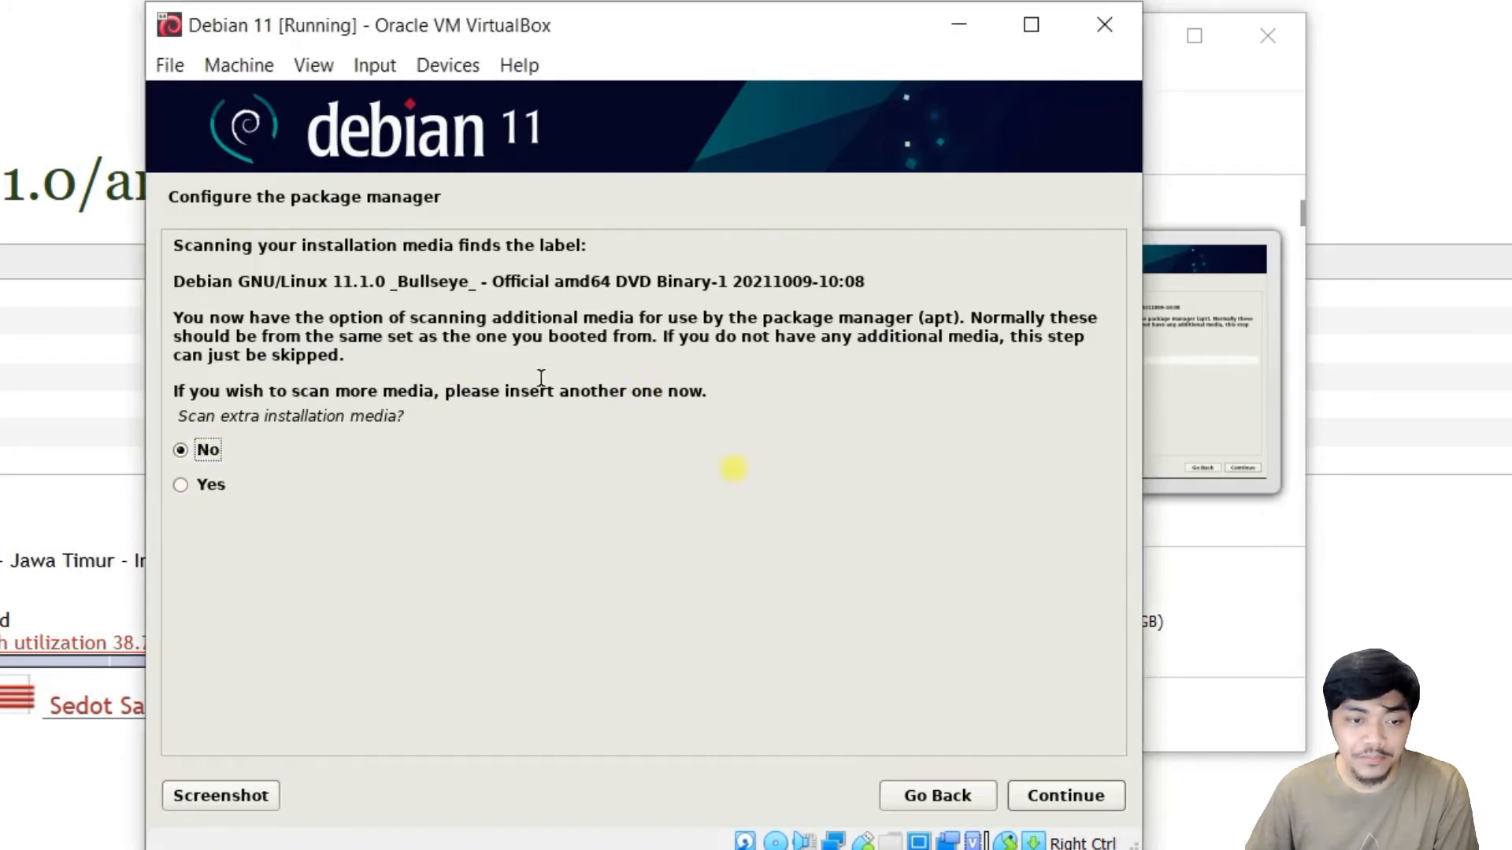
# Decline extra media scanning, a network mirror and the popularity-contest survey.
pyautogui.click(1085, 806)
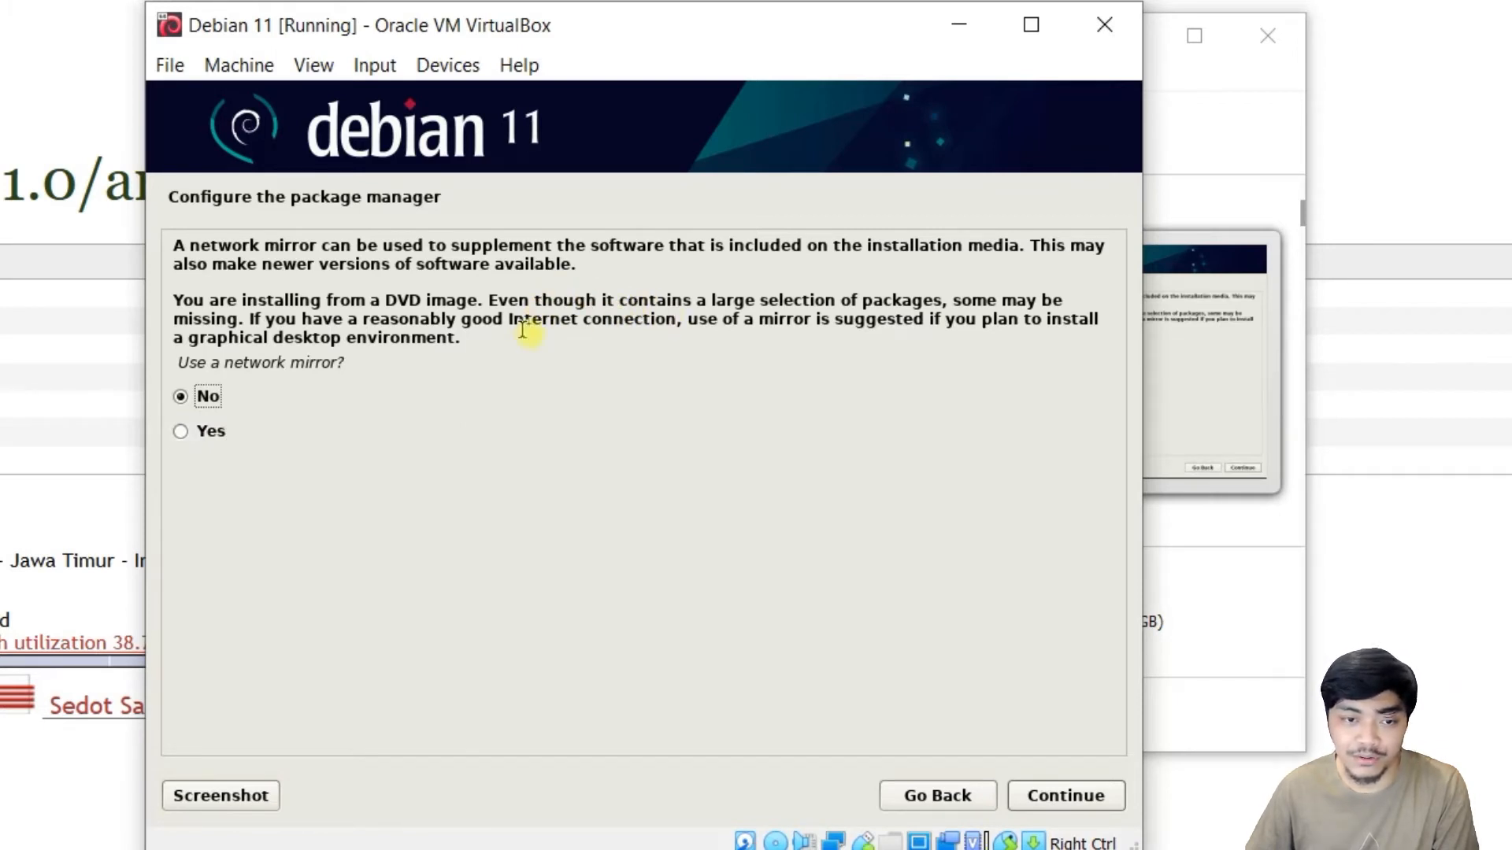
pyautogui.moveTo(389, 301); pyautogui.dragTo(452, 300)
pyautogui.click(440, 320)
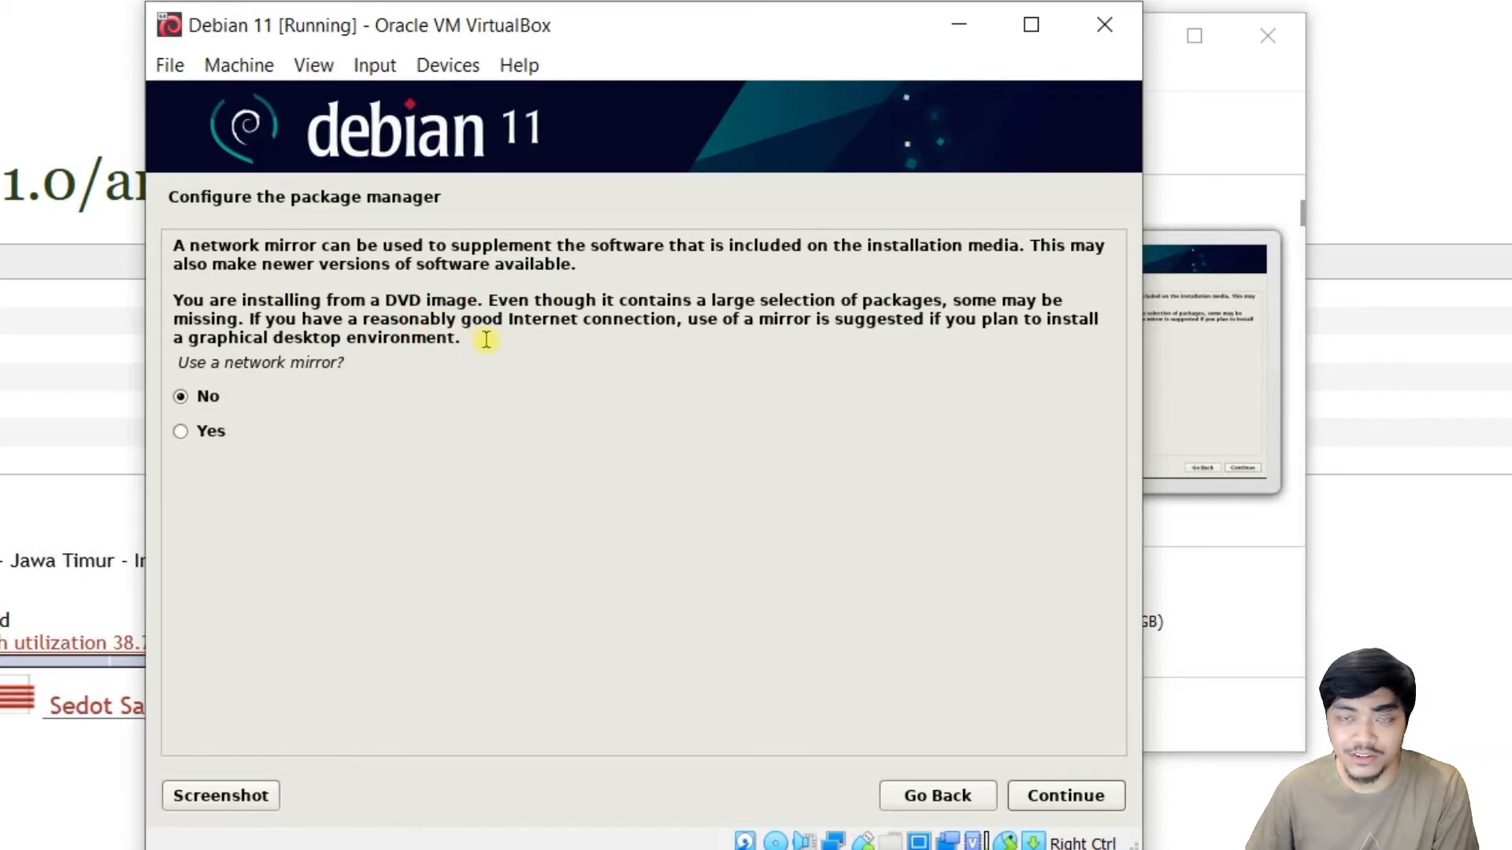
pyautogui.click(200, 396)
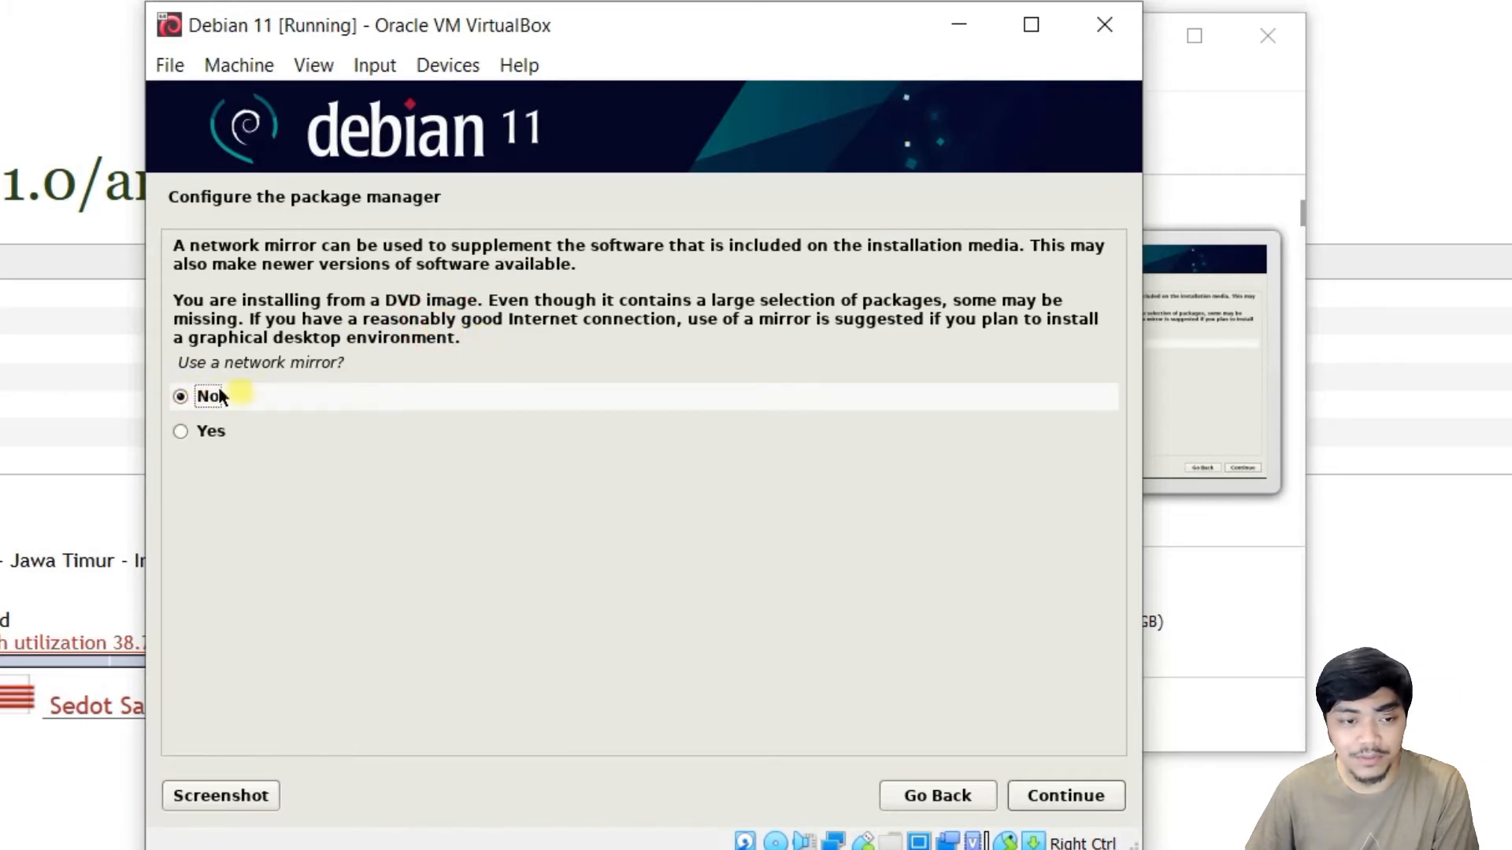
pyautogui.click(1068, 796)
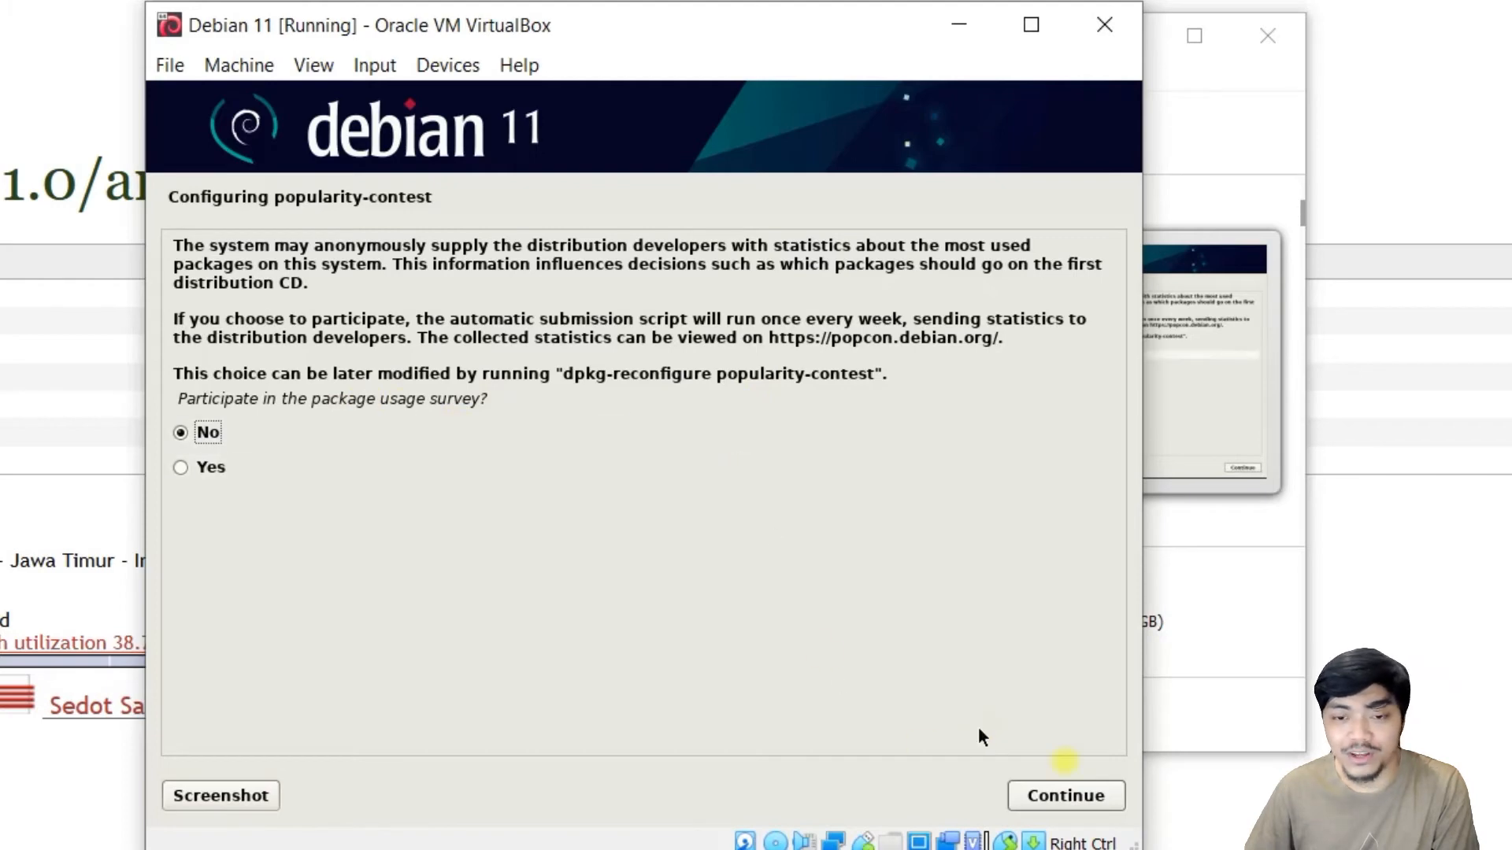
pyautogui.click(1083, 796)
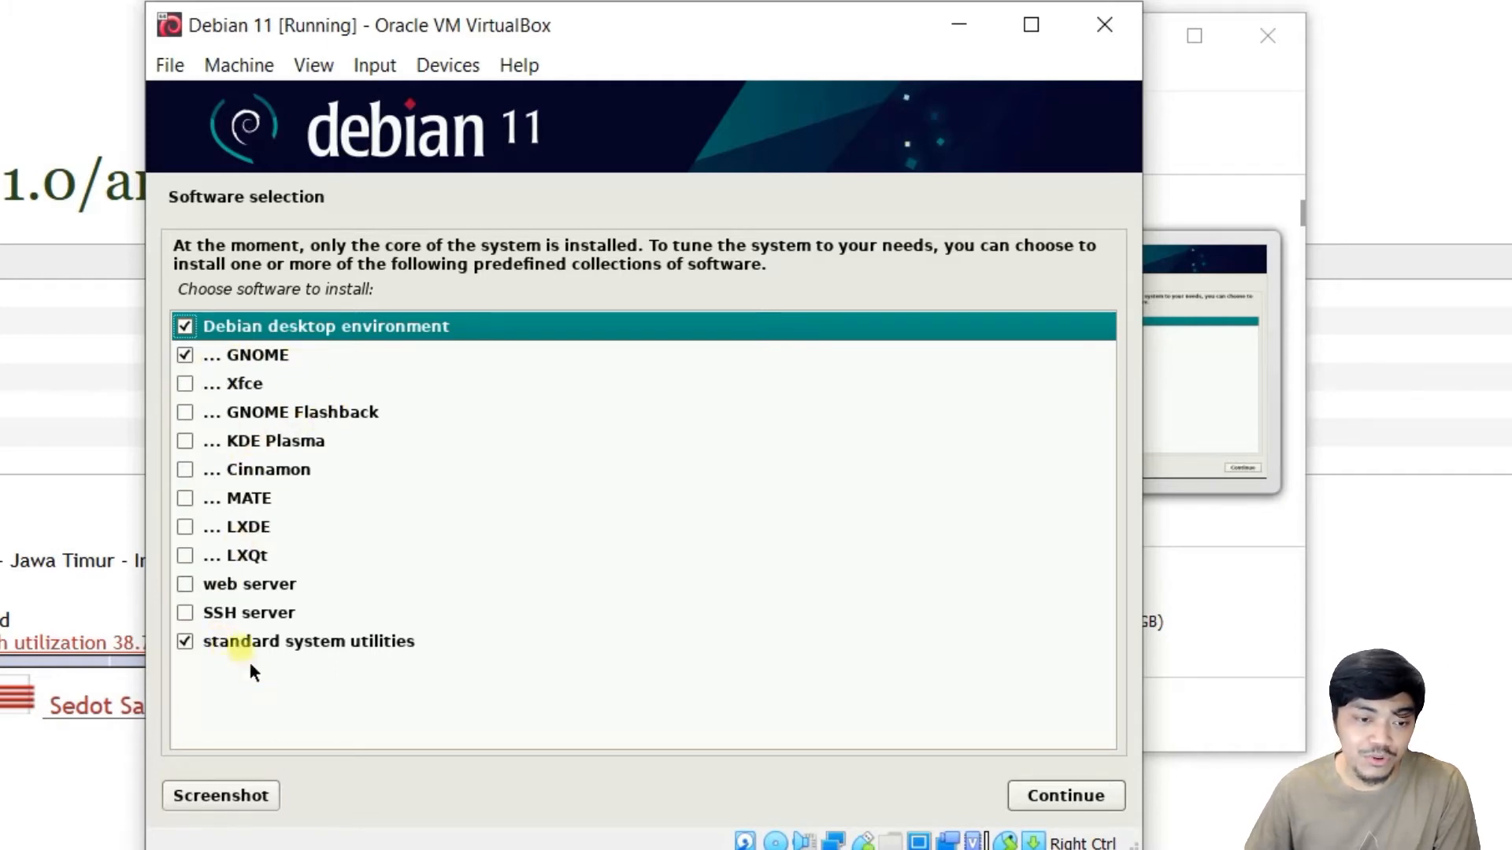
# Add standard system utilities to the desktop and GNOME selection and install them.
pyautogui.click(185, 642)
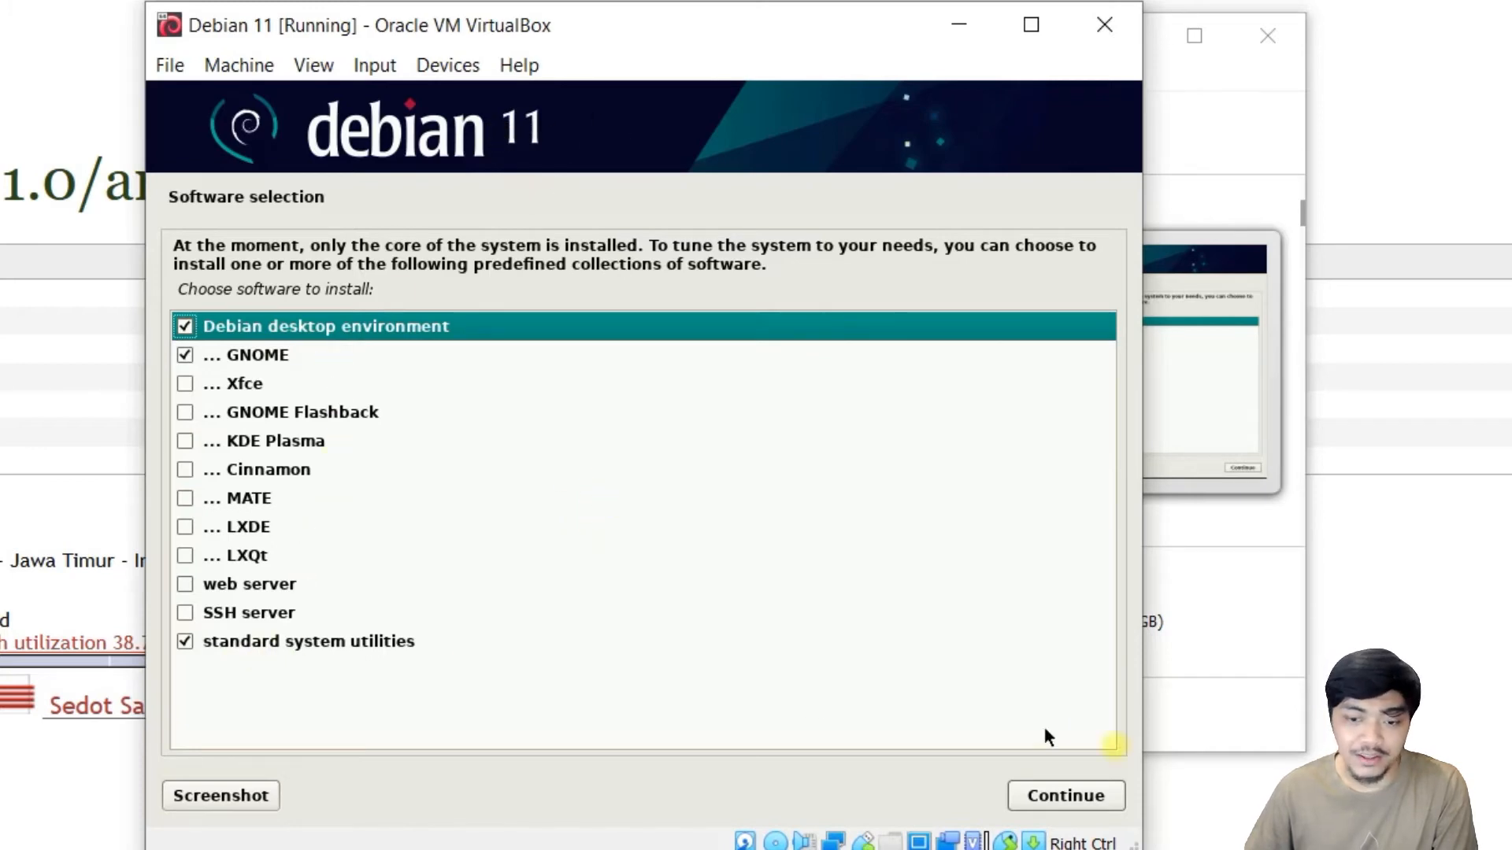
pyautogui.click(1047, 796)
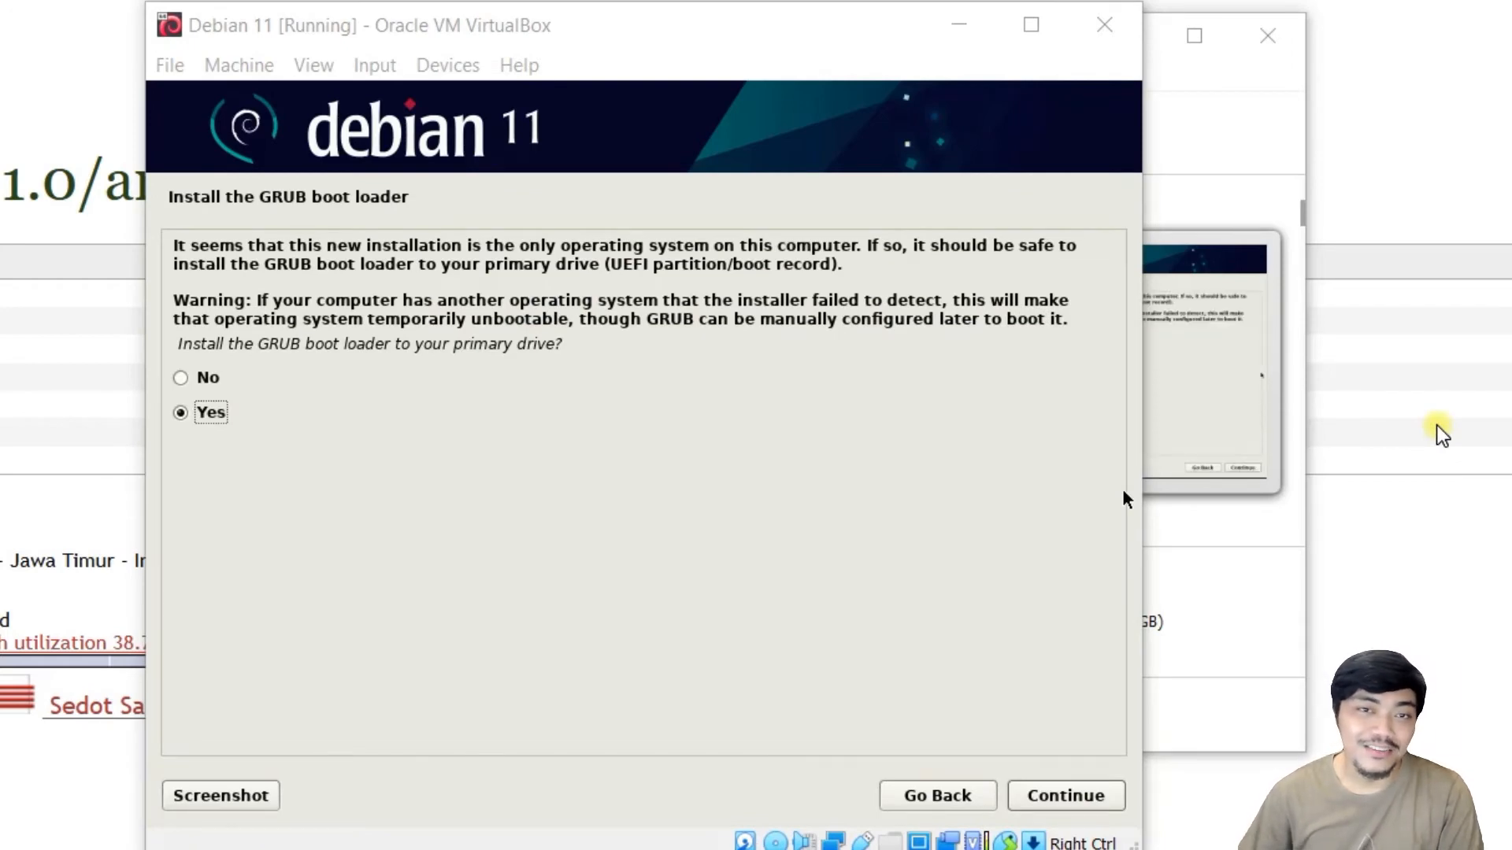
# Accept installing GRUB and put it on /dev/sda.
pyautogui.click(714, 35)
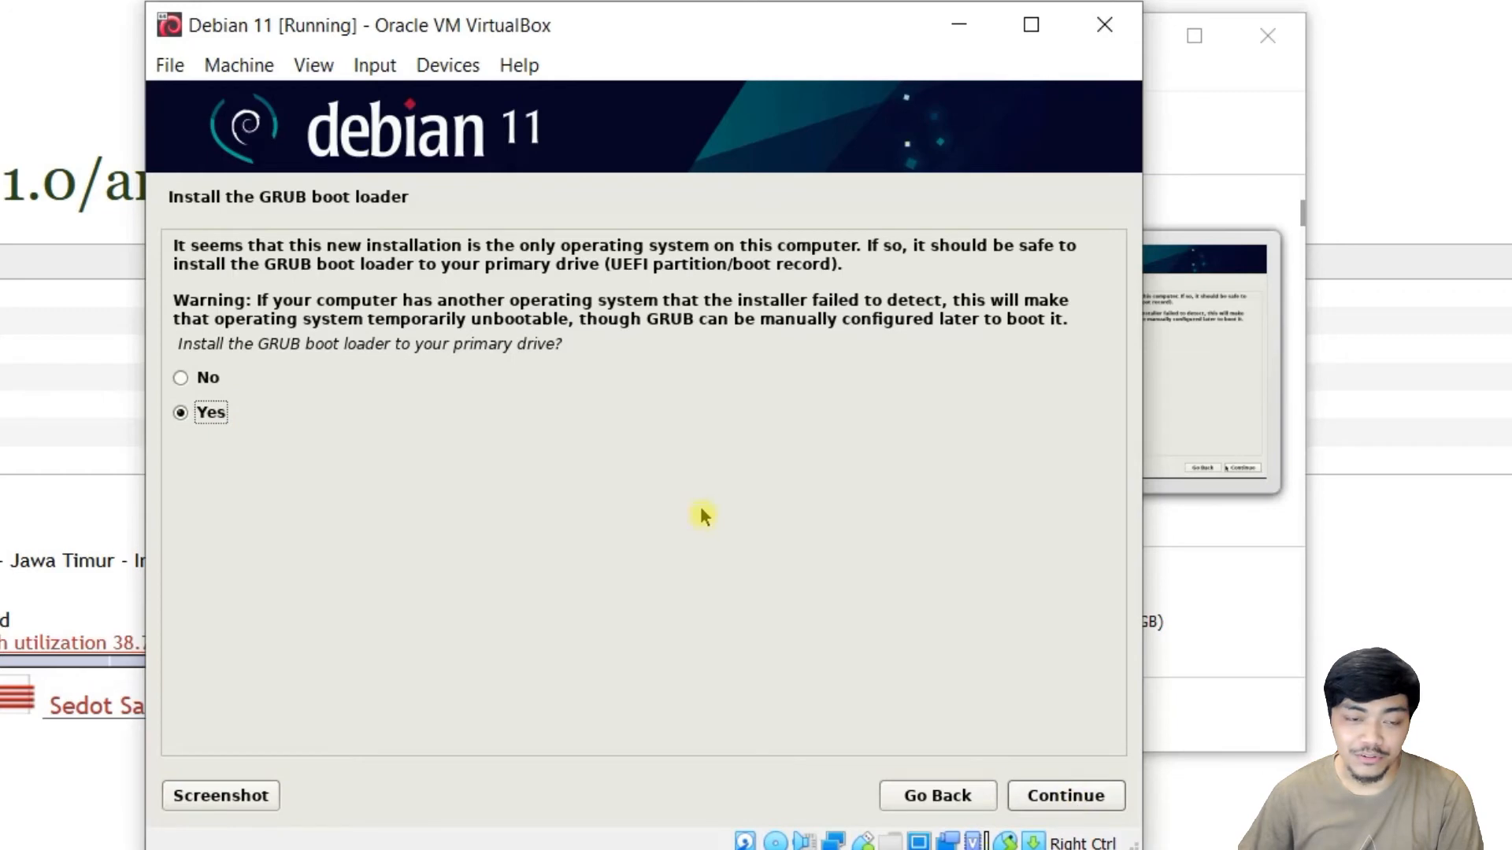
pyautogui.click(1084, 796)
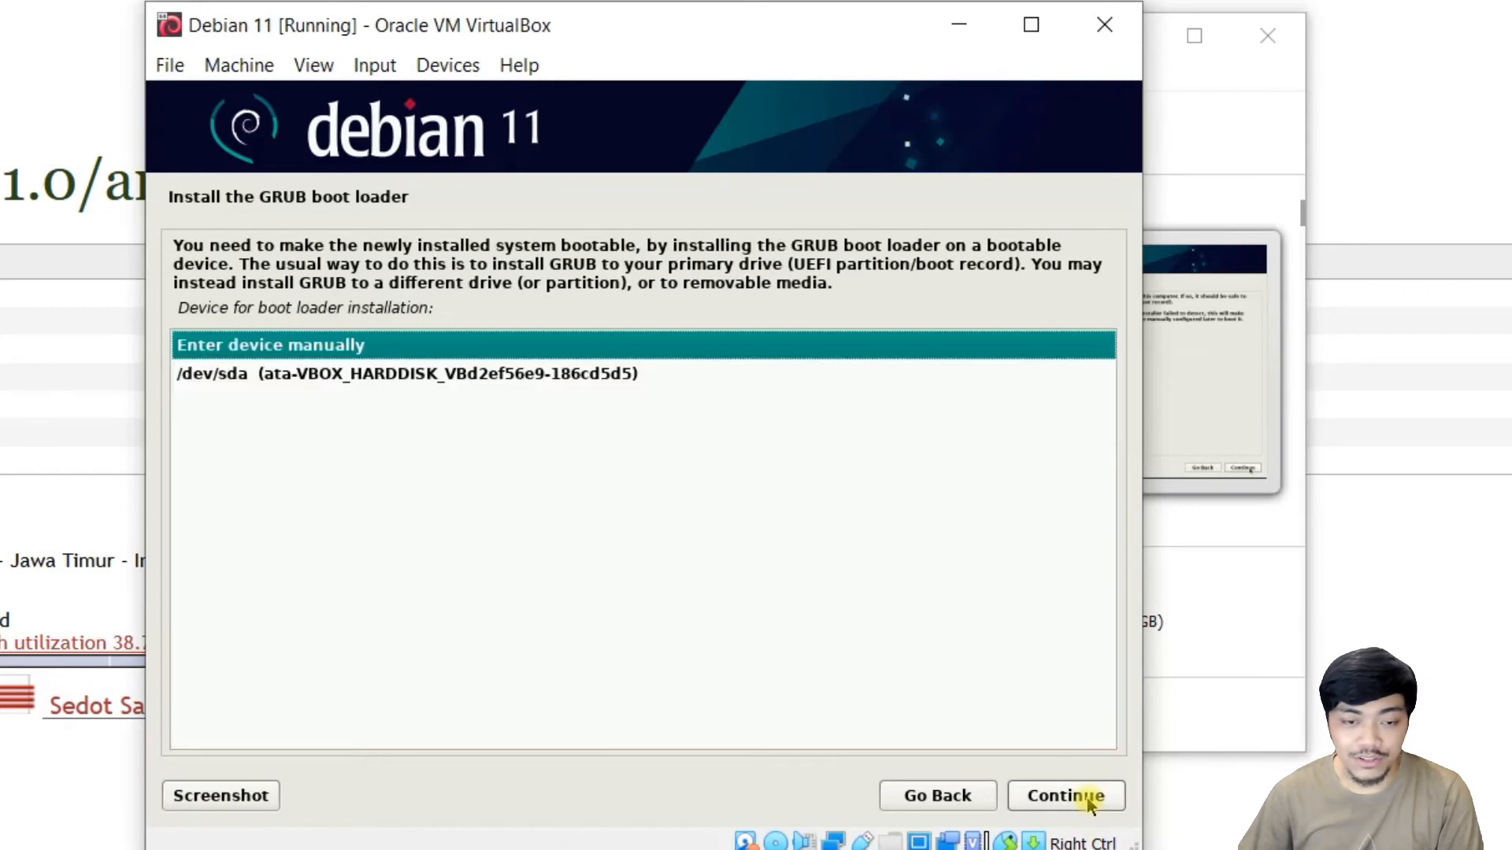
pyautogui.click(417, 375)
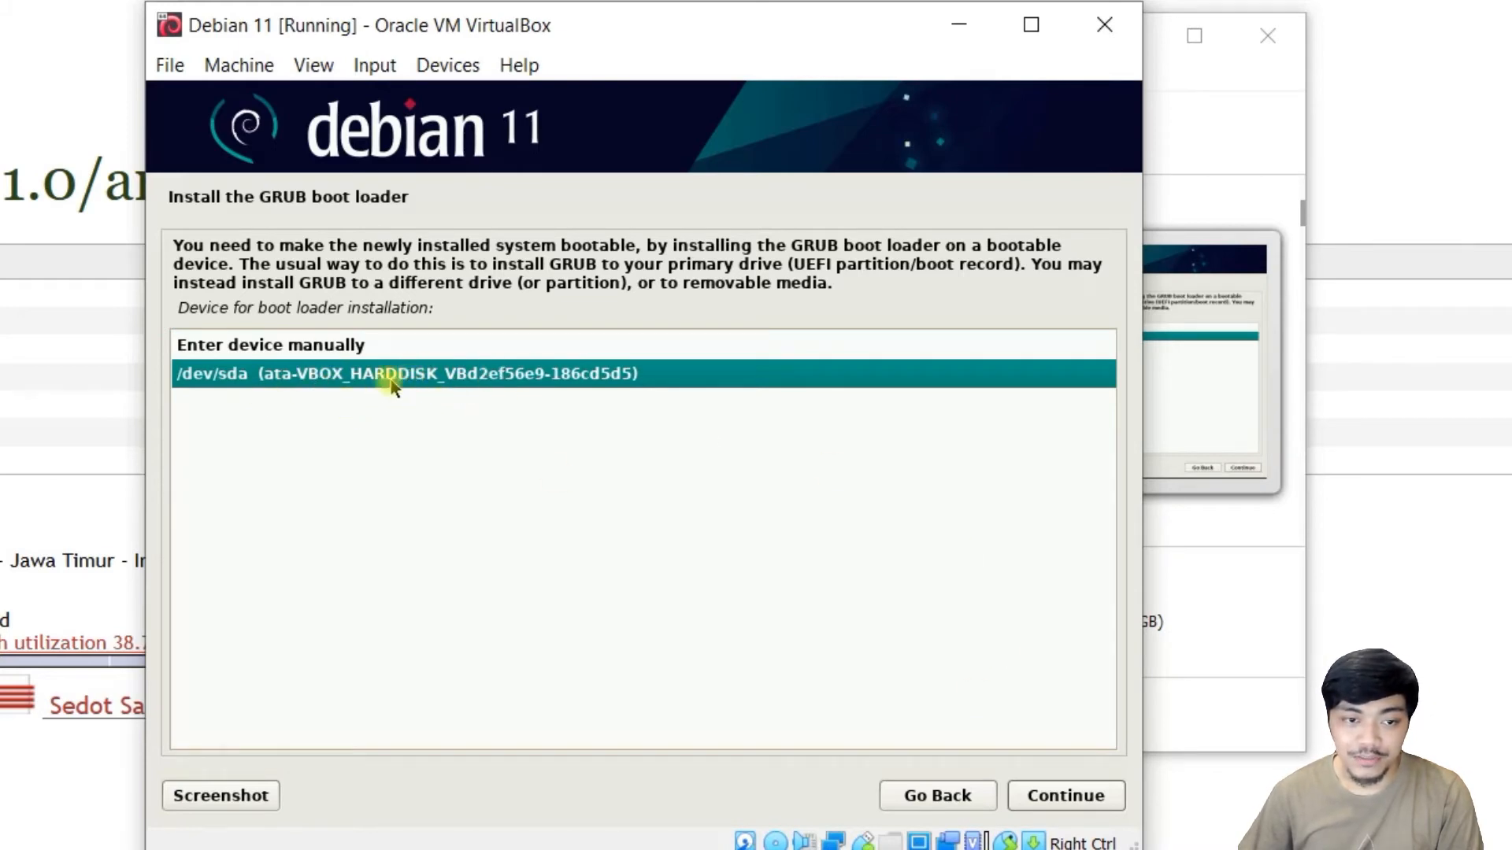
pyautogui.click(1080, 791)
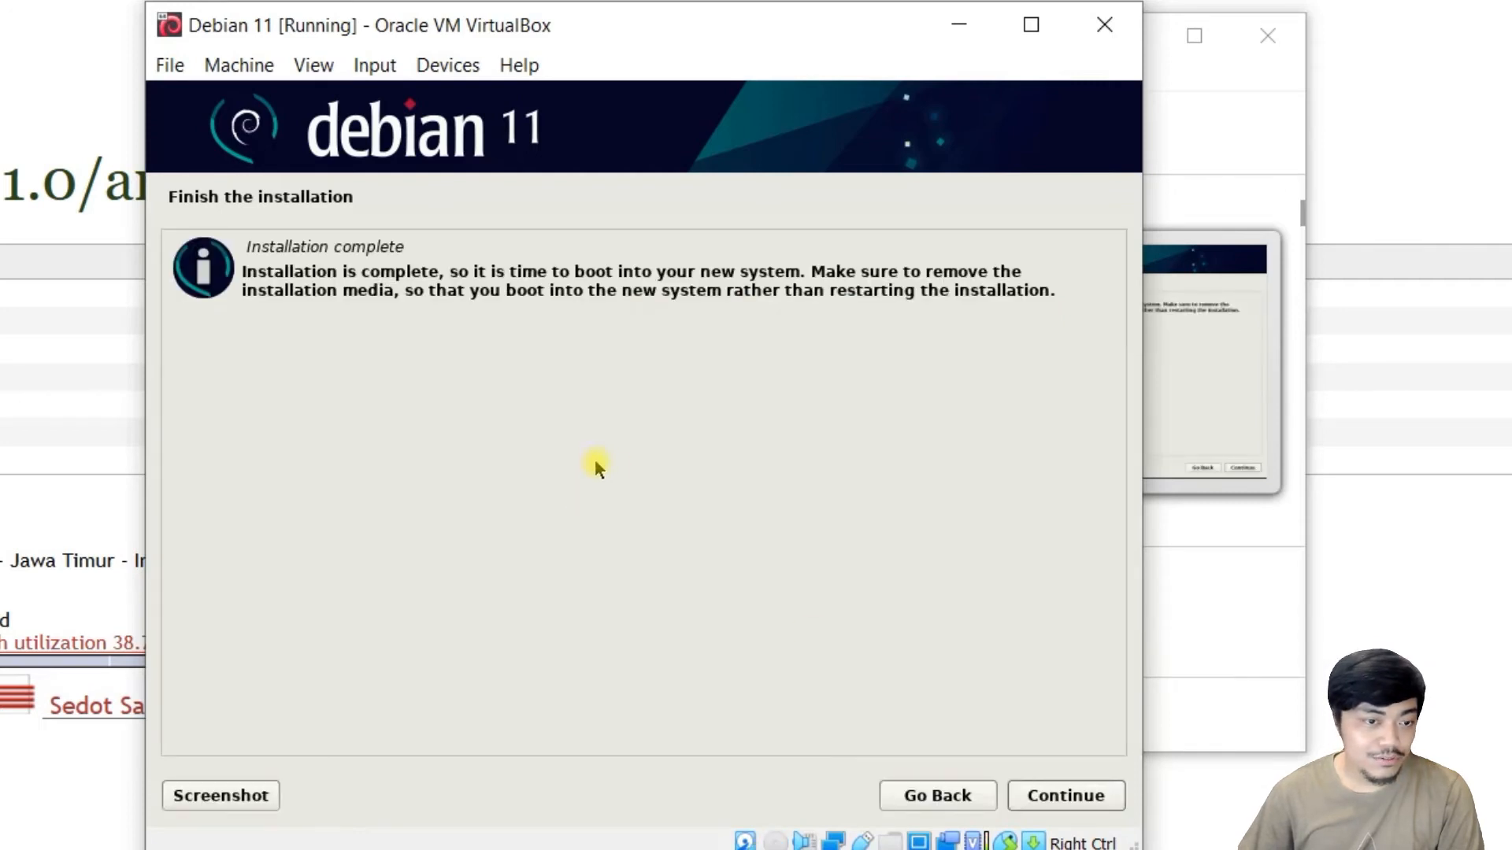
# Finish the installation, reboot, and dismiss the two mouse integration notices.
pyautogui.click(1080, 796)
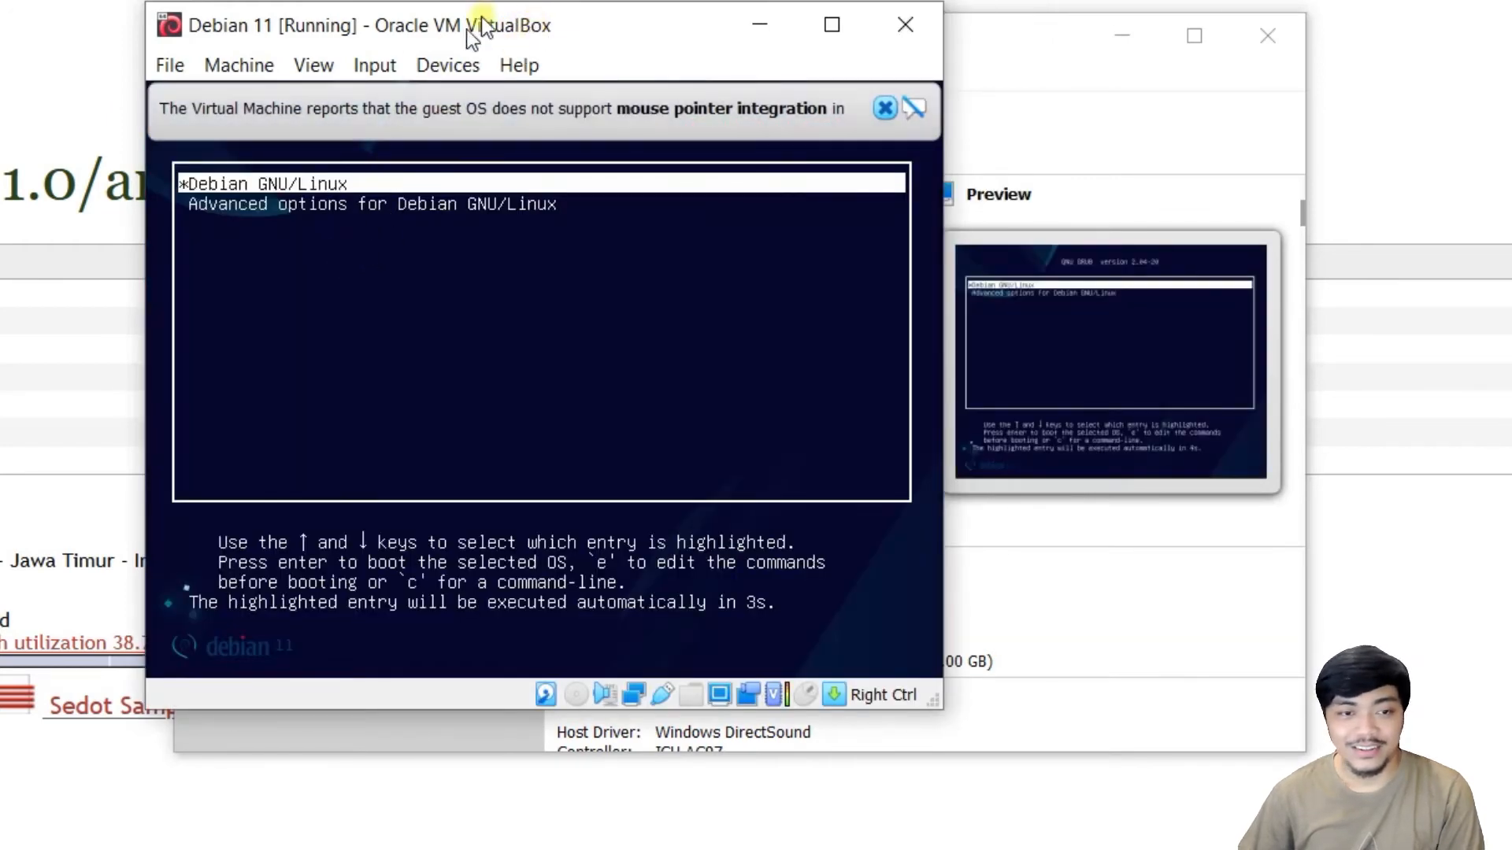
pyautogui.click(877, 108)
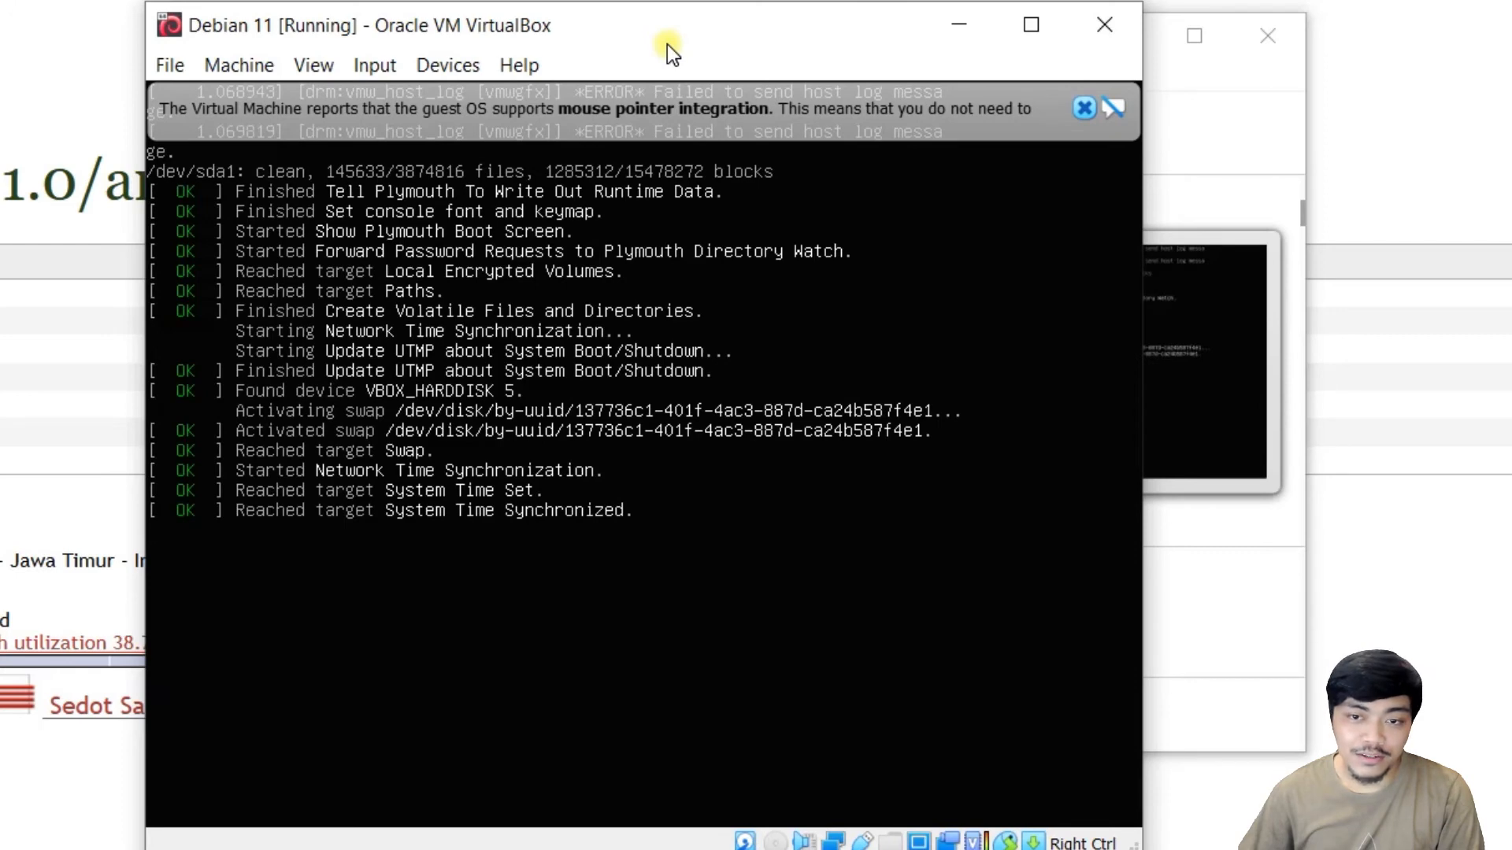
pyautogui.click(1084, 109)
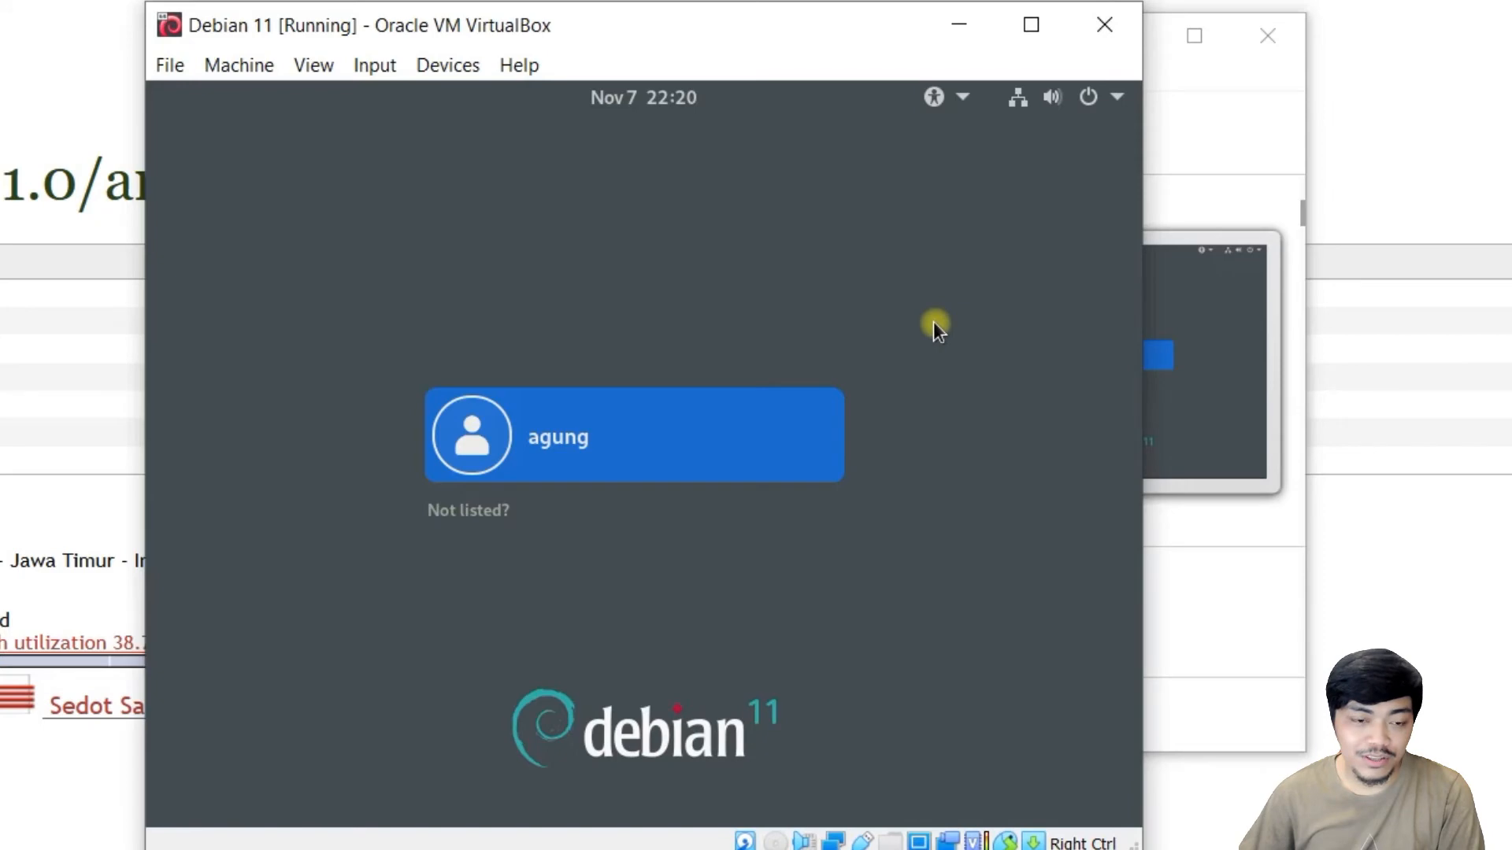
# Log in to the GNOME desktop as the new user with their password.
pyautogui.click(724, 438)
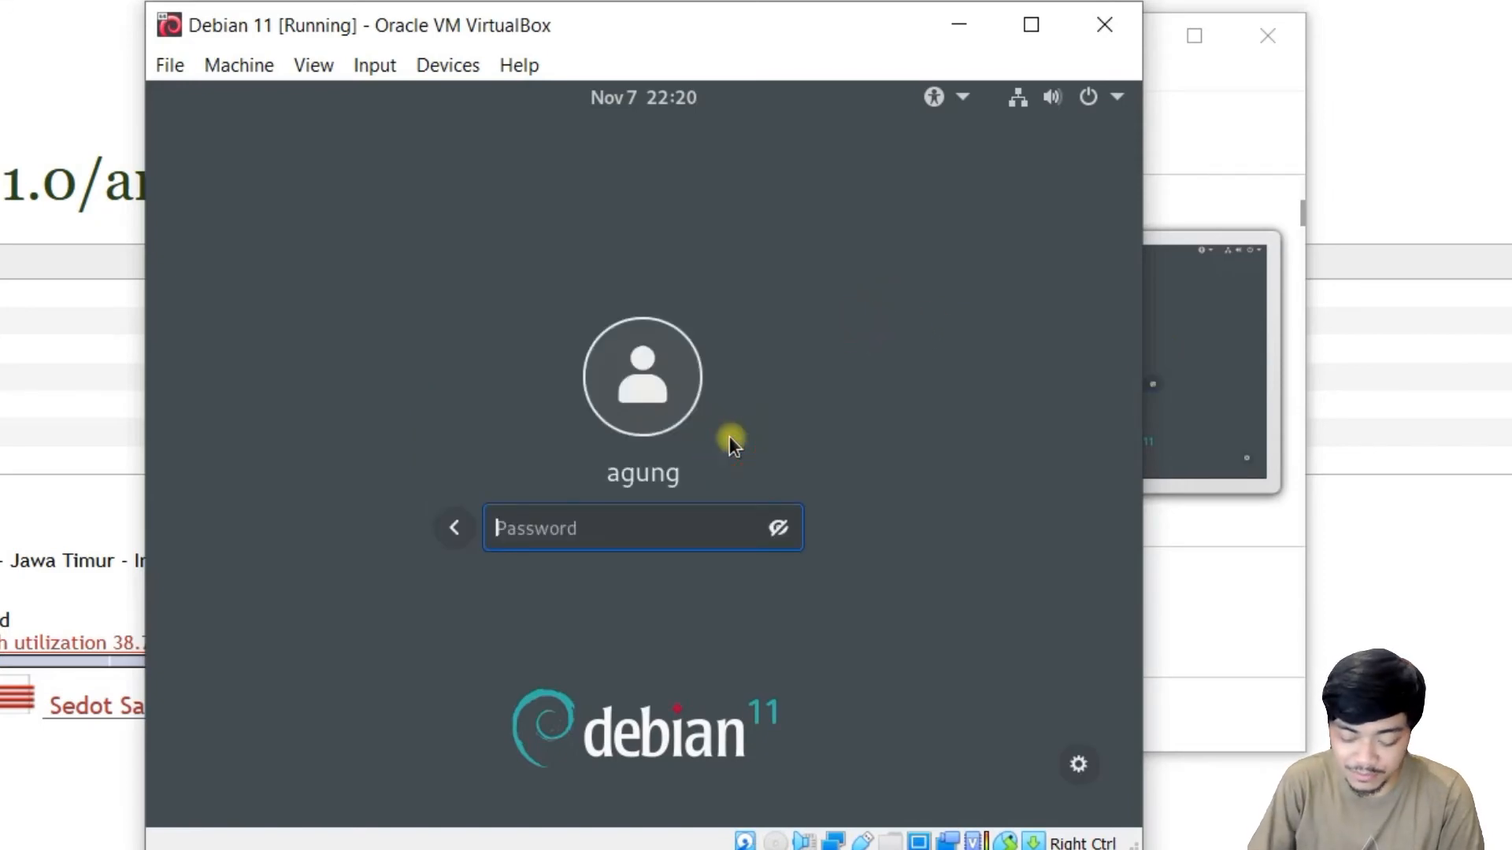
pyautogui.write('*******')
pyautogui.press('Return')
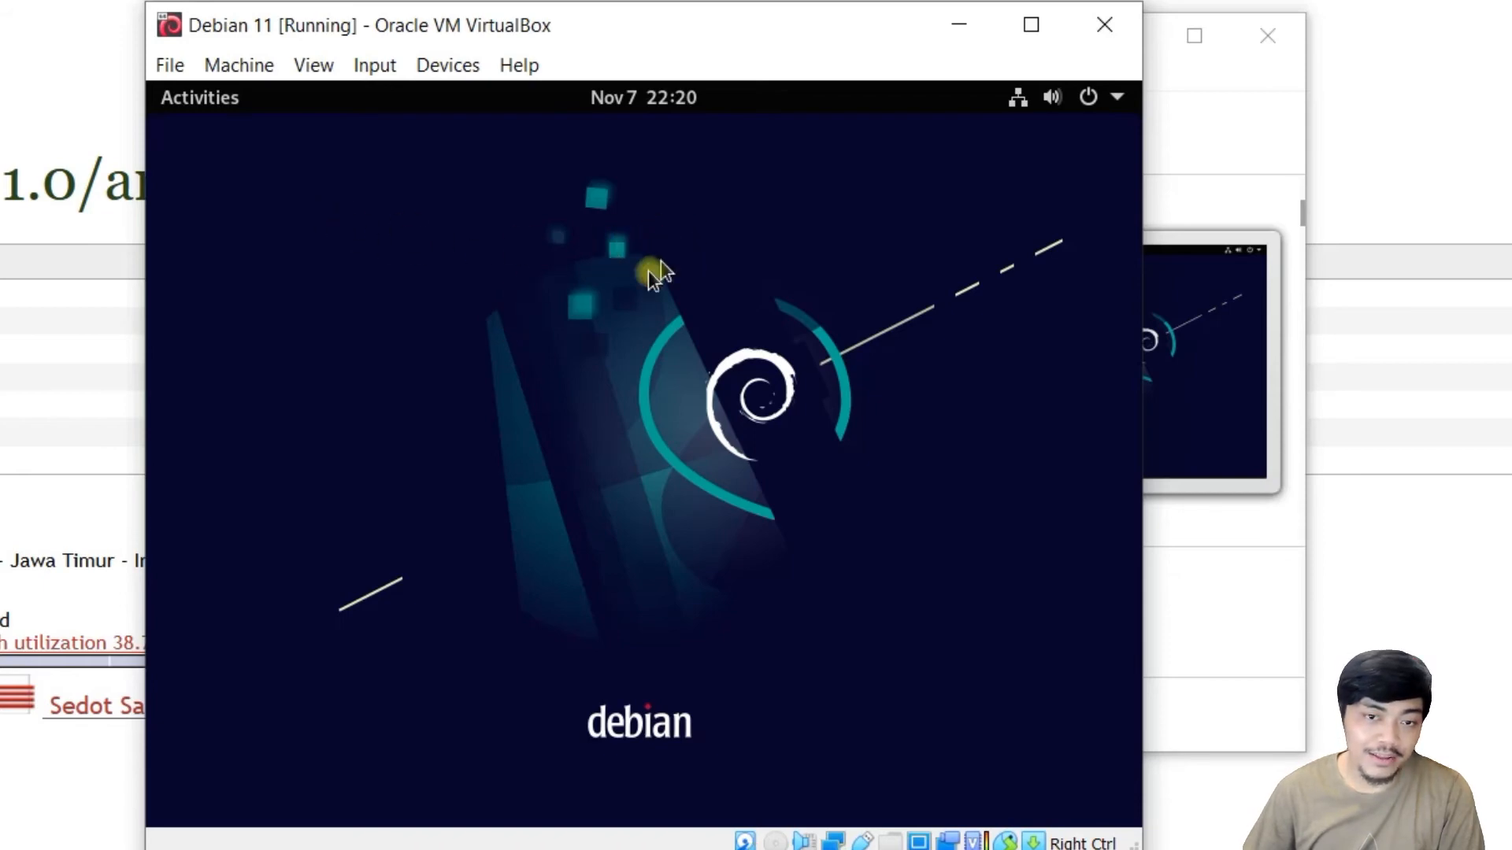
# Search 'terminal' in Activities and launch Terminal.
pyautogui.click(197, 106)
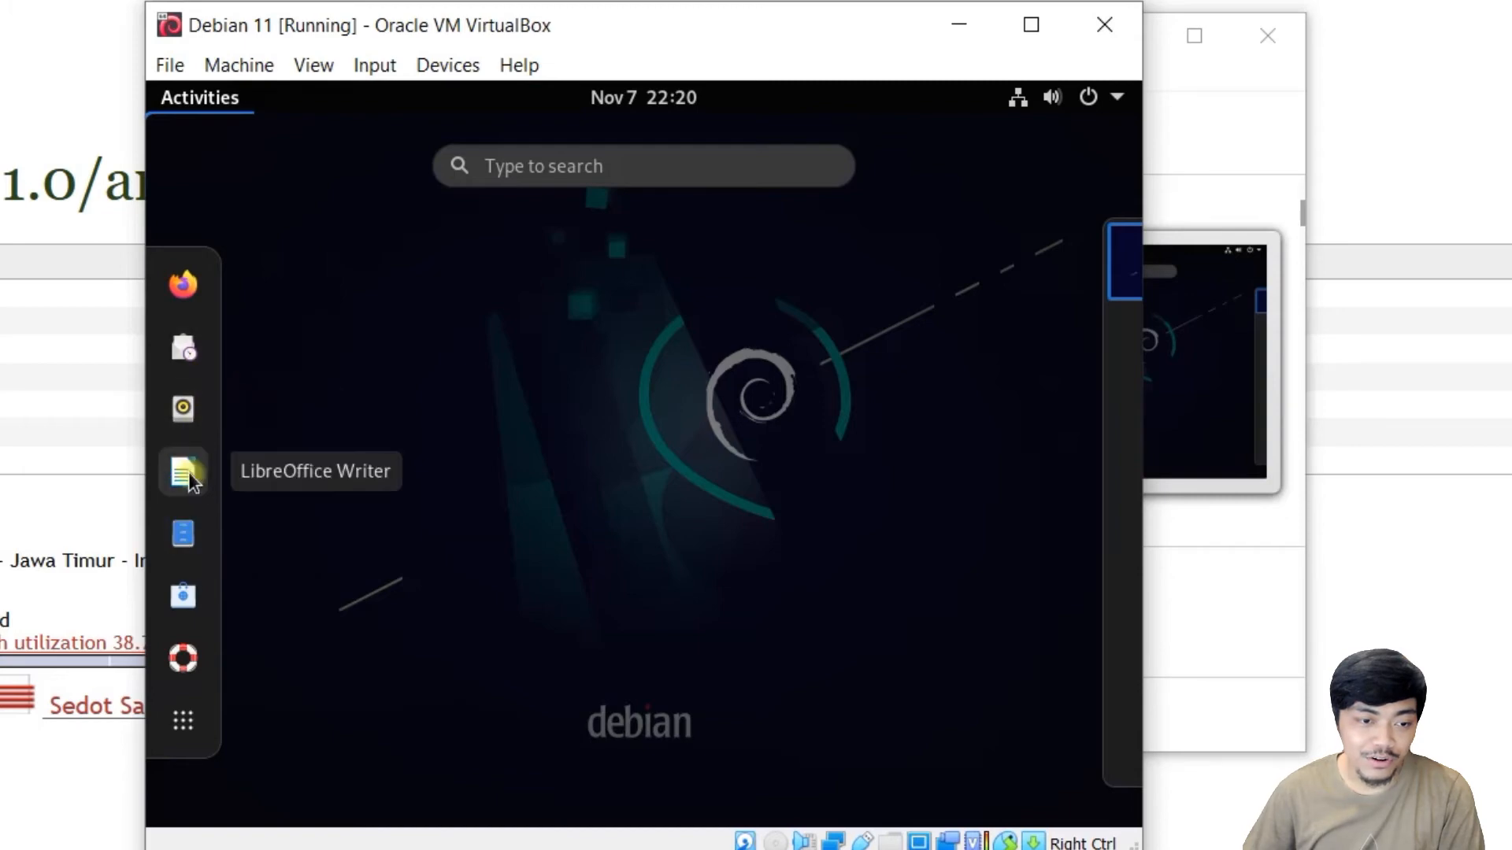
pyautogui.click(576, 171)
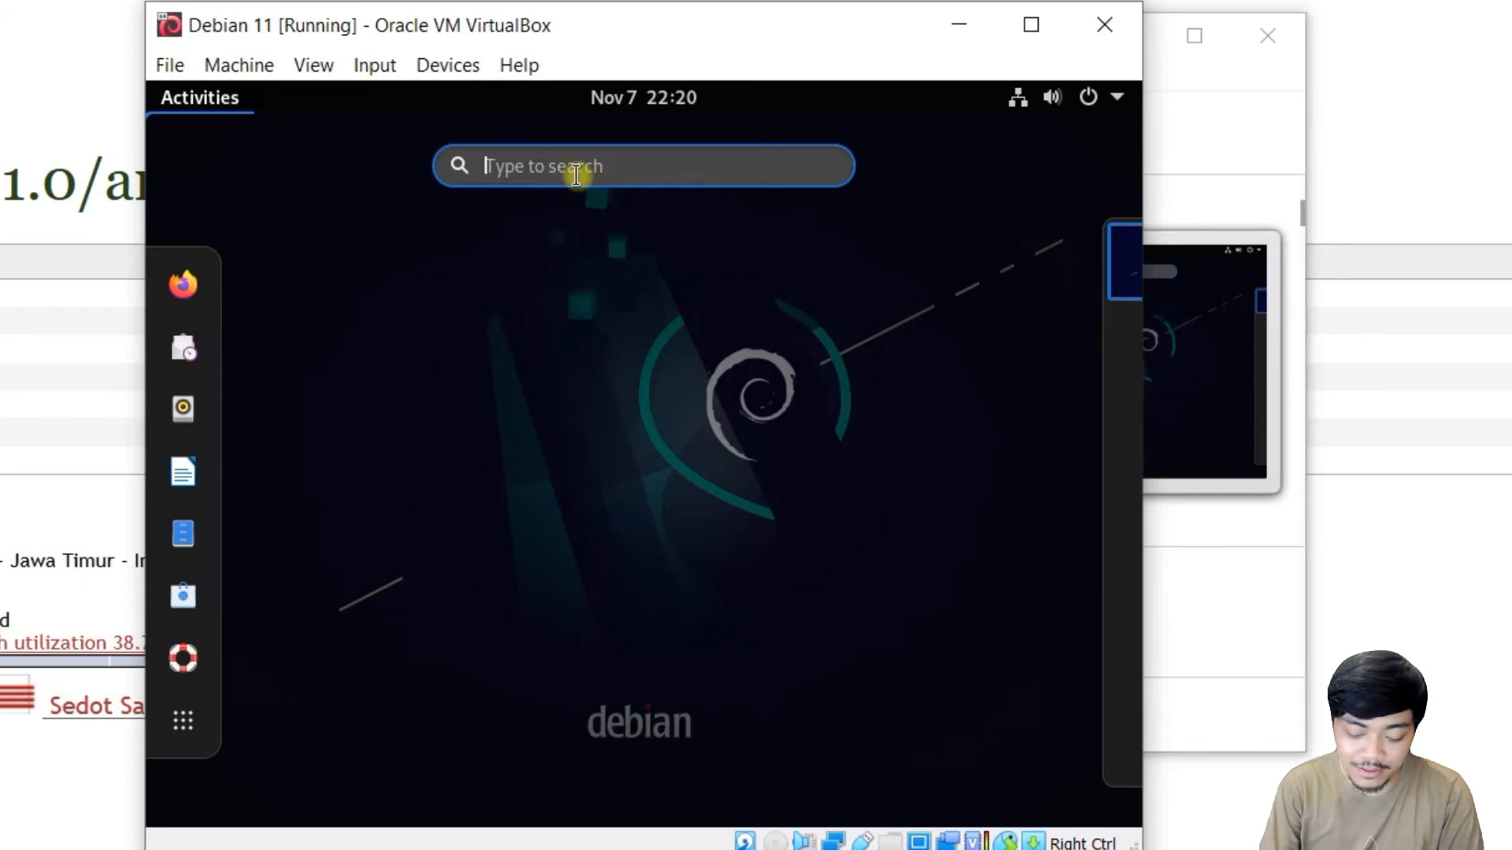
pyautogui.write('terminal')
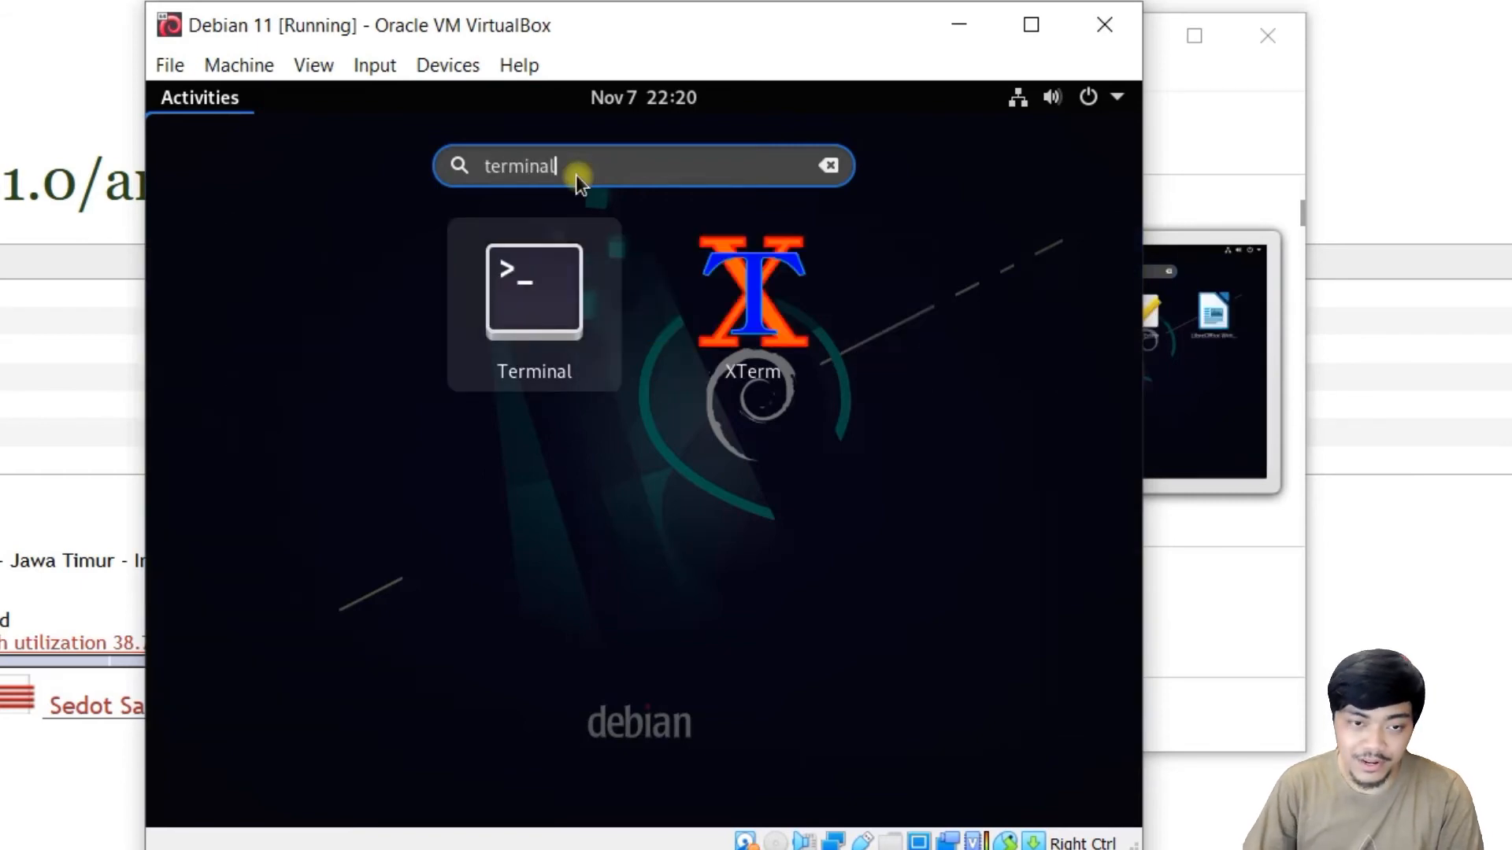
pyautogui.press('Return')
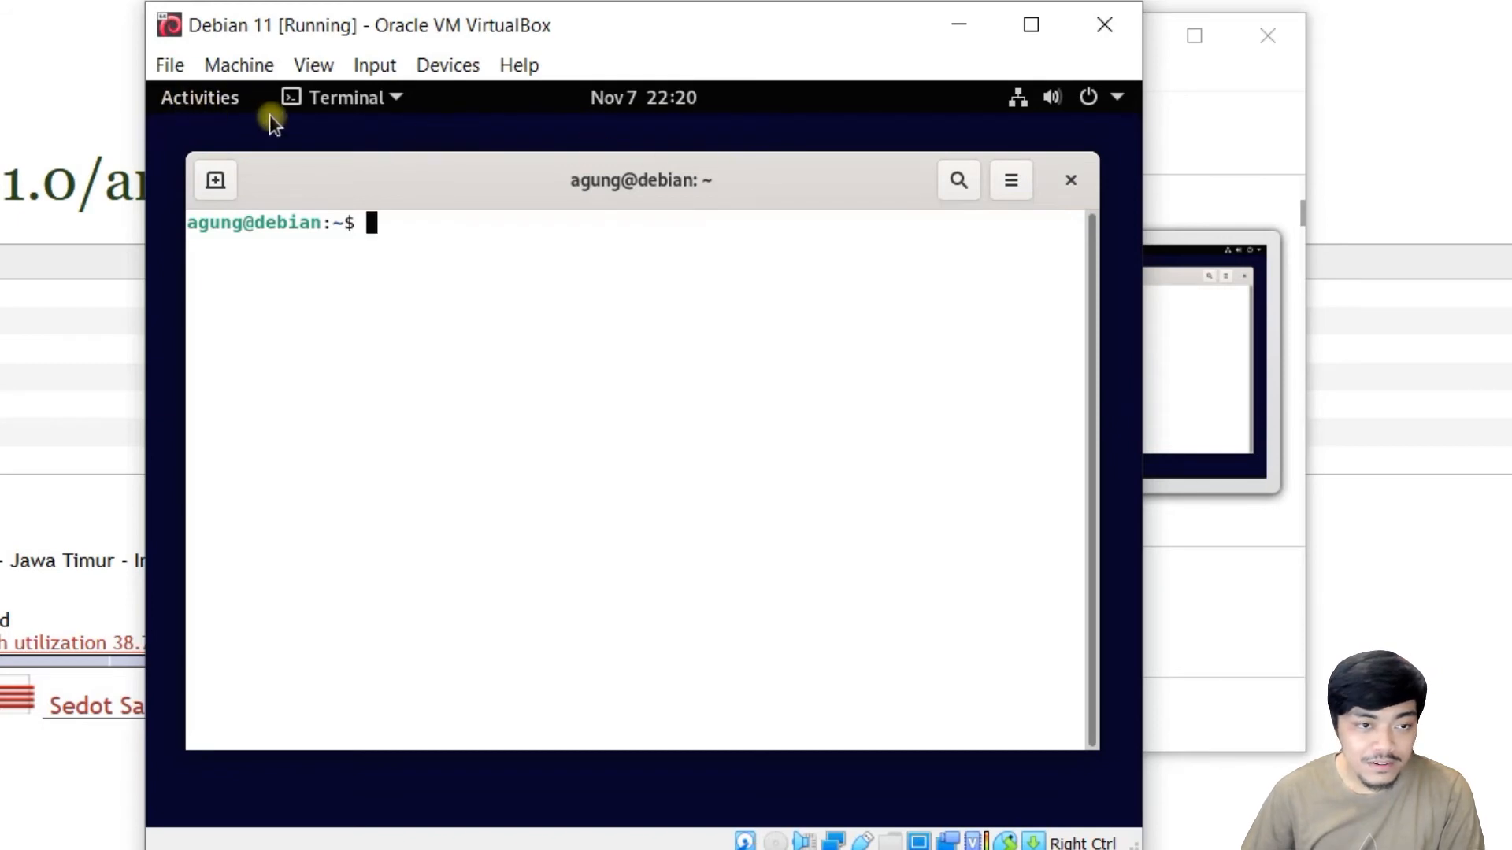
pyautogui.click(581, 262)
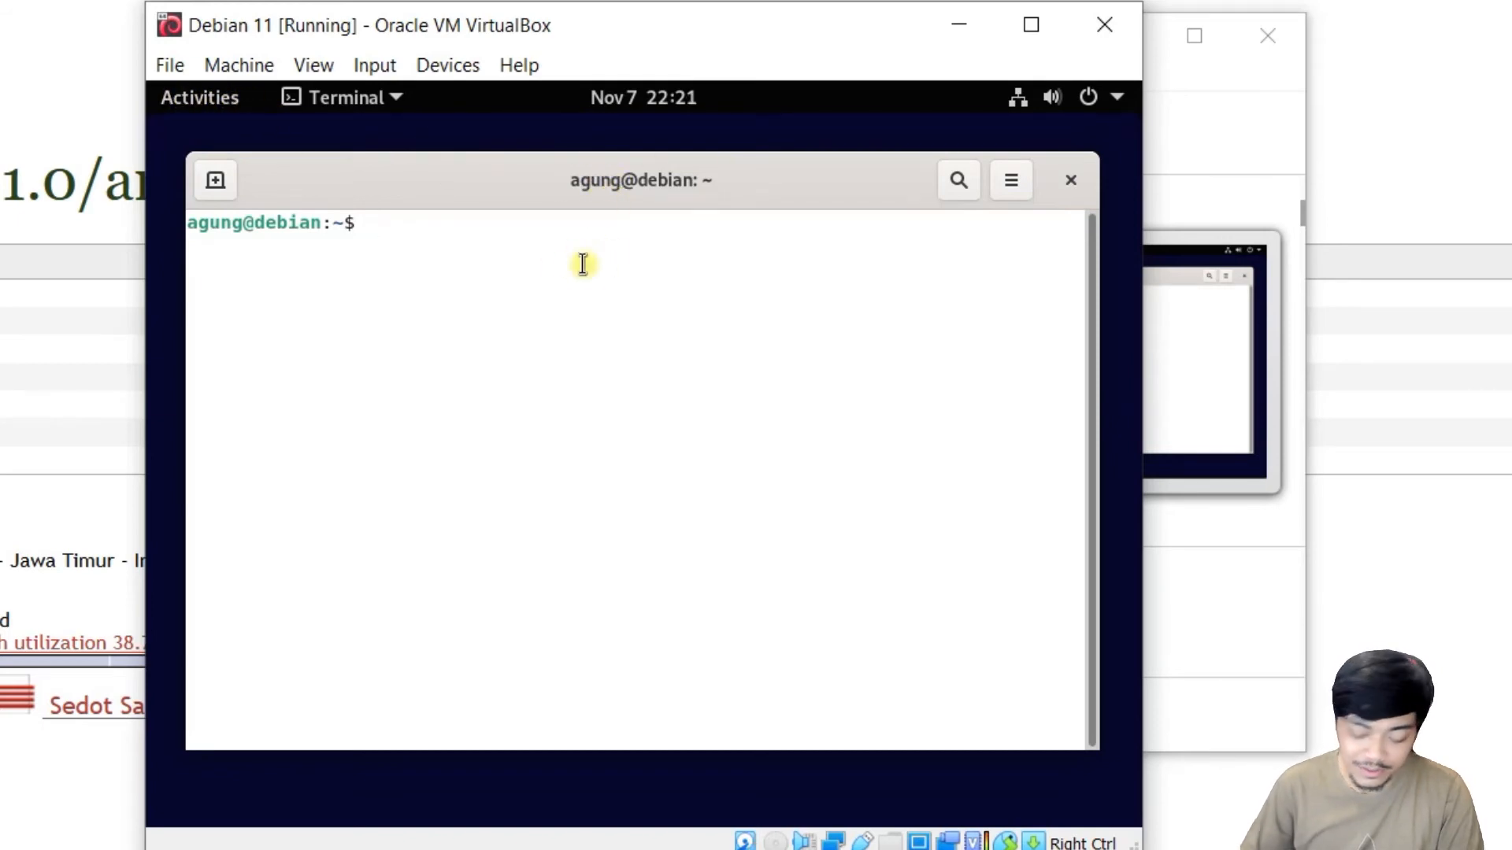
# Ping google.com to confirm internet access, then stop the ping.
pyautogui.write('apt up')
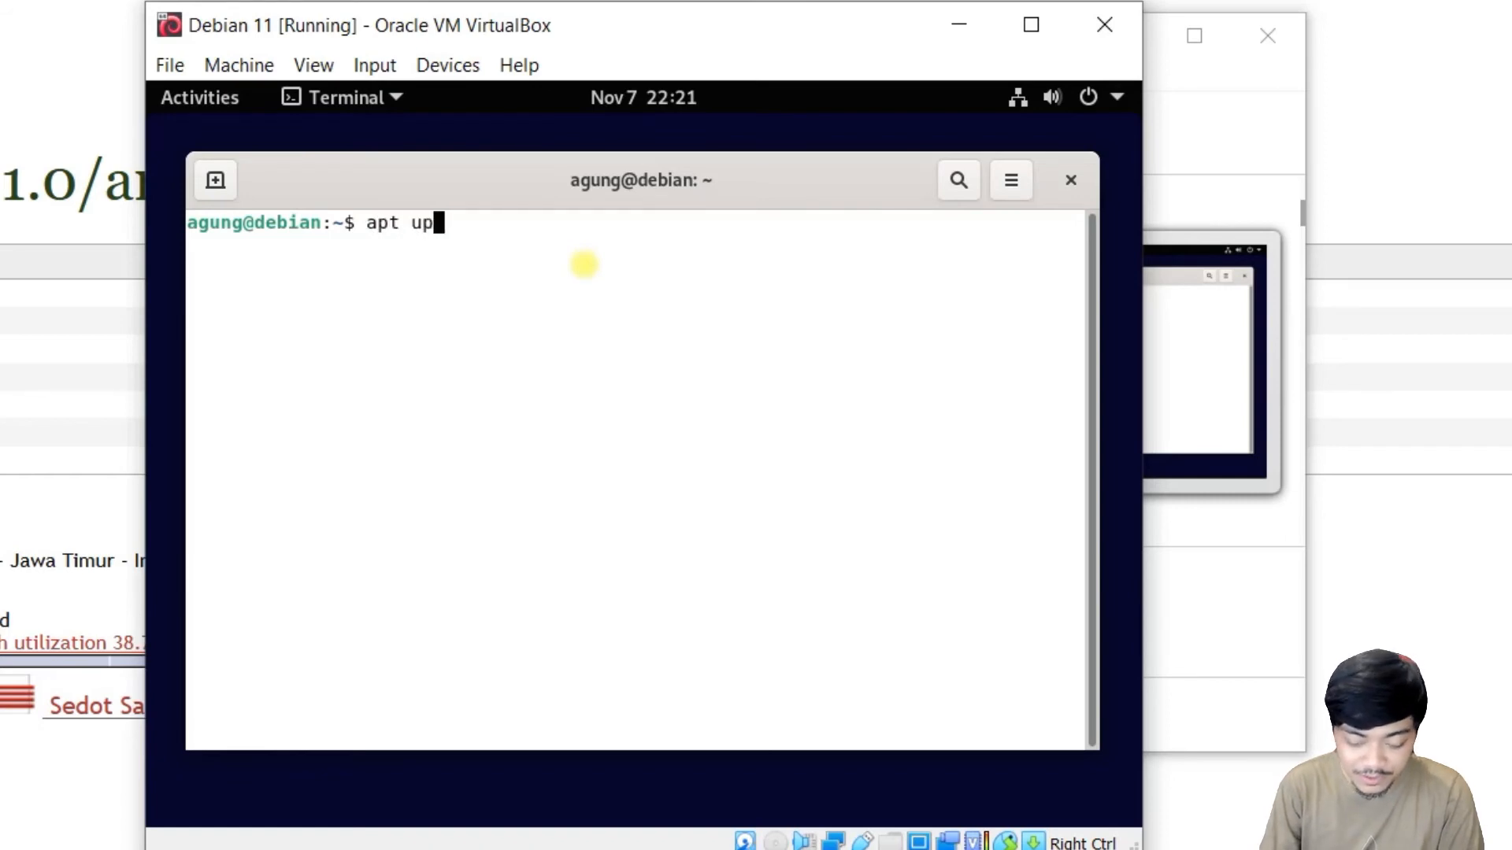
pyautogui.write('d')
pyautogui.press('BackSpace')
pyautogui.press('BackSpace')
pyautogui.press('BackSpace')
pyautogui.press('BackSpace')
pyautogui.press('BackSpace')
pyautogui.press('BackSpace')
pyautogui.press('BackSpace')
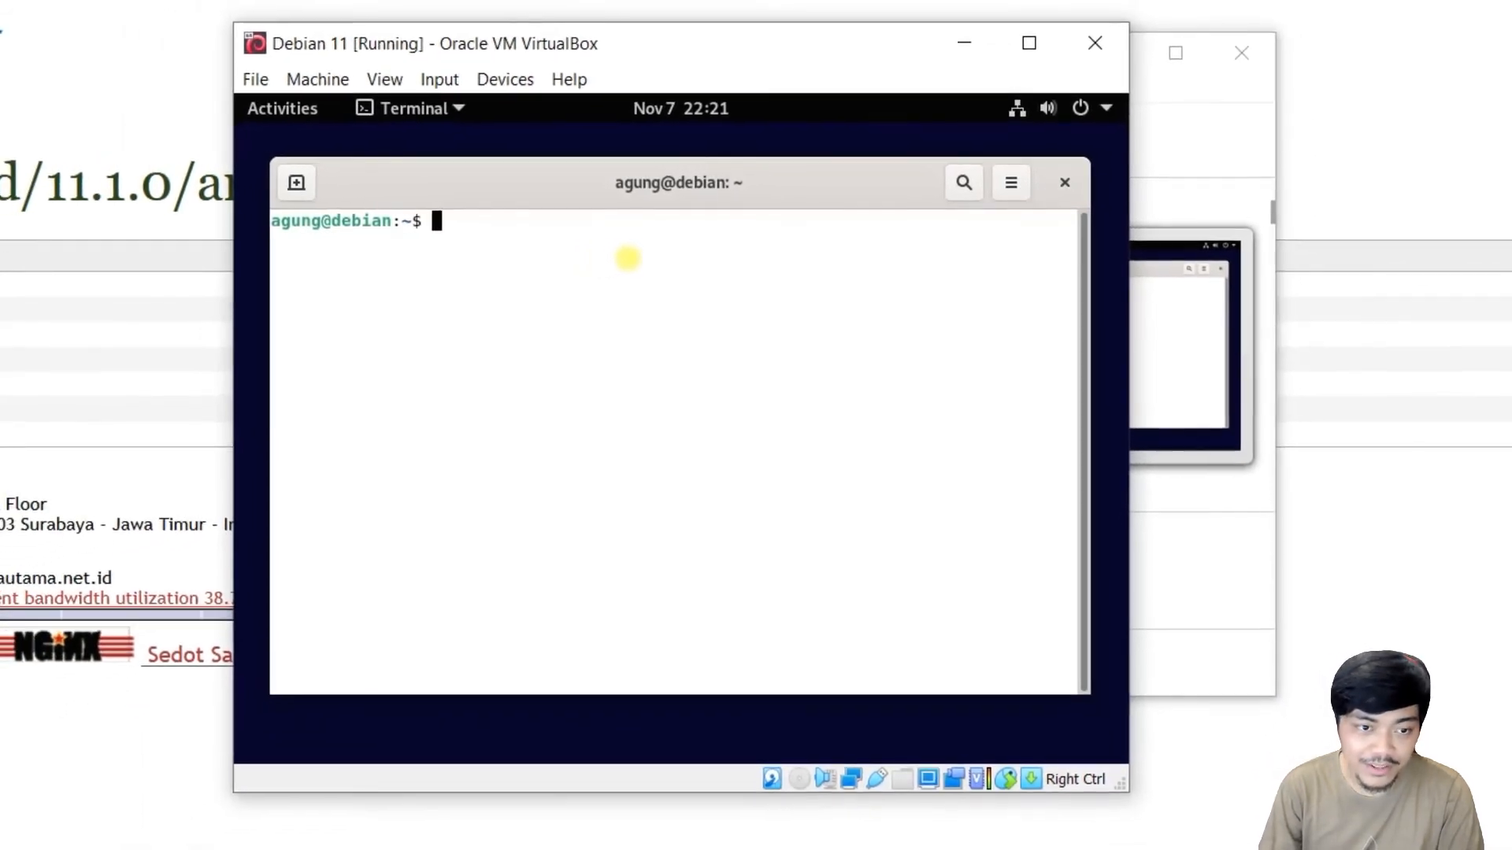
pyautogui.write('ping googlec')
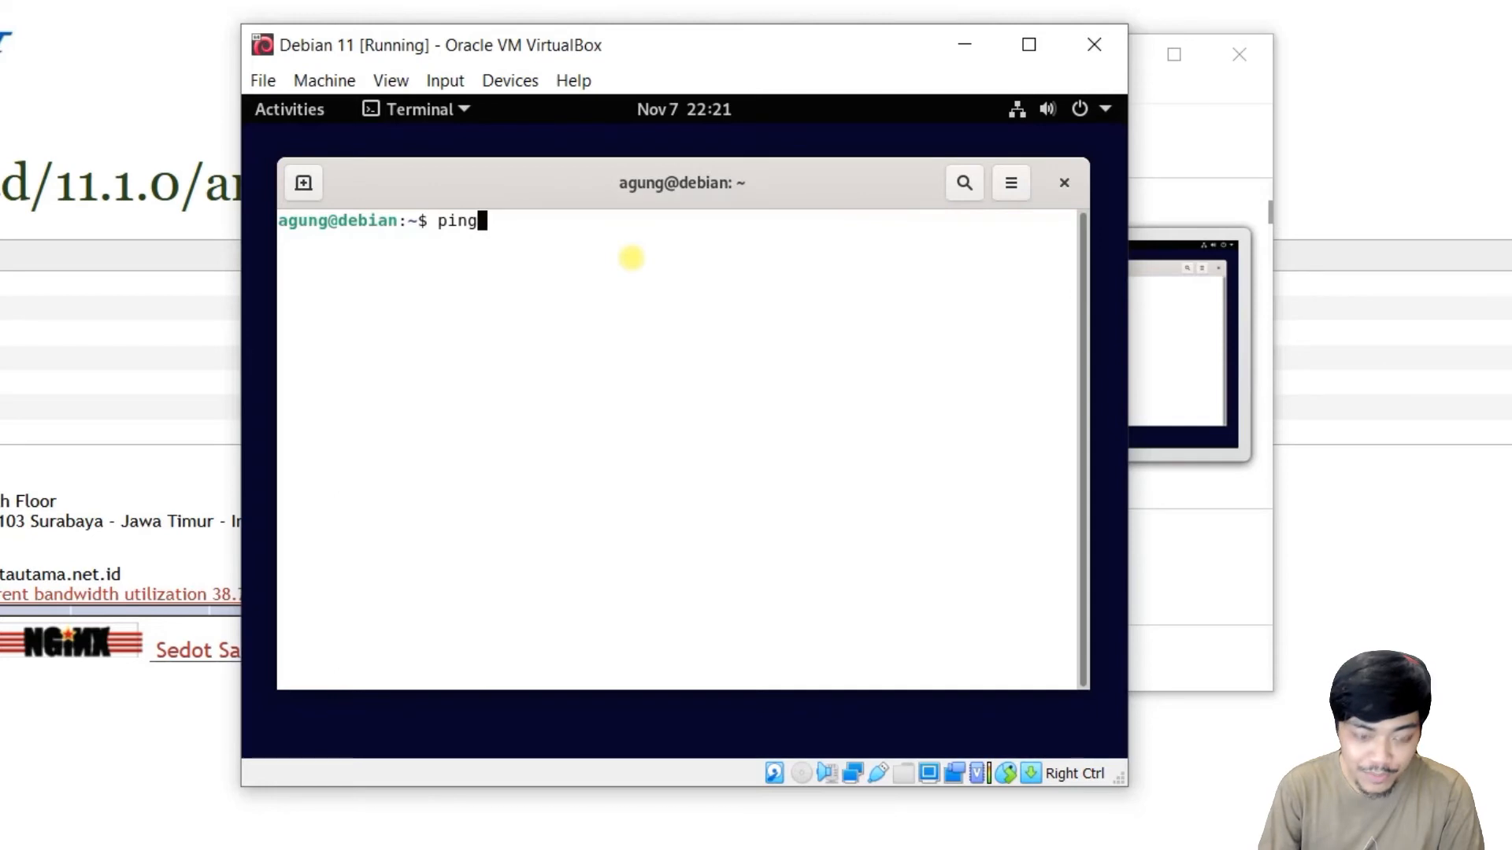
pyautogui.press('BackSpace')
pyautogui.write('.com')
pyautogui.press('Return')
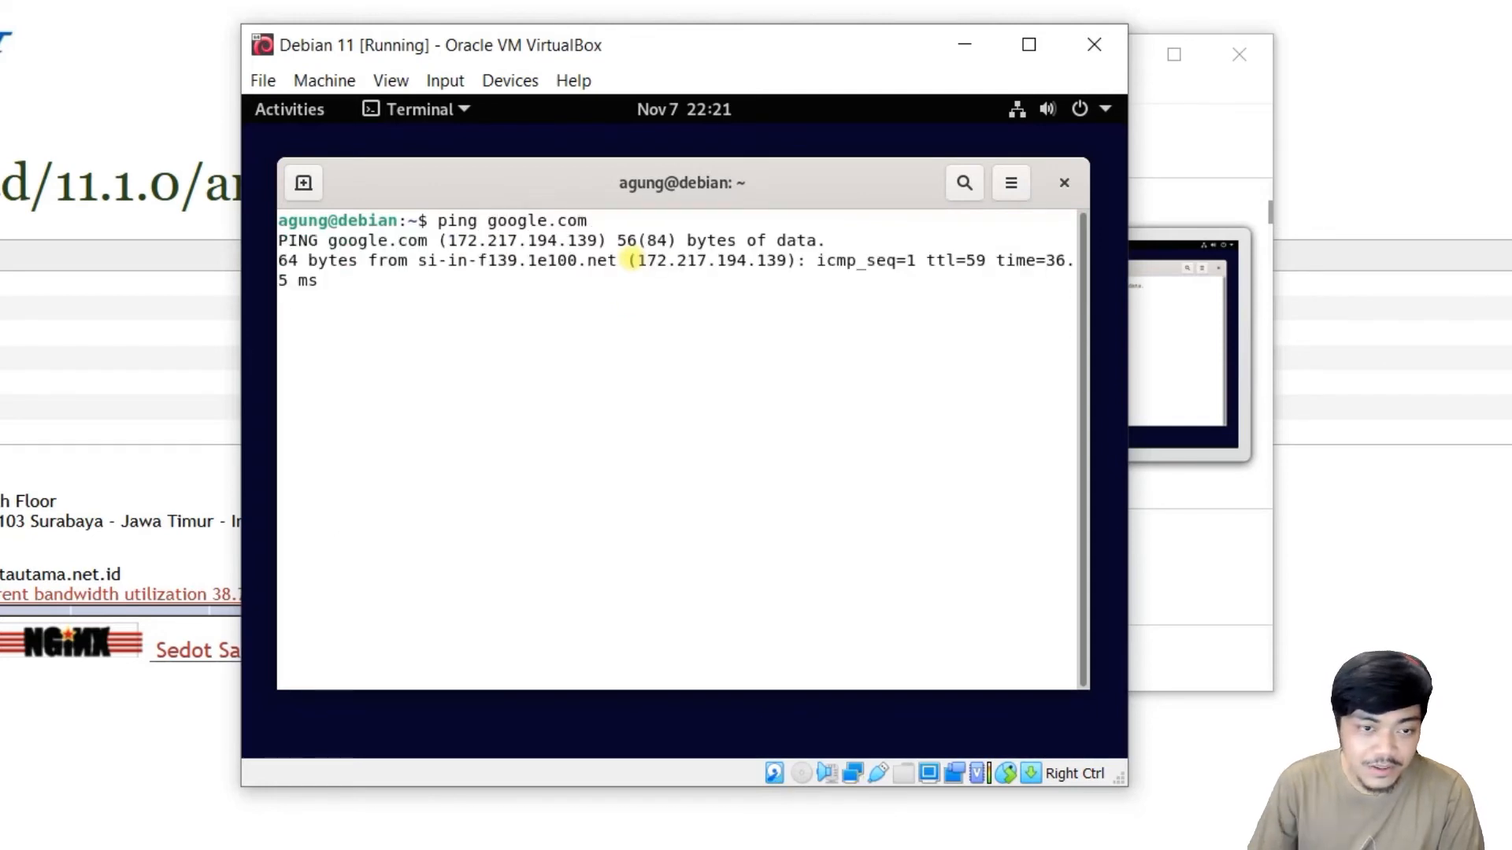
pyautogui.hotkey('ctrl', 'c')
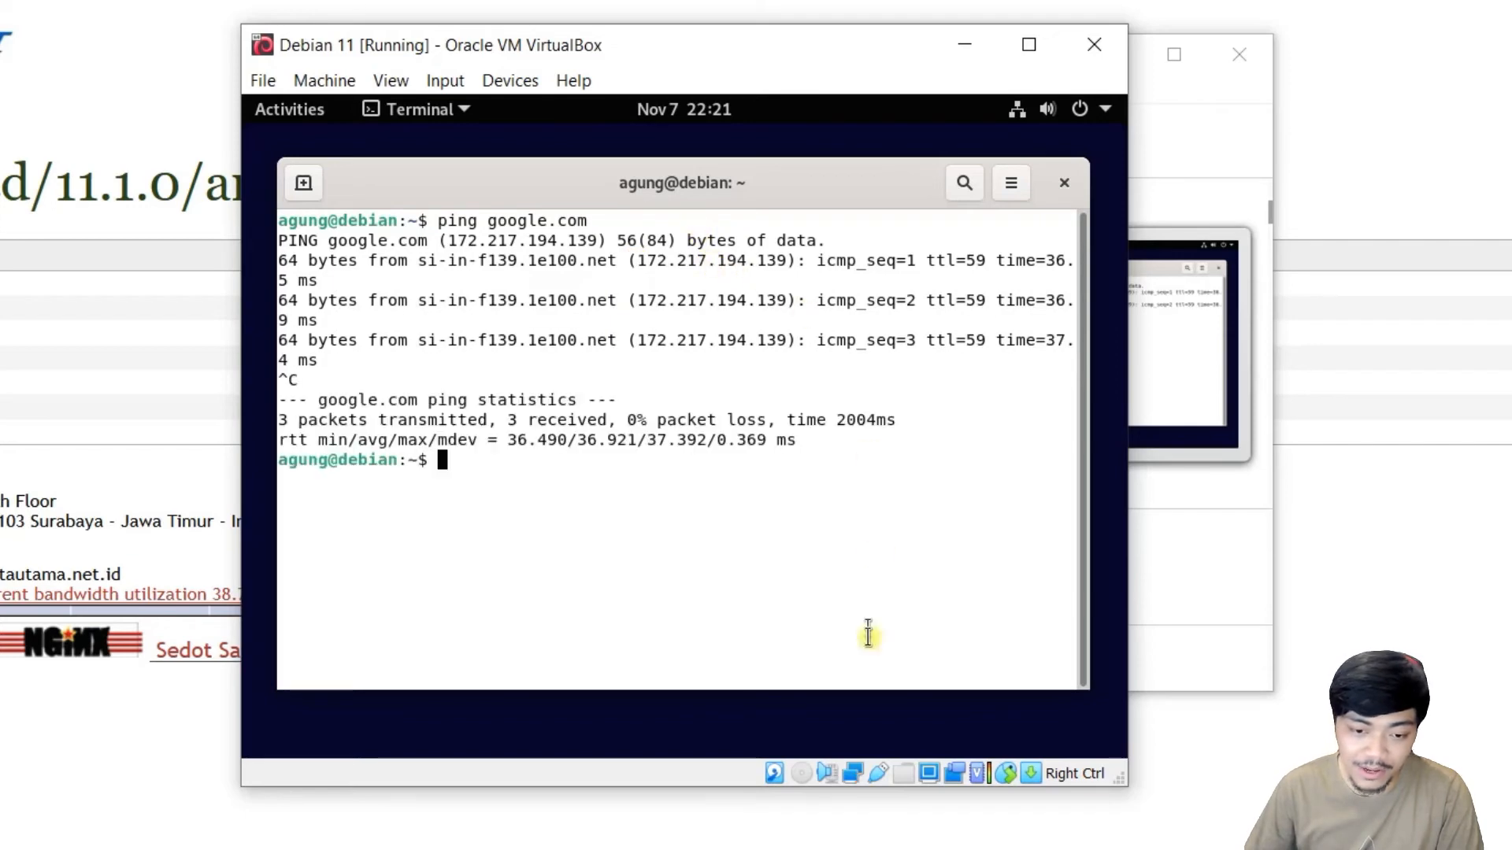
# Run ip a, highlighting enp0s3's 10.0.2.15 address, then type sudo apt update.
pyautogui.moveTo(858, 782)
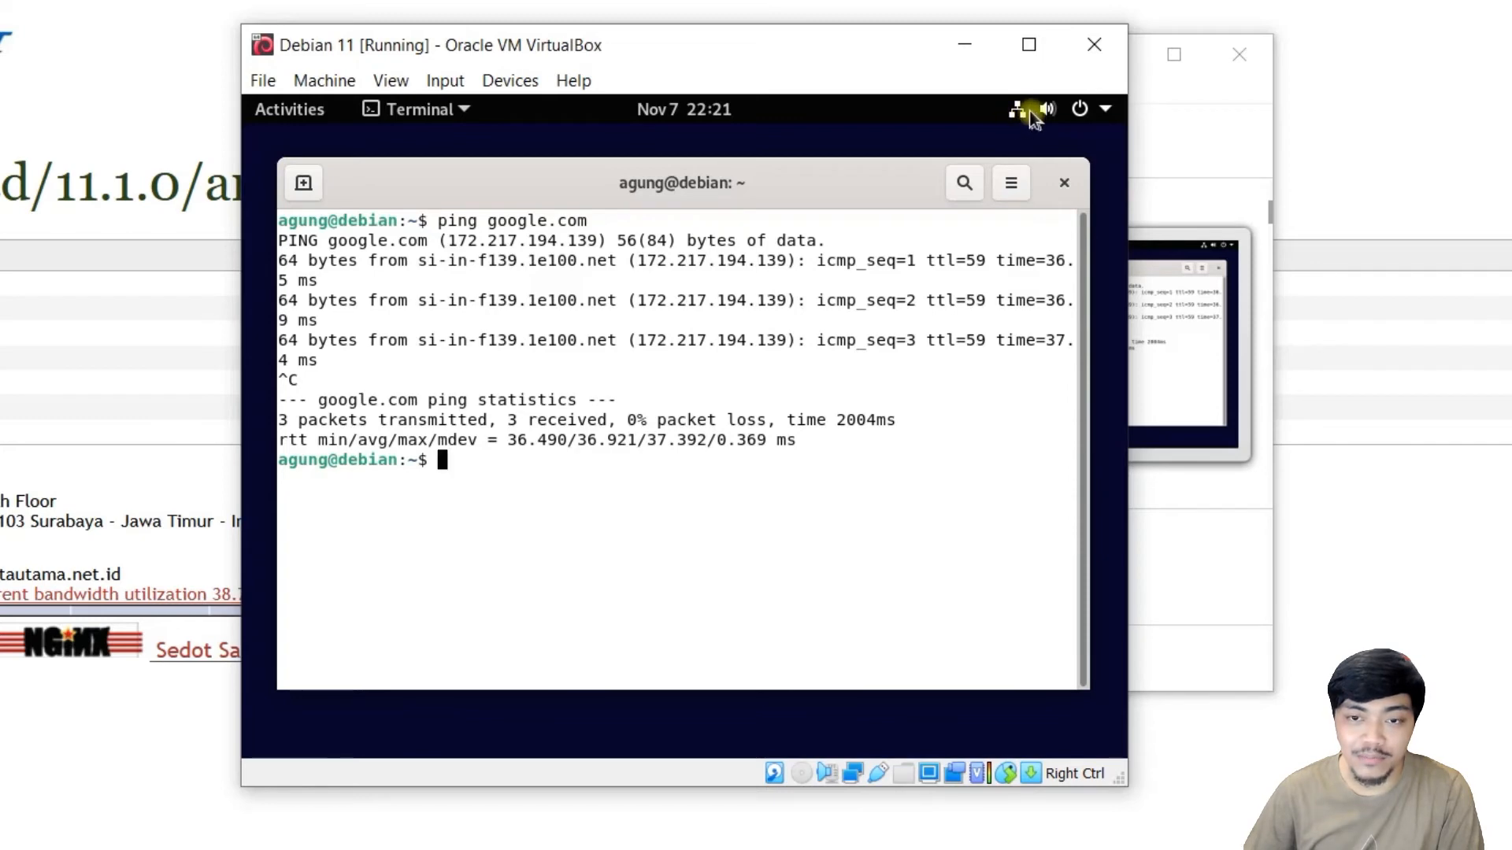
pyautogui.write('ip a')
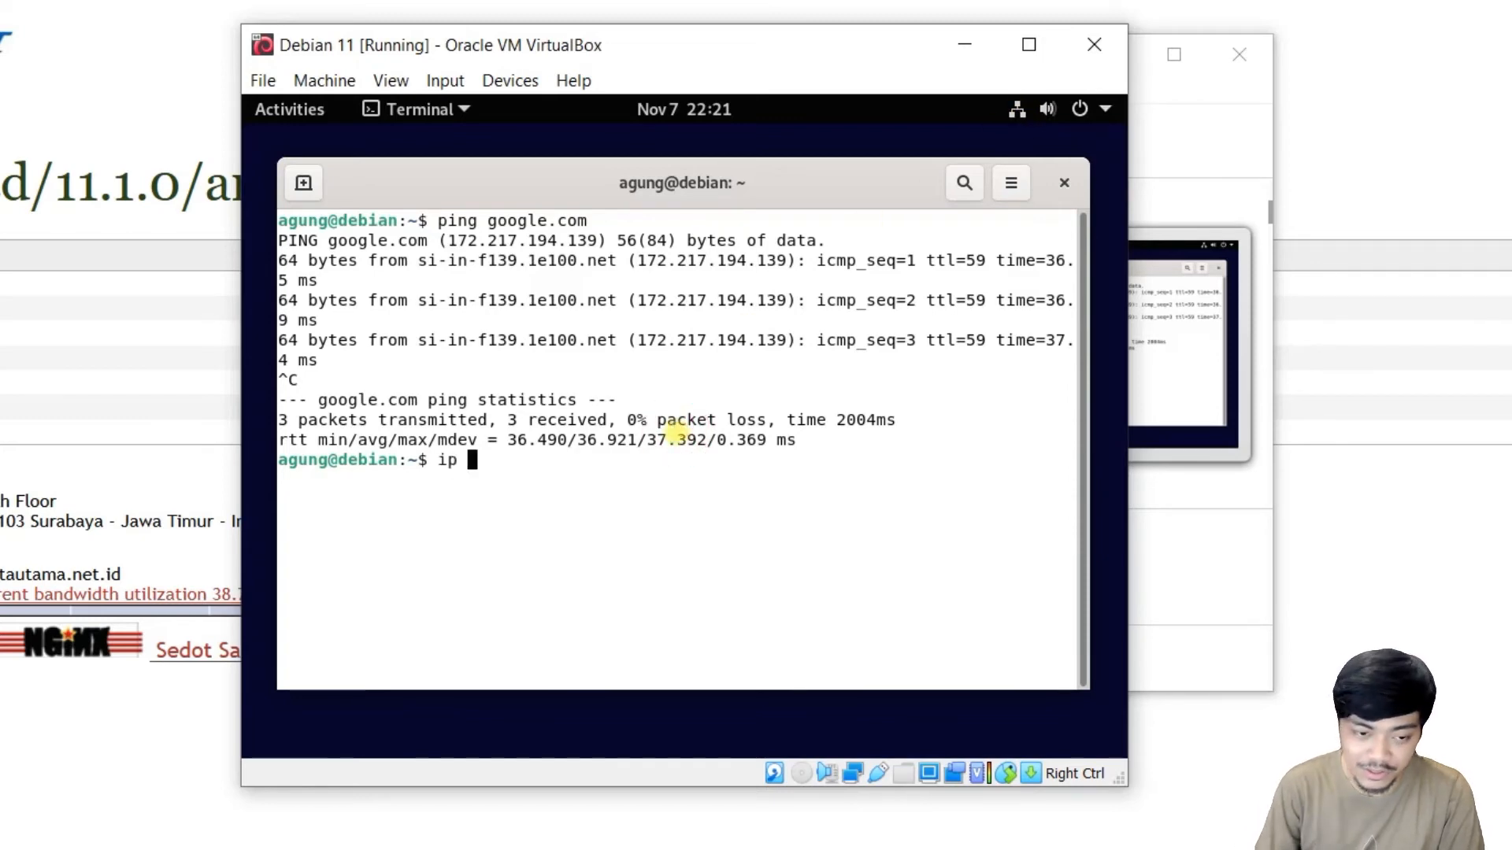
pyautogui.press('Return')
pyautogui.moveTo(367, 600); pyautogui.dragTo(483, 600)
pyautogui.click(483, 600)
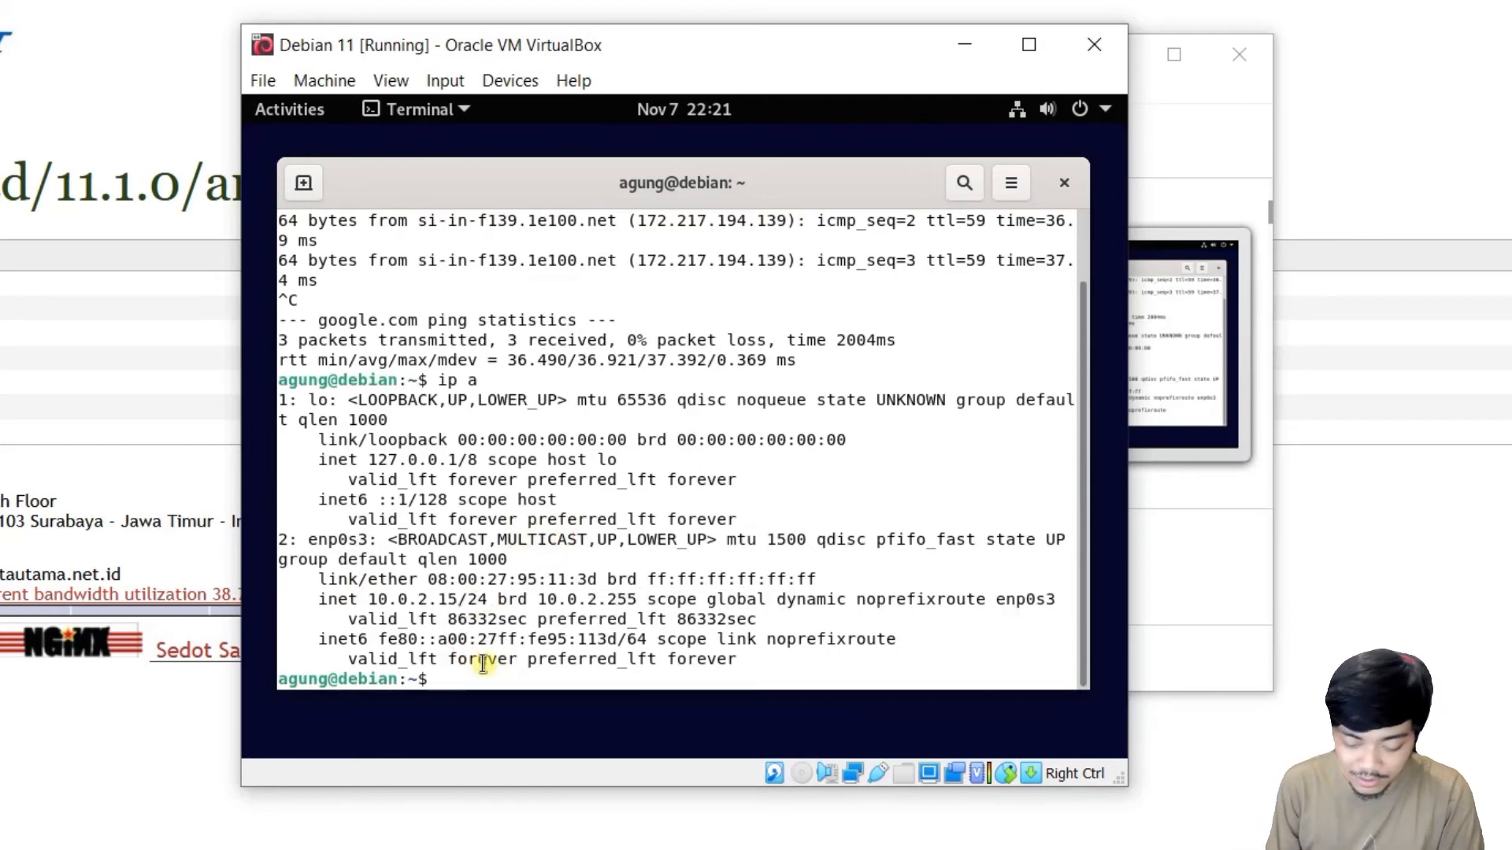
pyautogui.write('sudo a')
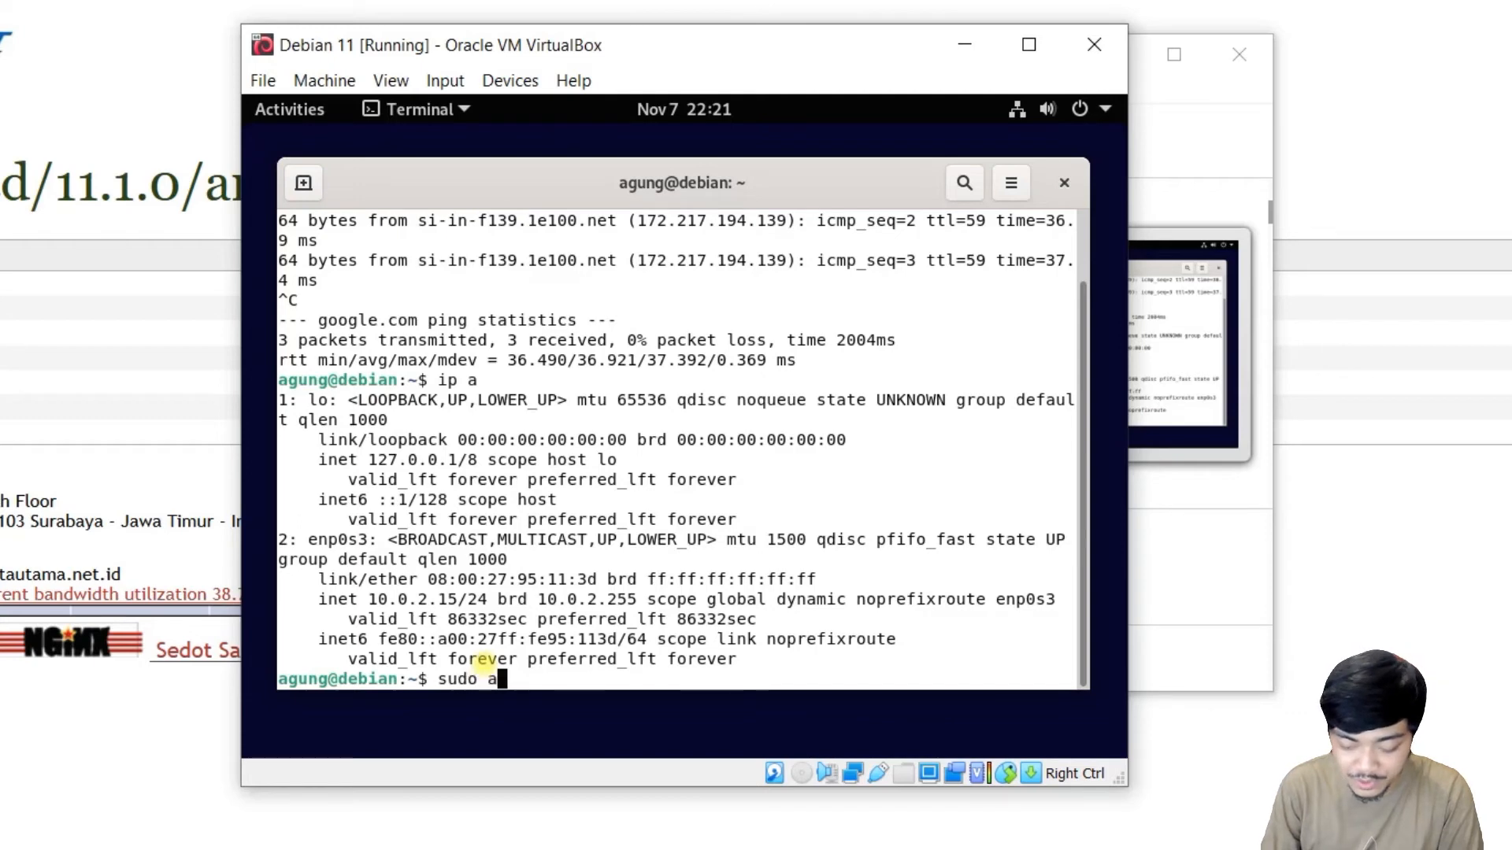
pyautogui.write('pt update')
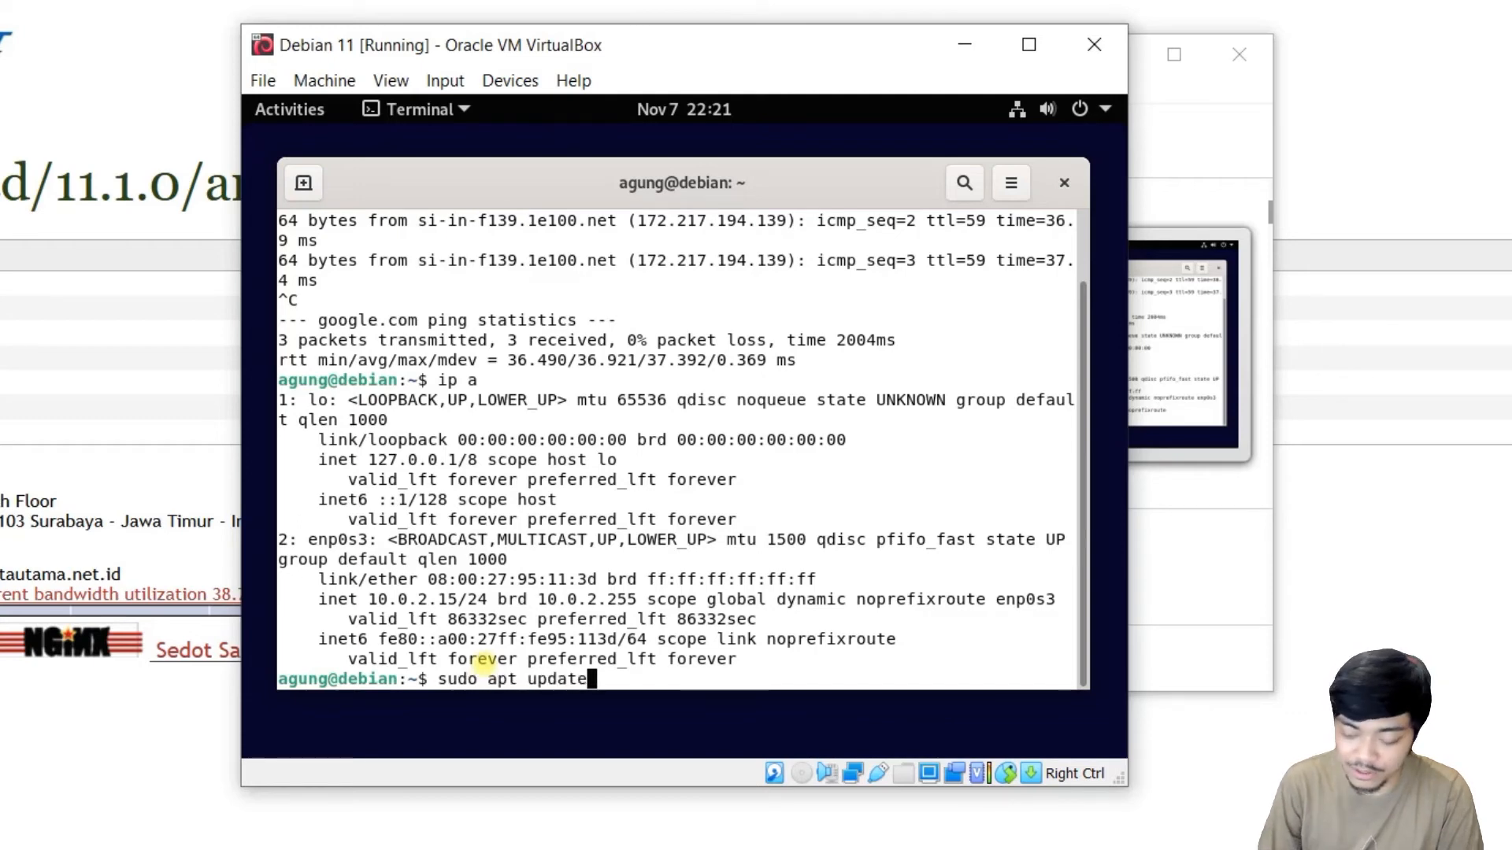
# Run sudo apt update with the user password; it fails as the user isn't in sudoers.
pyautogui.press('Return')
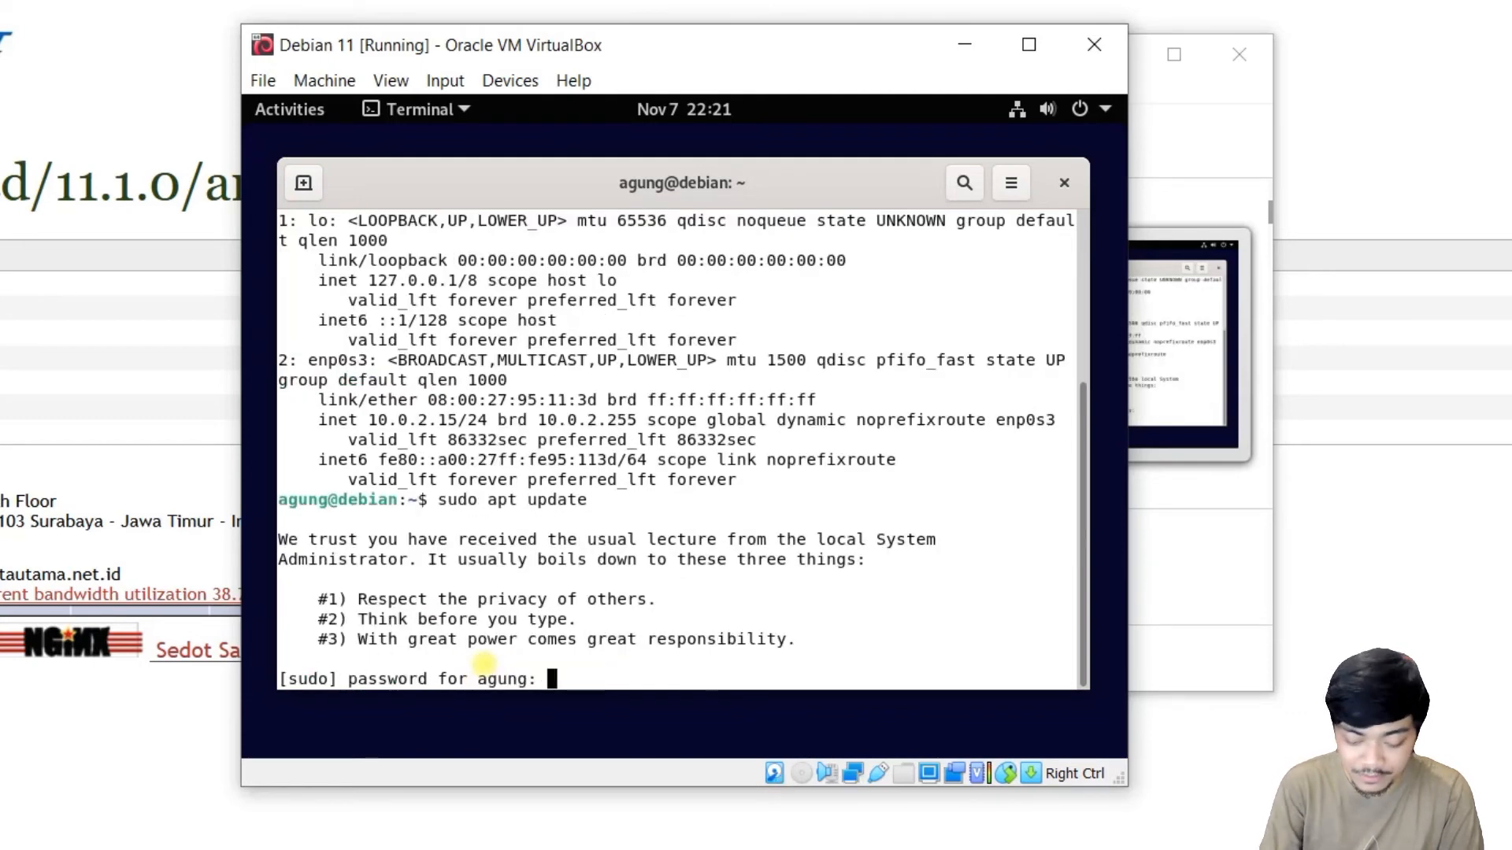
pyautogui.press('Return')
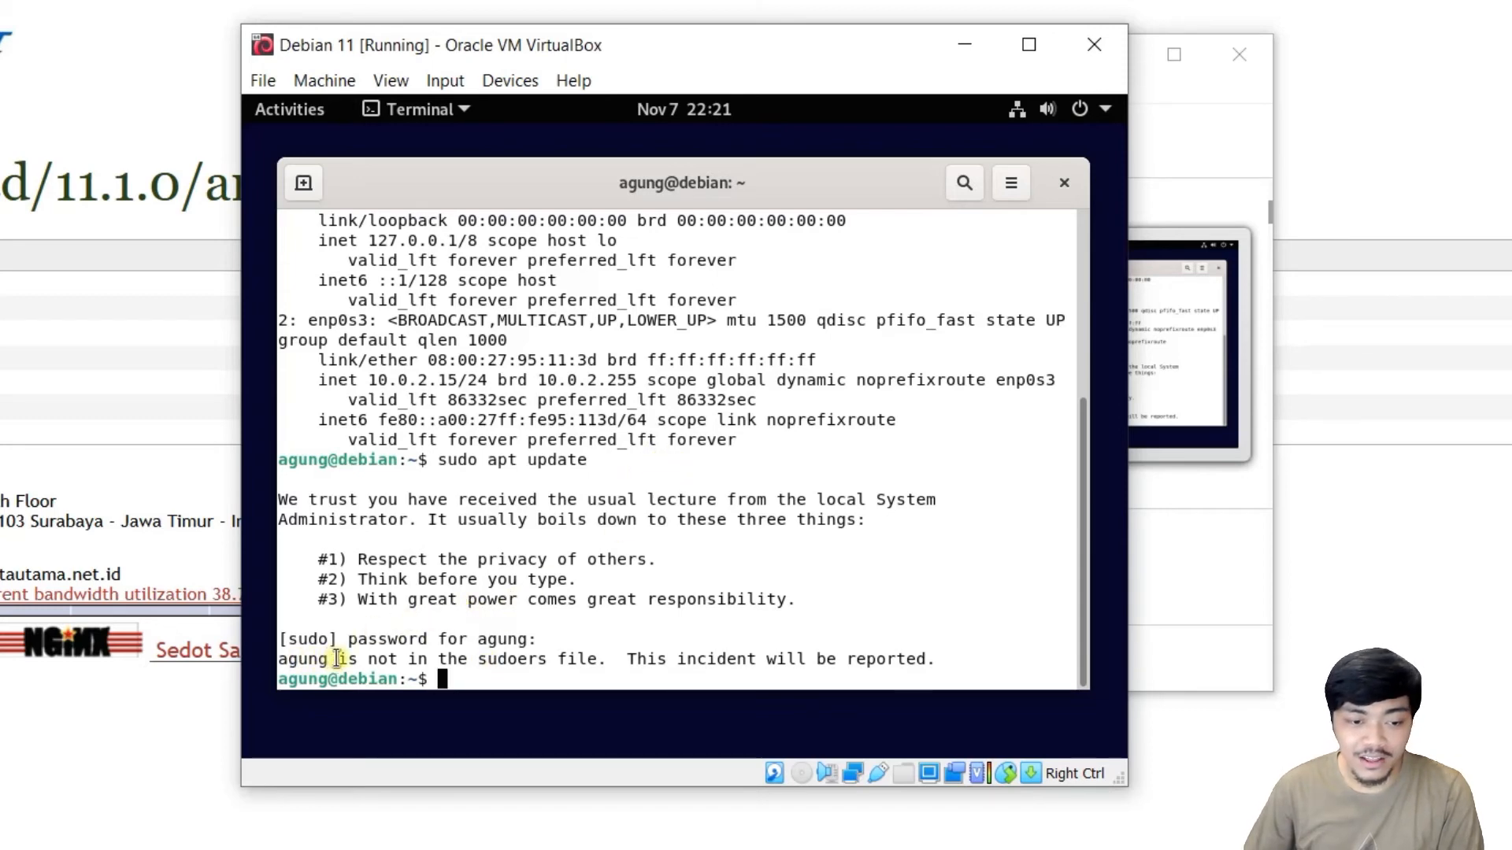
pyautogui.click(286, 658)
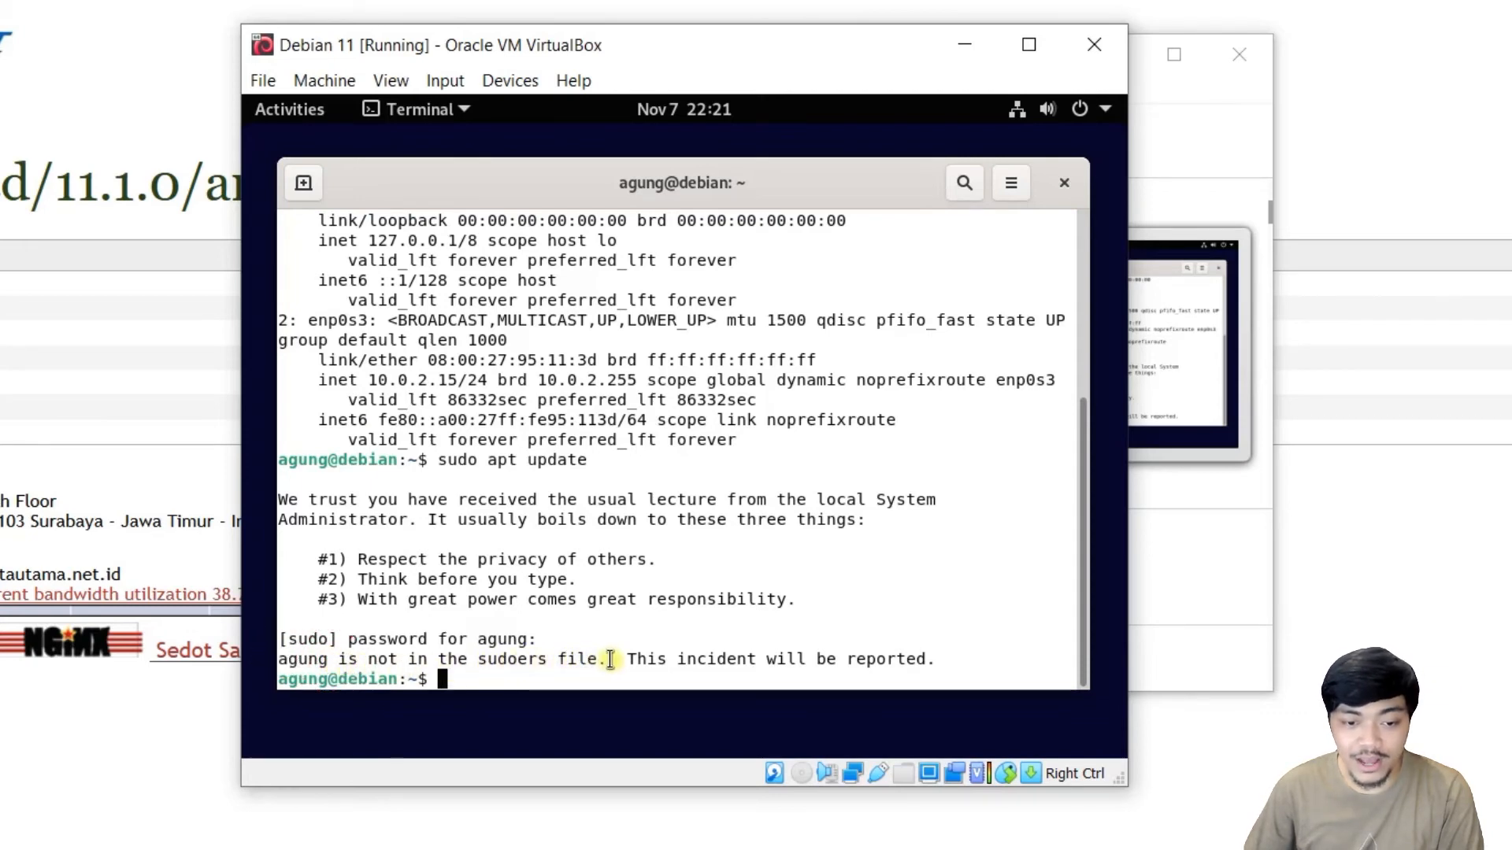
pyautogui.click(958, 631)
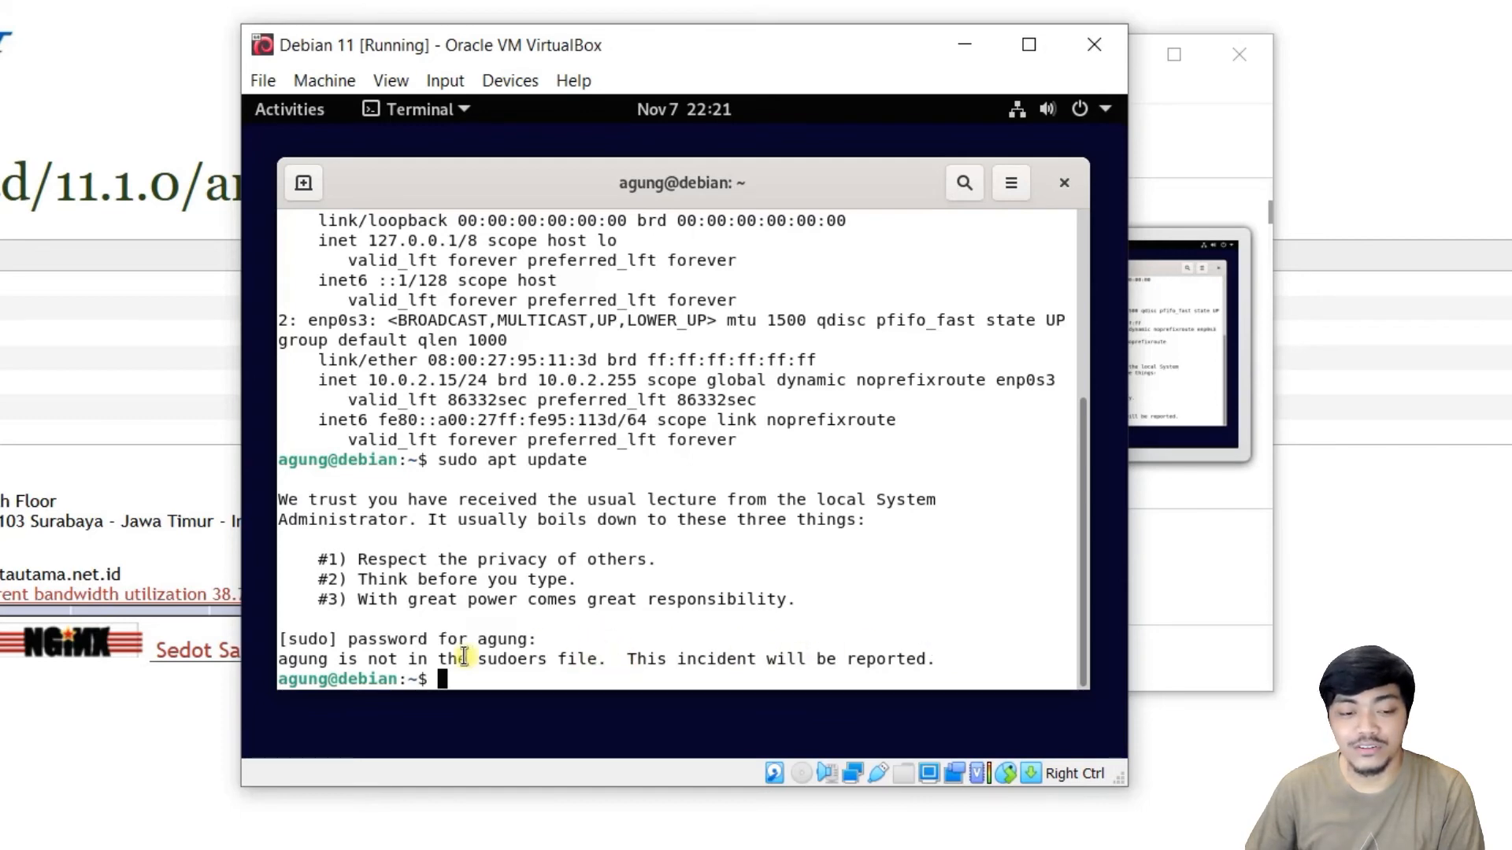
pyautogui.moveTo(475, 659); pyautogui.dragTo(609, 659)
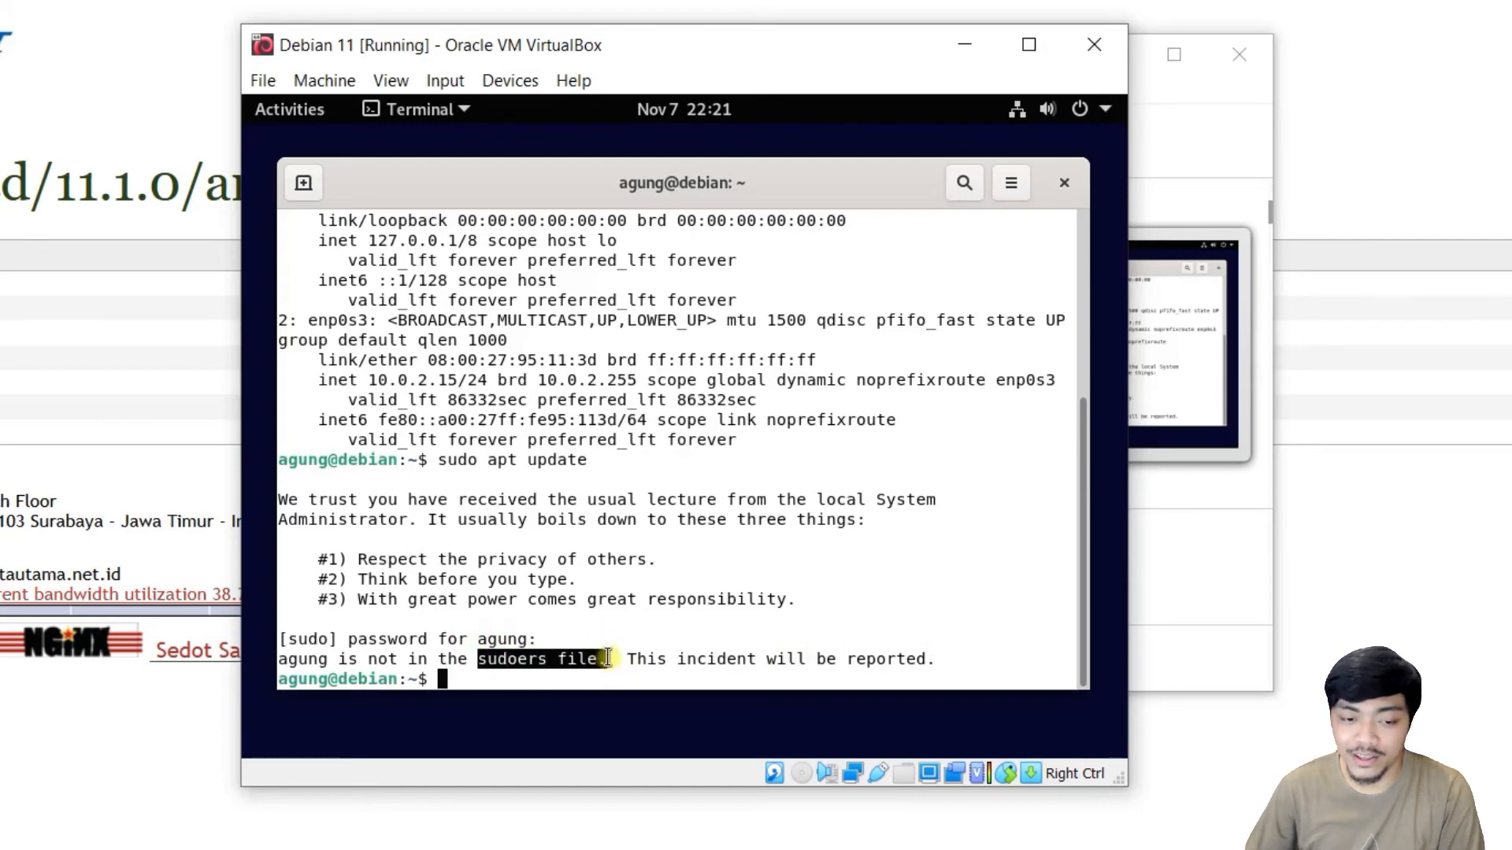
pyautogui.click(648, 590)
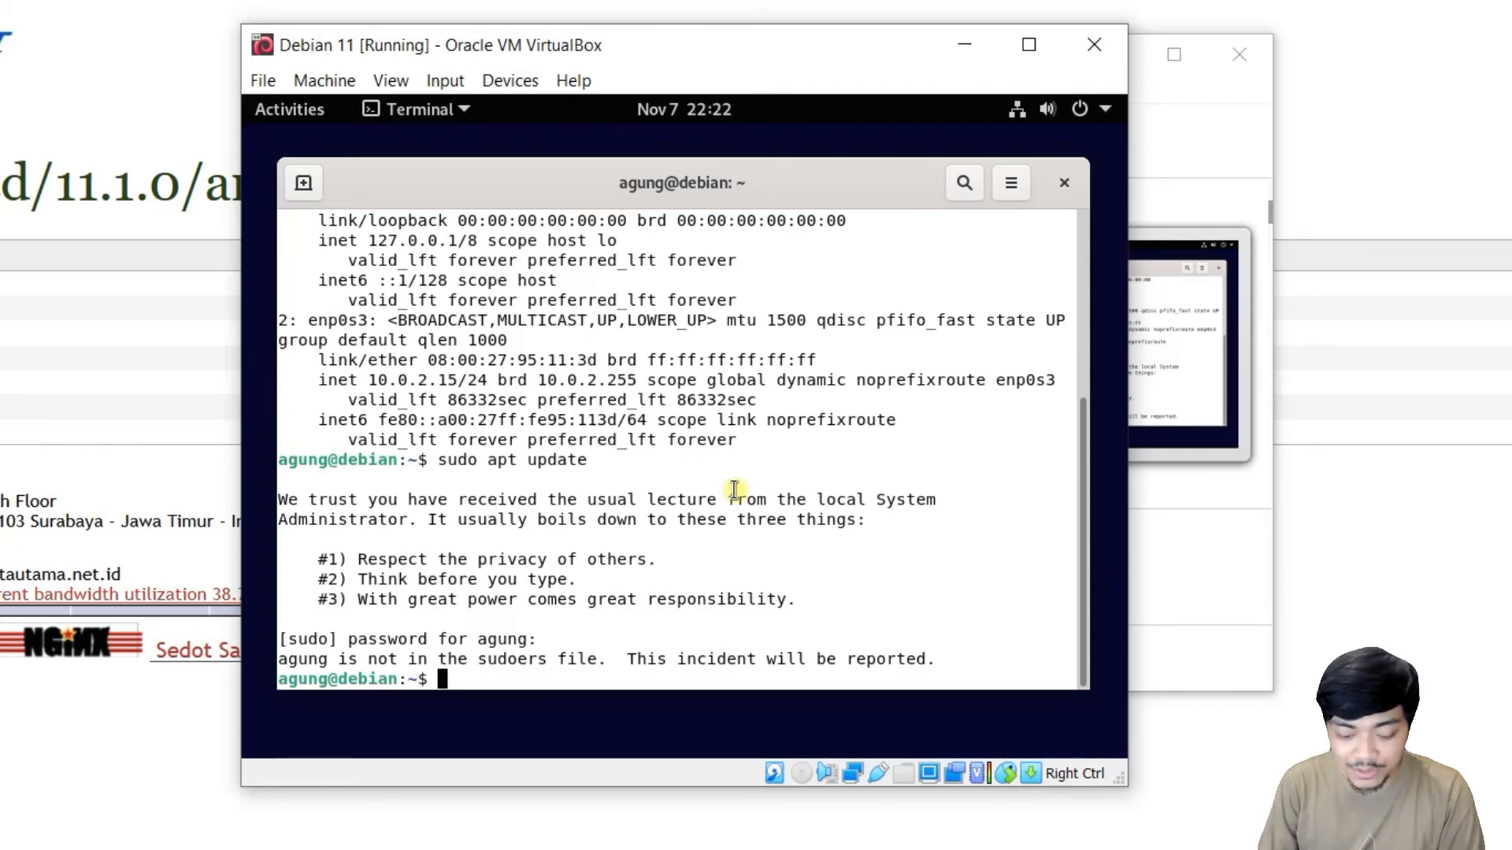
# Switch to the root account with su - and the root password.
pyautogui.write('su -')
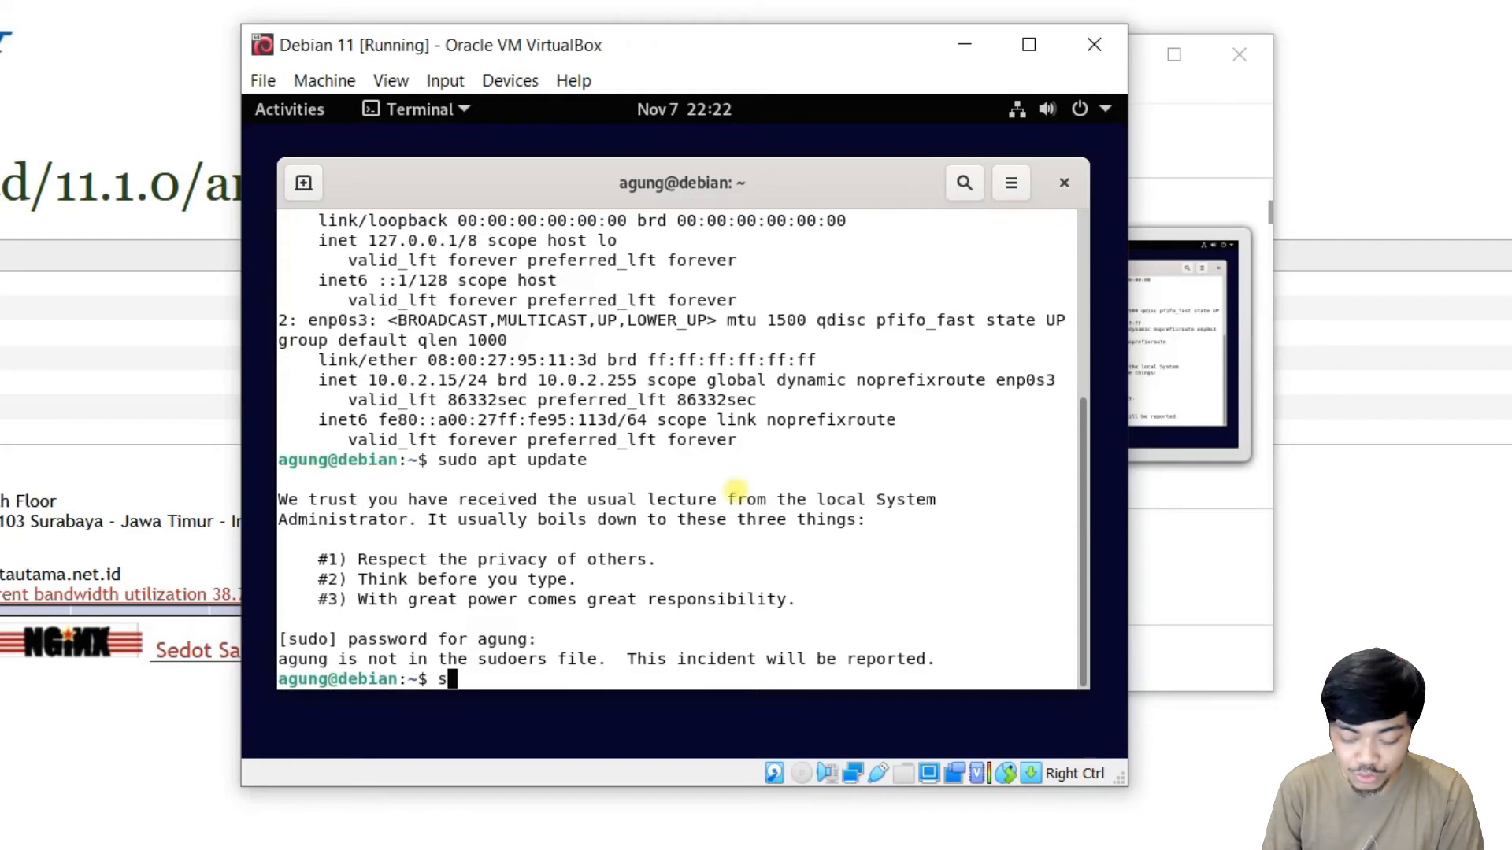
pyautogui.press('Return')
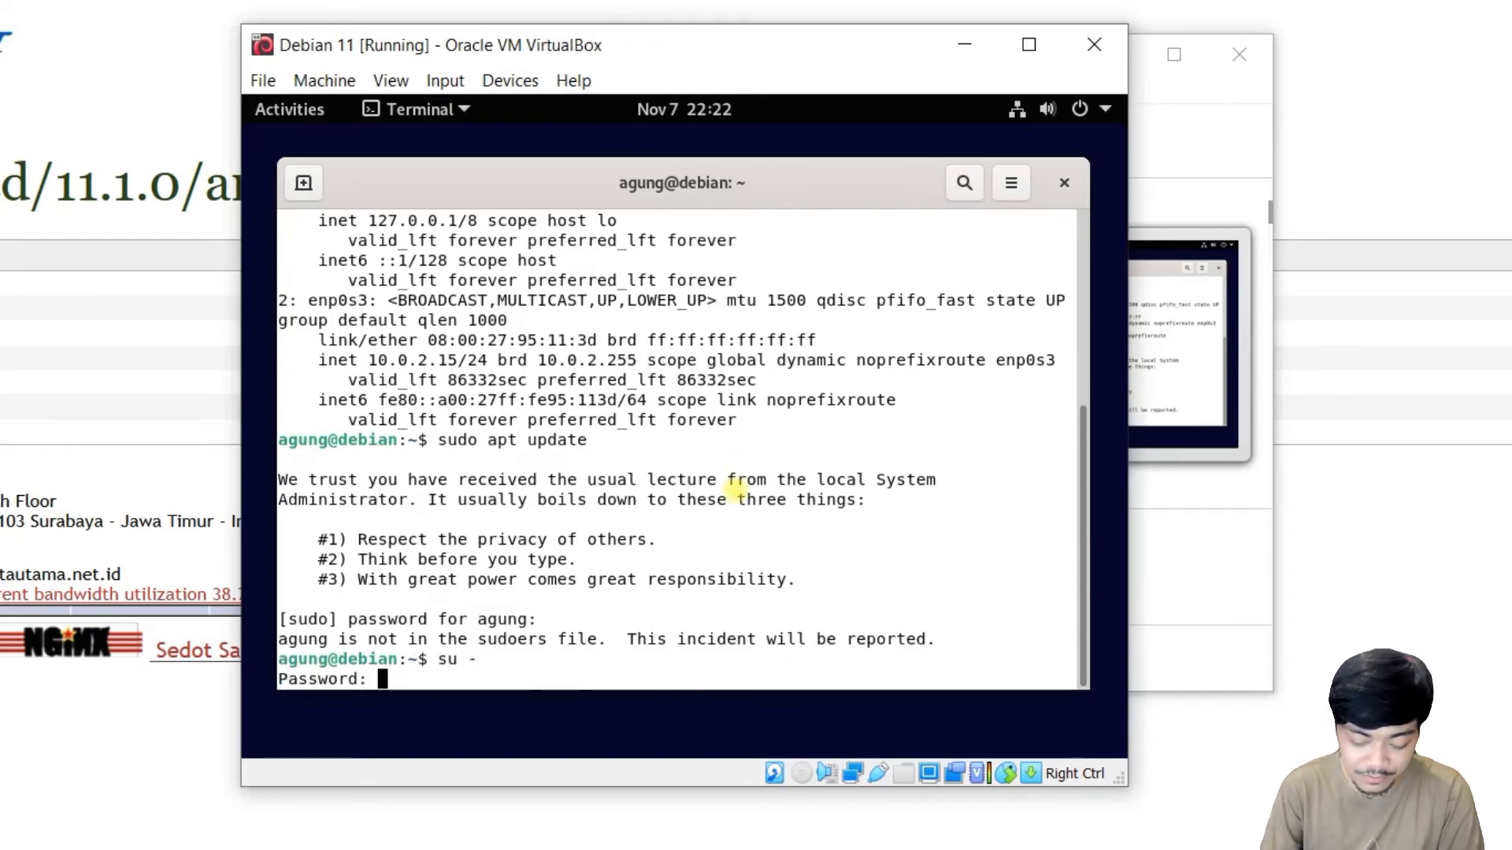
pyautogui.press('Return')
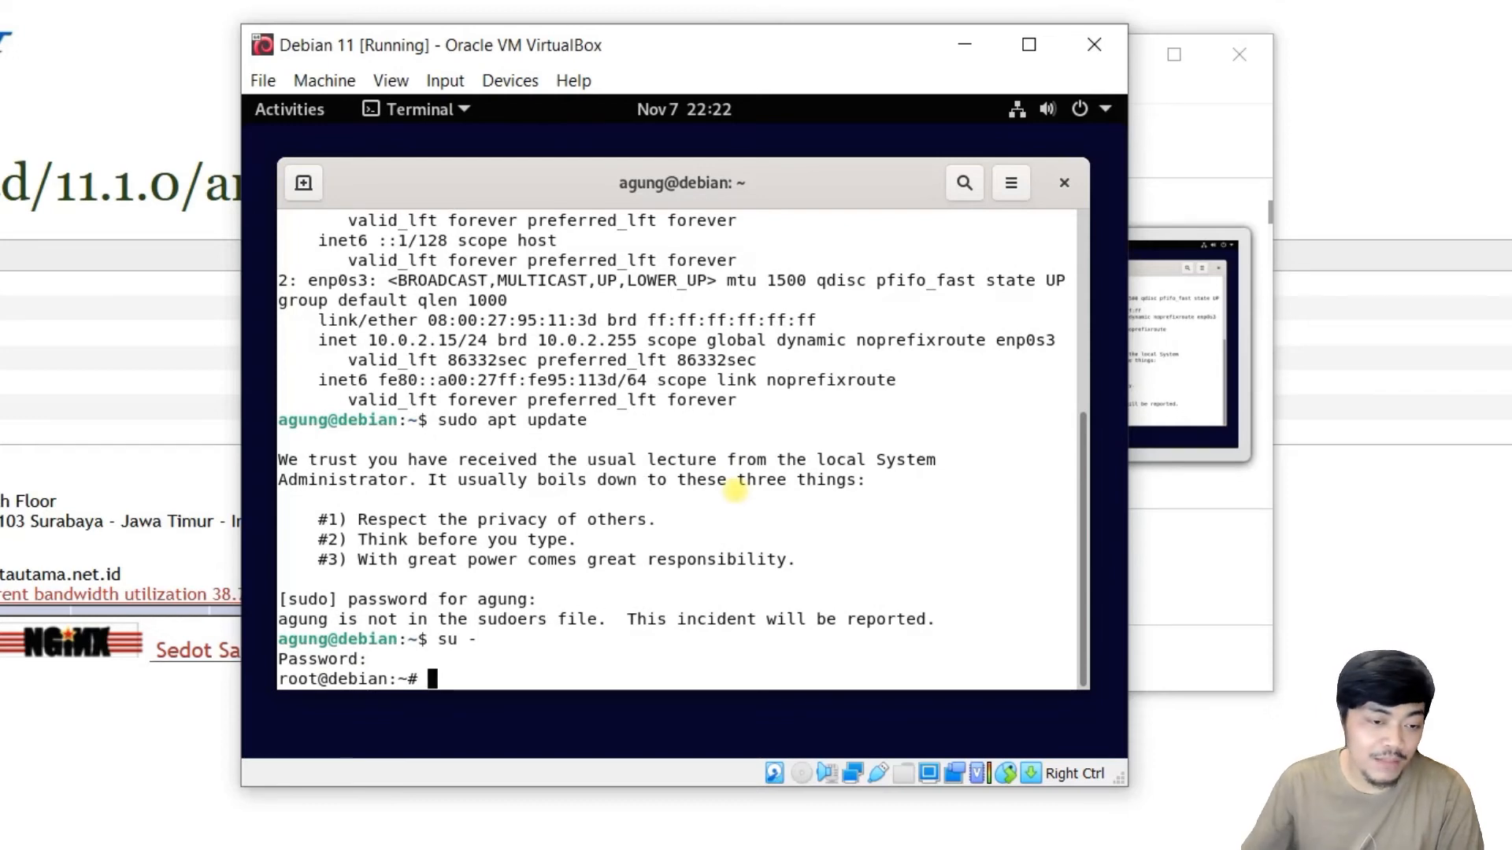
# Point out the root prompt, then add the regular user to the sudo group with usermod -aG sudo.
pyautogui.click(301, 679)
pyautogui.doubleClick(301, 679)
pyautogui.click(441, 675)
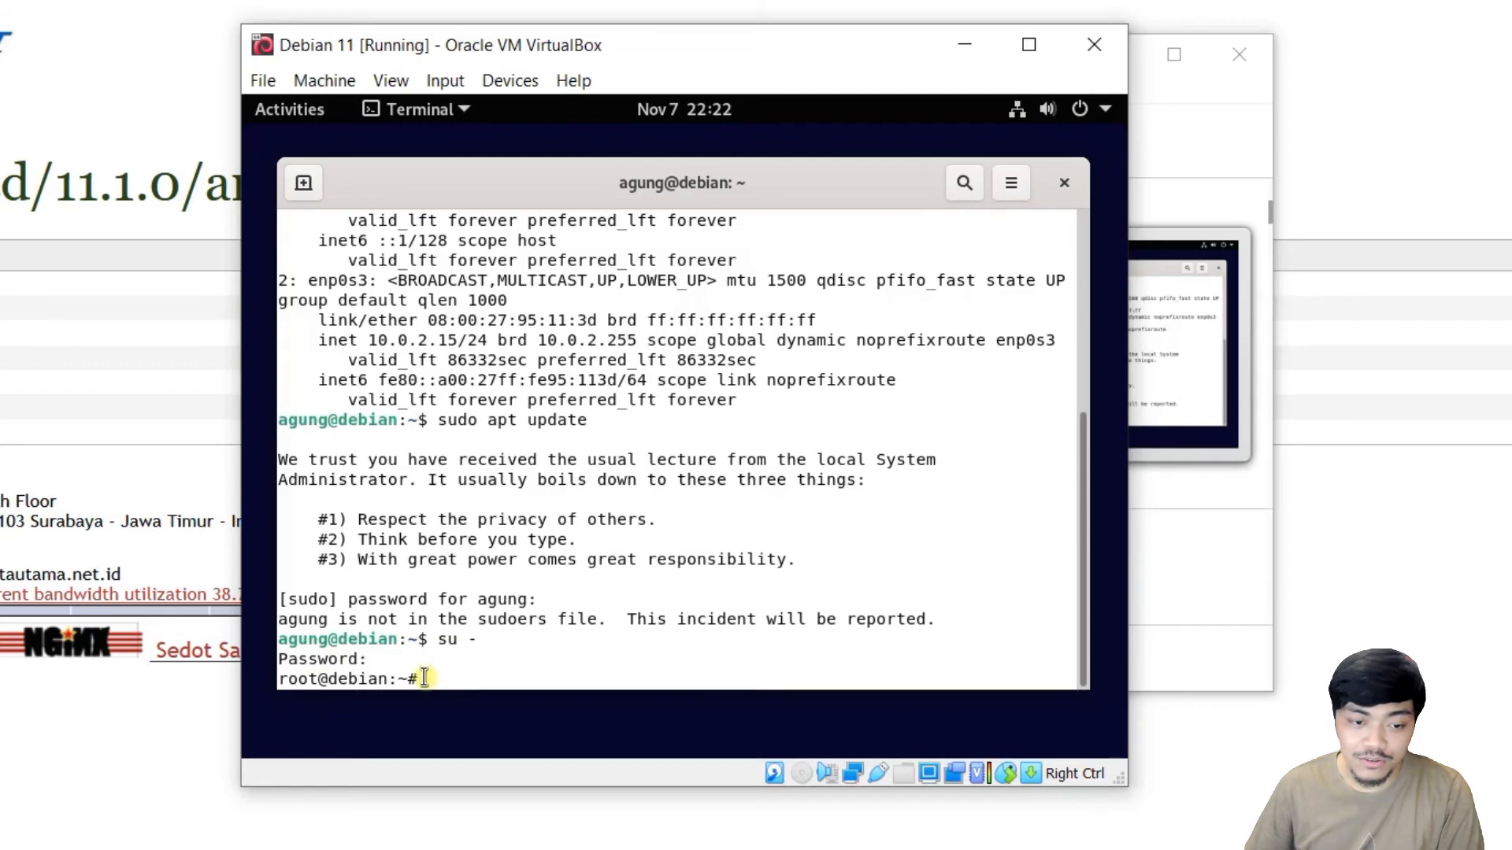
pyautogui.moveTo(409, 678); pyautogui.dragTo(419, 677)
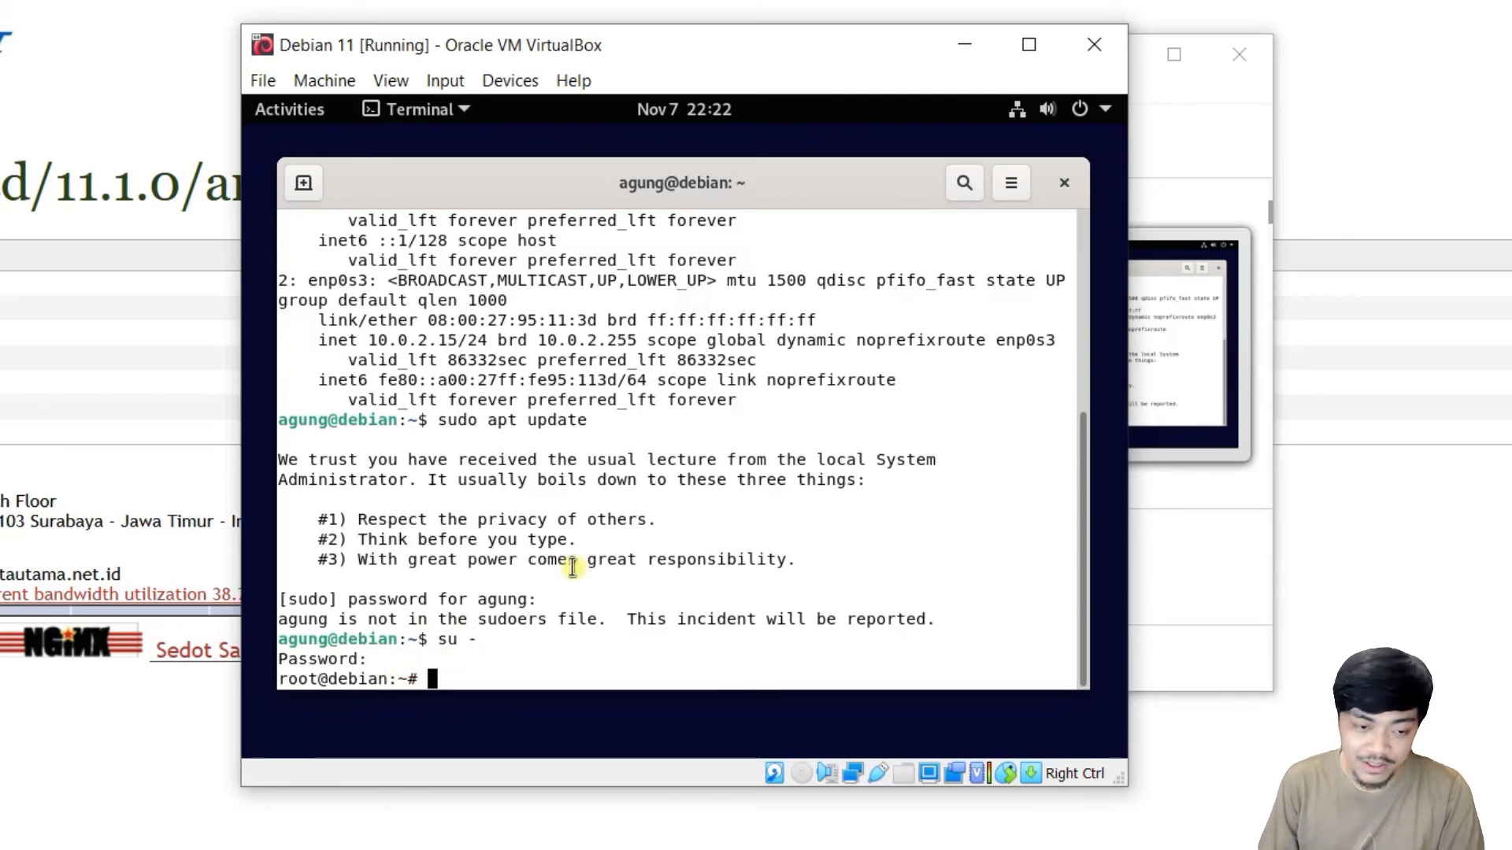
pyautogui.write('us')
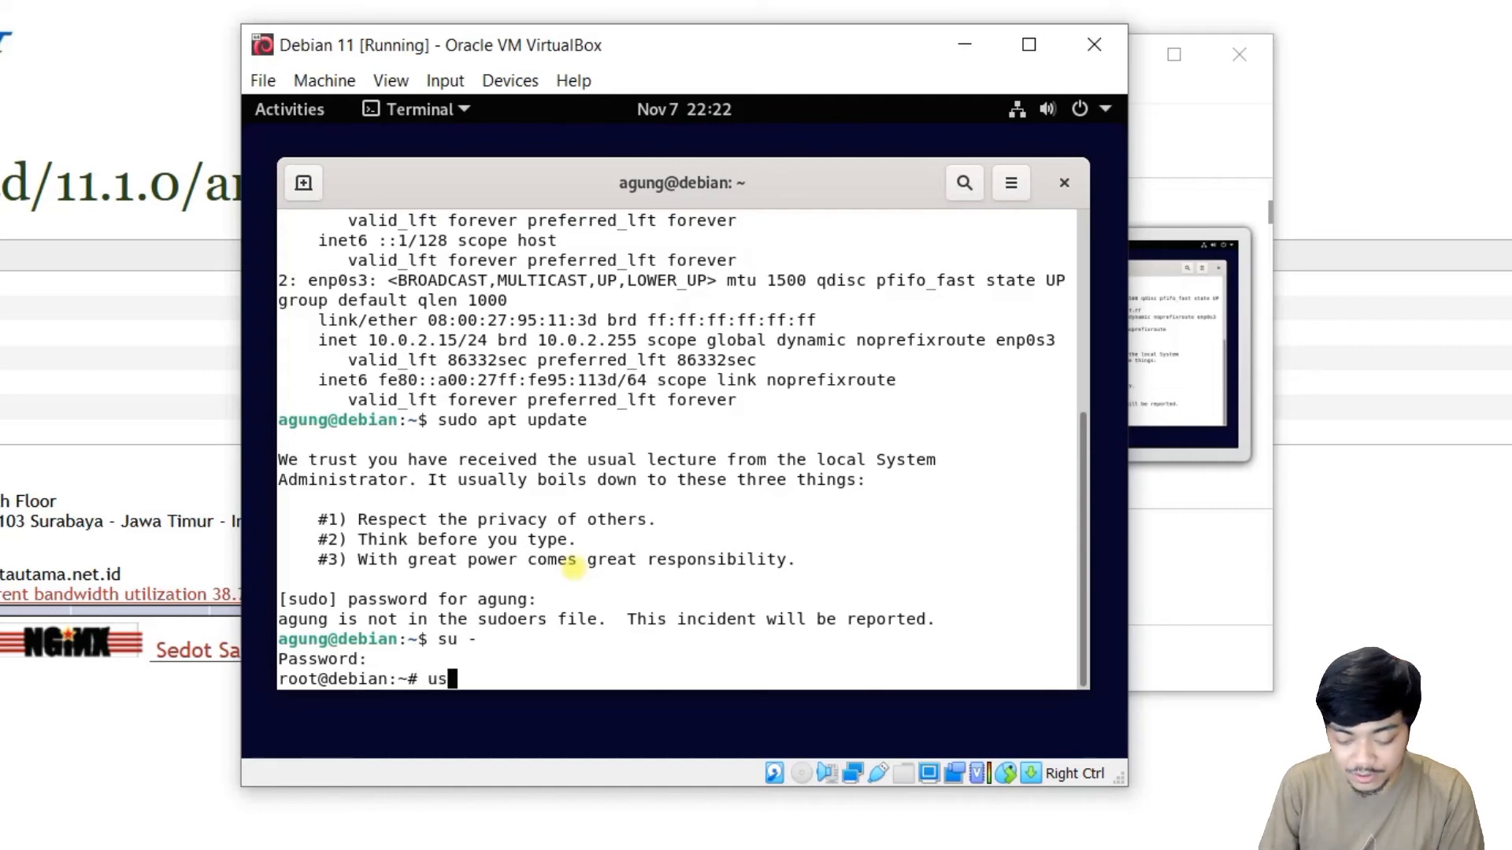
pyautogui.write('ermod -aG')
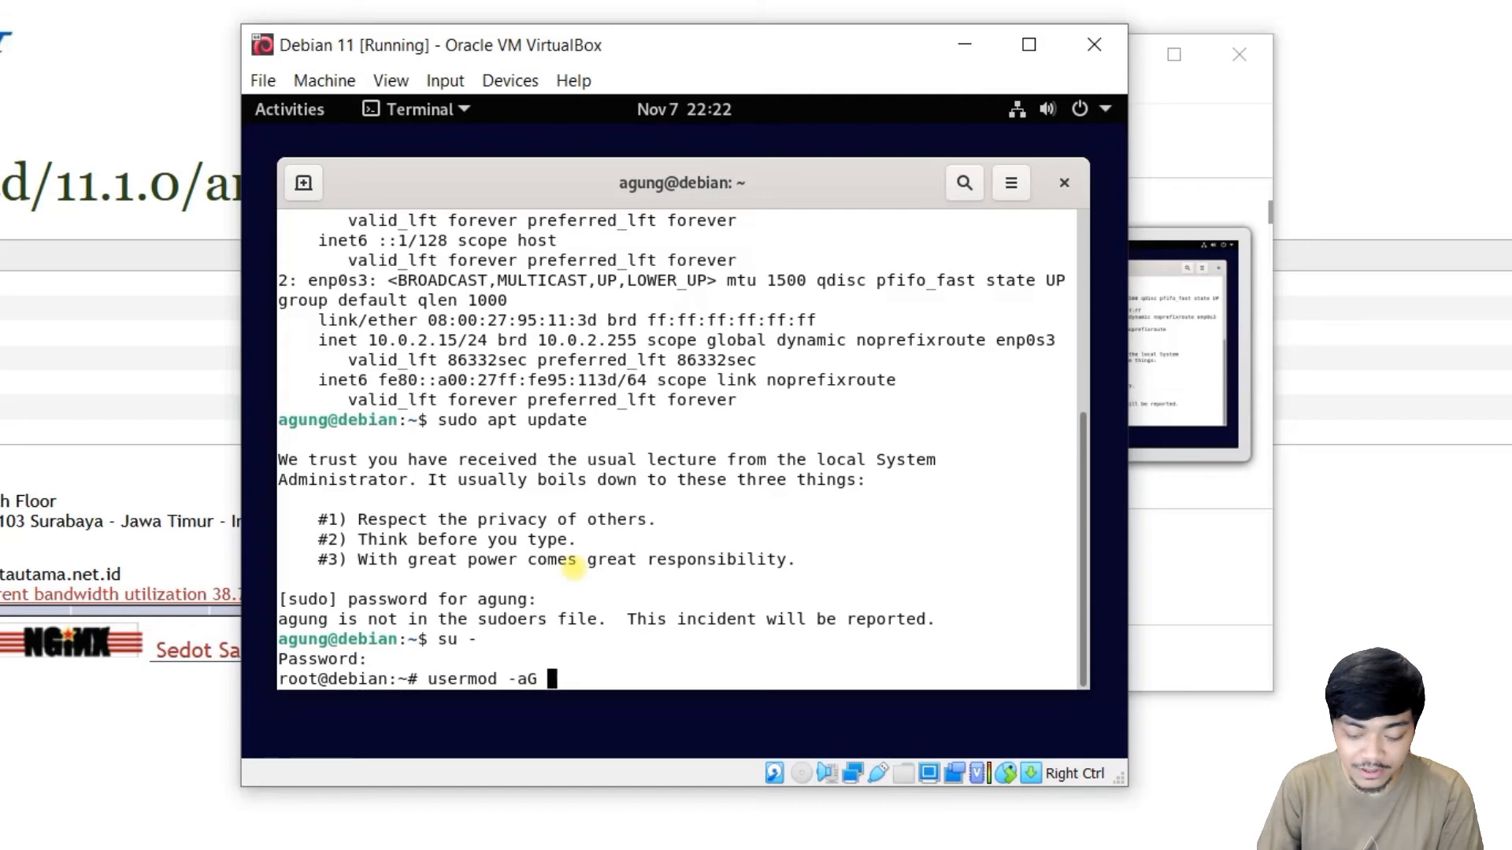
pyautogui.write(' sudo ')
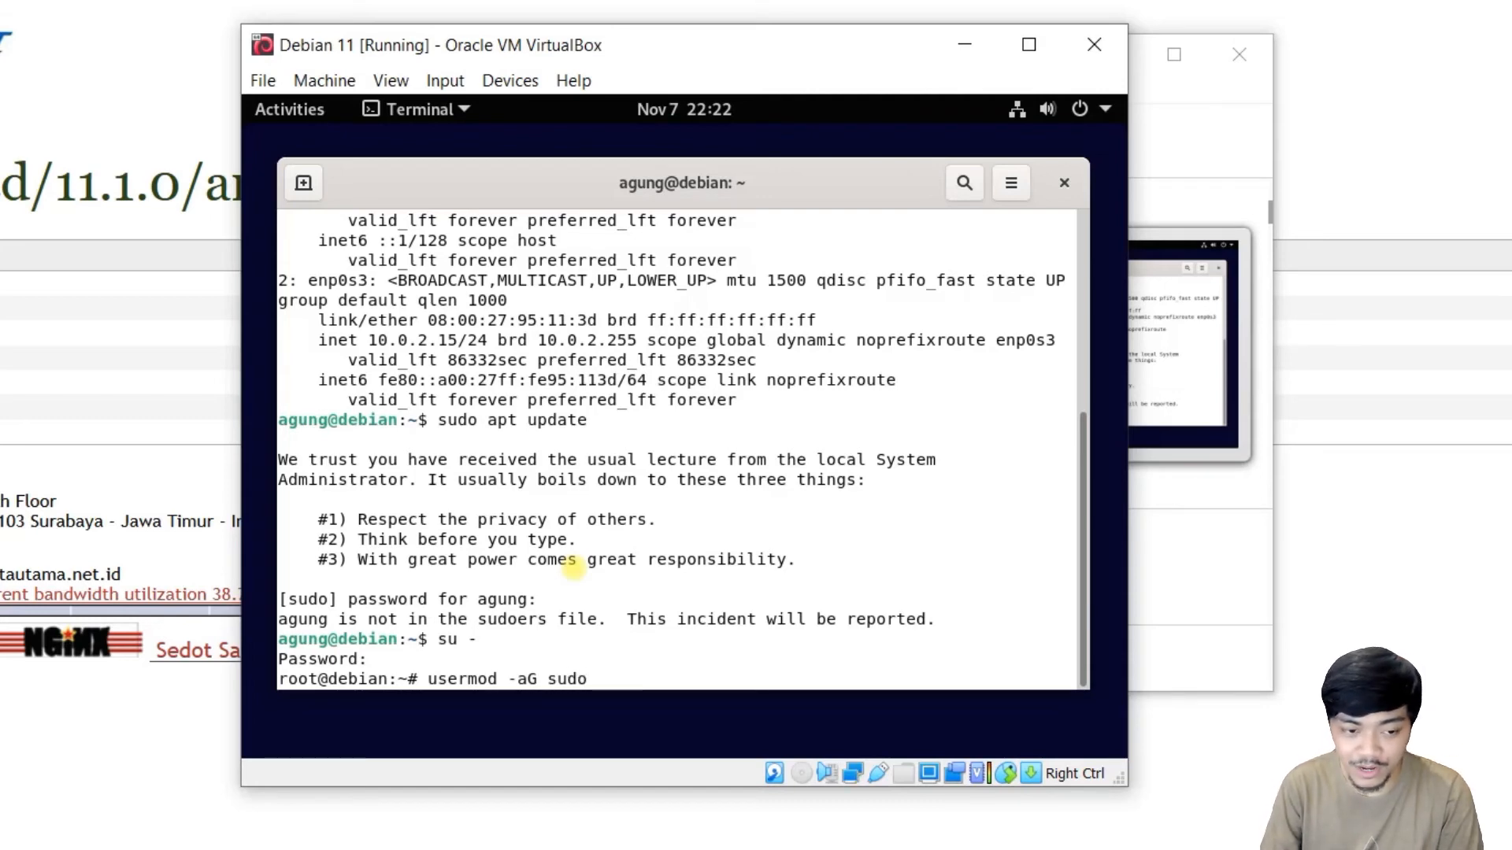
pyautogui.write('agung')
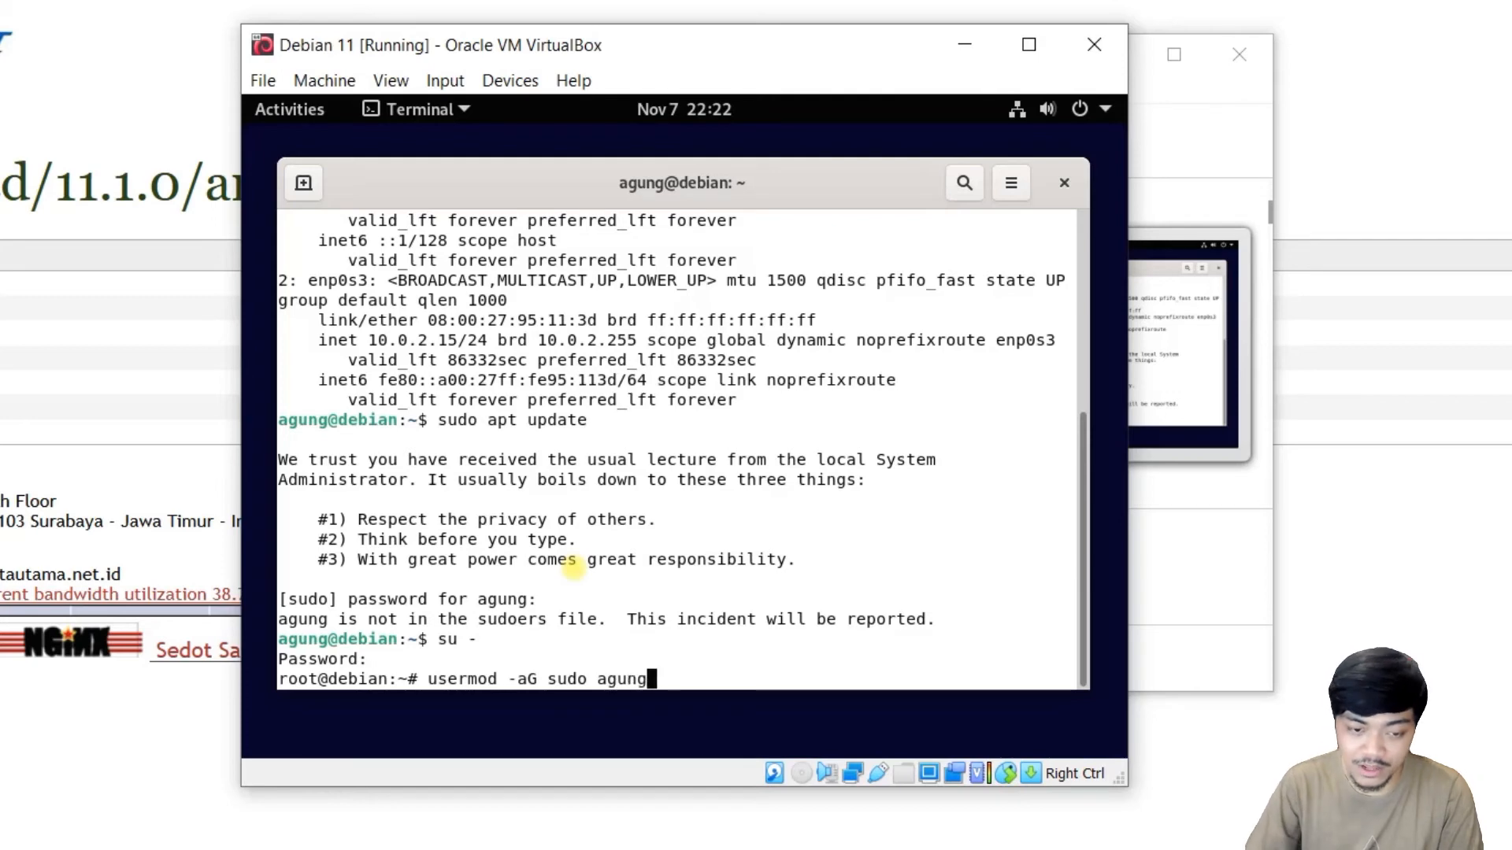
pyautogui.press('Return')
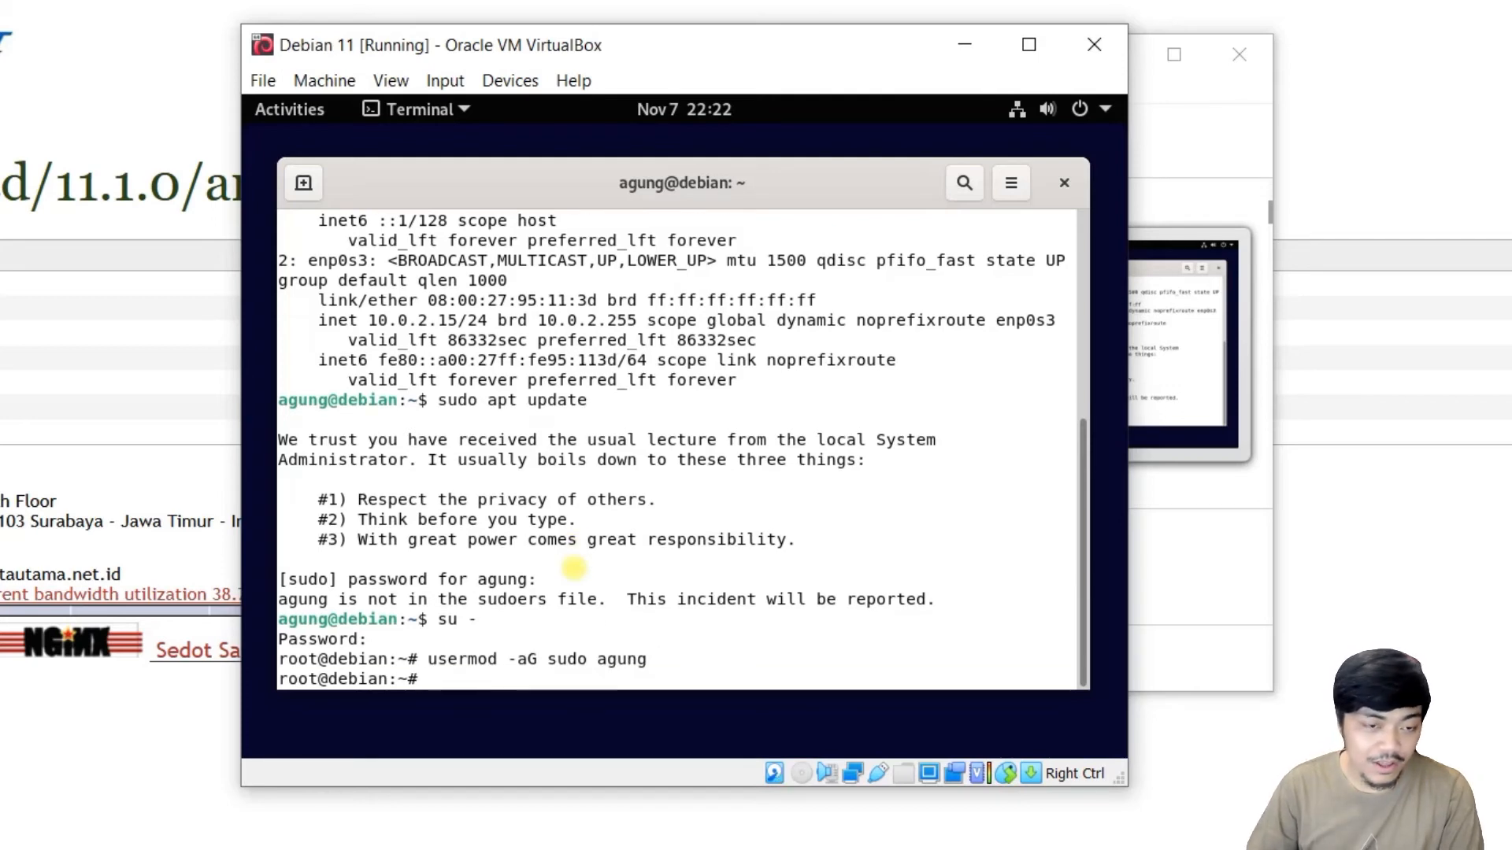
# Close the terminal and restart the Debian VM from the Power Off / Log Out menu.
pyautogui.click(1064, 183)
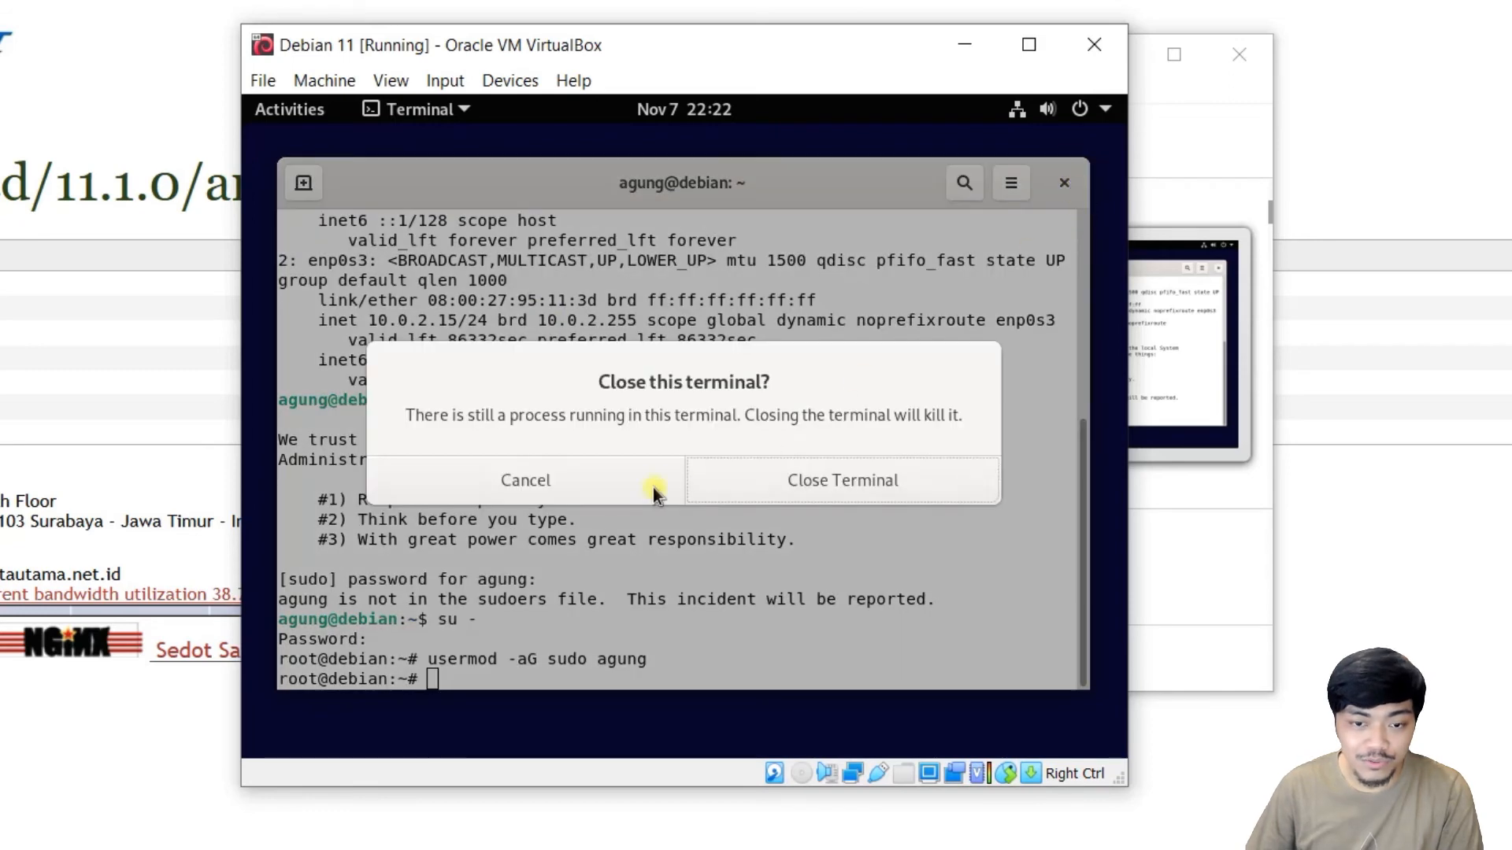
pyautogui.click(830, 480)
pyautogui.click(1102, 110)
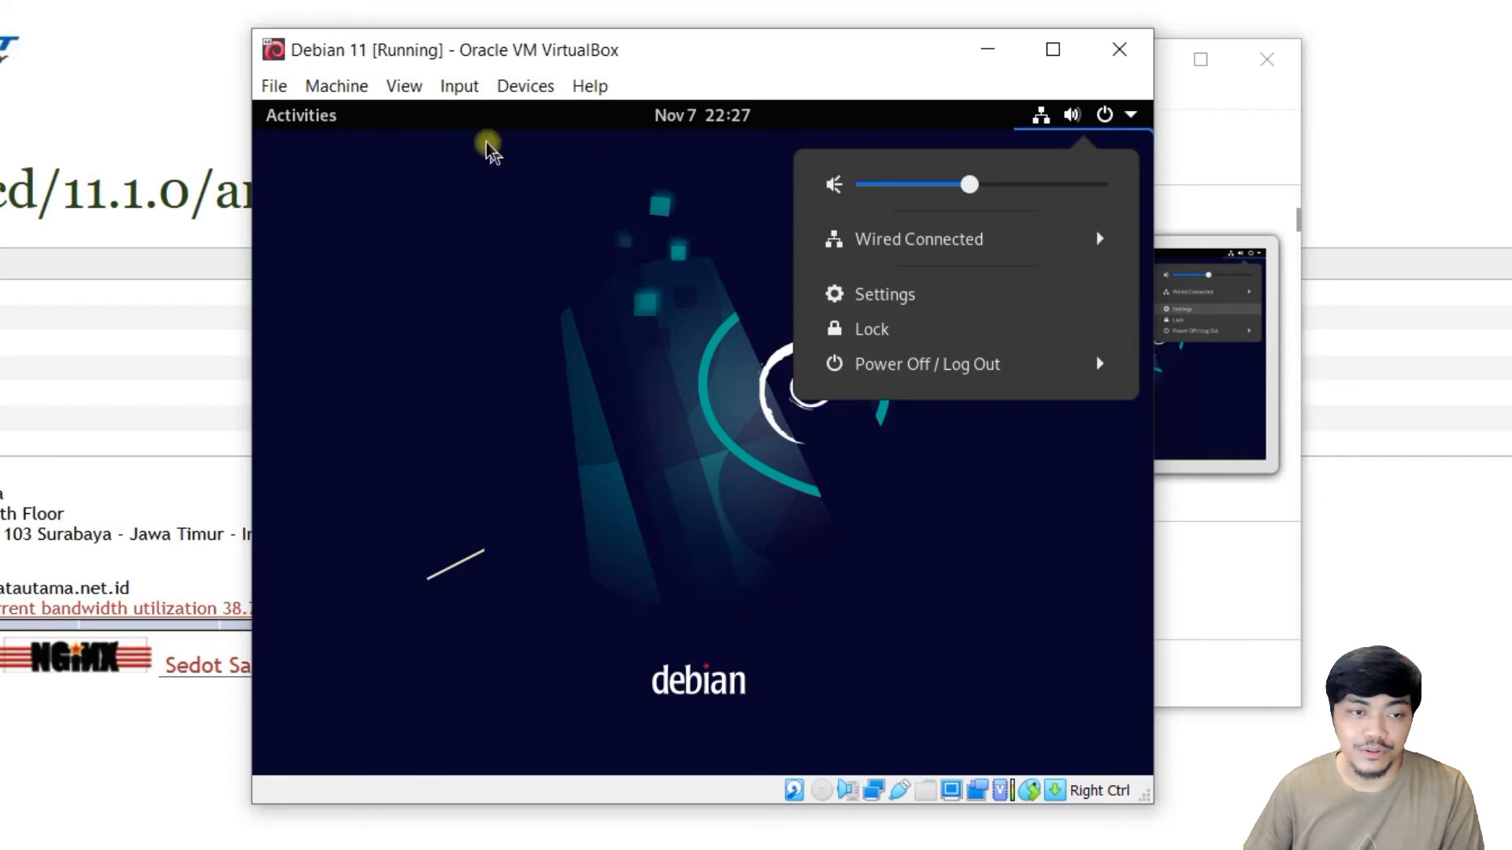
pyautogui.click(973, 370)
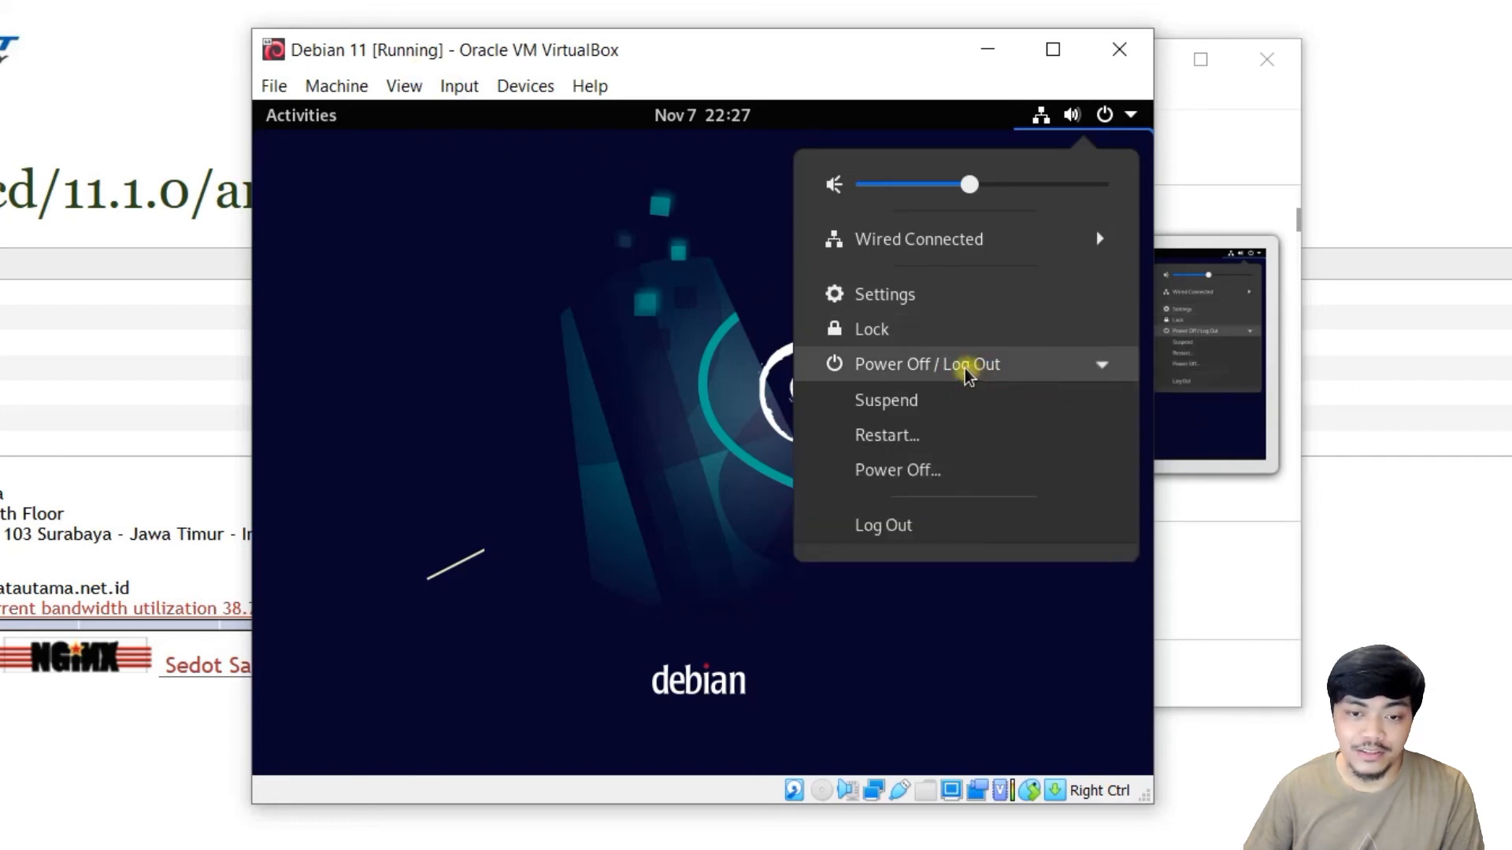
pyautogui.click(938, 446)
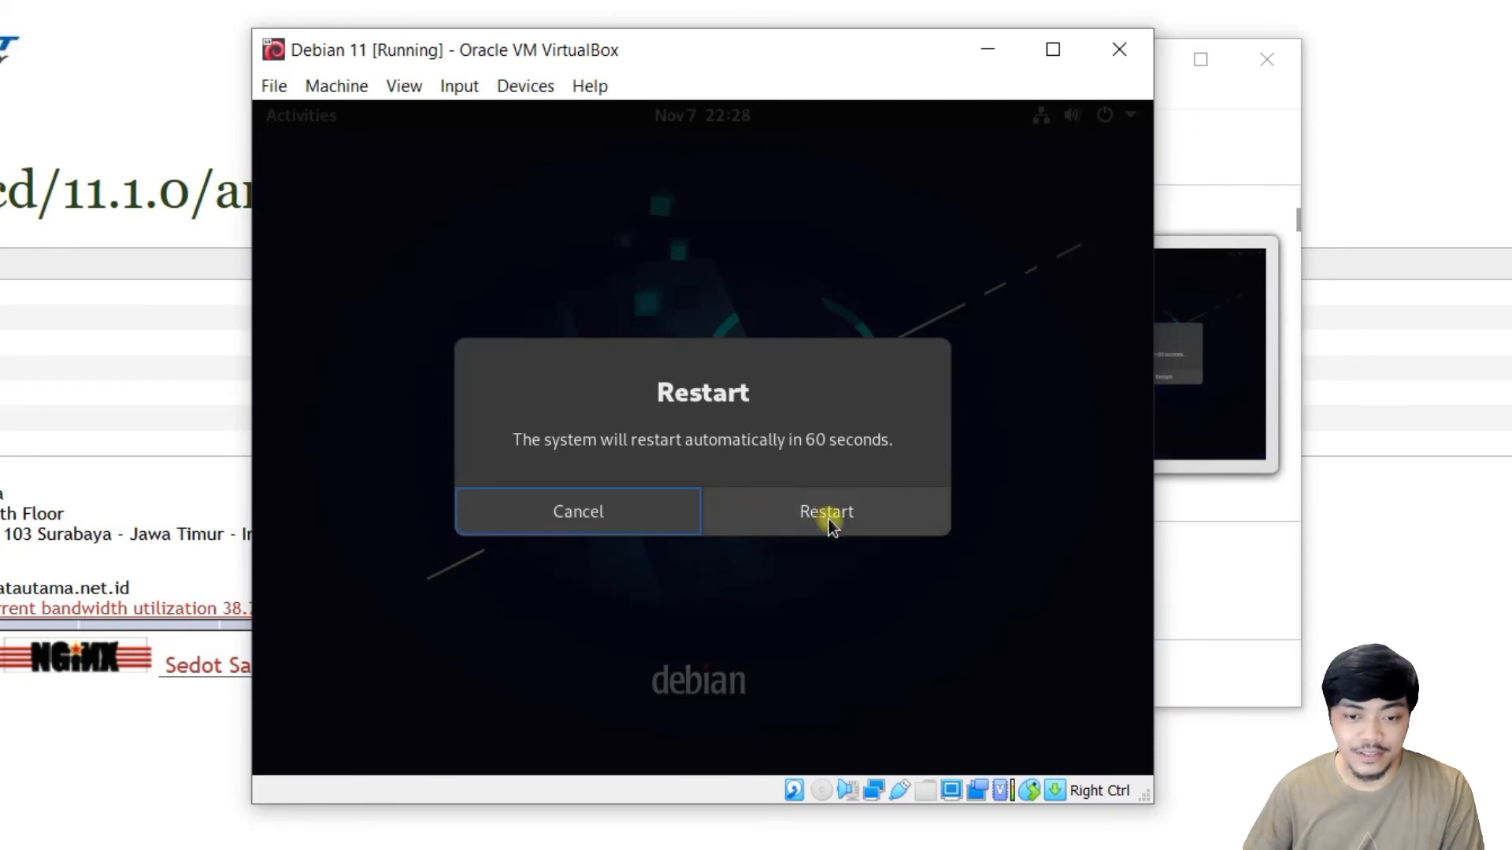
pyautogui.click(827, 517)
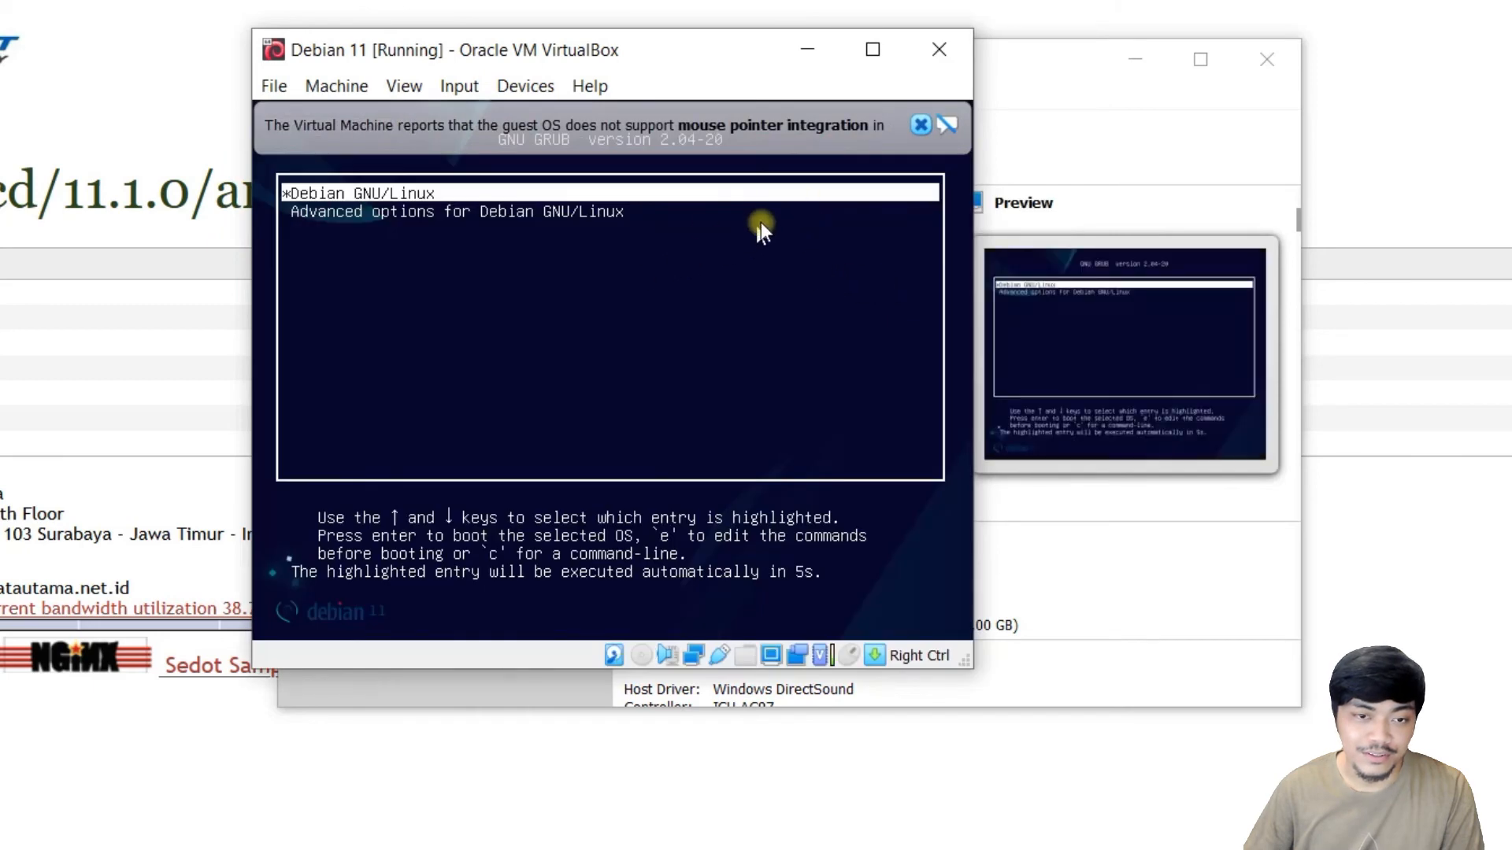
# Dismiss the mouse integration notices and skip the GRUB boot countdown.
pyautogui.click(919, 126)
pyautogui.press('Return')
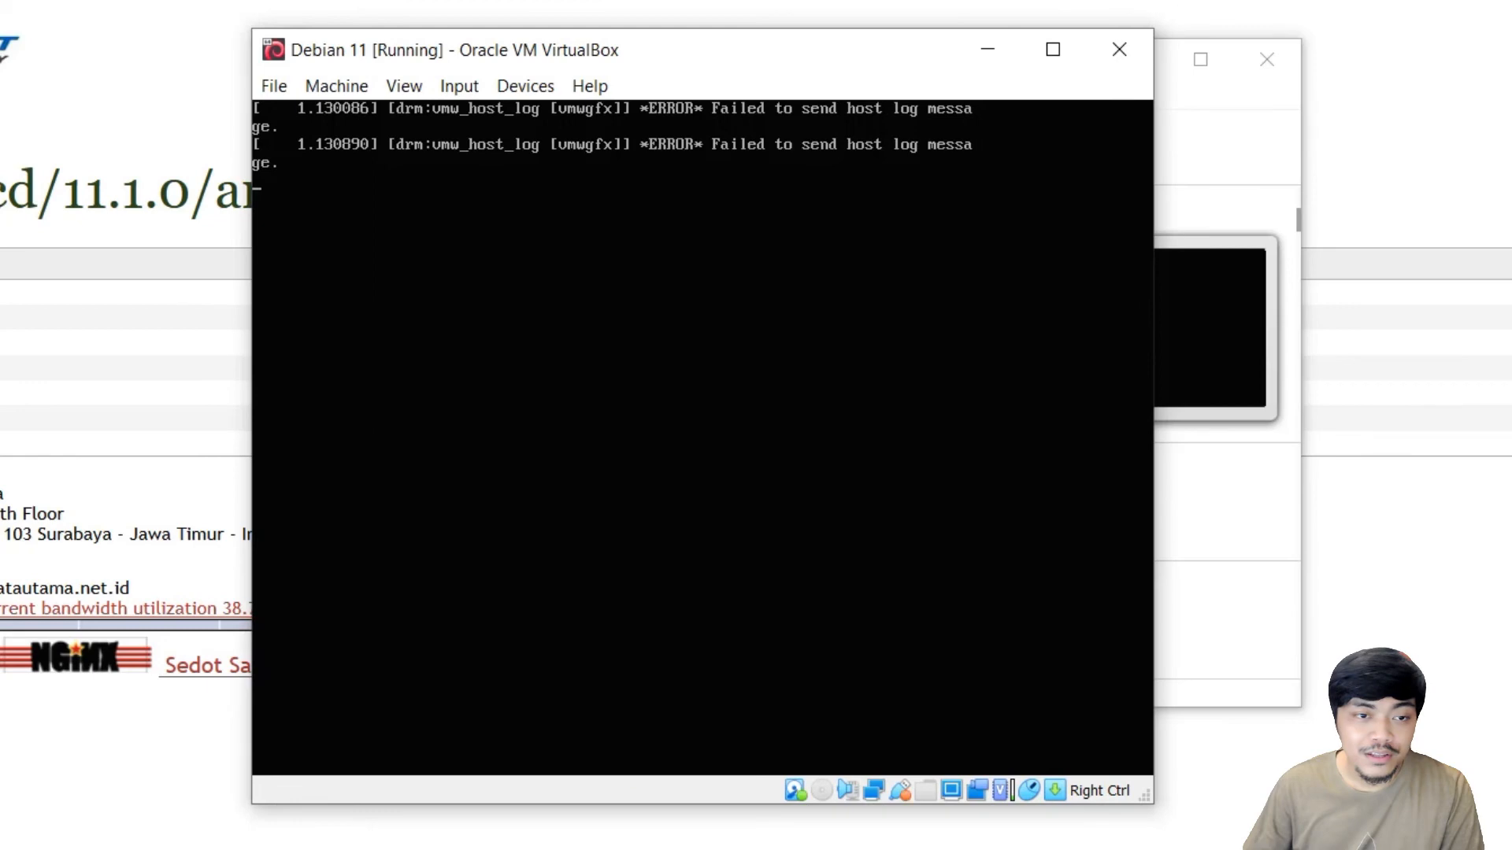
pyautogui.click(1100, 125)
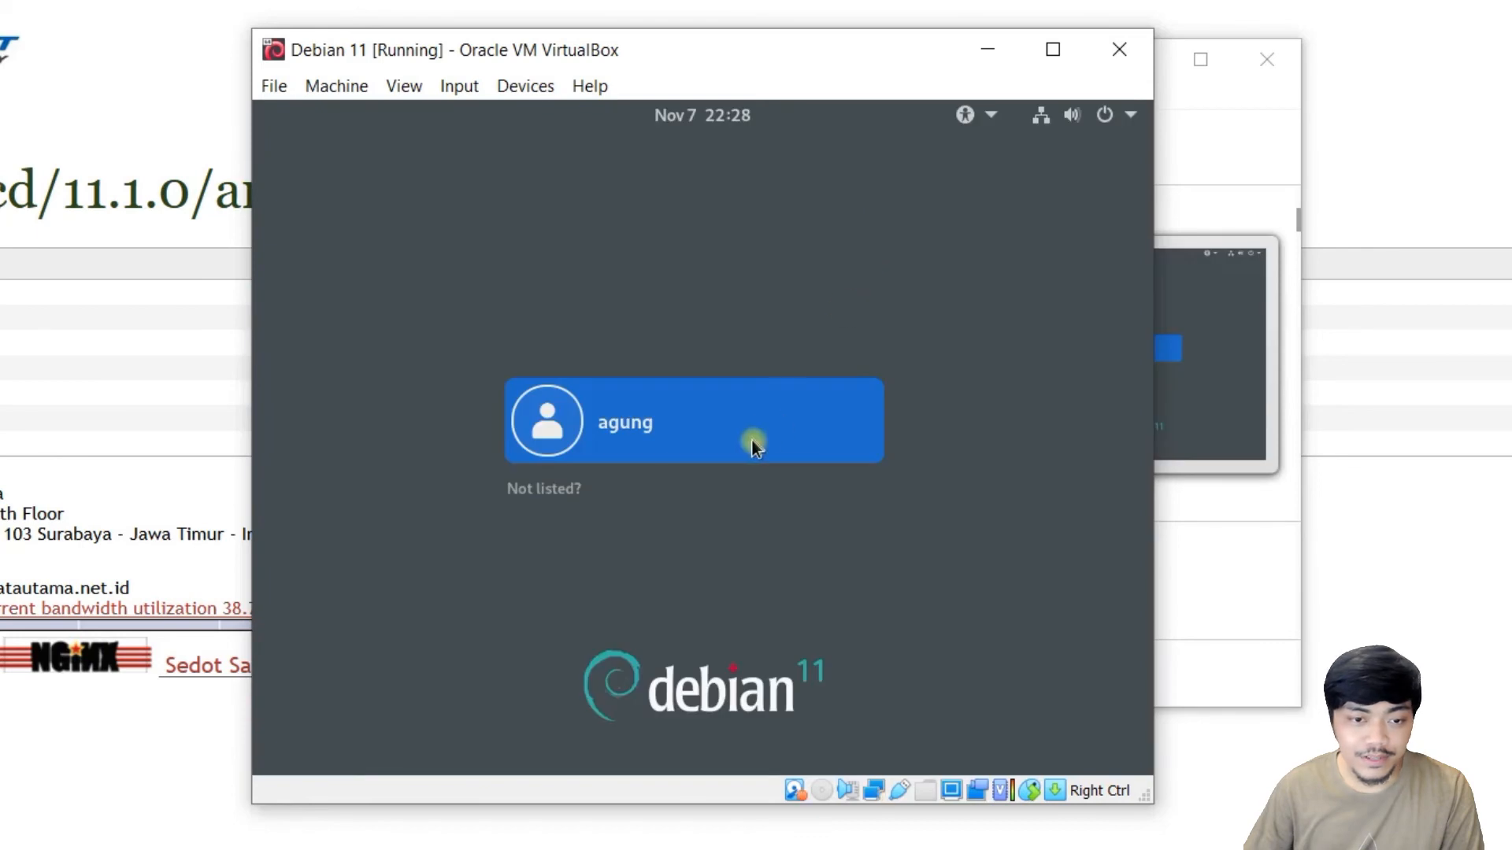
# Log in to the user account with its password.
pyautogui.click(748, 441)
pyautogui.write('*******')
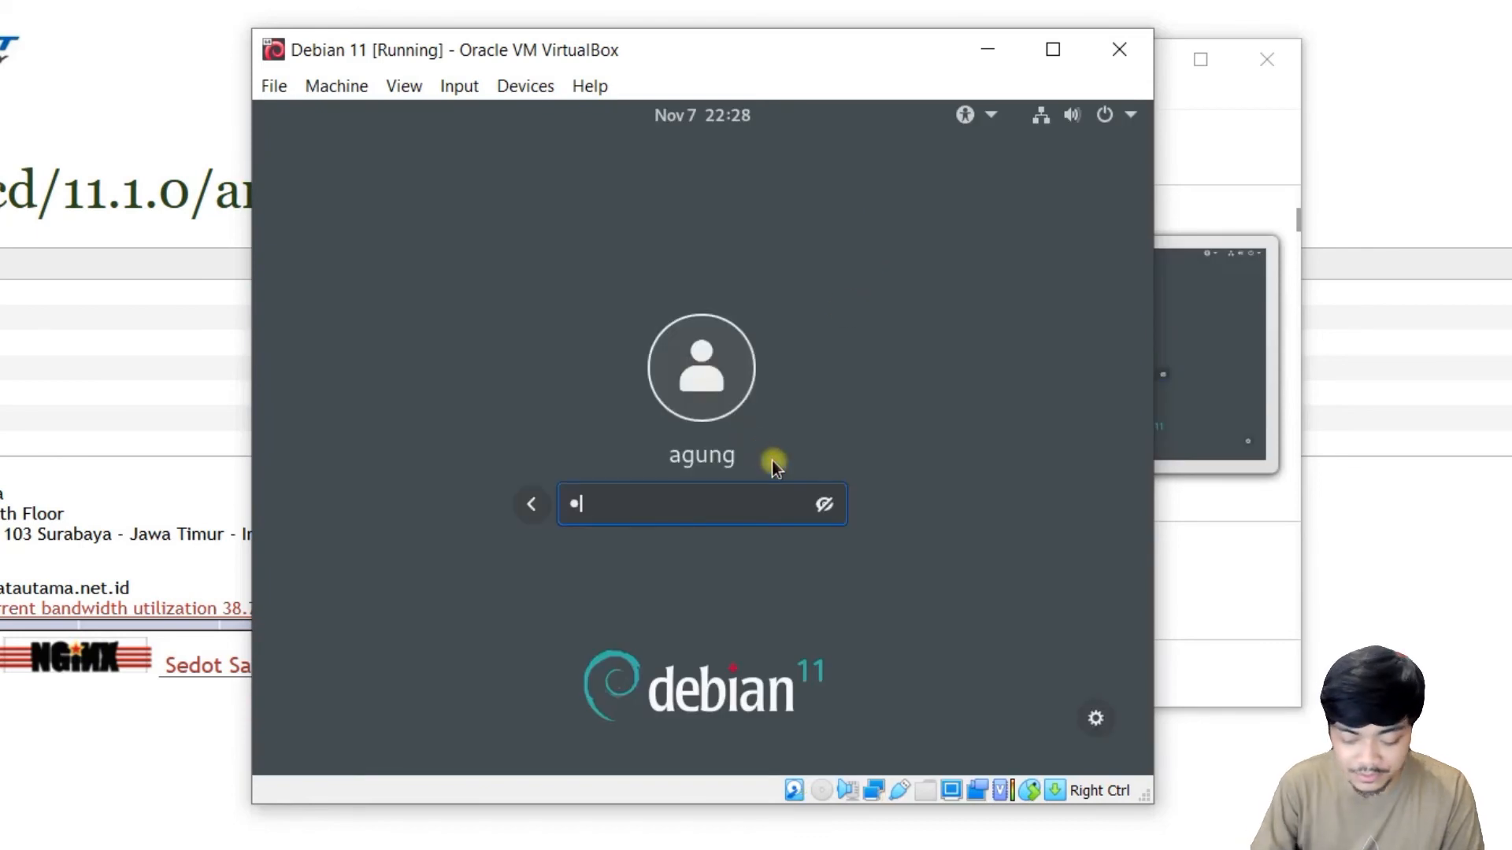
pyautogui.press('Return')
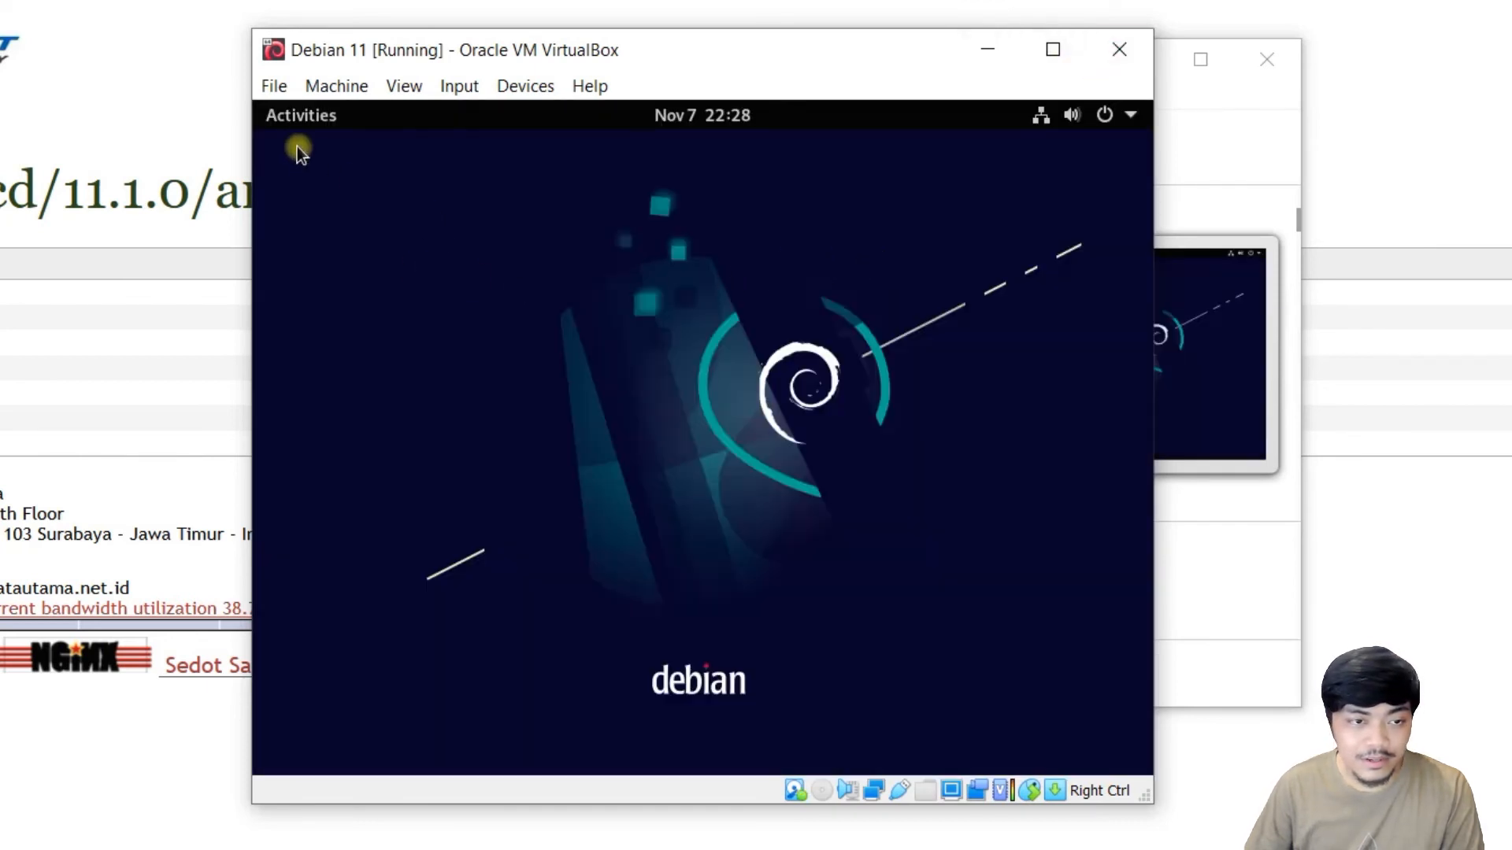
# Launch Terminal from Activities and run sudo apt update.
pyautogui.click(314, 116)
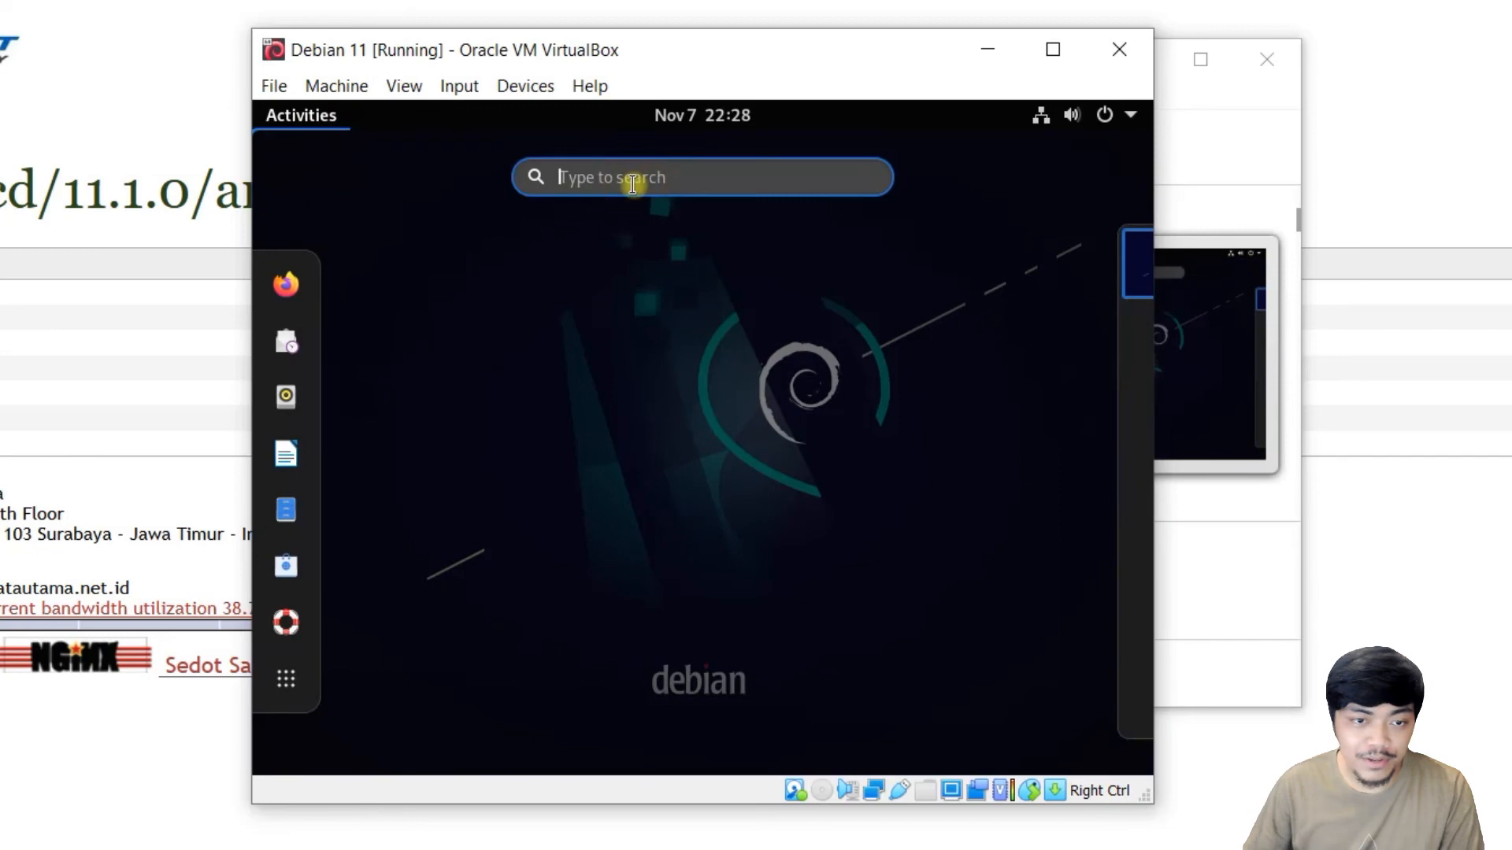
pyautogui.write('terminal')
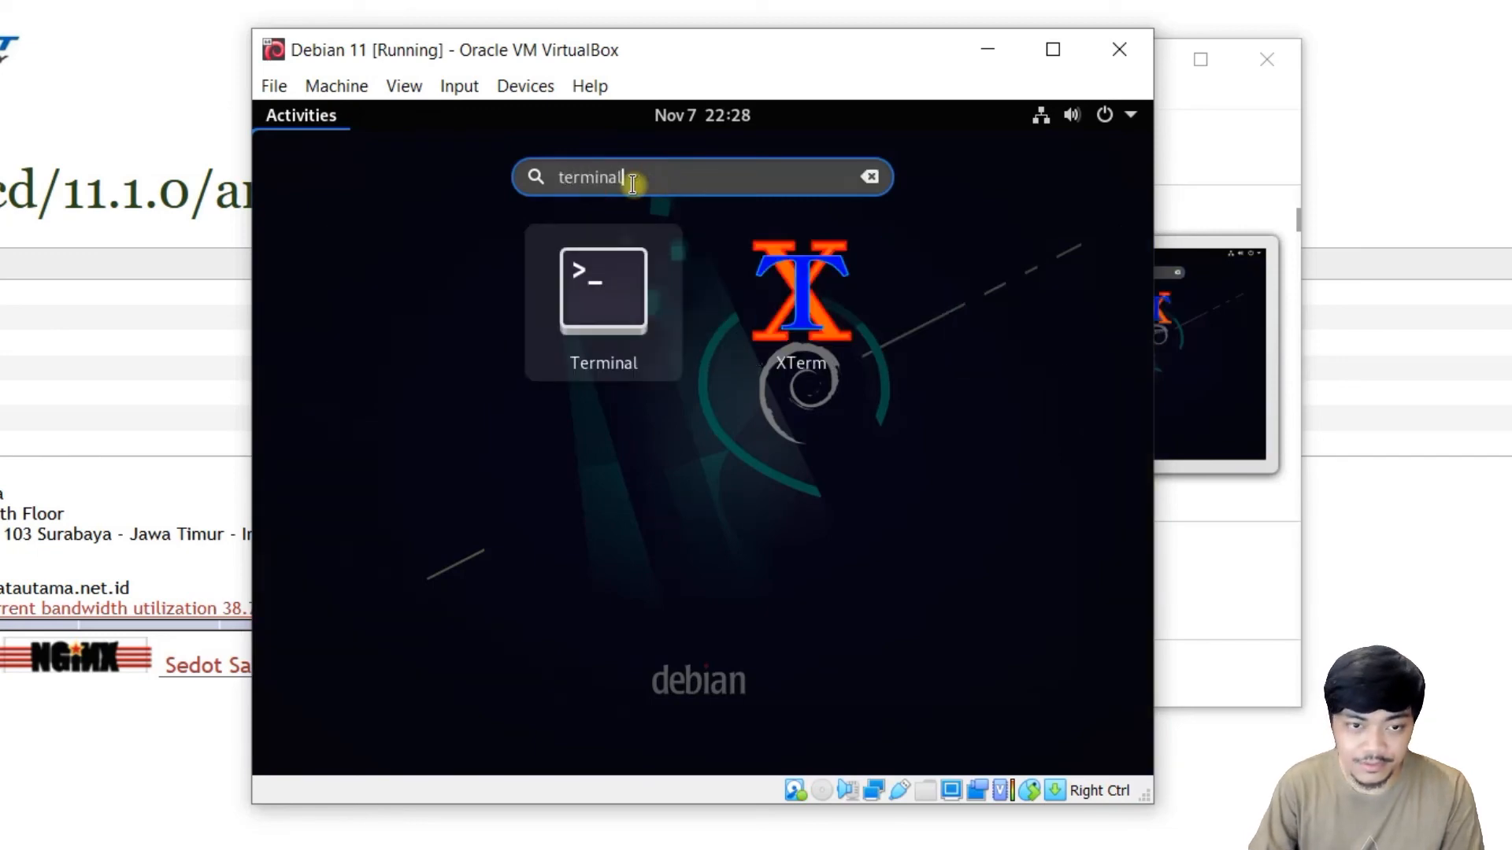
pyautogui.press('Return')
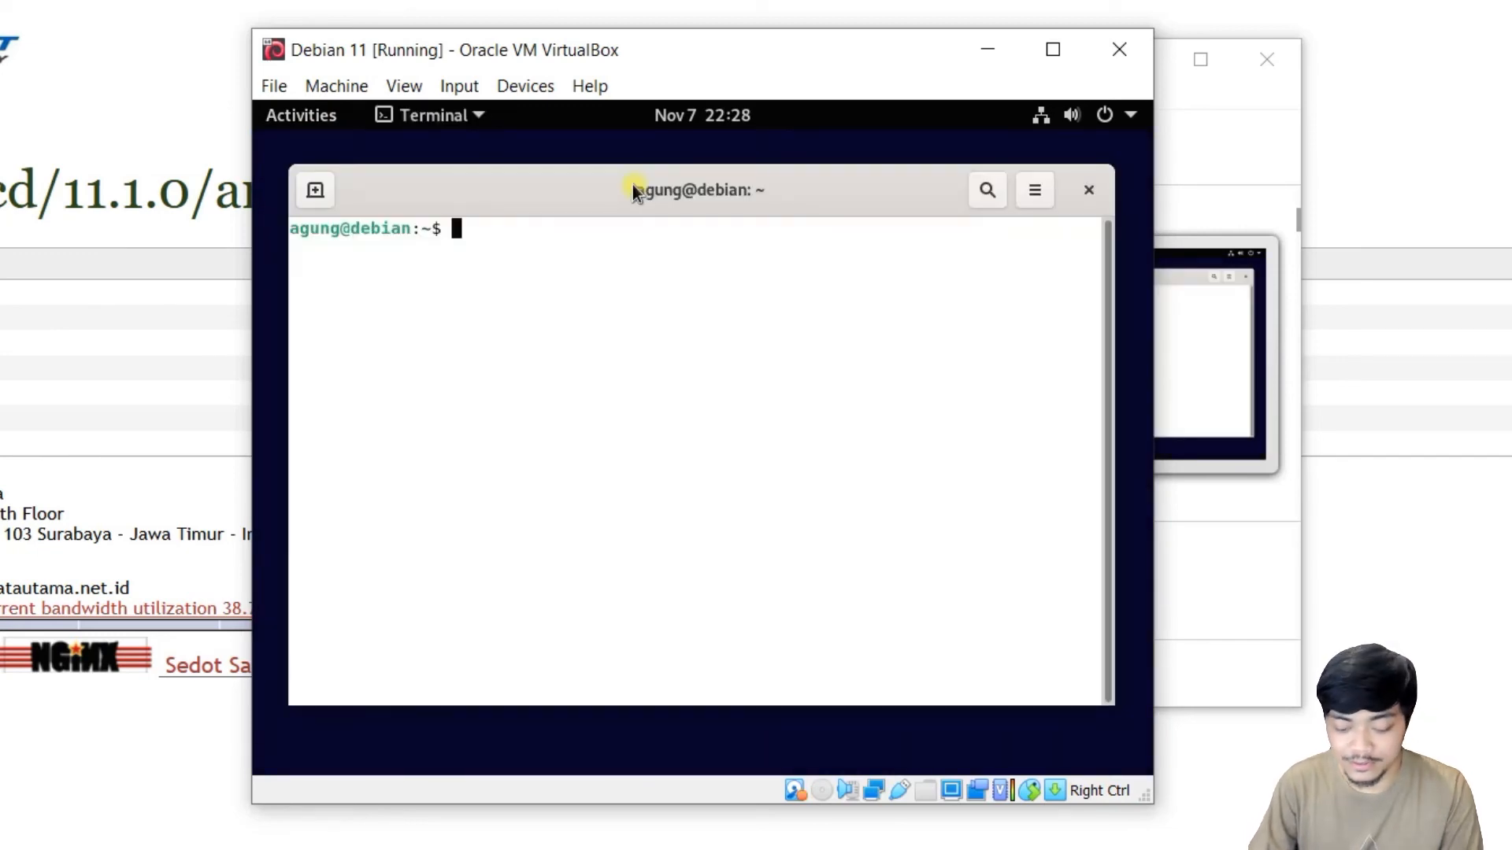
pyautogui.write('sudo apt update')
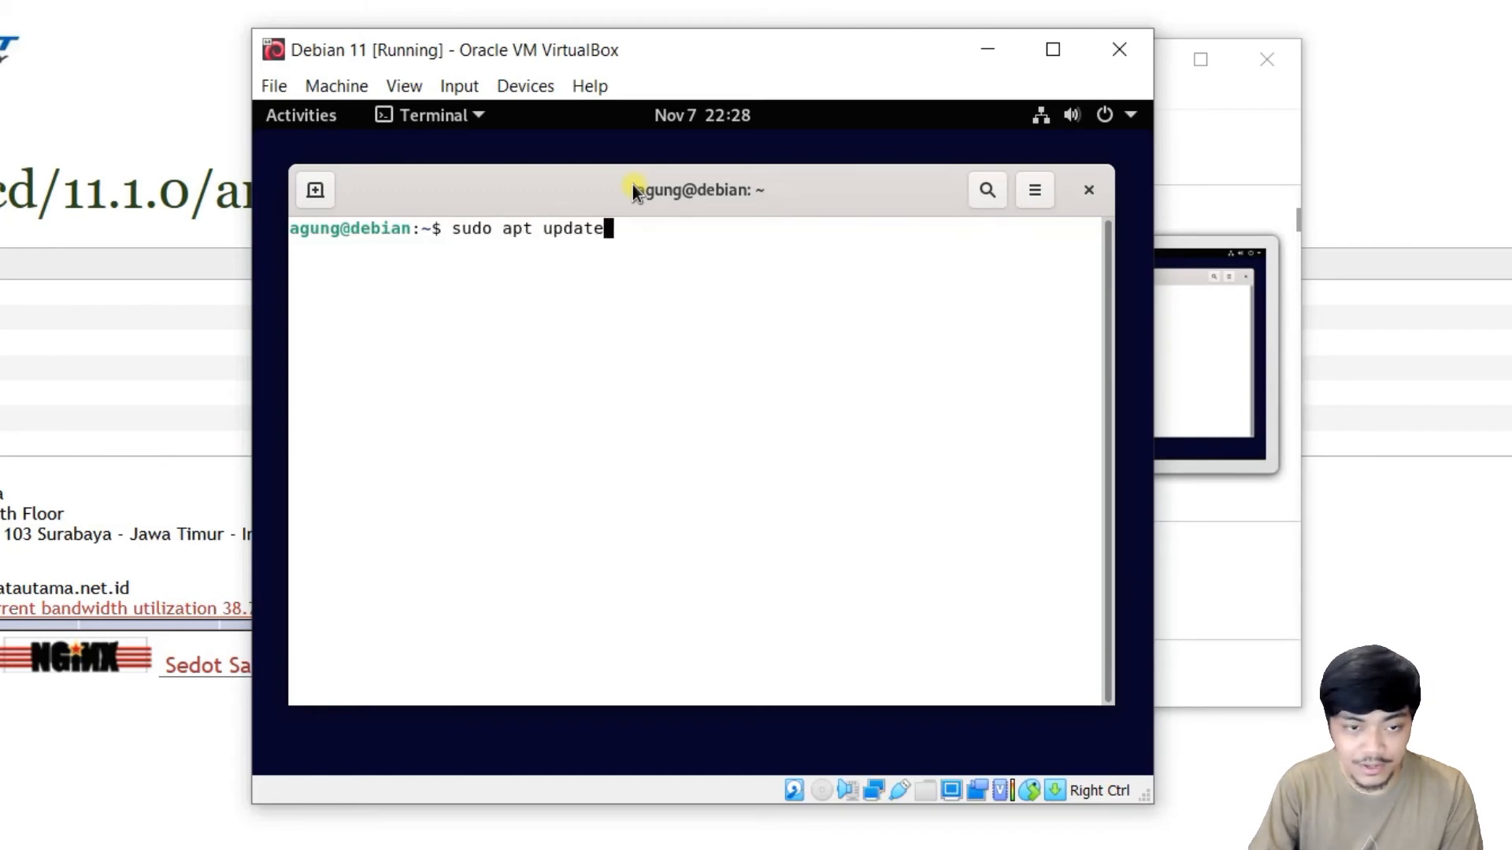
pyautogui.press('Return')
pyautogui.press('Return')
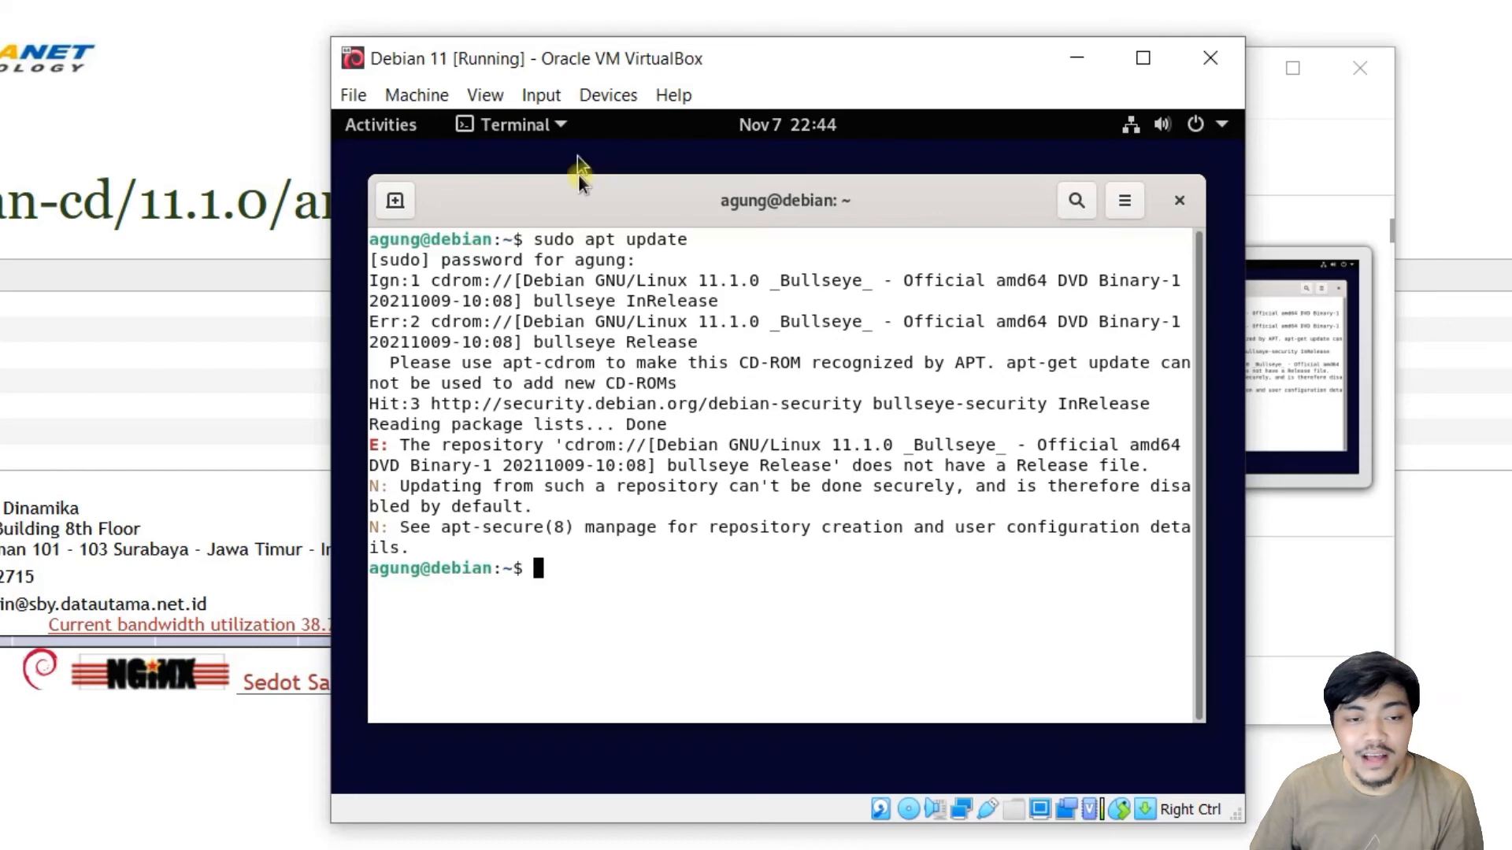
# Highlight the apt update command and the cdrom source named in the Release file error.
pyautogui.moveTo(585, 239); pyautogui.dragTo(705, 239)
pyautogui.click(661, 294)
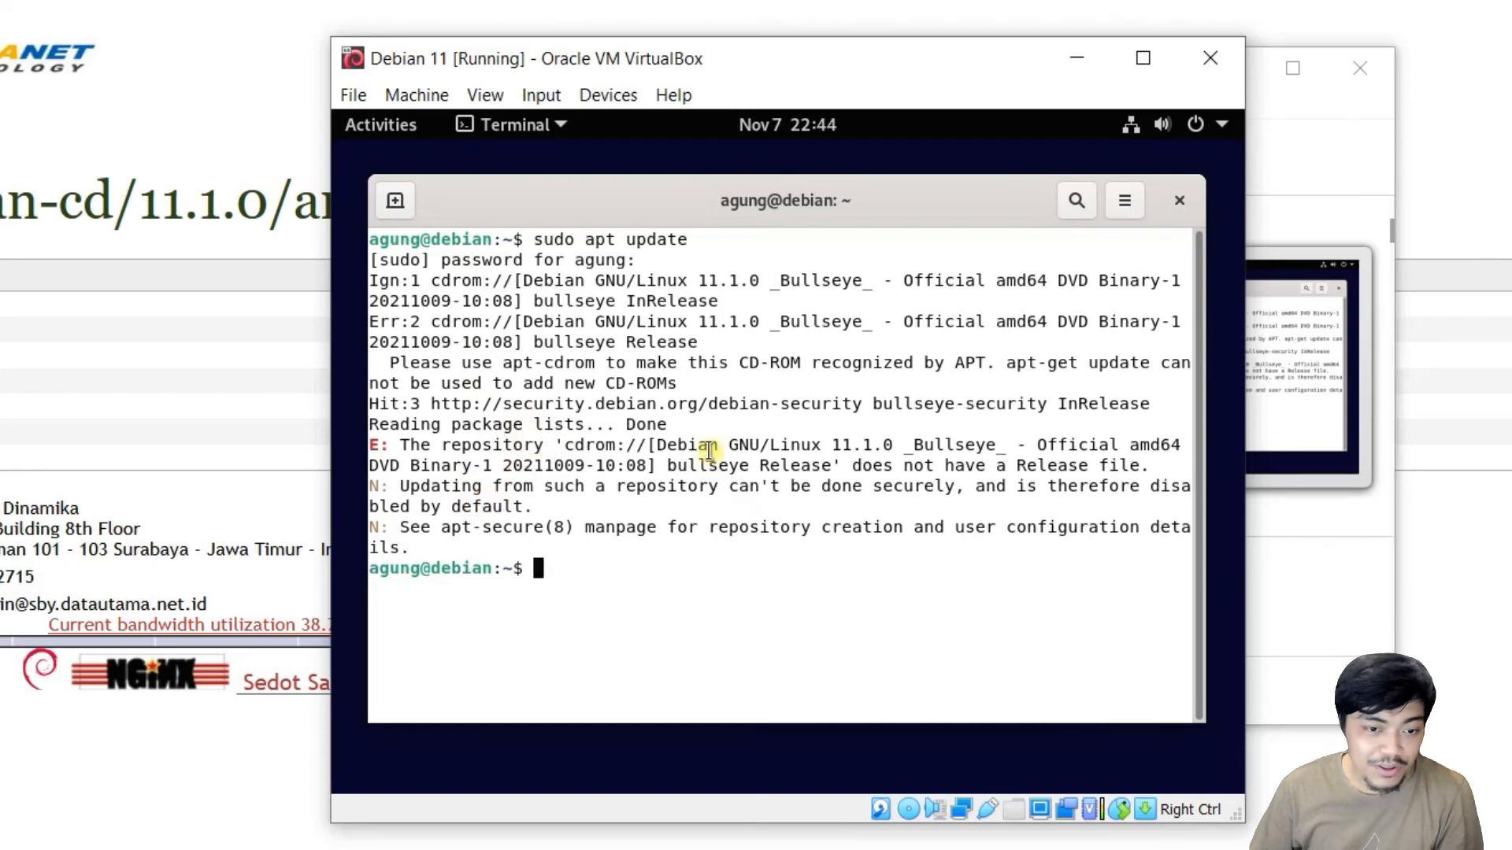
pyautogui.moveTo(565, 443); pyautogui.dragTo(637, 446)
pyautogui.click(741, 453)
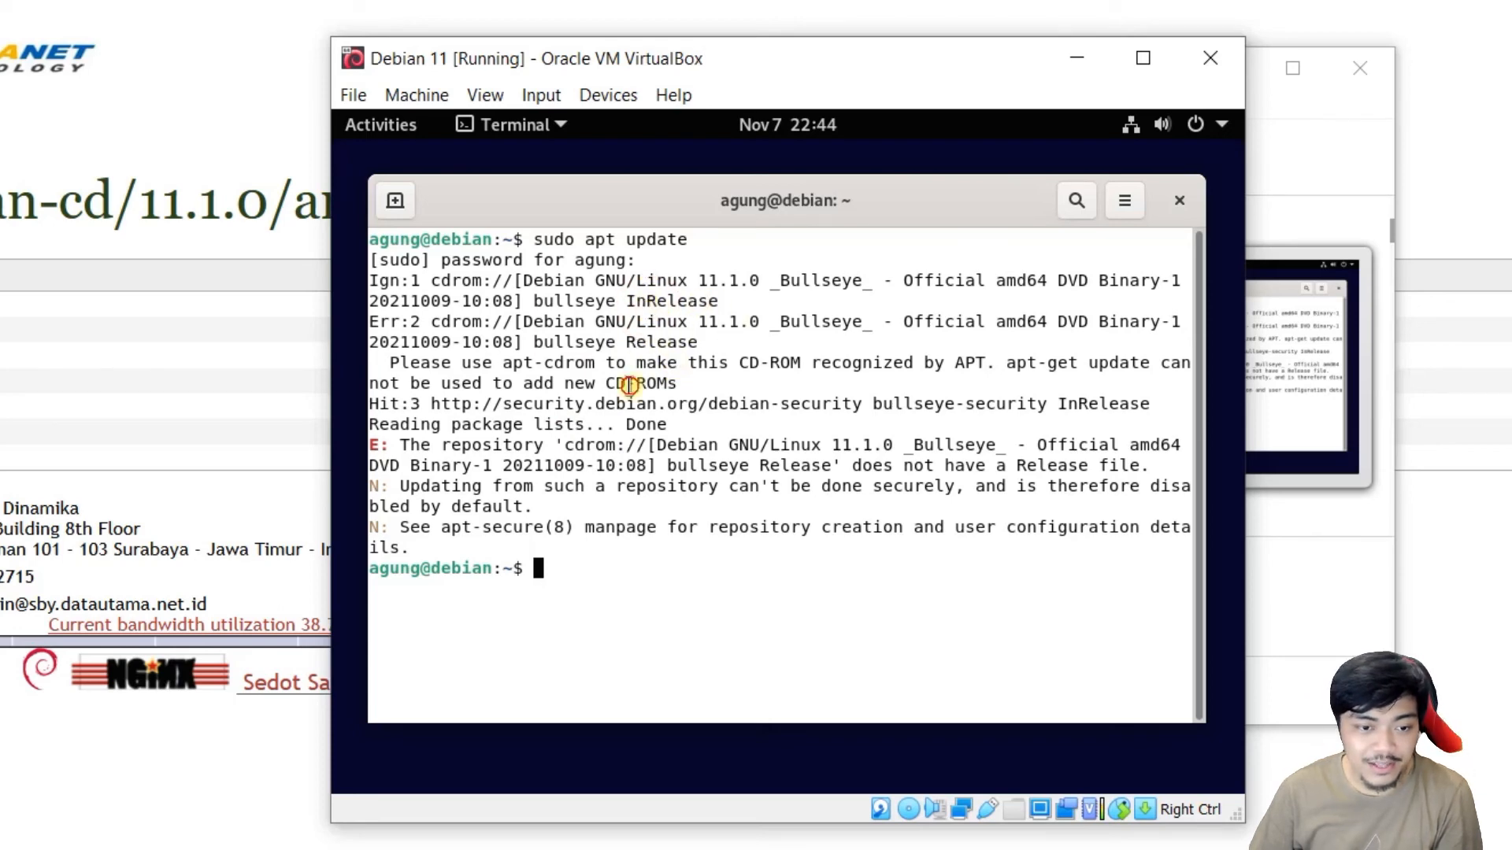
# Launch Firefox ESR and search the web for 'debian repository'.
pyautogui.click(376, 126)
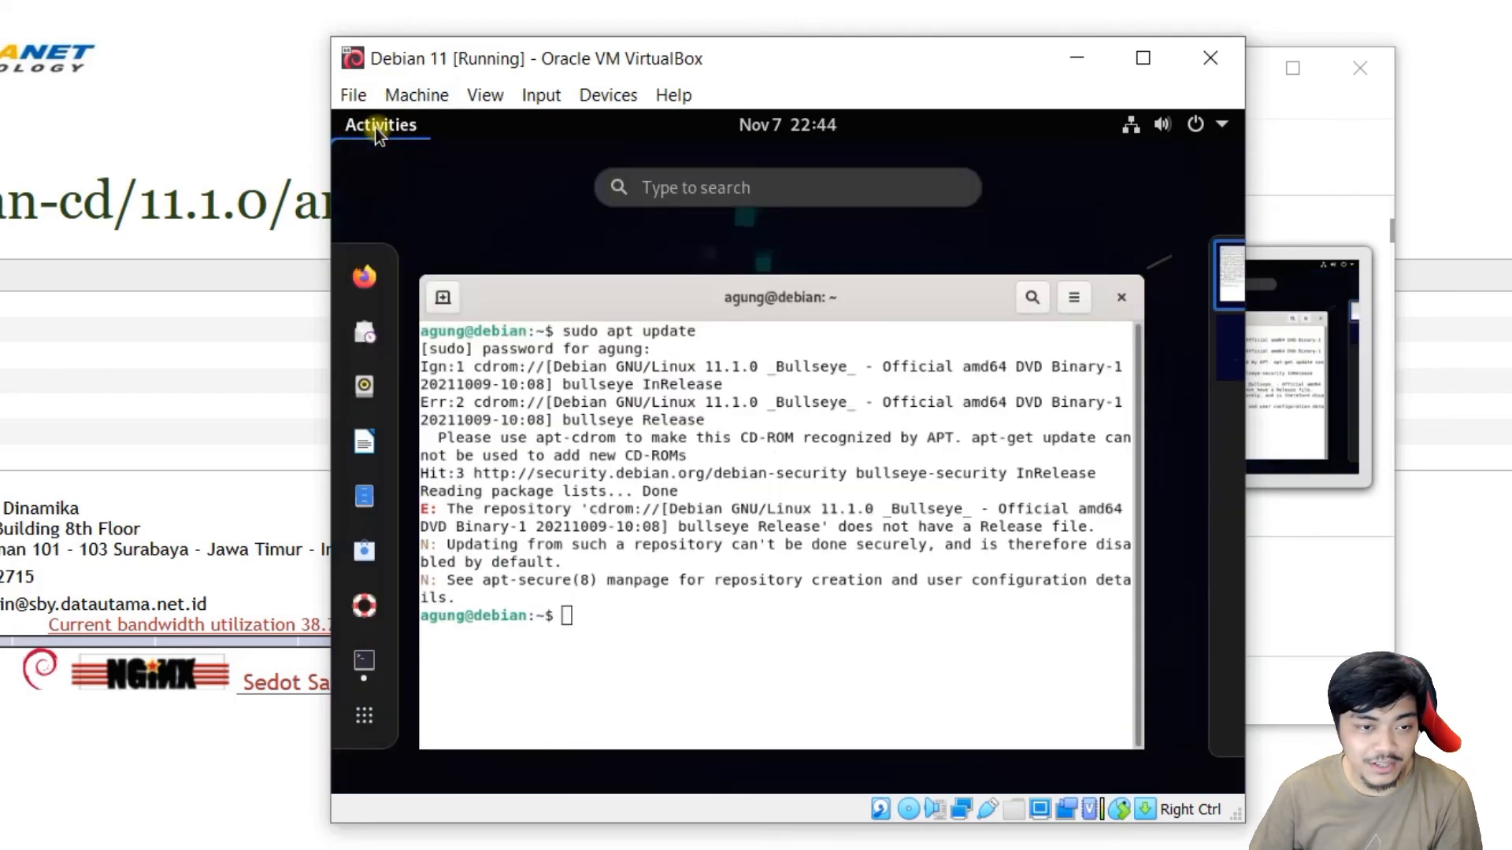
pyautogui.click(369, 279)
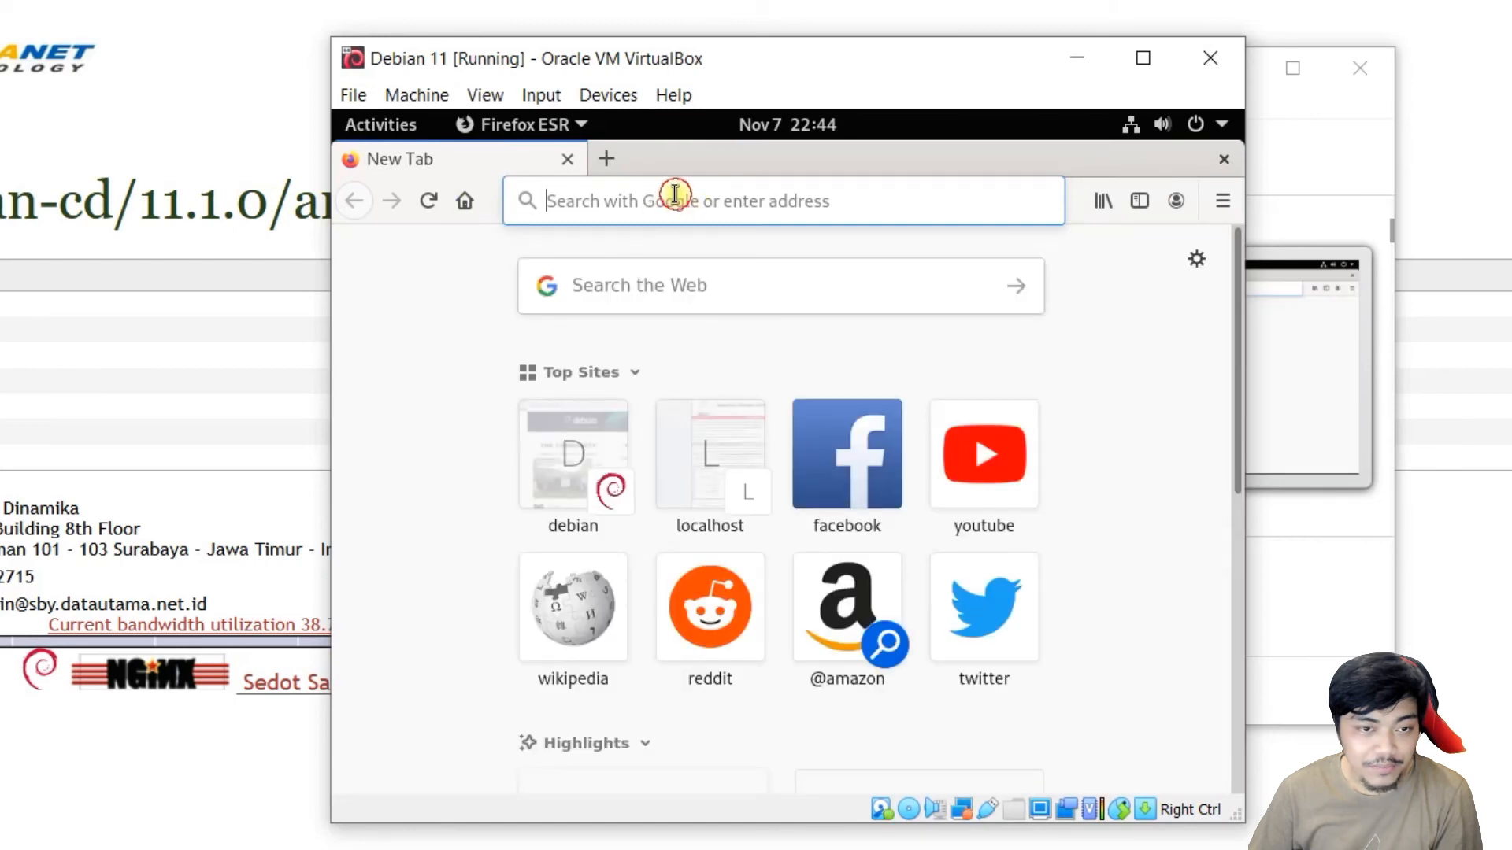
pyautogui.click(675, 195)
pyautogui.write('debian')
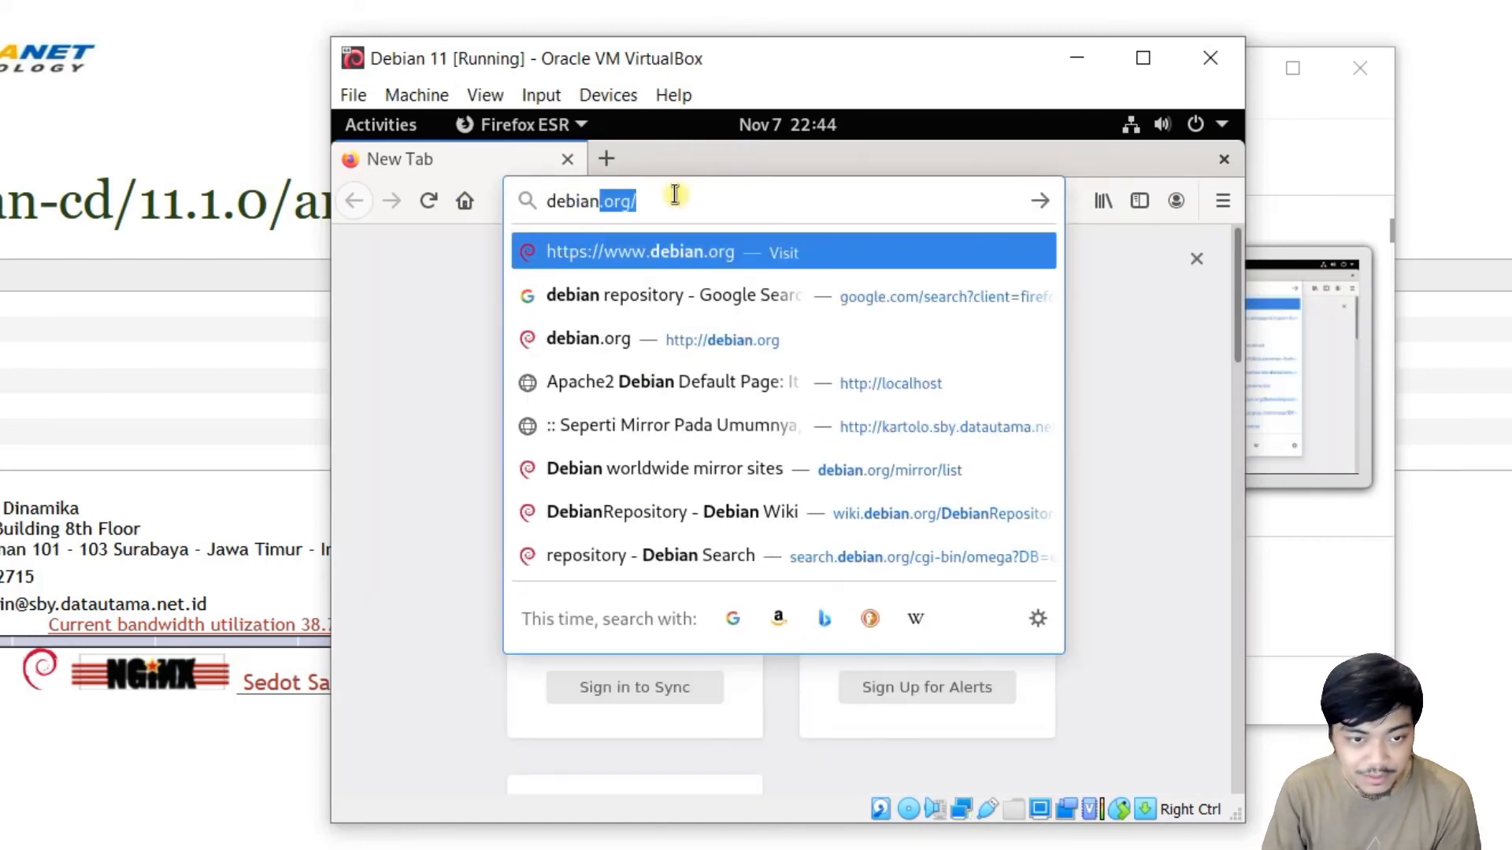
pyautogui.write(' repository')
pyautogui.press('Return')
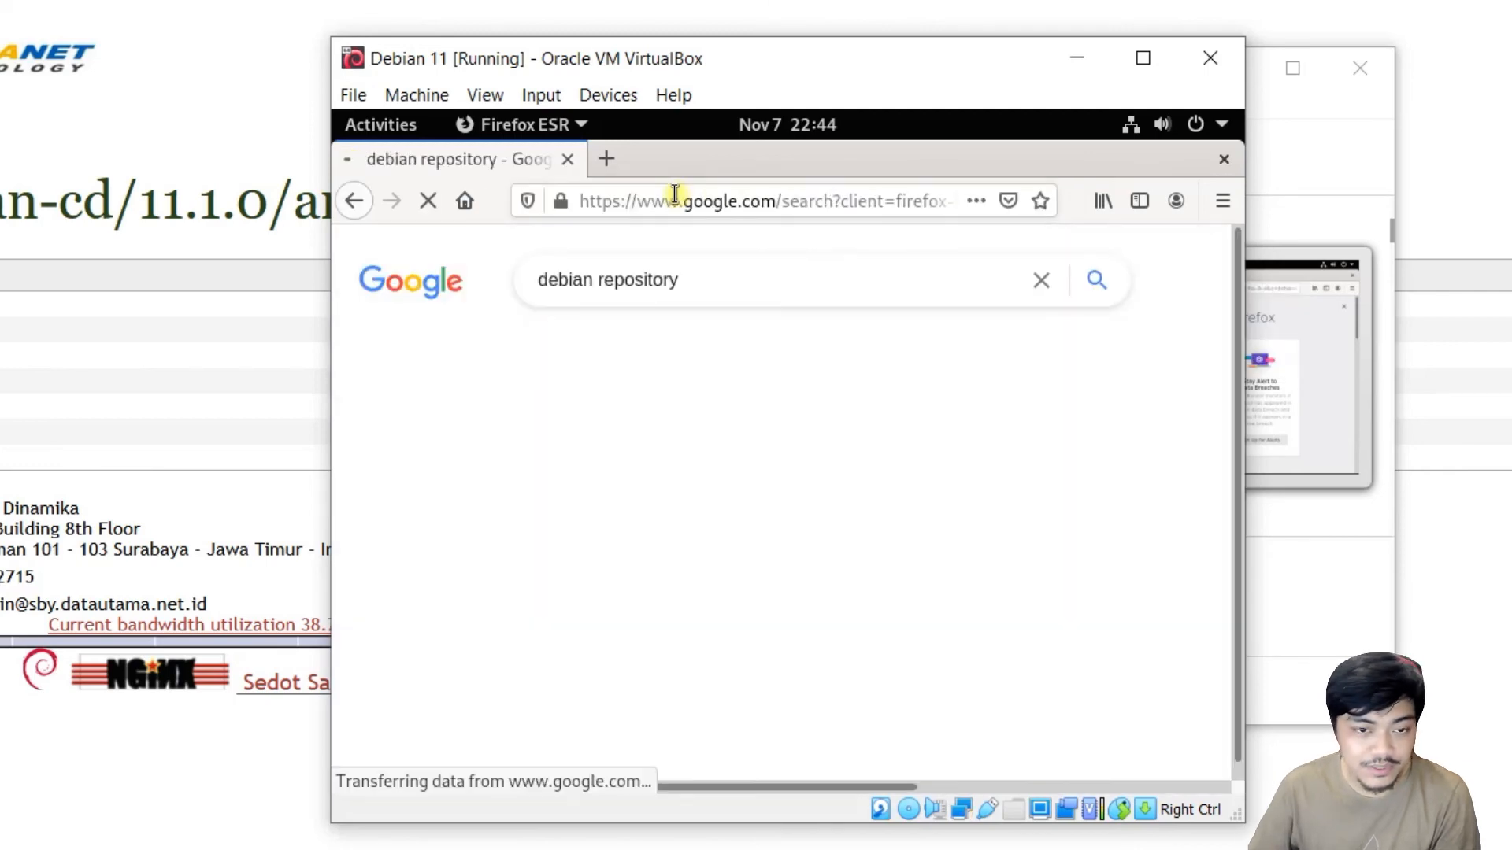
# Open the DebianRepository wiki page and select the official deb repository line.
pyautogui.click(828, 455)
pyautogui.scroll(-5, 937, 460)
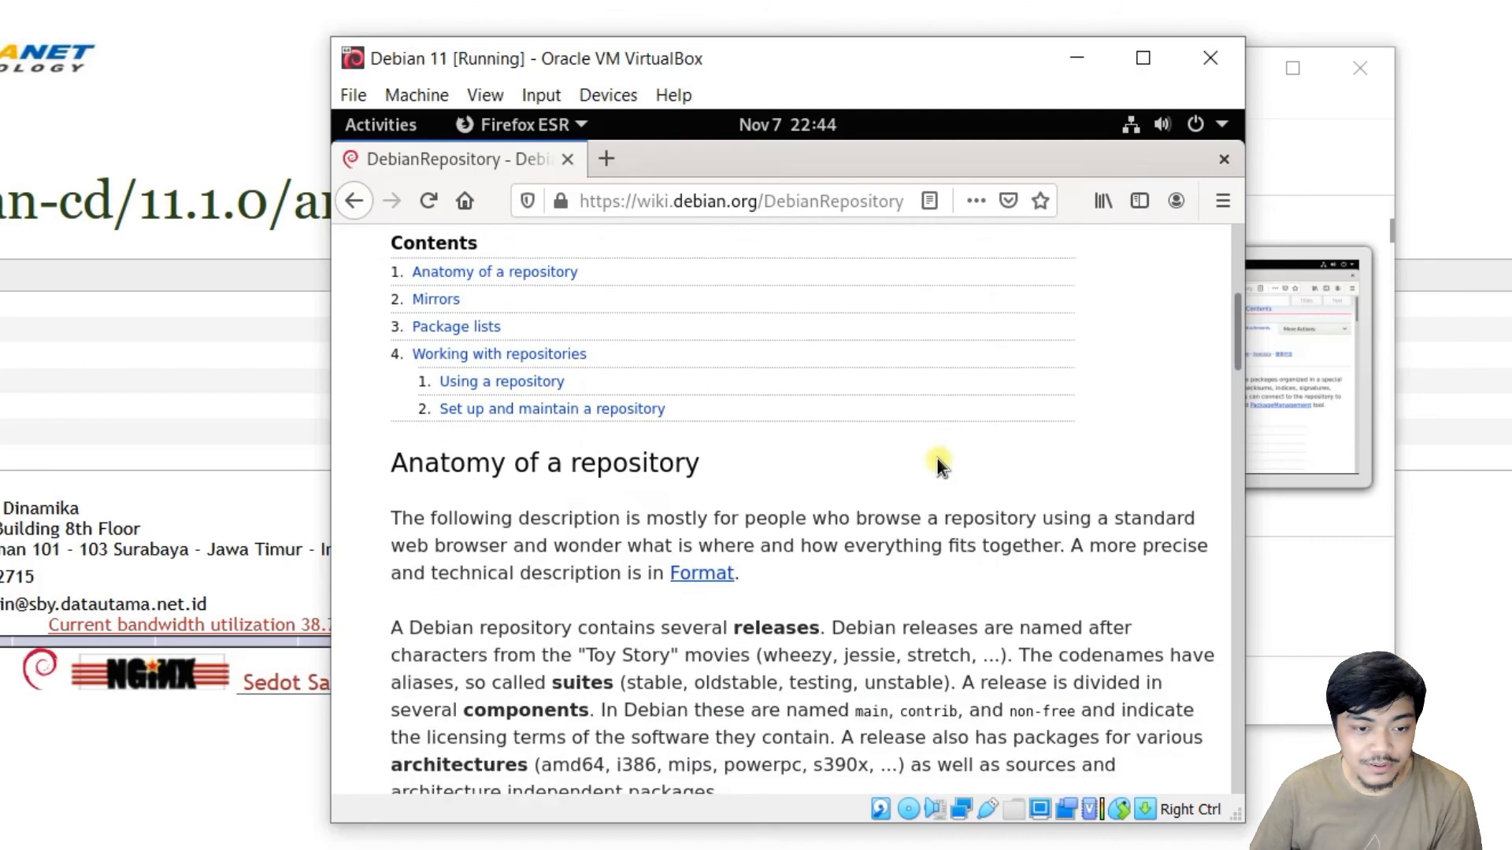
pyautogui.scroll(-15, 937, 459)
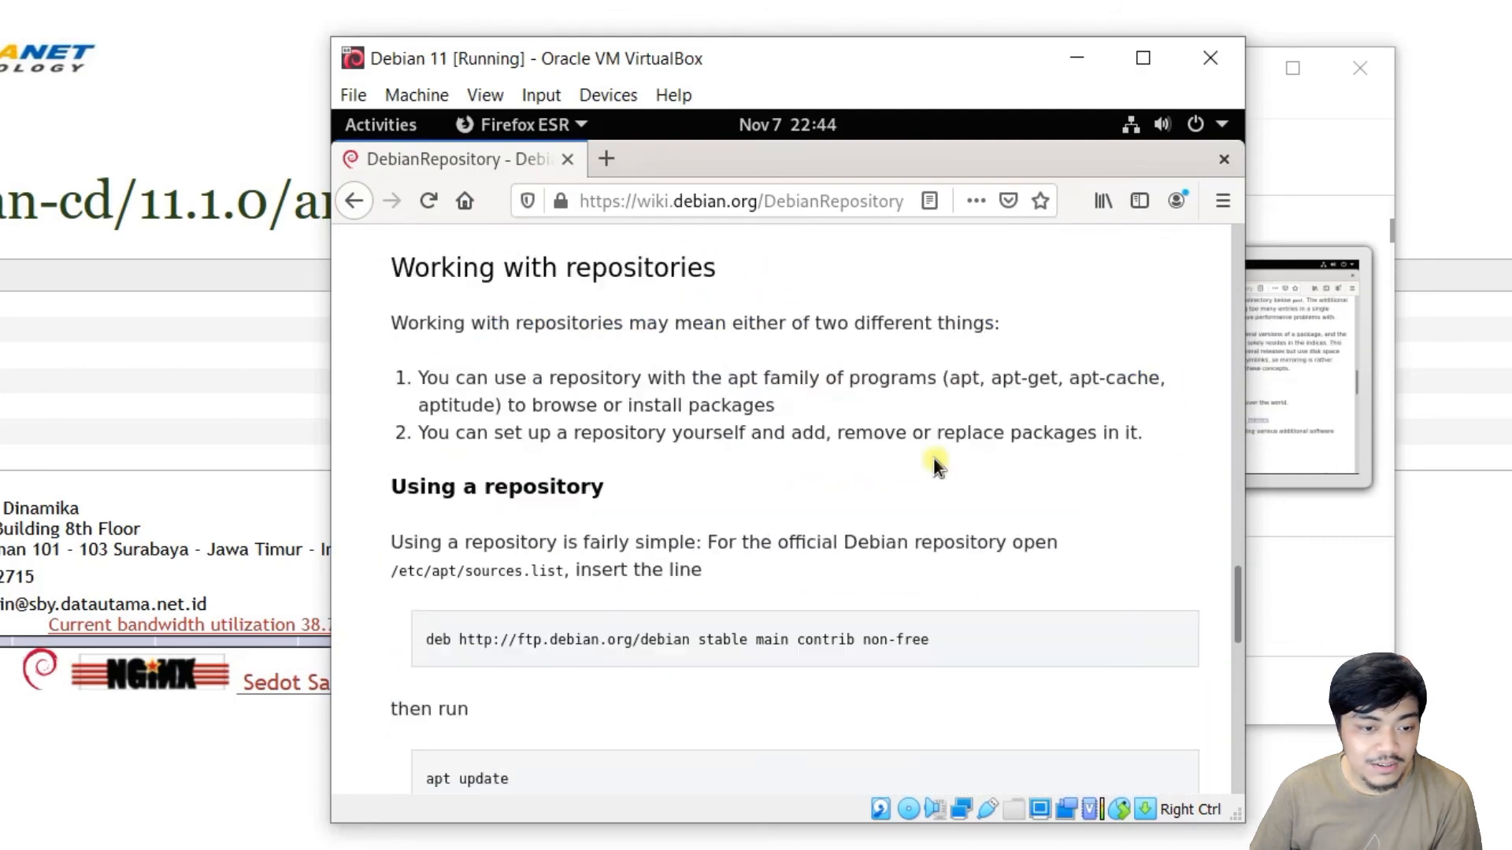
pyautogui.scroll(-7, 931, 460)
pyautogui.scroll(2, 708, 441)
pyautogui.moveTo(417, 451)
pyautogui.mouseDown()
pyautogui.moveTo(962, 471)
pyautogui.moveTo(925, 455)
pyautogui.moveTo(394, 452)
pyautogui.mouseUp()
# Copy the selected deb repository line and bring the terminal back to the front.
pyautogui.rightClick(507, 459)
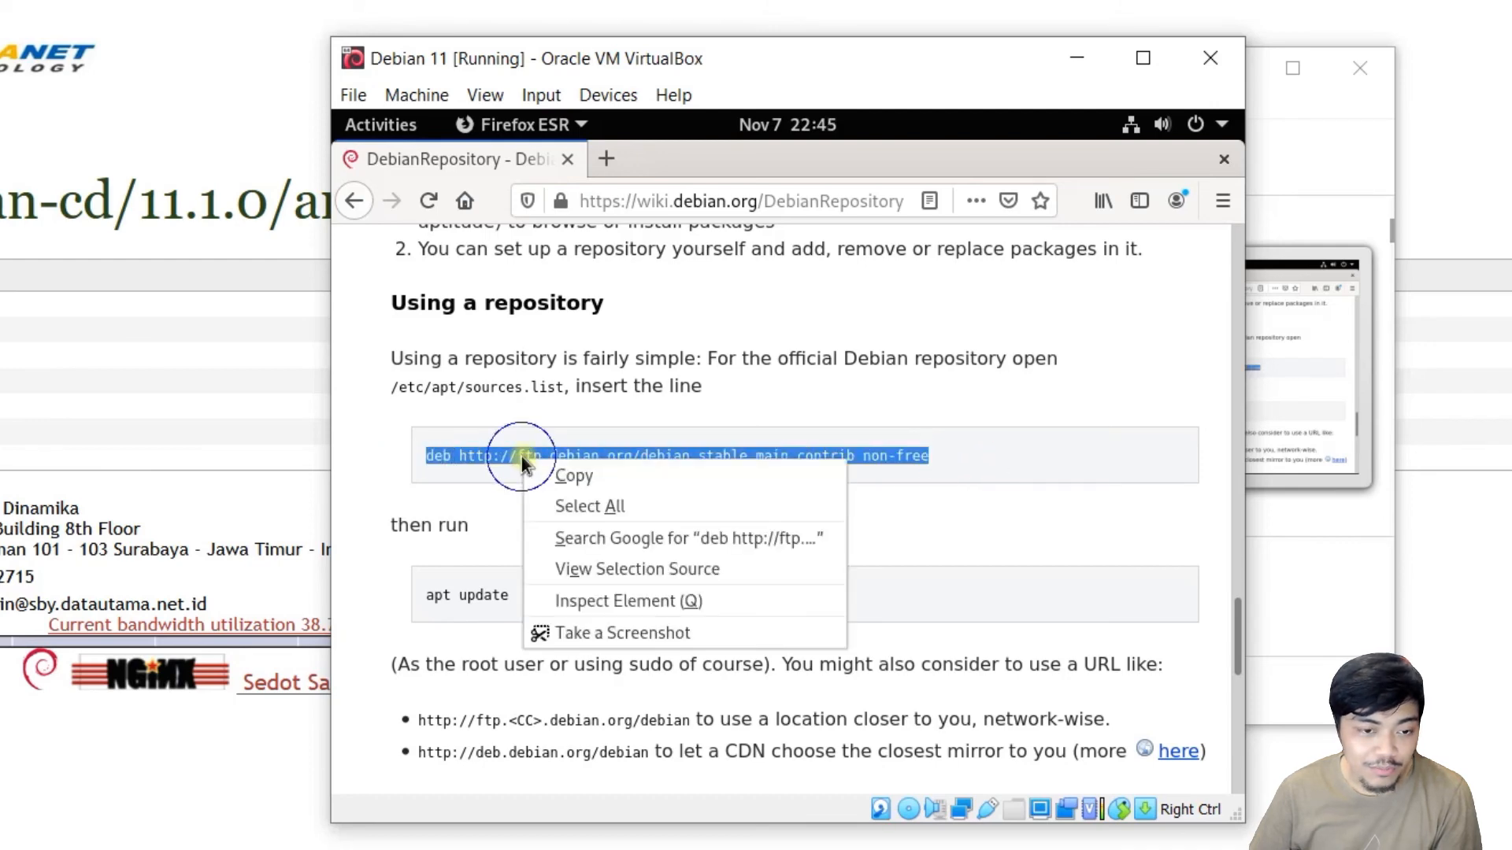
pyautogui.click(553, 473)
pyautogui.click(366, 130)
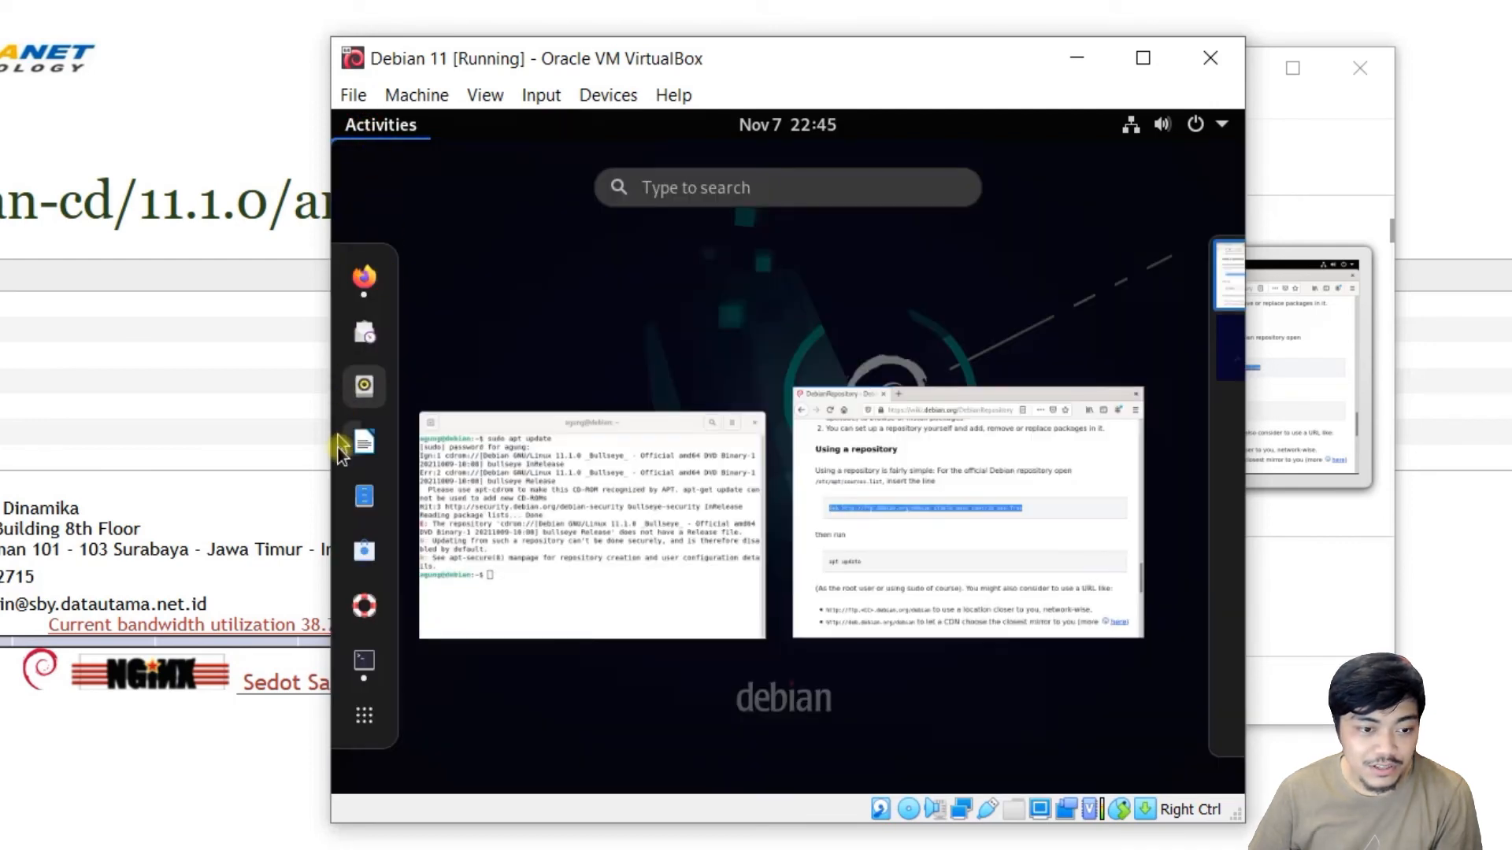
pyautogui.click(366, 661)
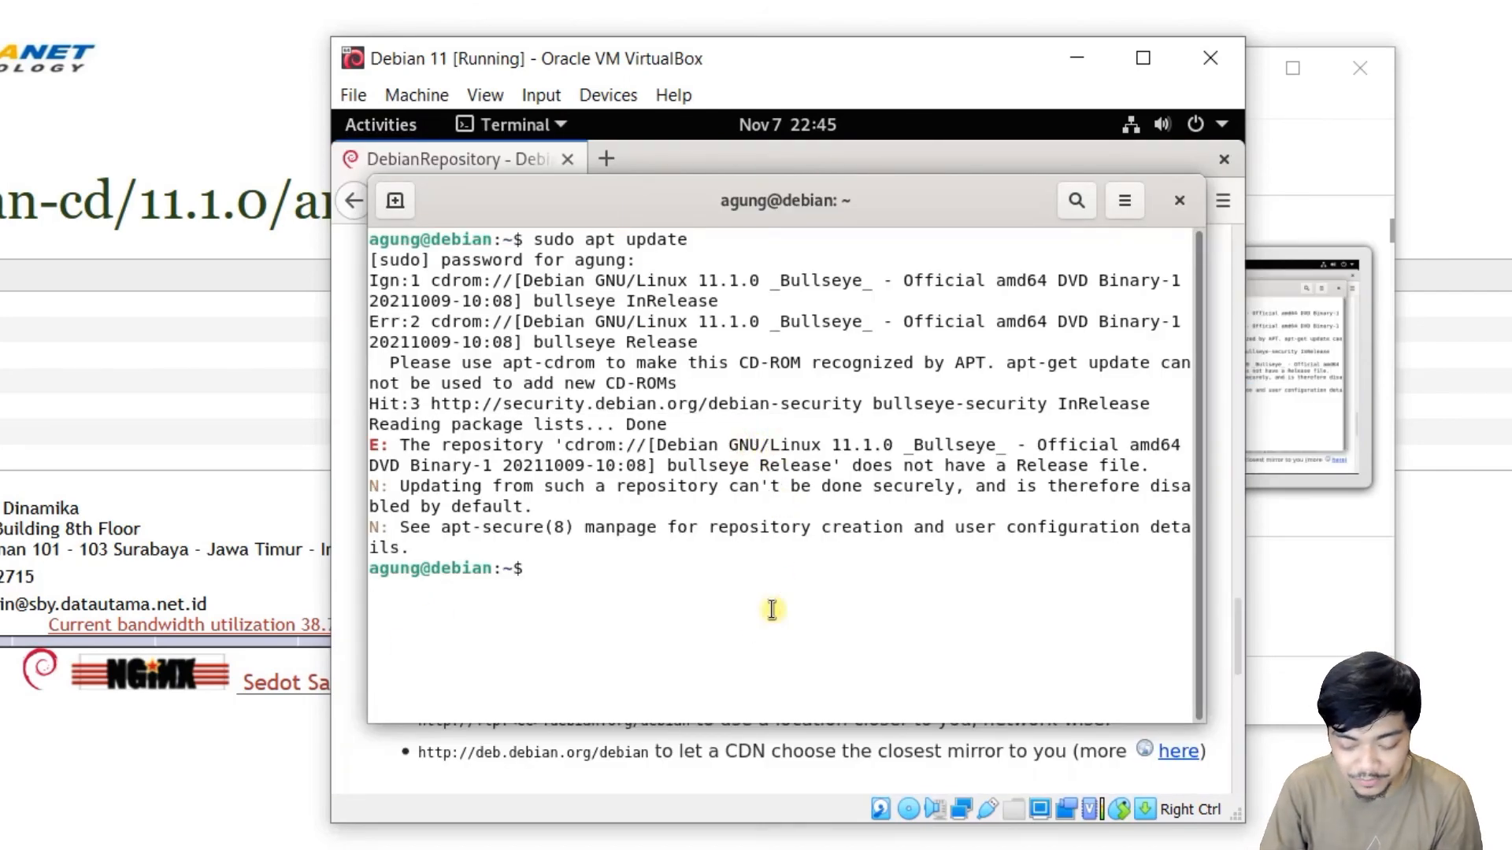
# Enter sudo nano /etc/apt/sources.list to edit the sources file.
pyautogui.write('sudo n')
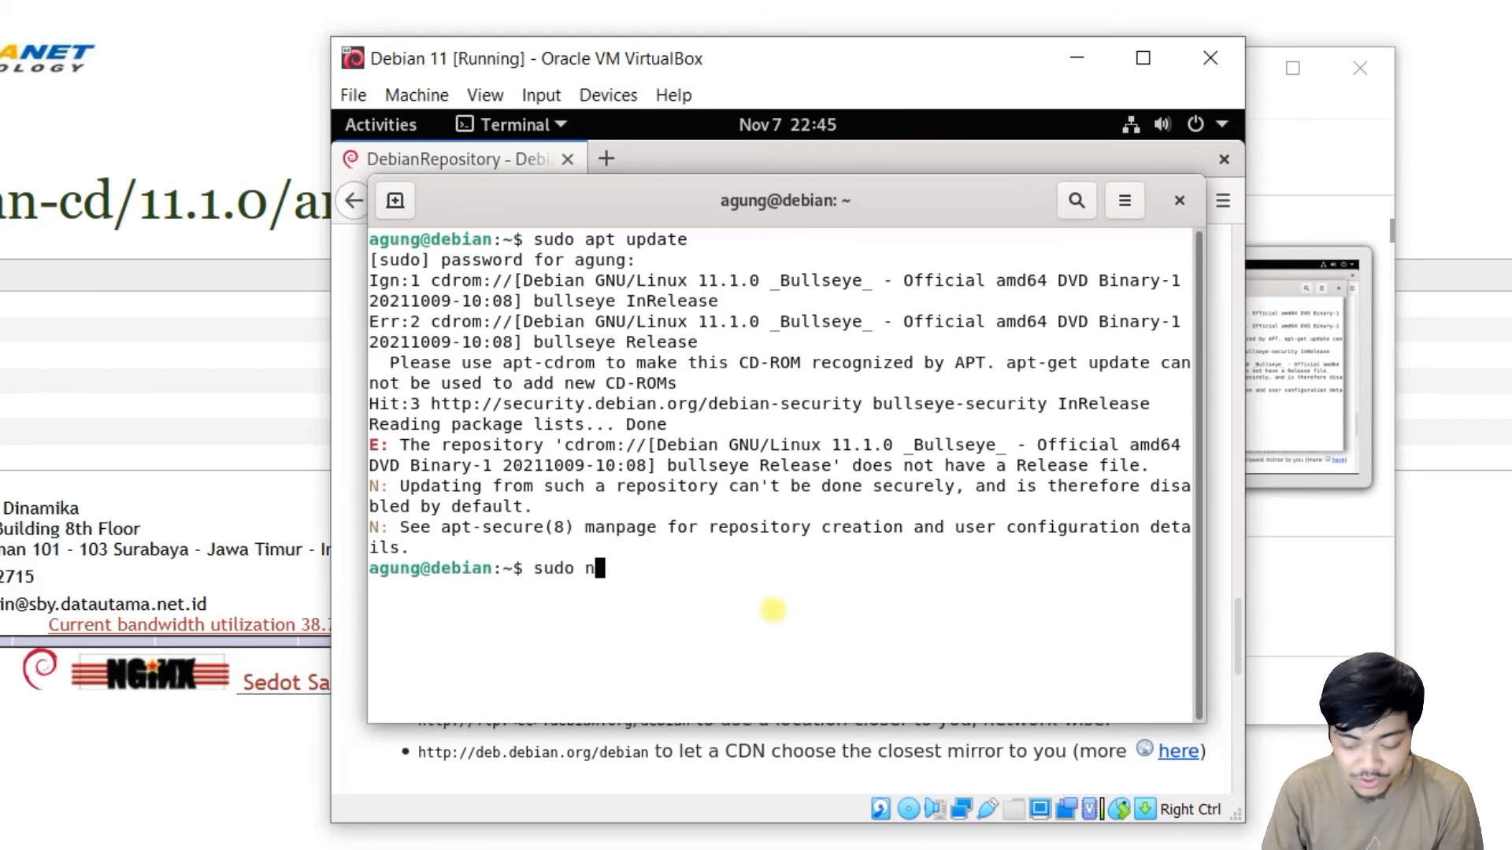
pyautogui.write('ano /etc')
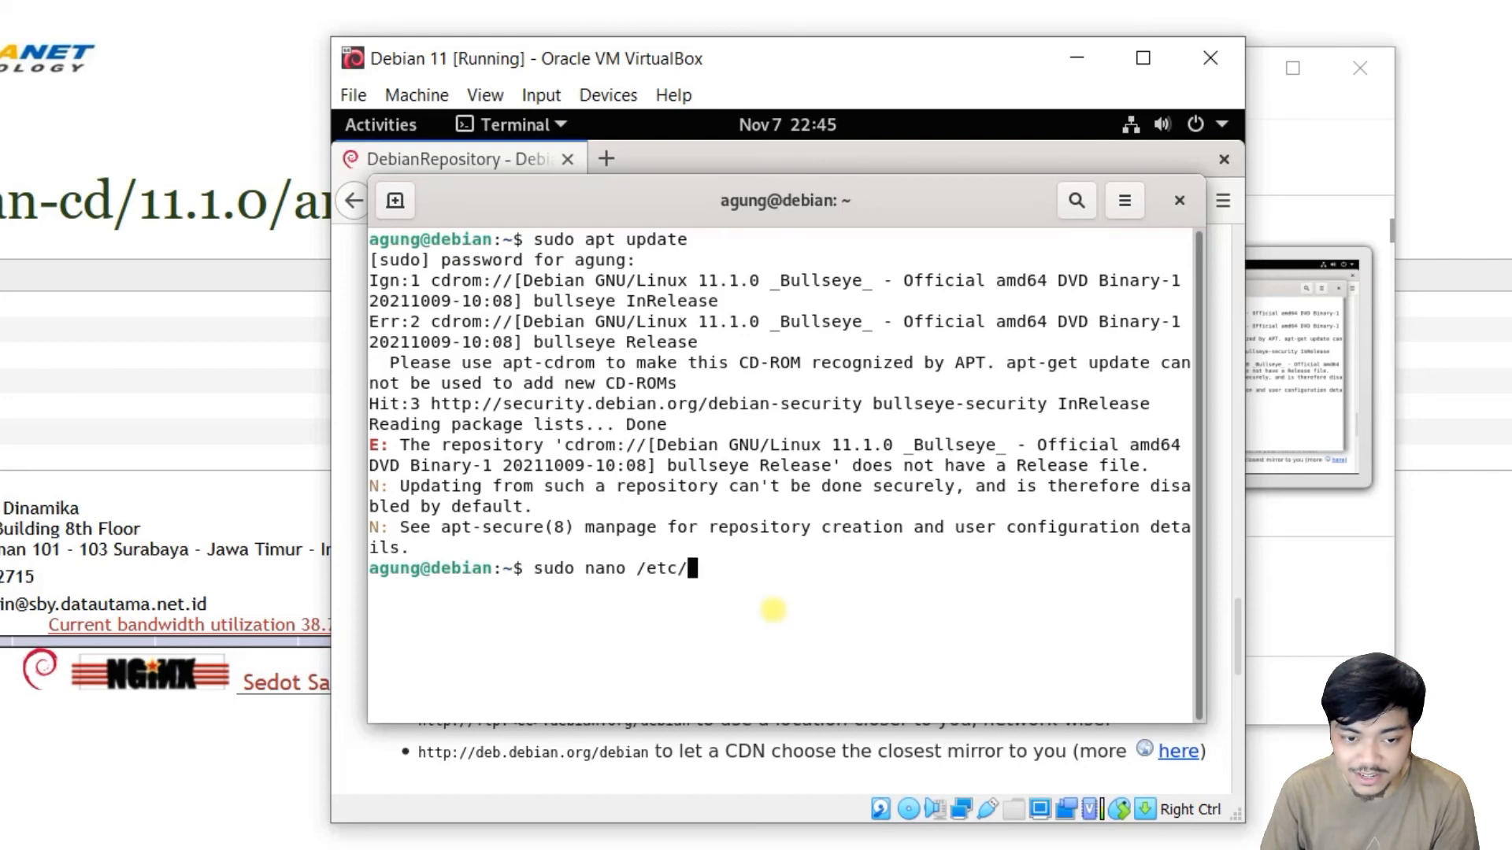
pyautogui.write('/apt/sources.list')
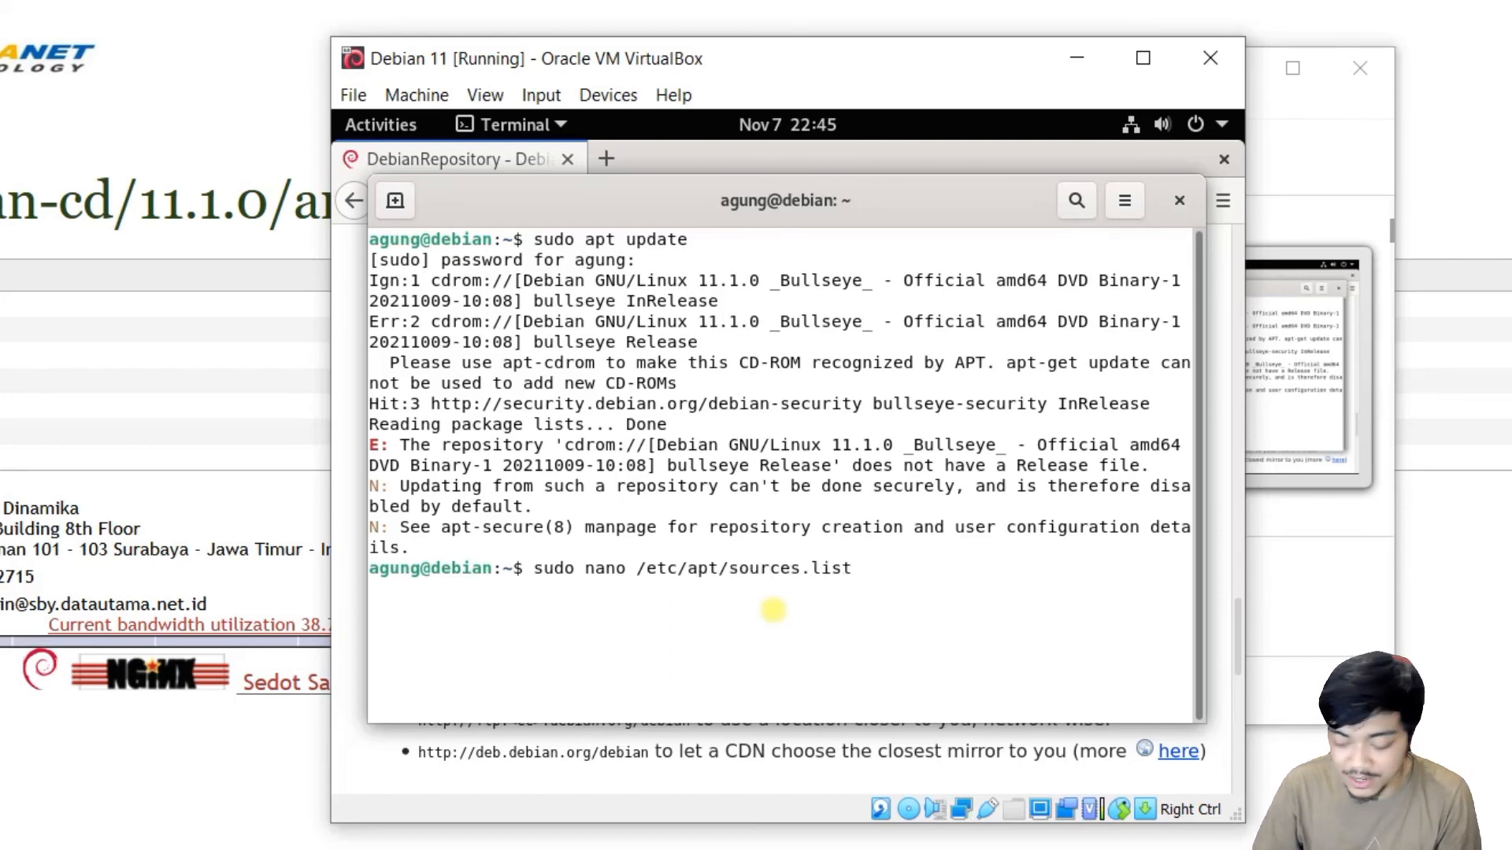
pyautogui.press('Return')
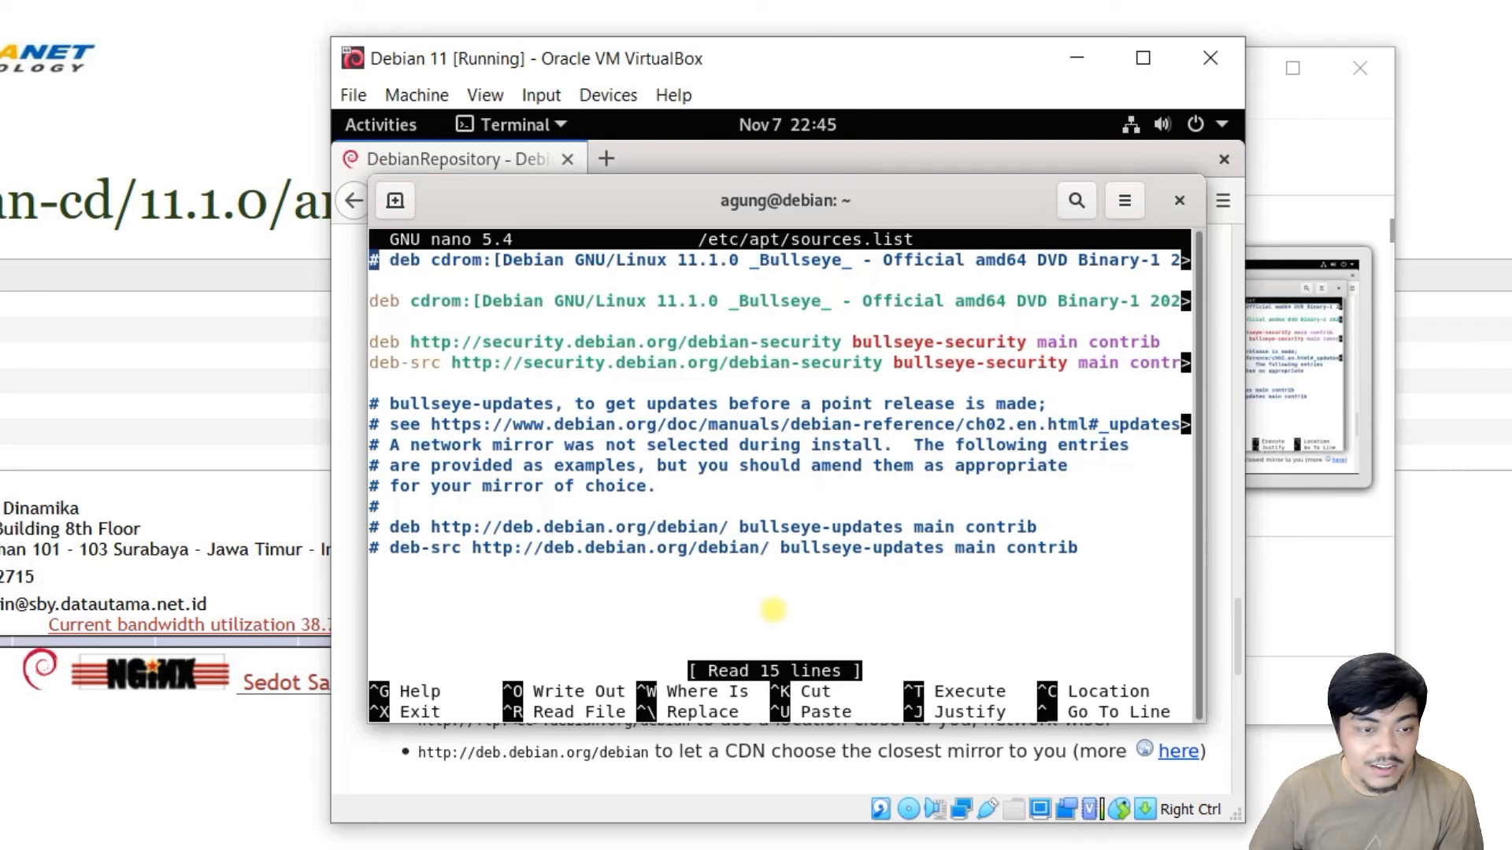
# Comment out the deb cdrom line in sources.list with a #.
pyautogui.press('Down')
pyautogui.press('Down')
pyautogui.press('Down')
pyautogui.press('Up')
pyautogui.press('Up')
pyautogui.press('Up')
pyautogui.press('Up')
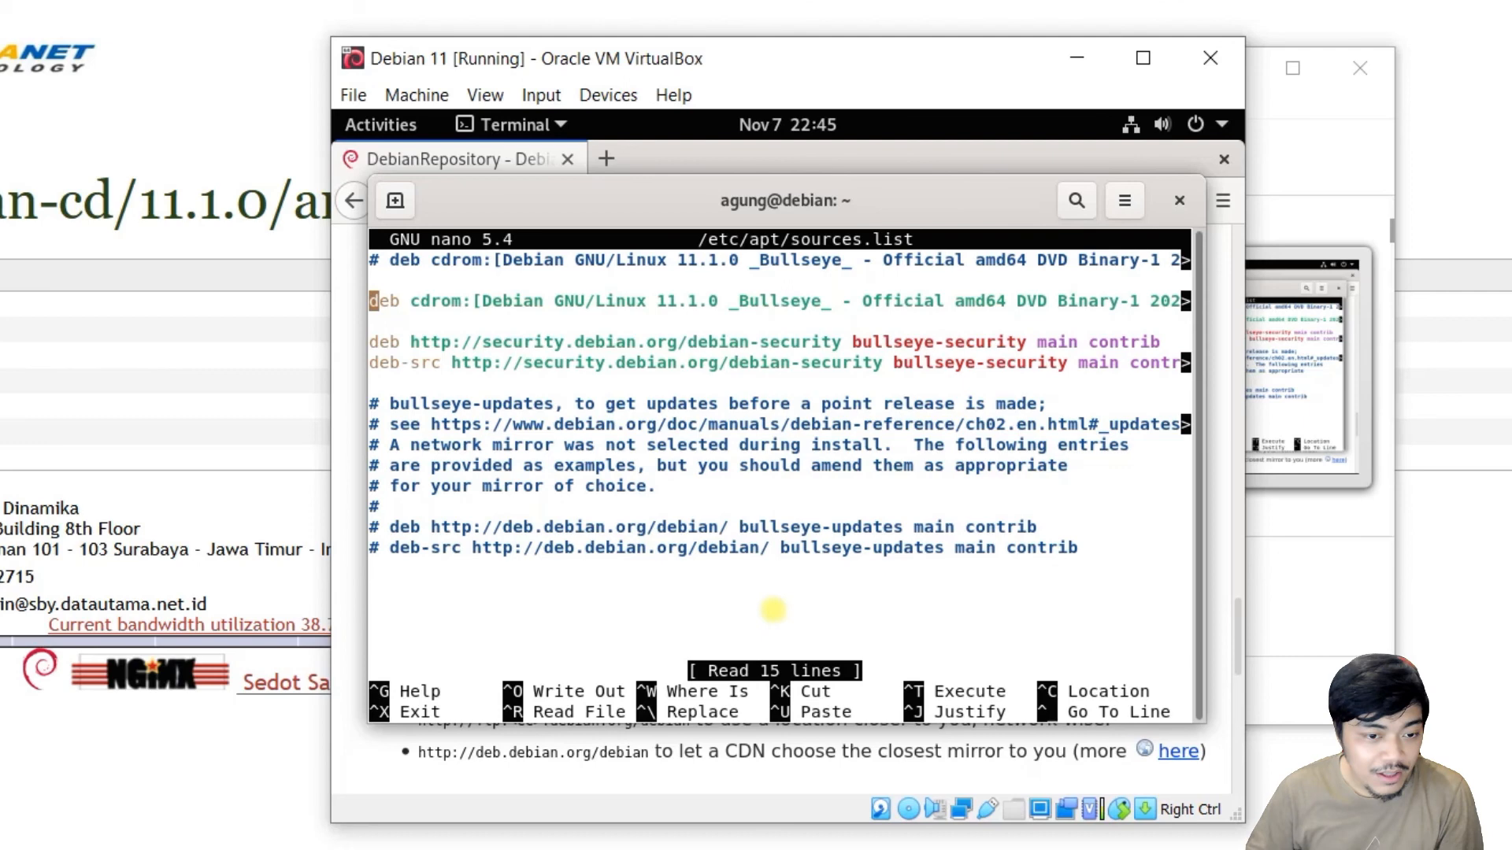
pyautogui.press('Down')
pyautogui.press('Down')
pyautogui.press('Up')
pyautogui.press('Up')
pyautogui.press('Up')
pyautogui.press('Up')
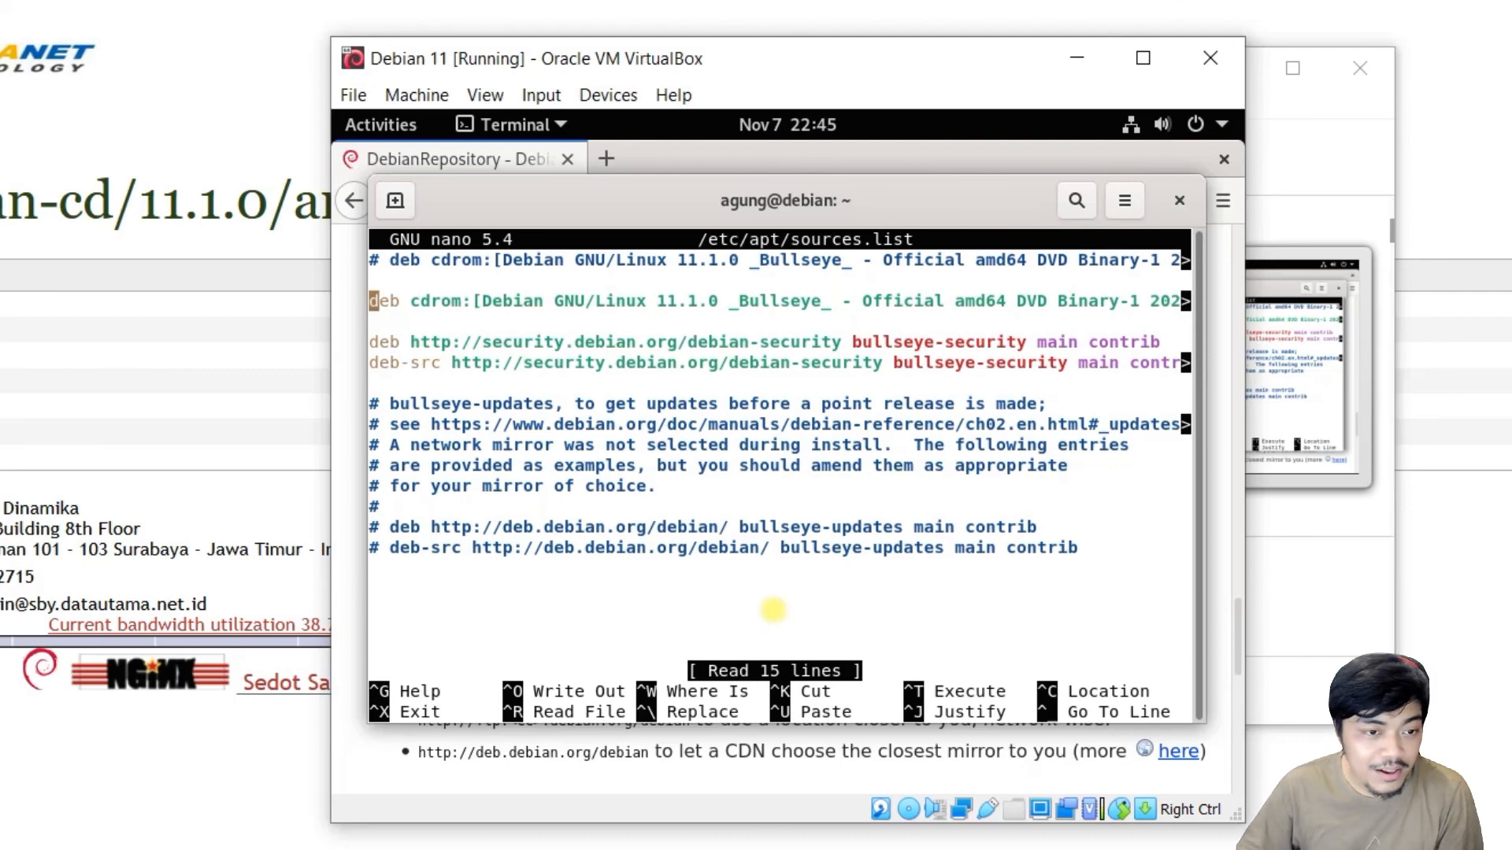
pyautogui.press('Down')
pyautogui.press('Down')
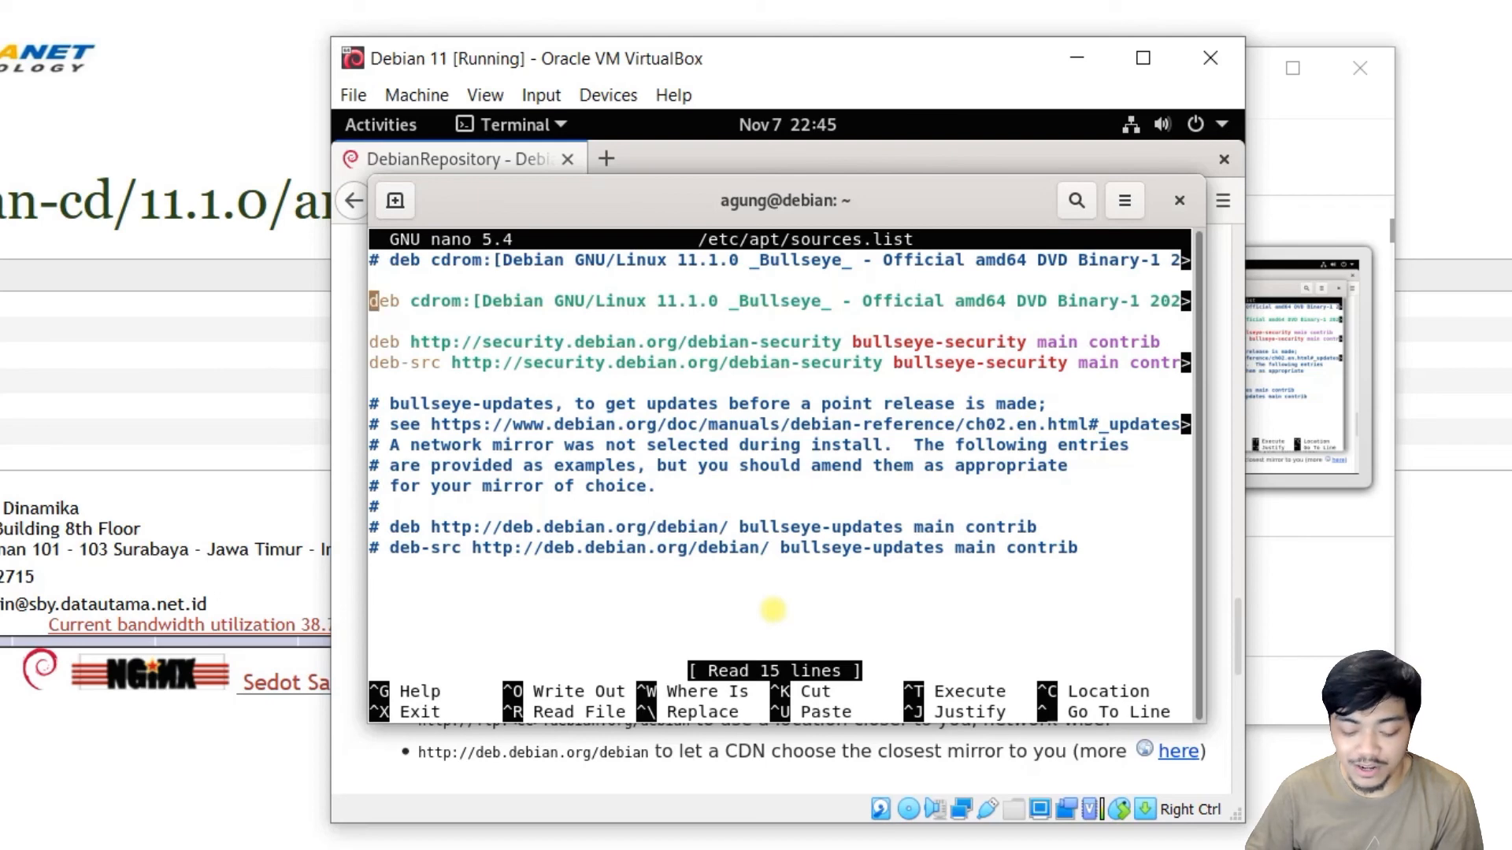
pyautogui.write('#')
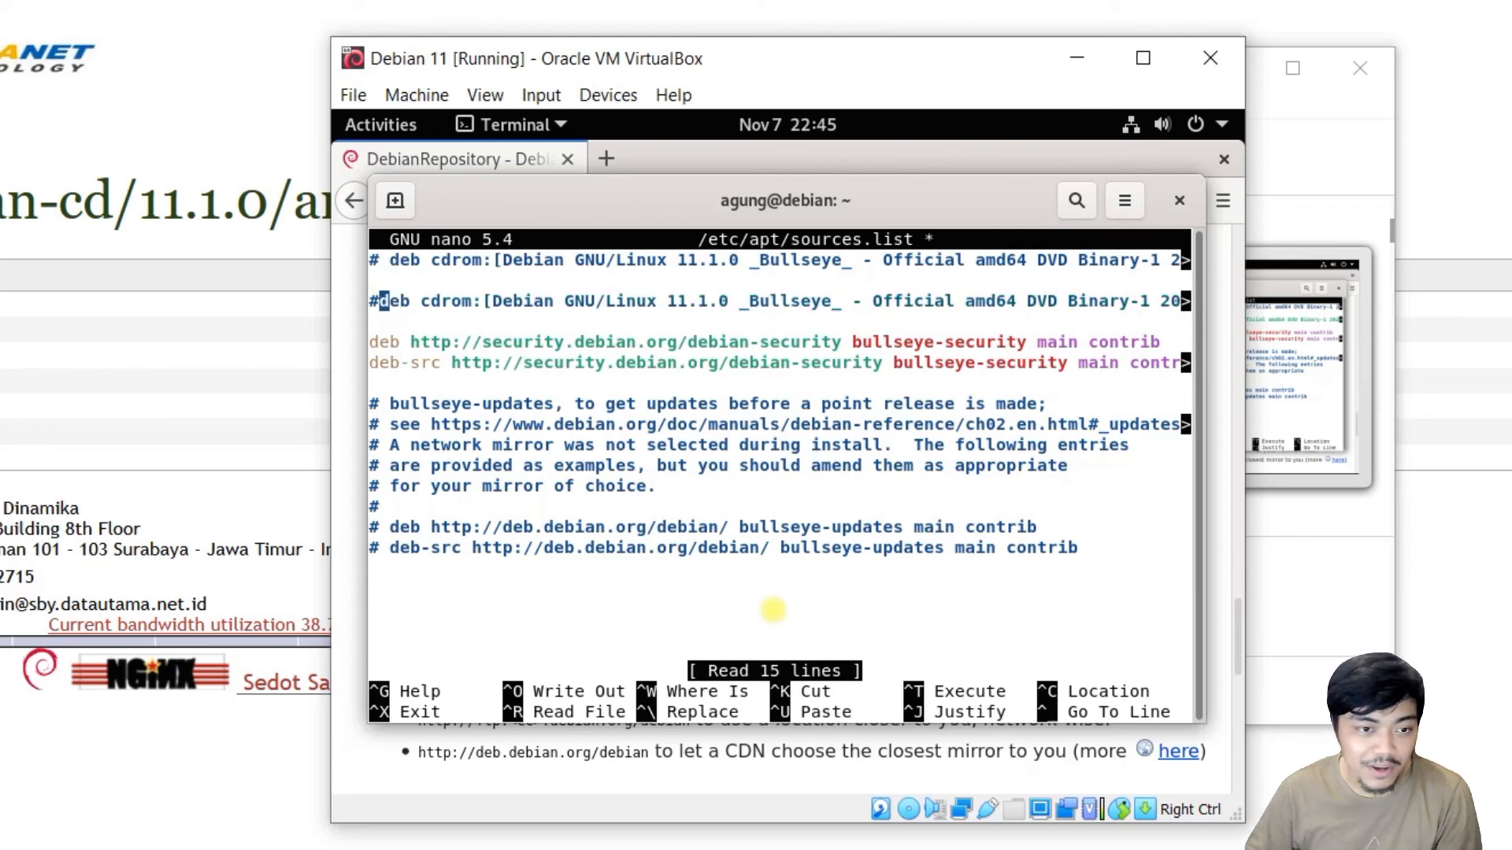
pyautogui.press('Left')
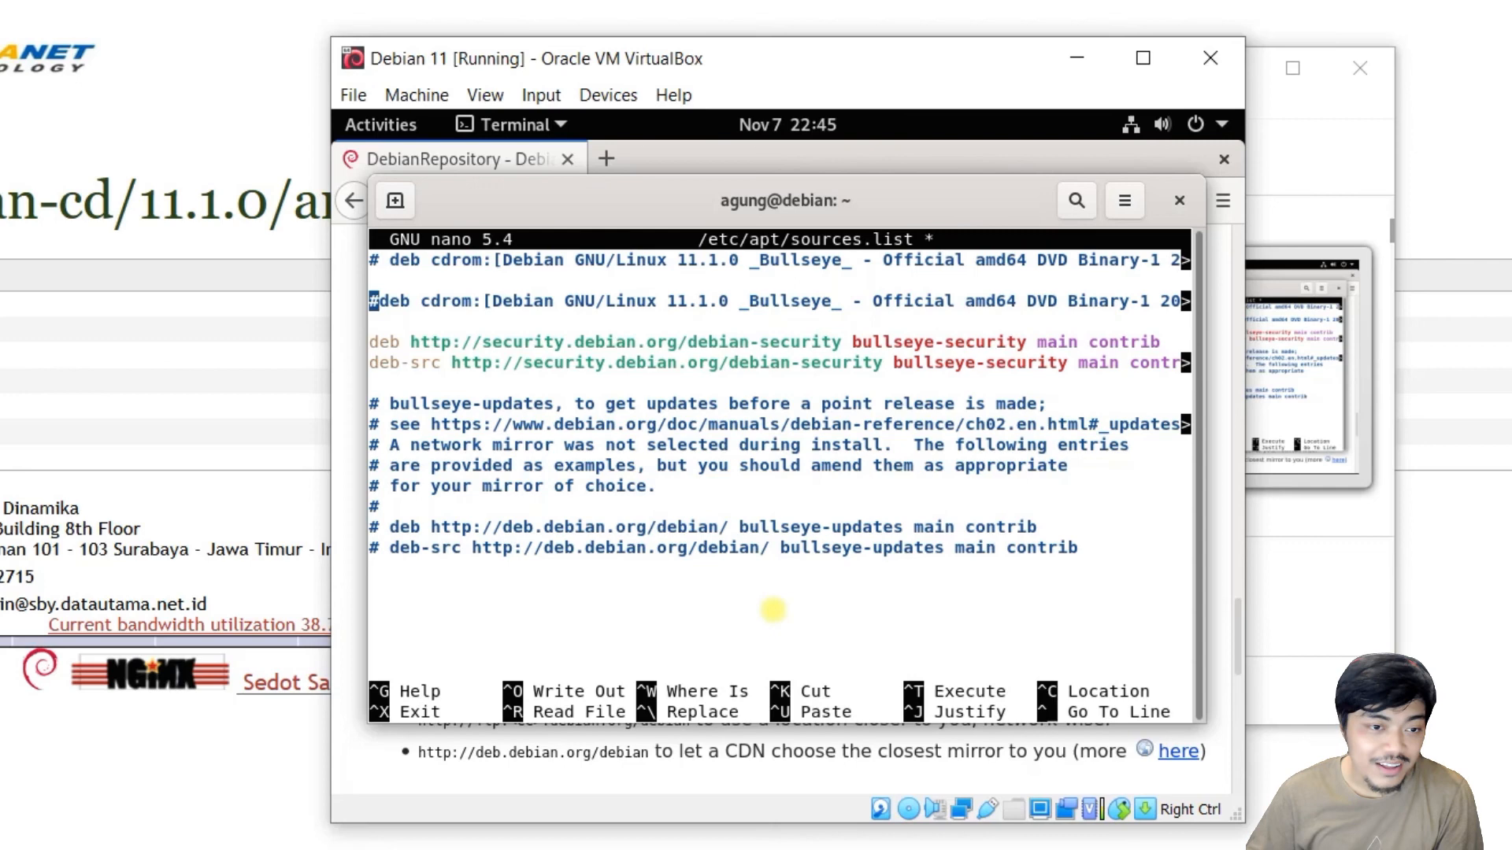
# Paste the ftp.debian.org stable main contrib non-free line below it and save the file.
pyautogui.press('Down')
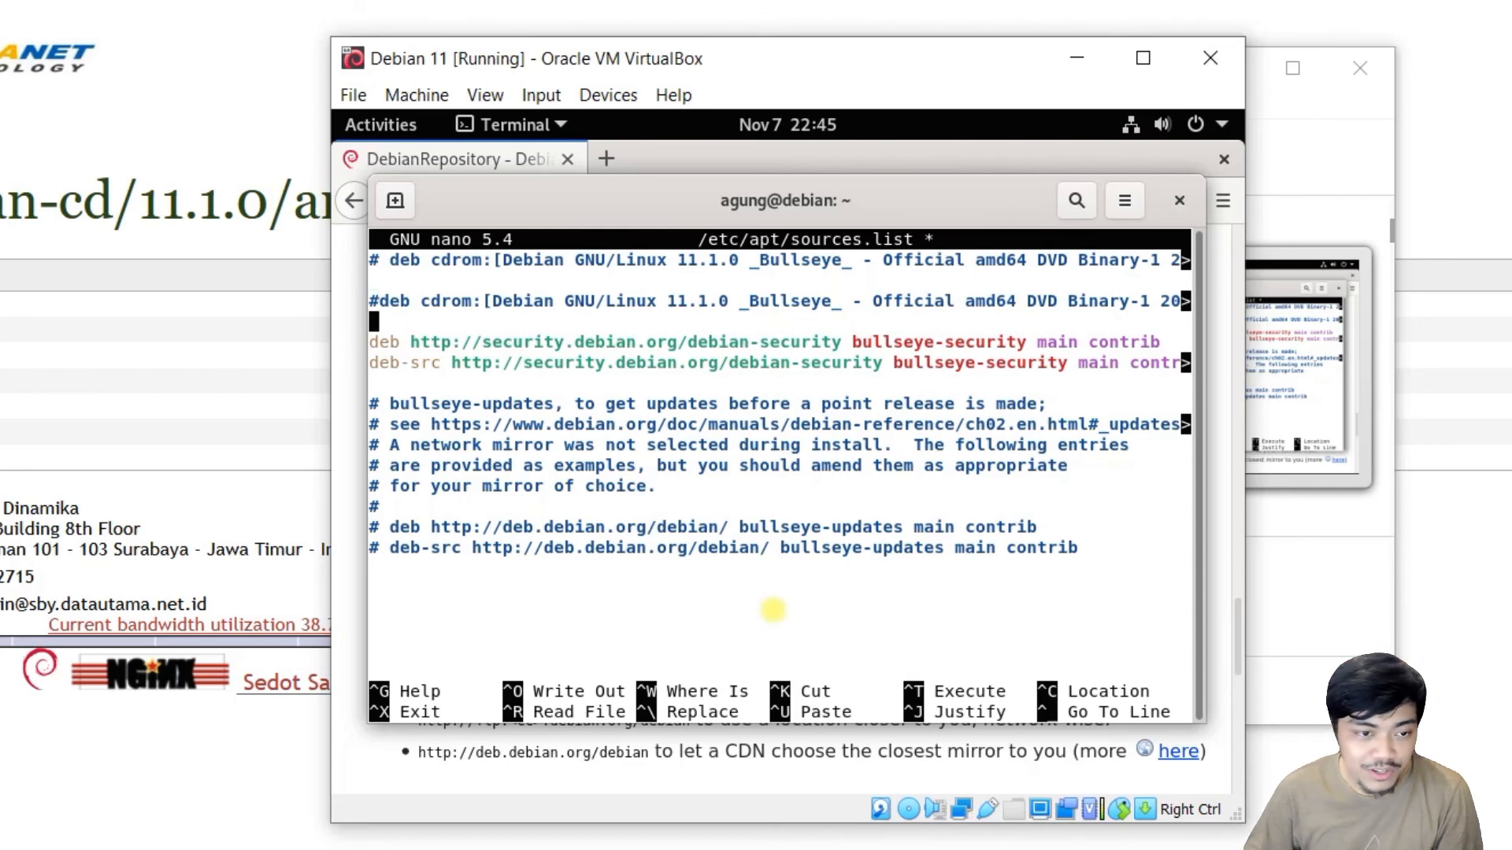
pyautogui.press('Return')
pyautogui.press('Return')
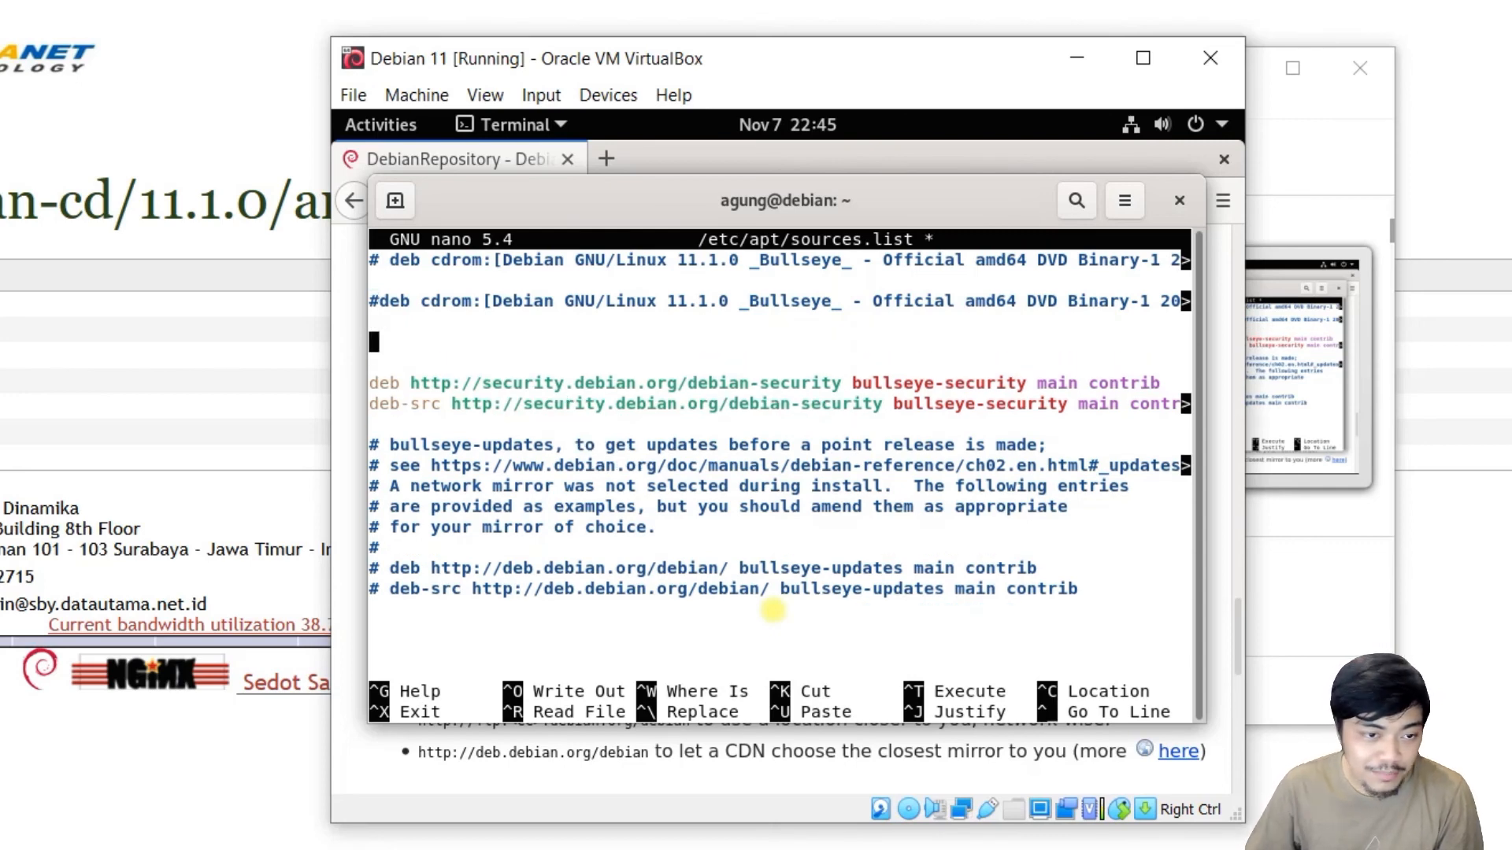
pyautogui.rightClick(736, 347)
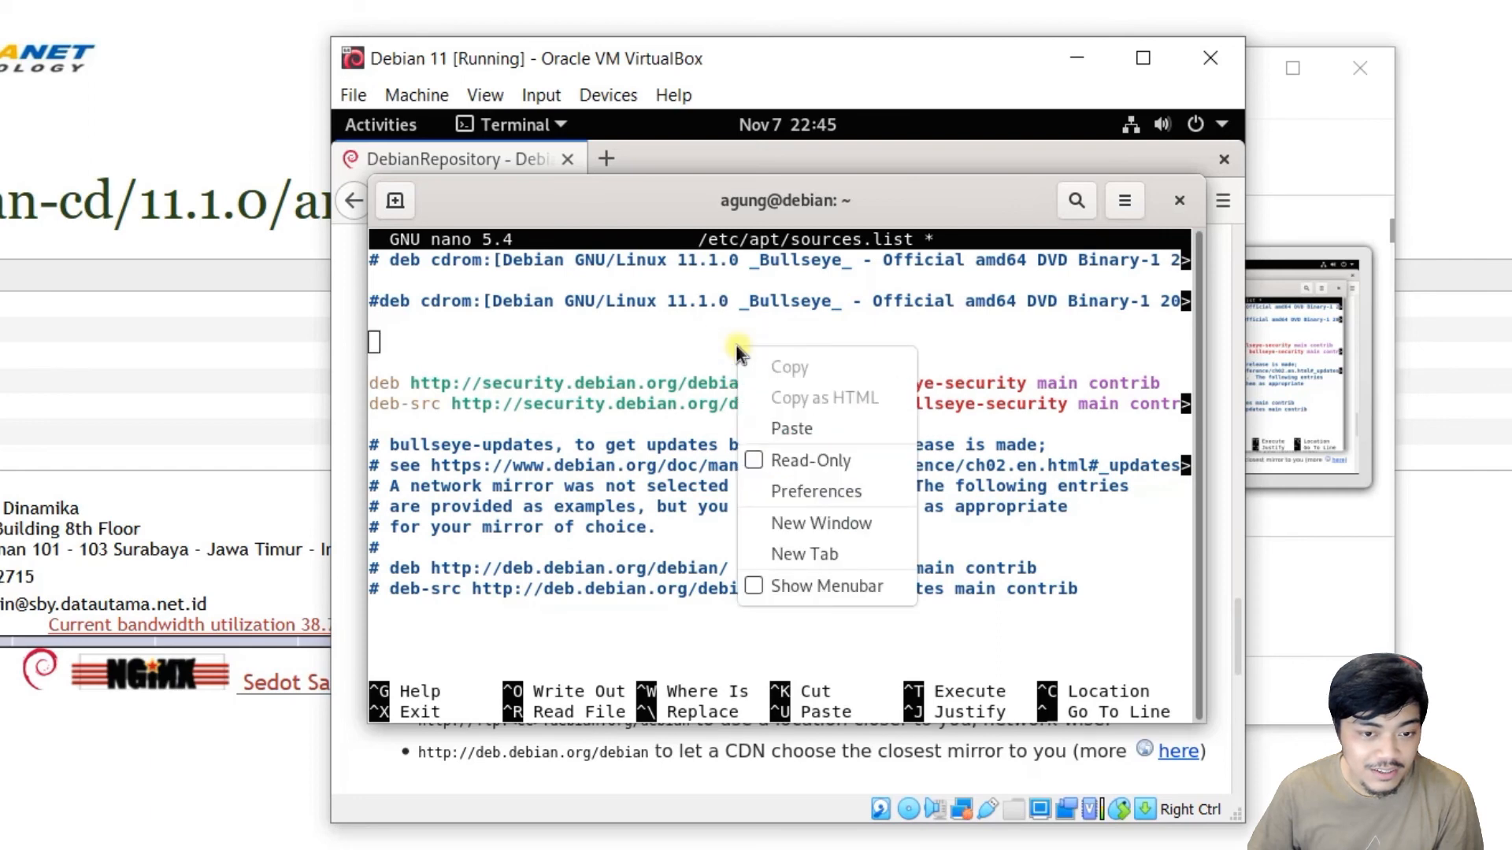
pyautogui.click(843, 429)
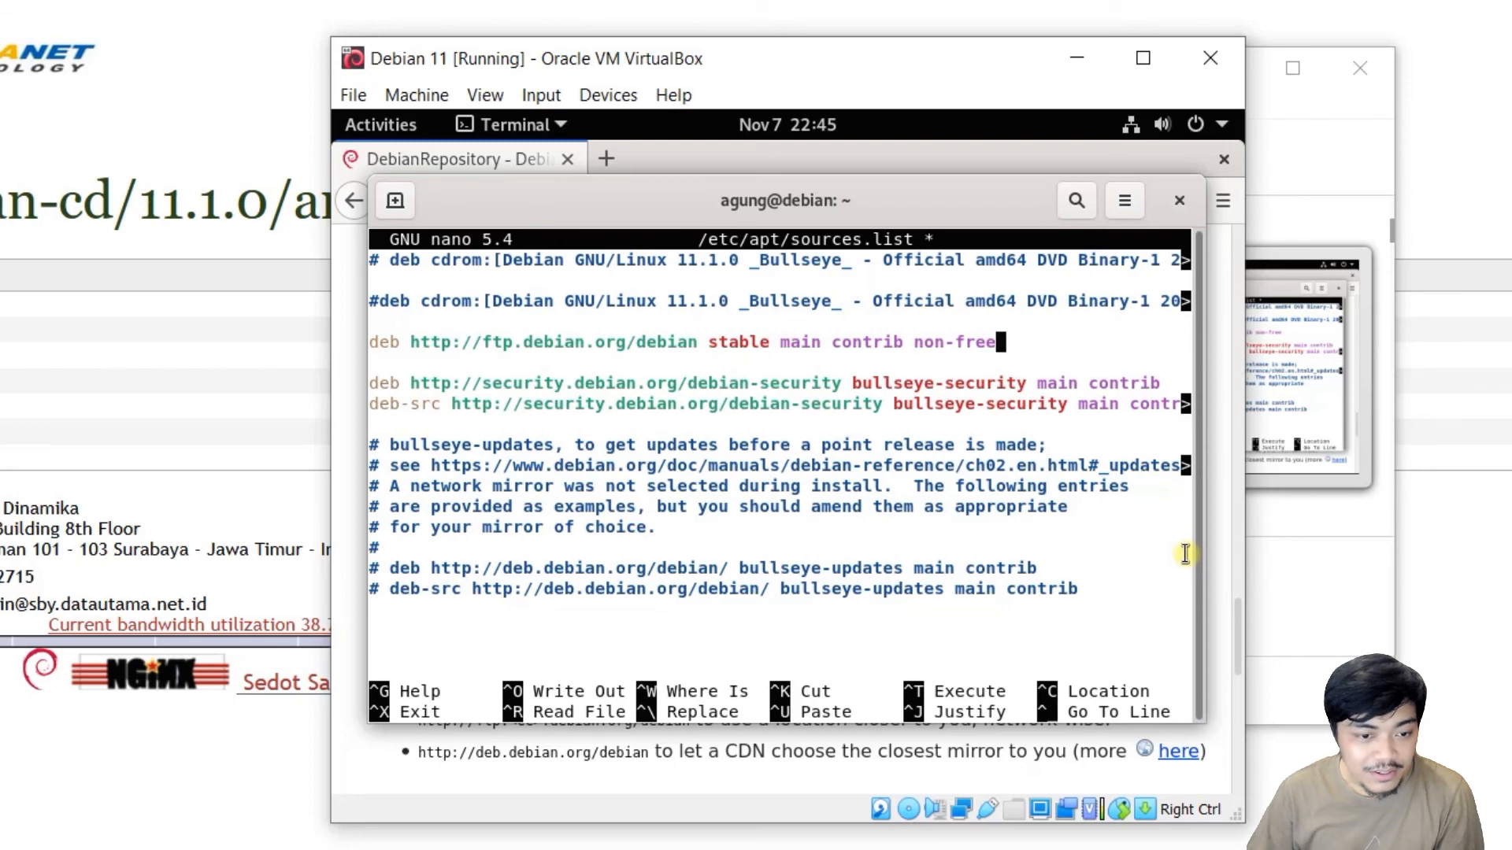
pyautogui.press('Down')
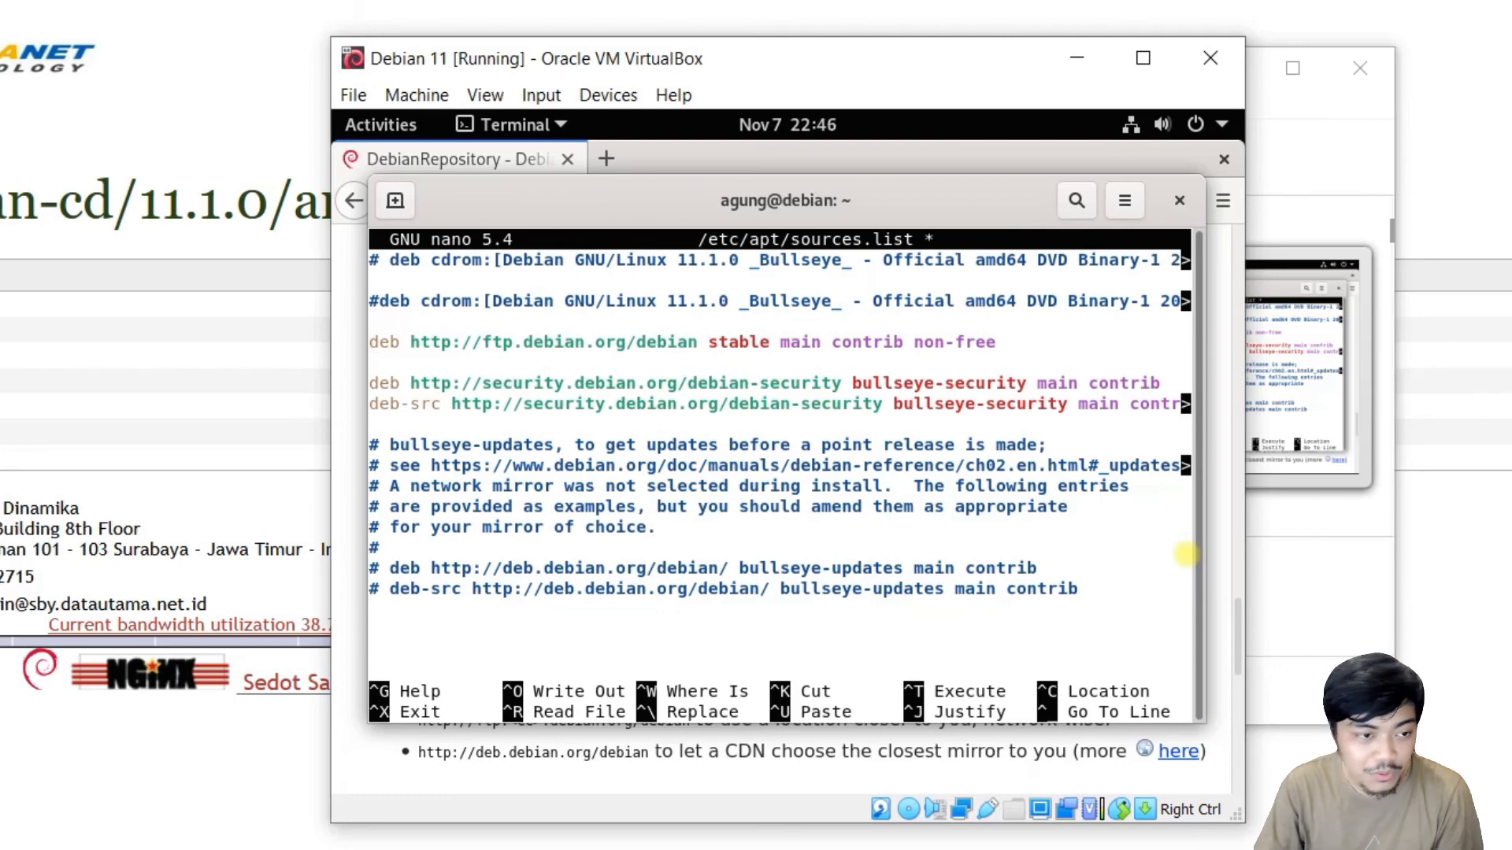
pyautogui.hotkey('ctrl', 'o')
pyautogui.press('Return')
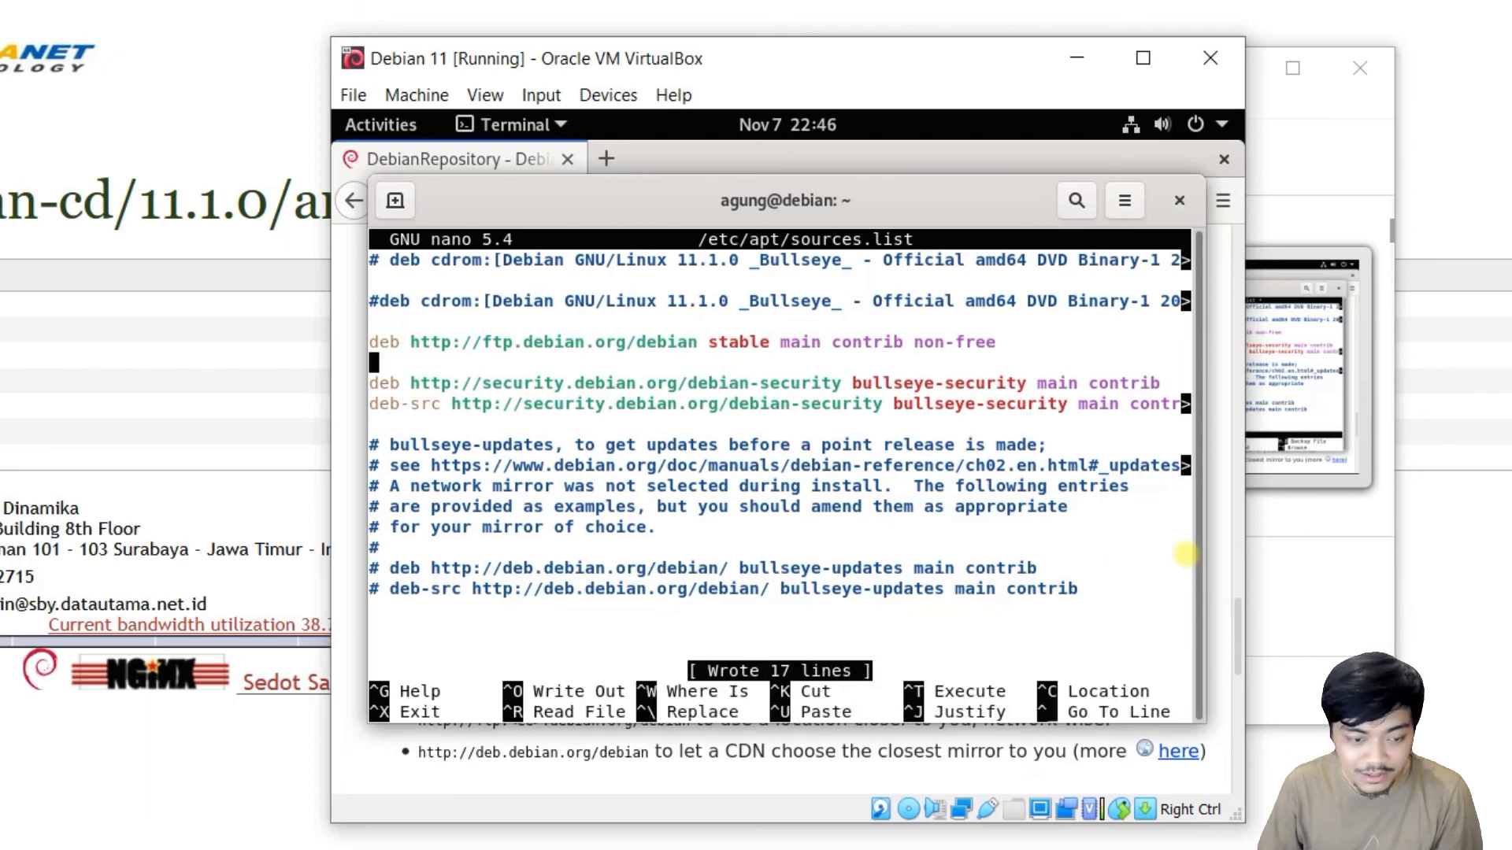
# Exit nano and rerun sudo apt update against the new repository.
pyautogui.hotkey('ctrl', 'x')
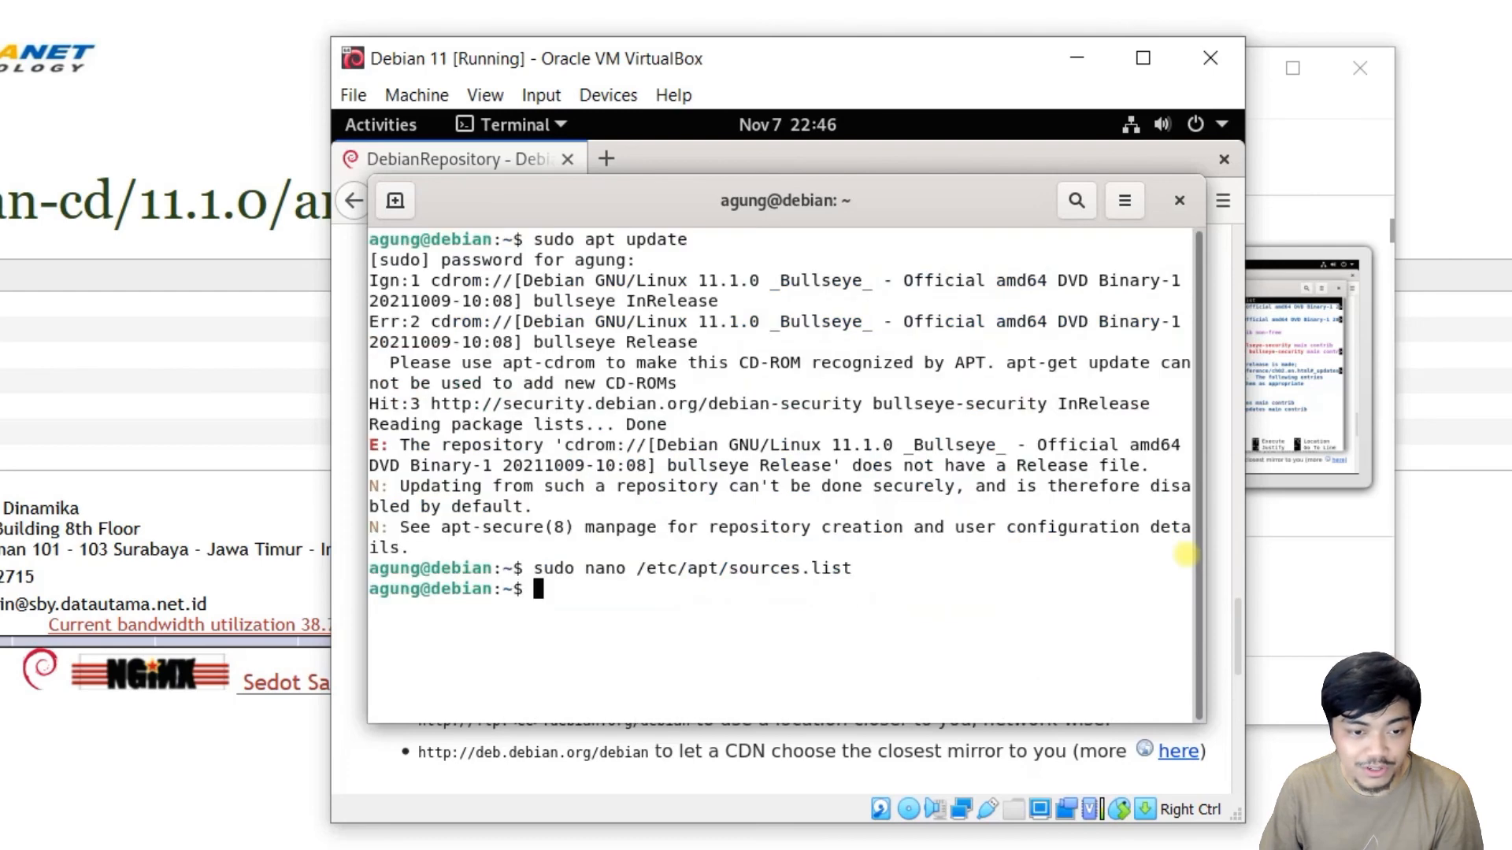
pyautogui.press('Up')
pyautogui.press('Up')
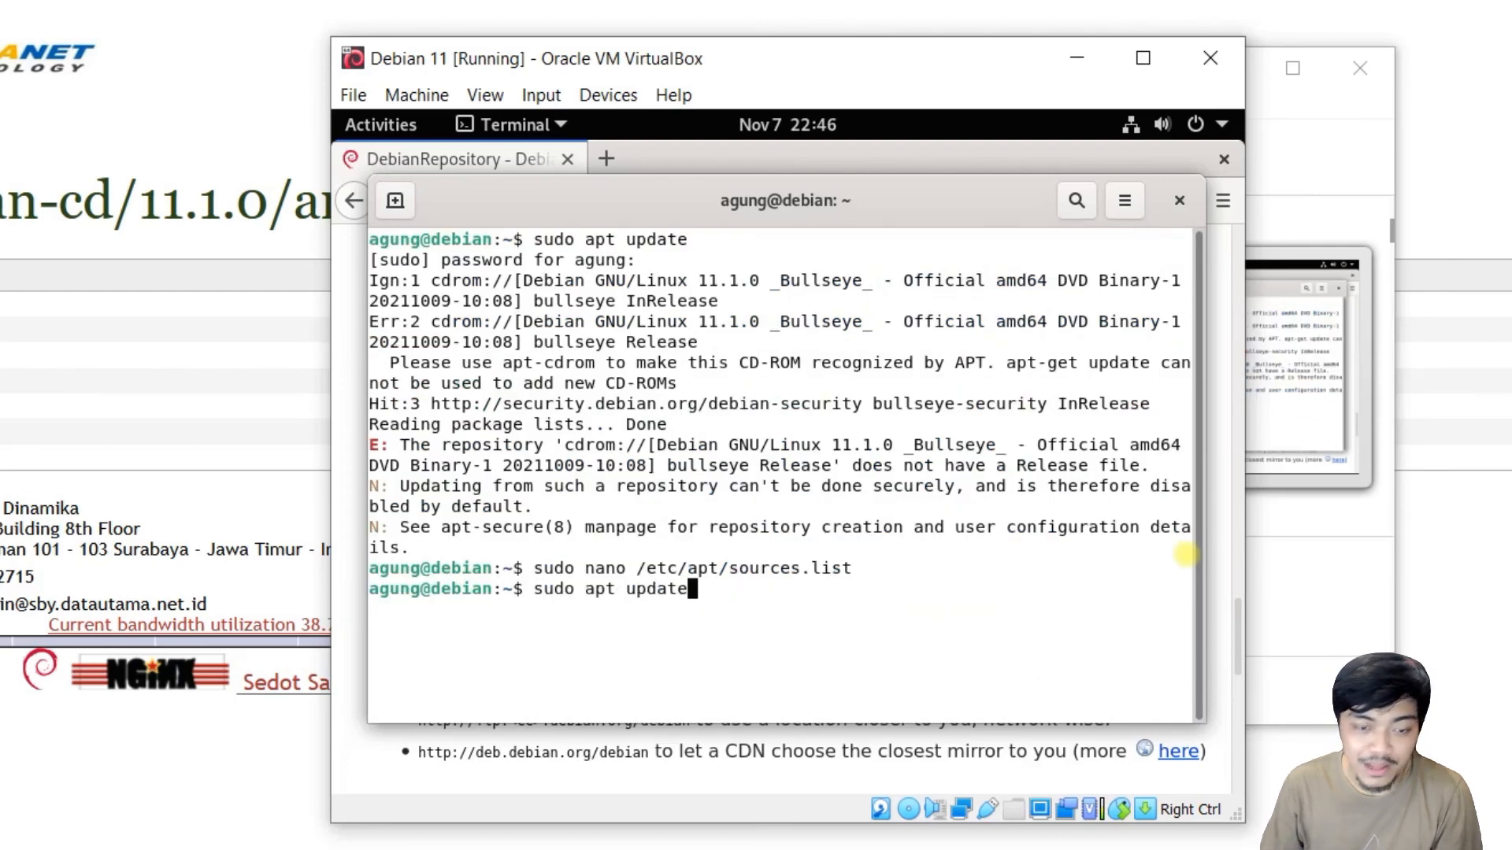
pyautogui.press('Return')
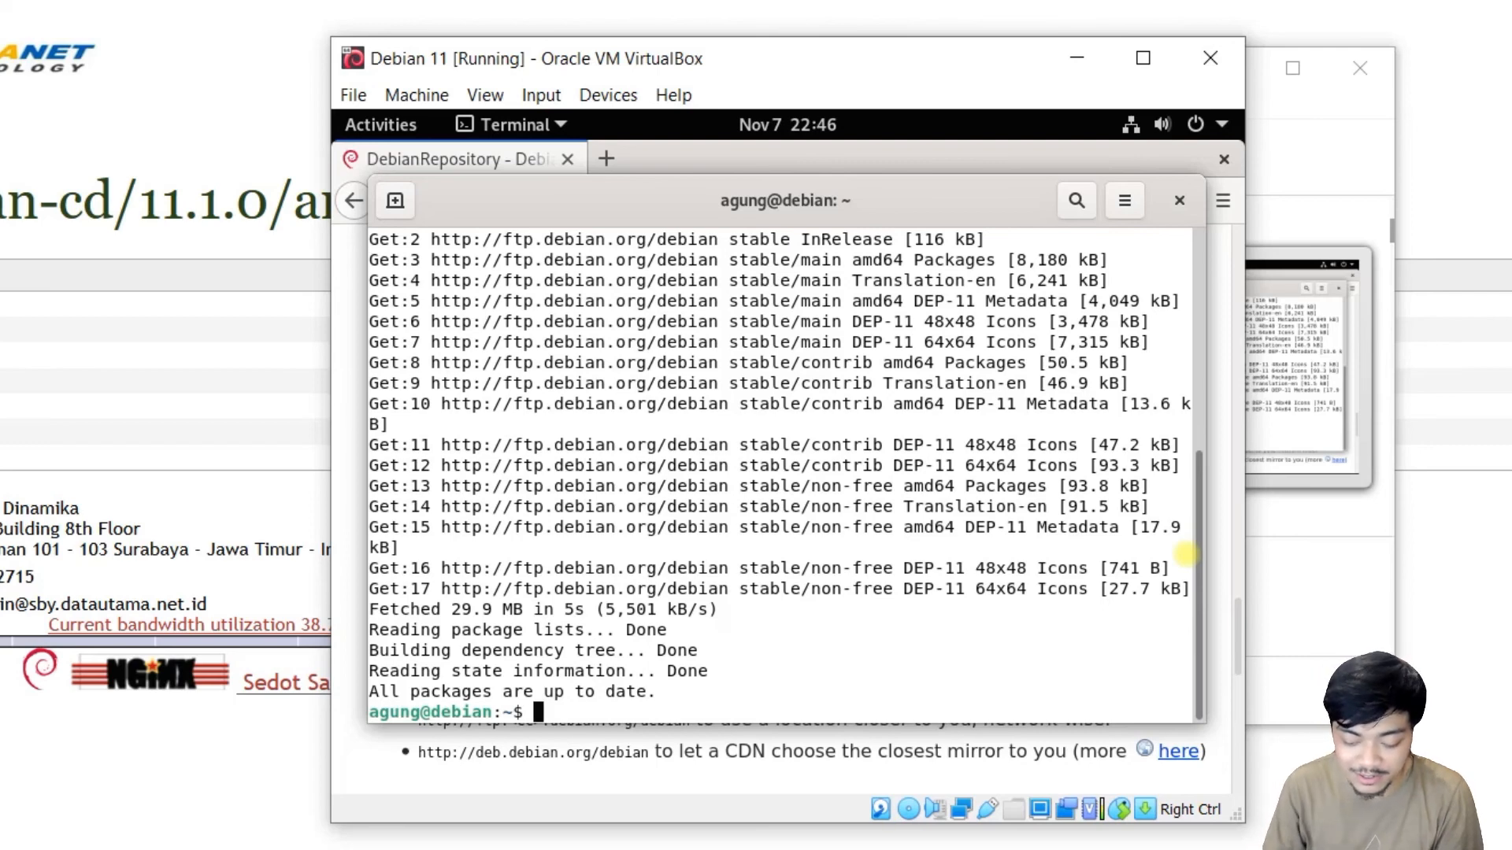
# Install Midnight Commander with sudo apt install, confirming with y, and launch mc.
pyautogui.write('sudo ap')
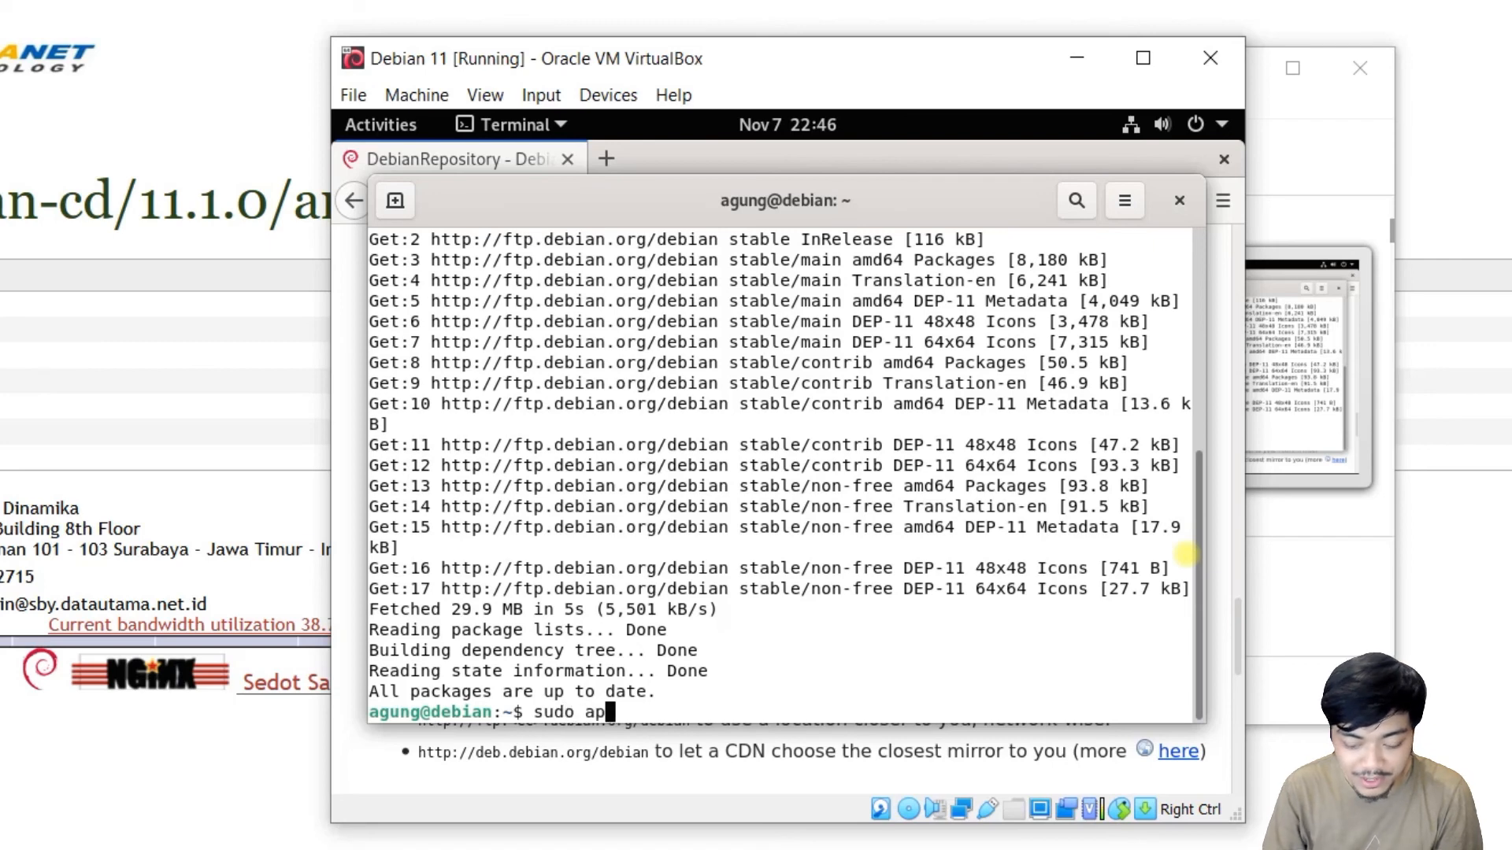
pyautogui.write('t inst')
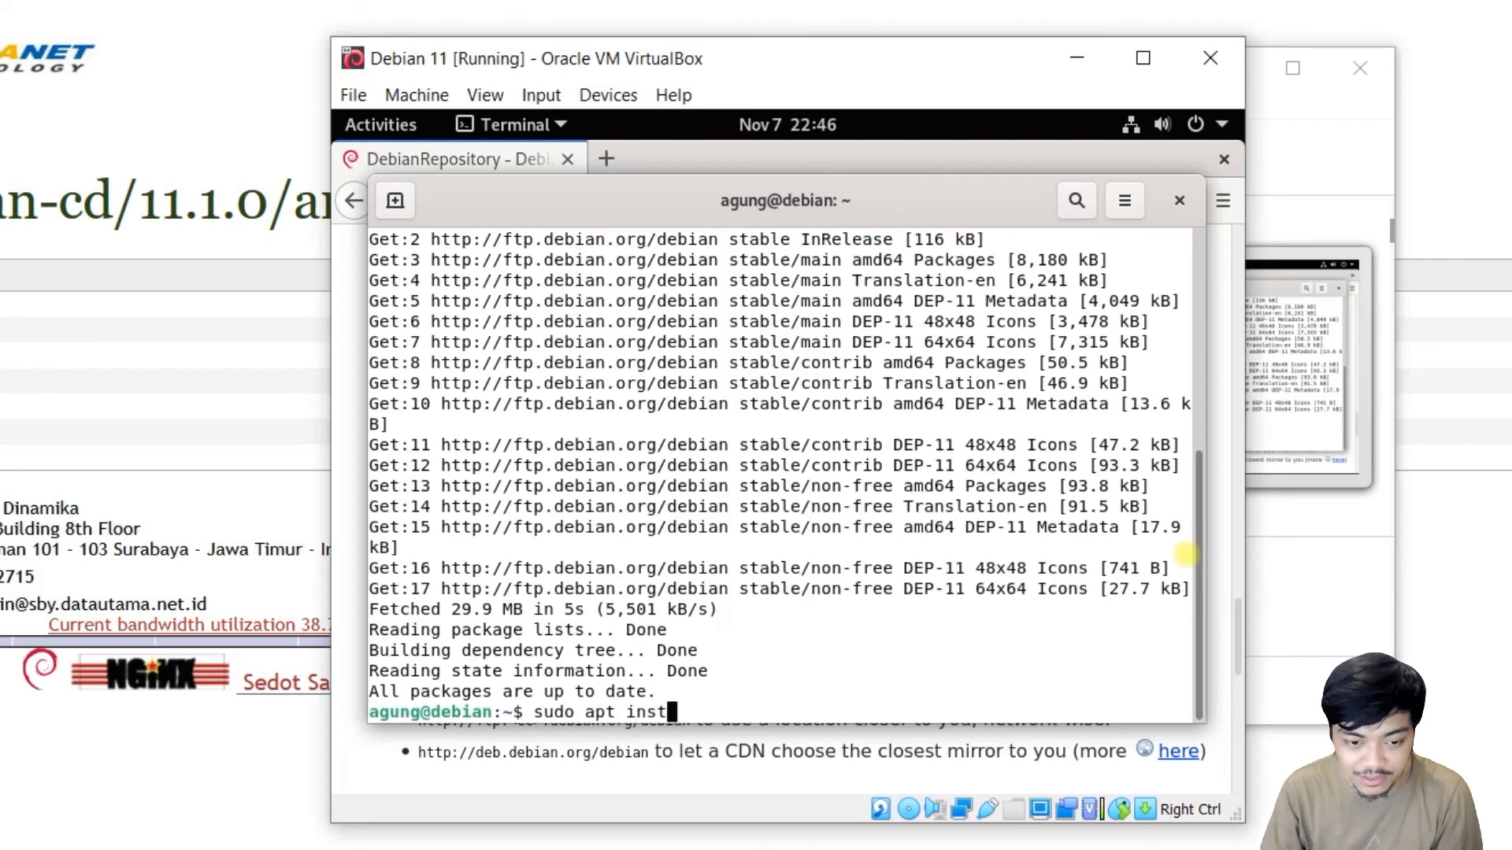
pyautogui.write('all mc')
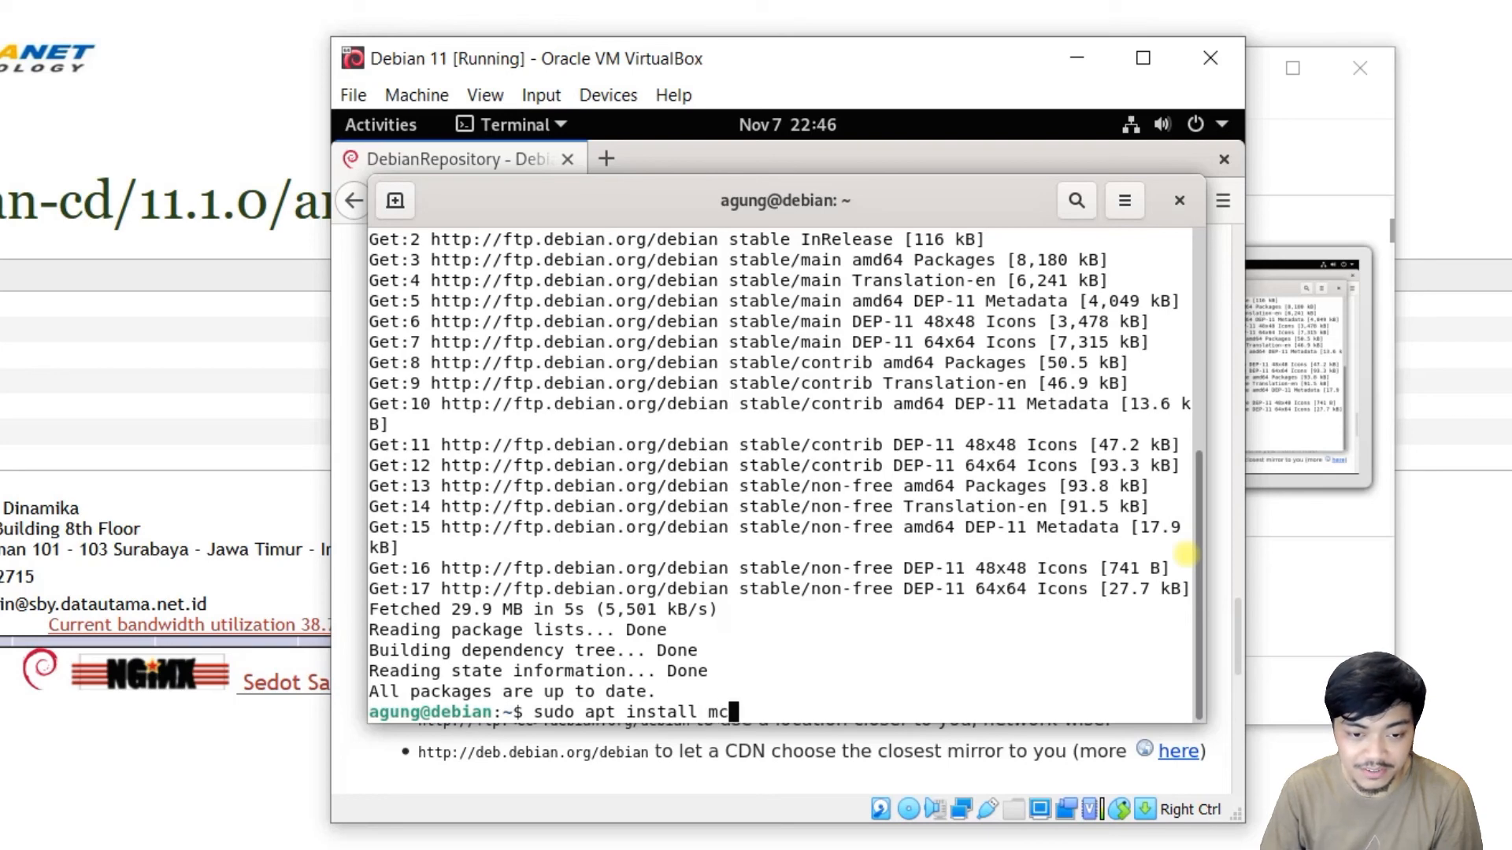
pyautogui.press('Return')
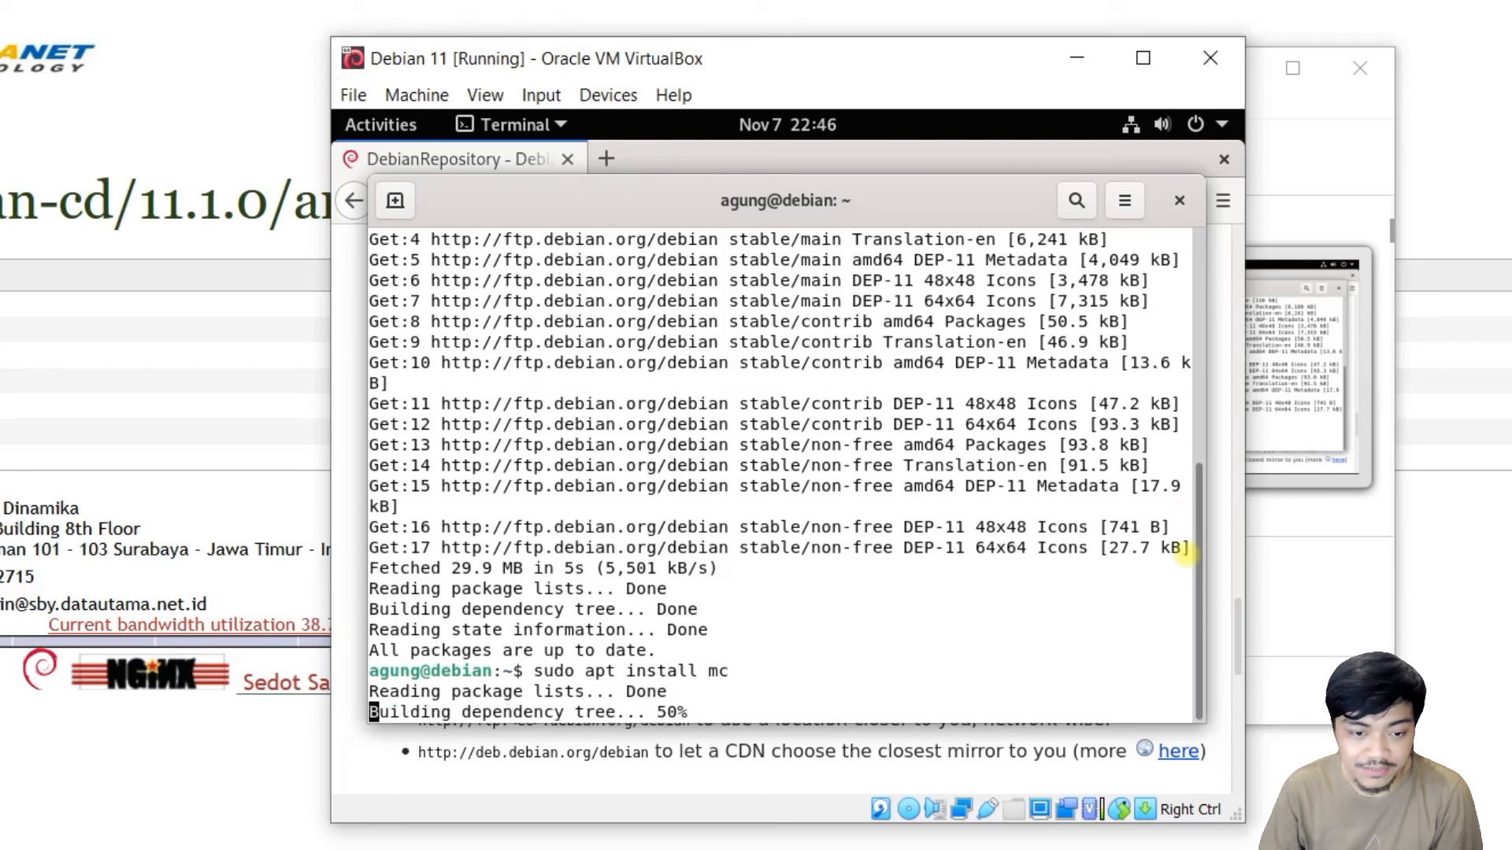
pyautogui.write('y')
pyautogui.press('Return')
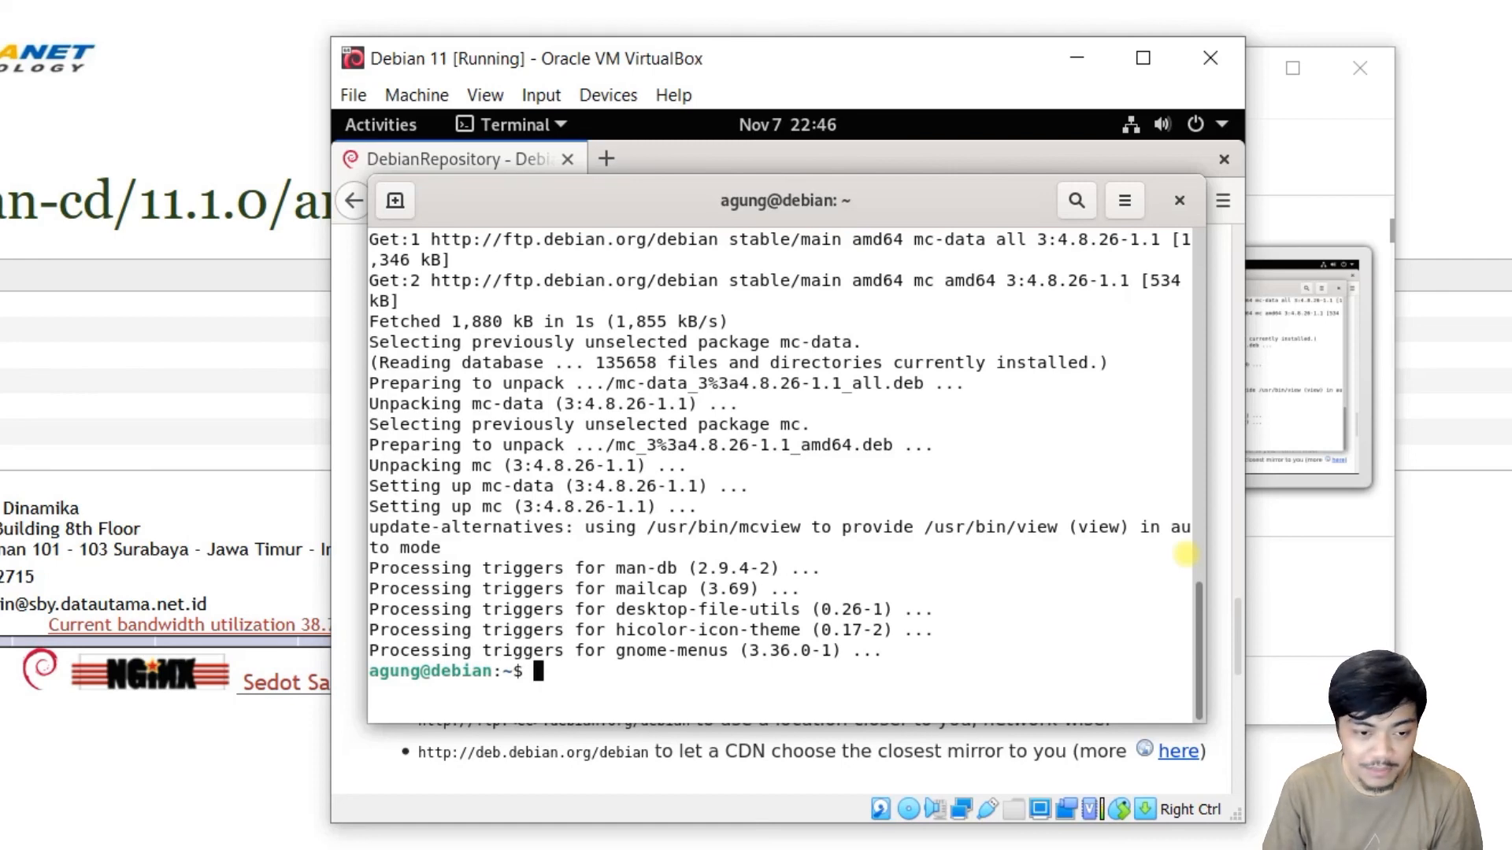
pyautogui.write('mc')
pyautogui.press('Return')
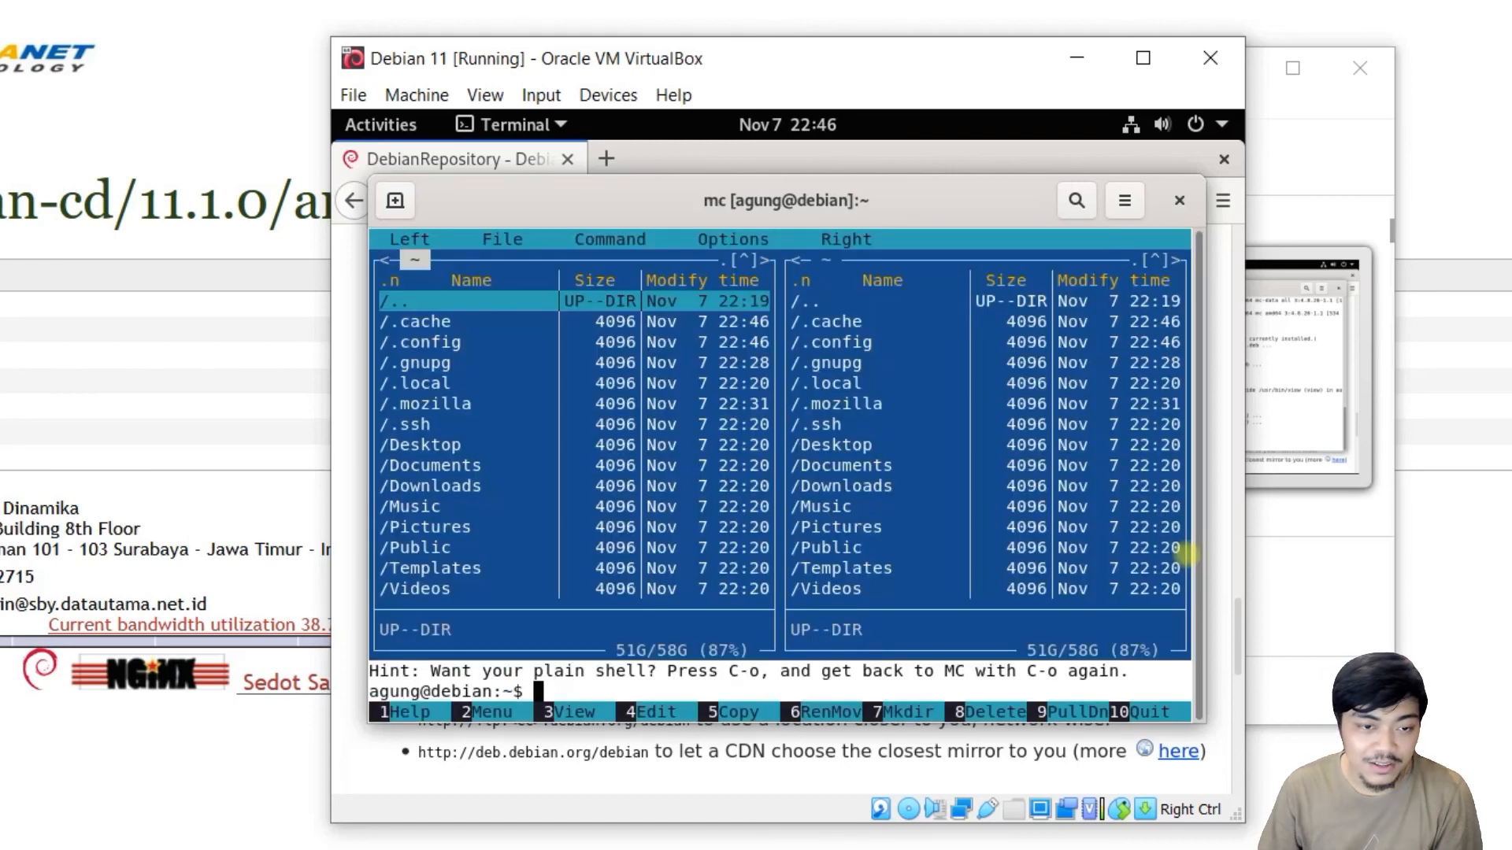
pyautogui.press('Down')
pyautogui.press('Down')
pyautogui.press('Down')
pyautogui.press('Down')
pyautogui.press('Down')
pyautogui.press('Up')
pyautogui.press('Up')
pyautogui.press('Up')
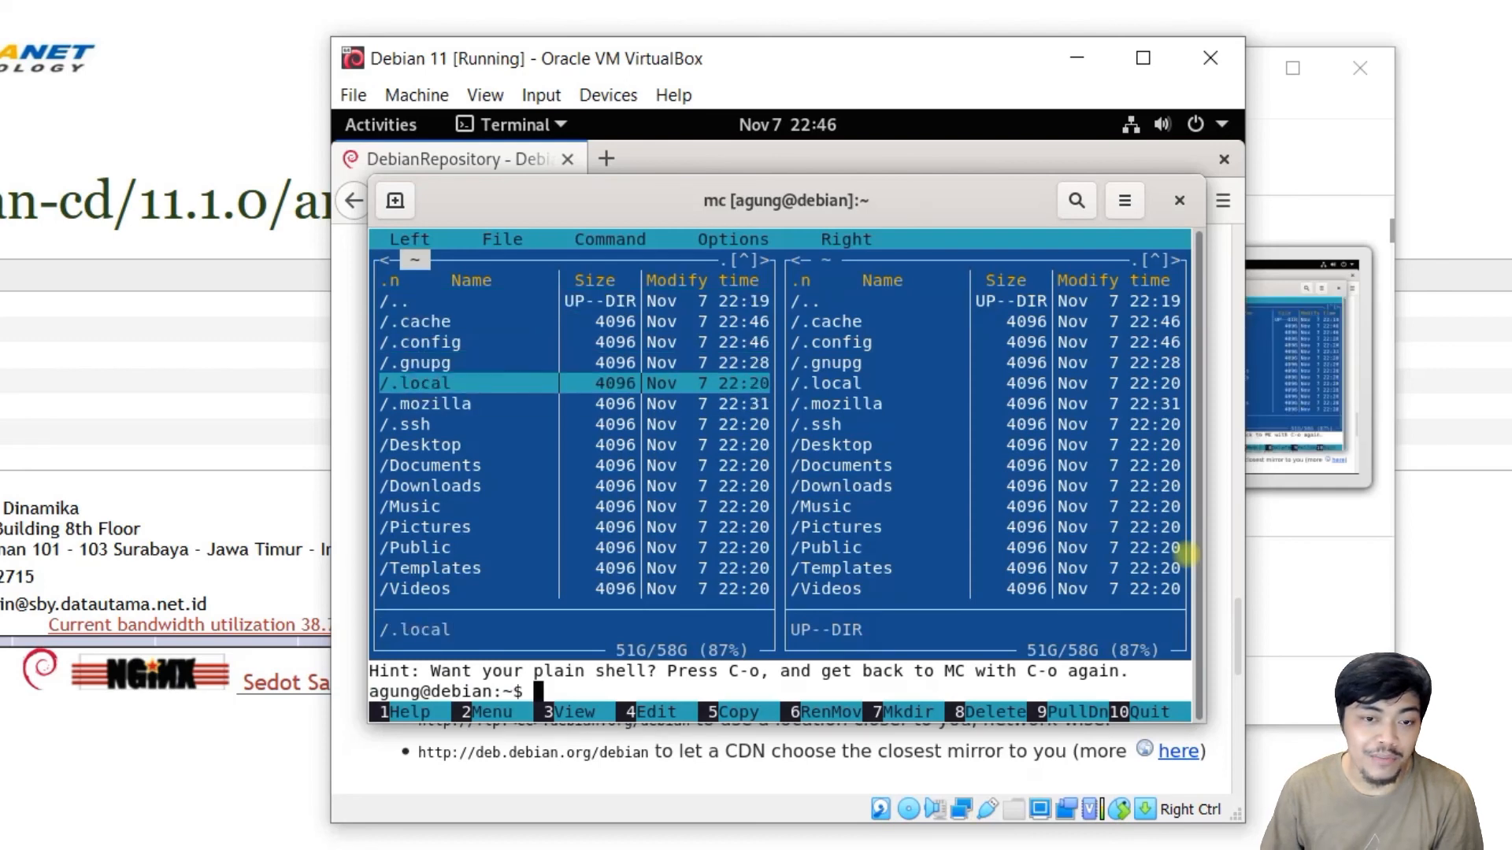
pyautogui.press('Down')
pyautogui.press('Down')
pyautogui.press('Down')
pyautogui.press('Down')
pyautogui.press('Down')
pyautogui.press('Down')
pyautogui.press('Down')
pyautogui.press('Down')
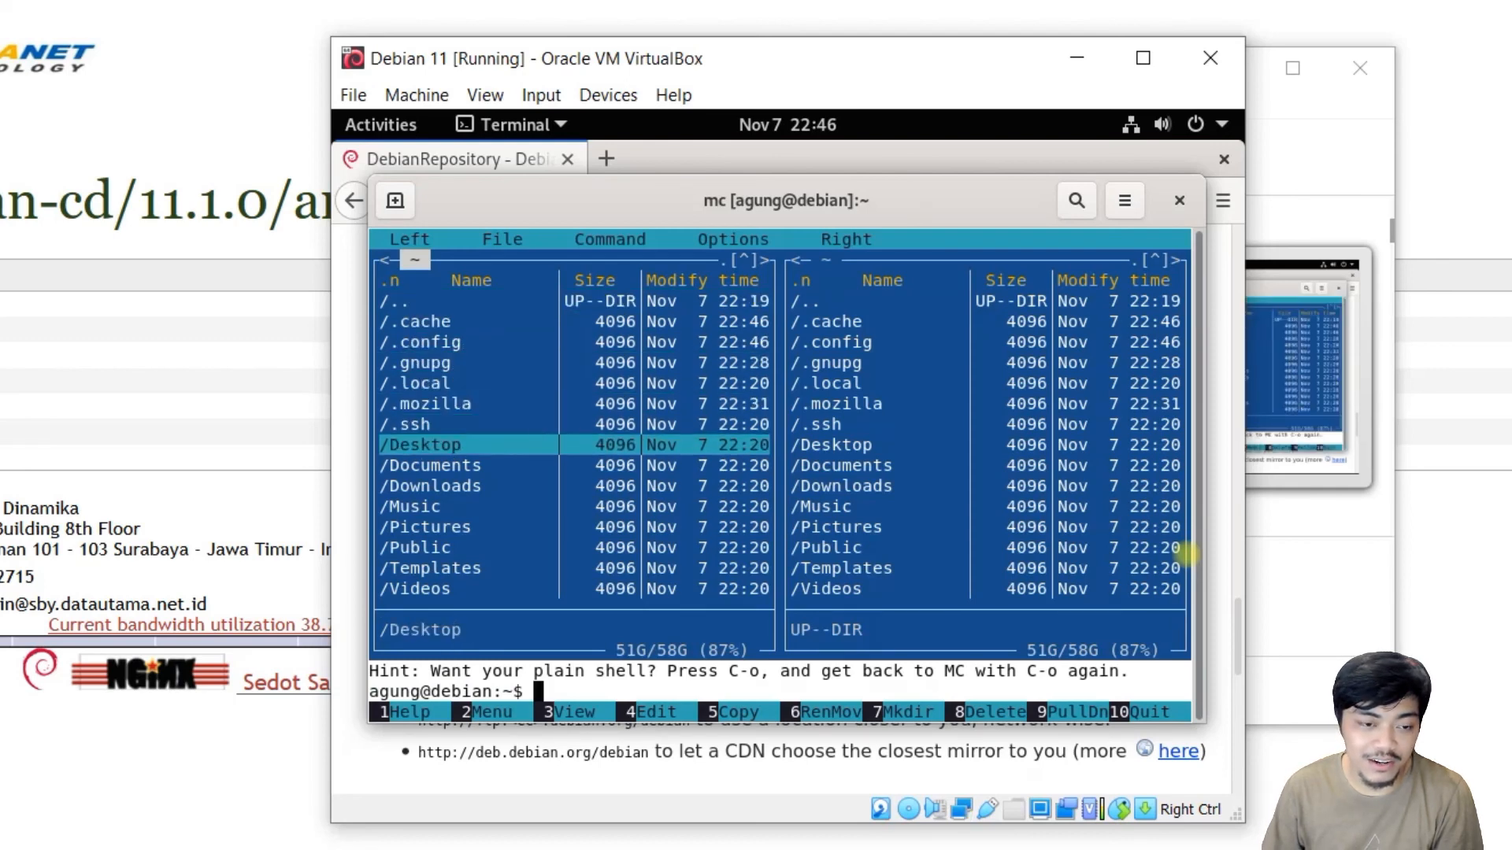
pyautogui.press('Up')
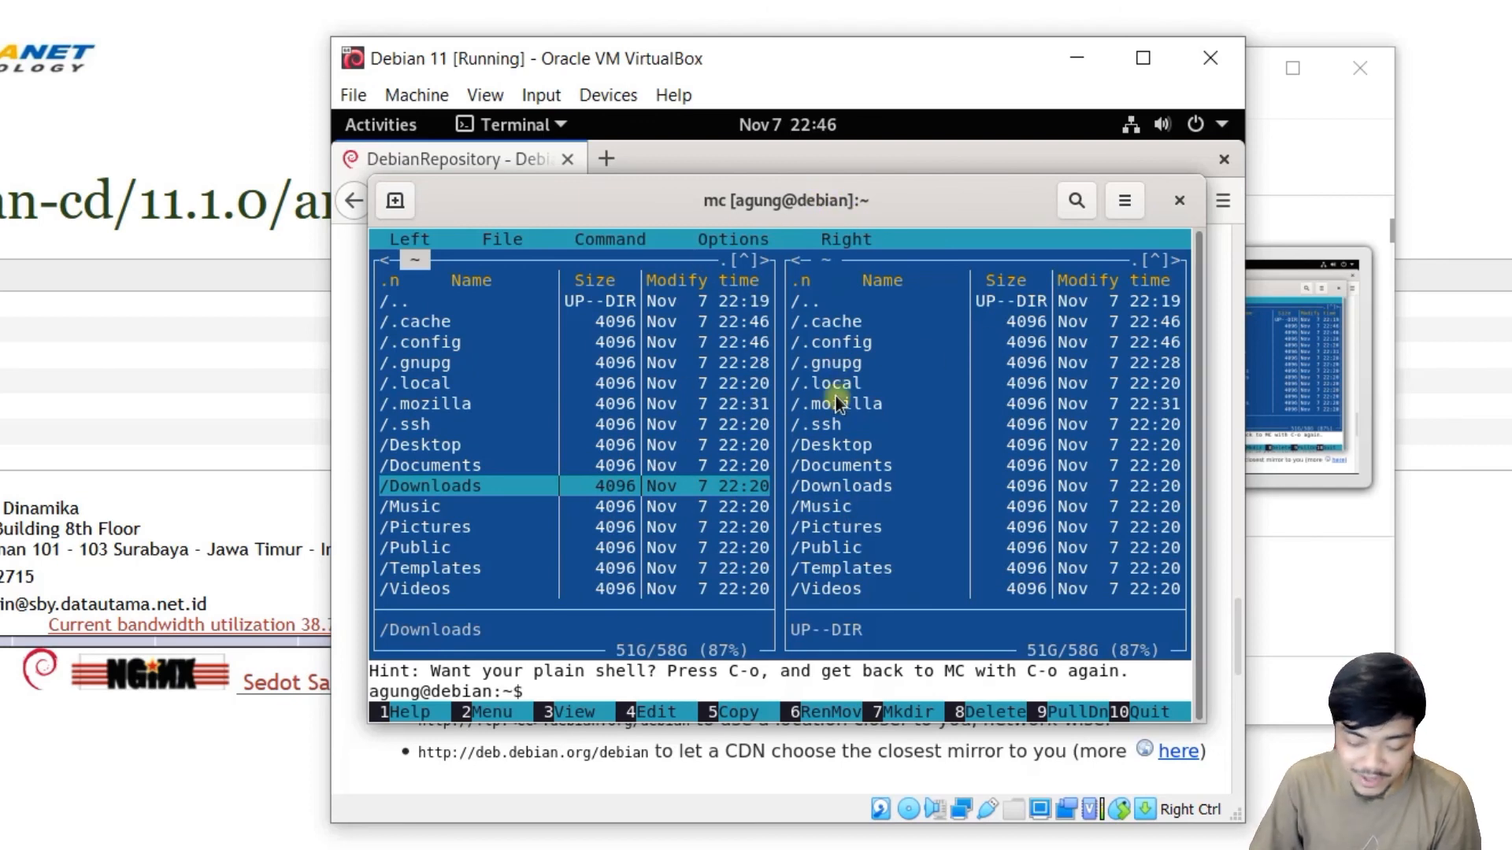
pyautogui.press('Down')
pyautogui.press('Down')
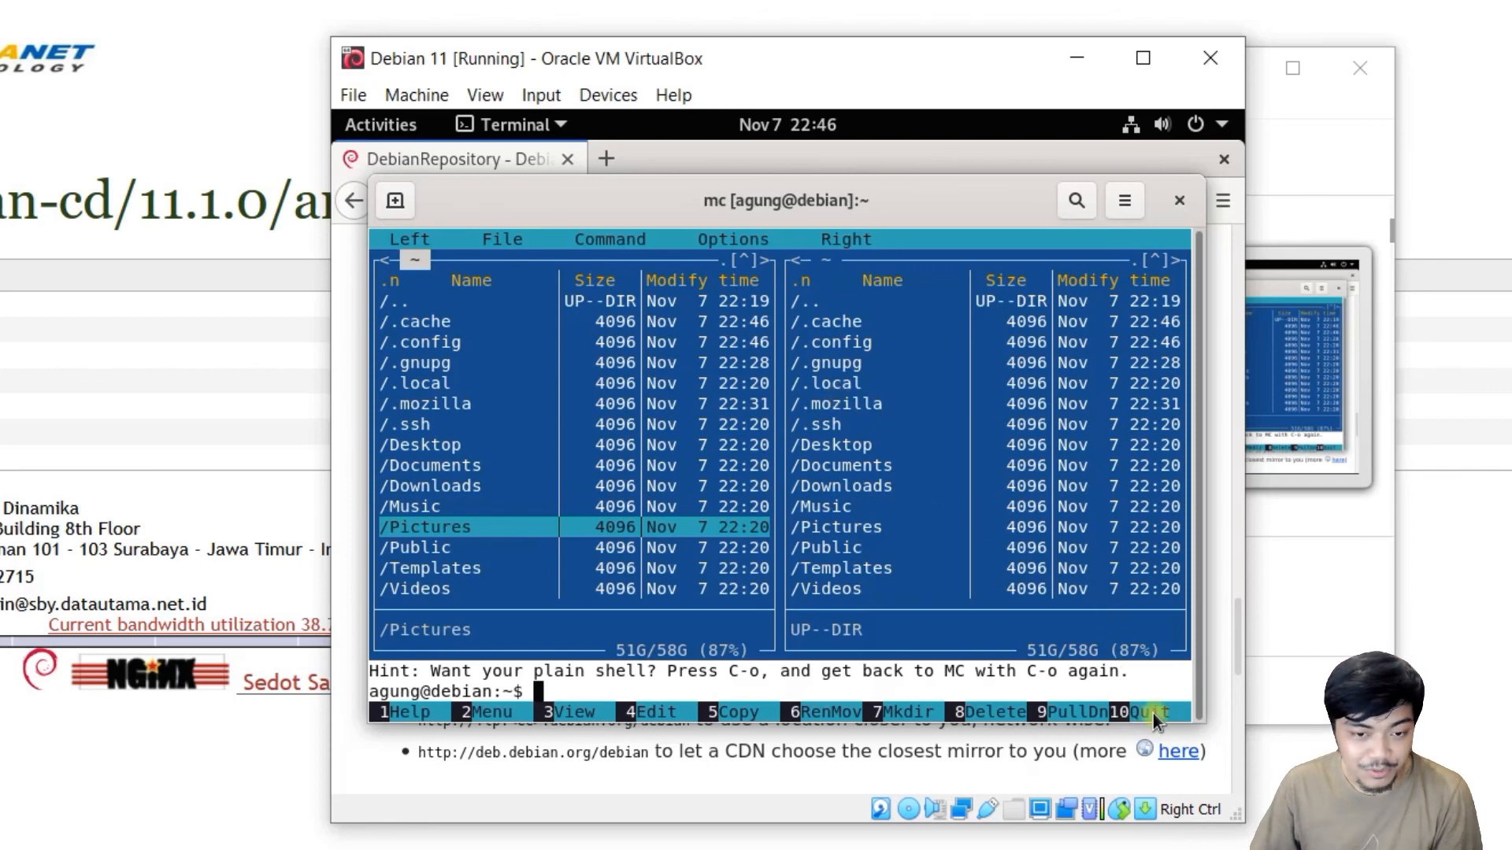
pyautogui.click(1153, 713)
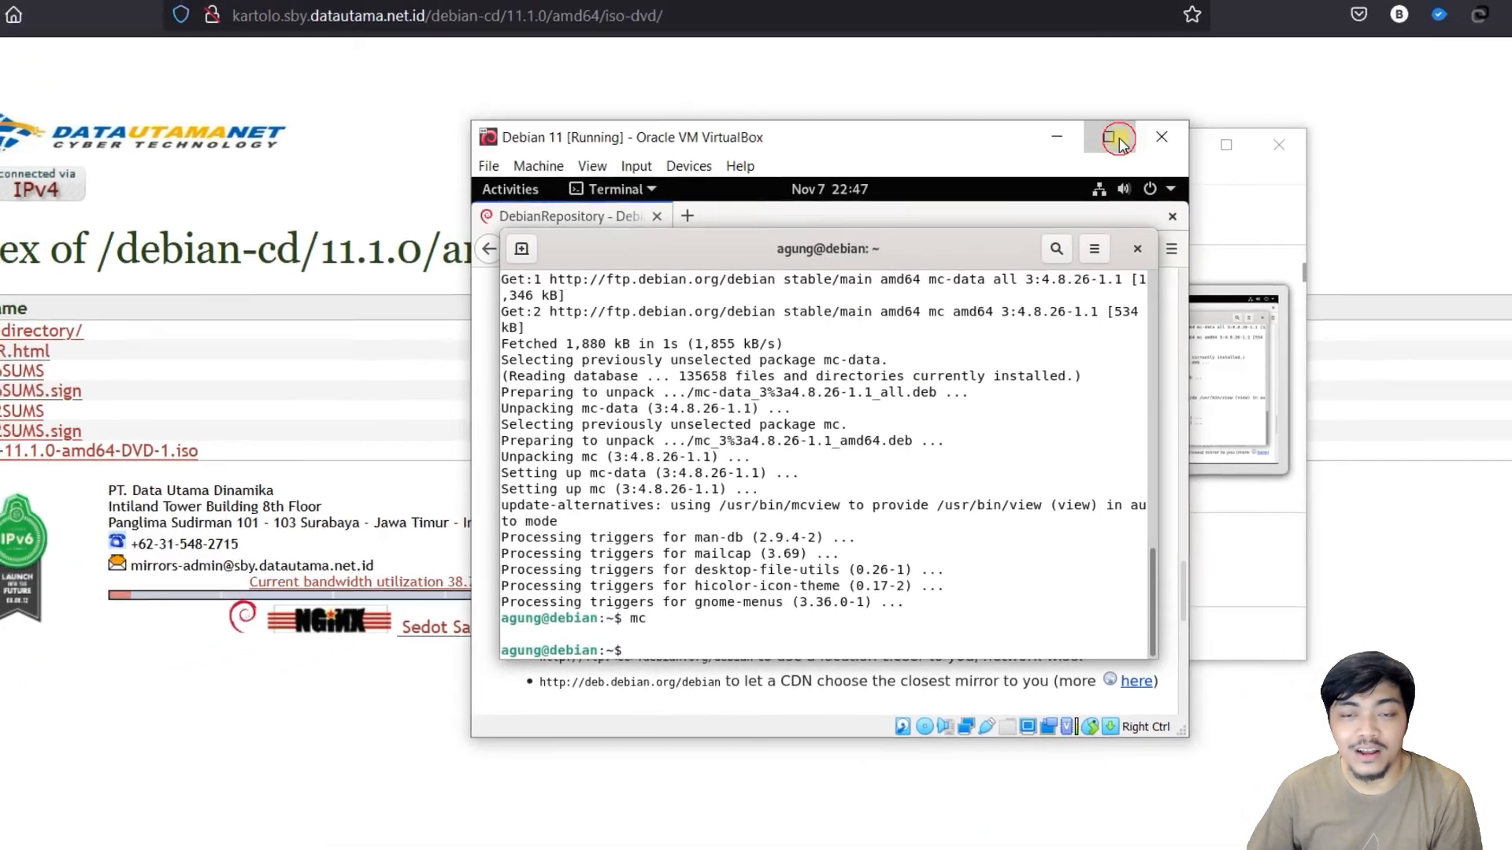
# Maximize the VirtualBox window and open the Displays settings panel.
pyautogui.click(1133, 80)
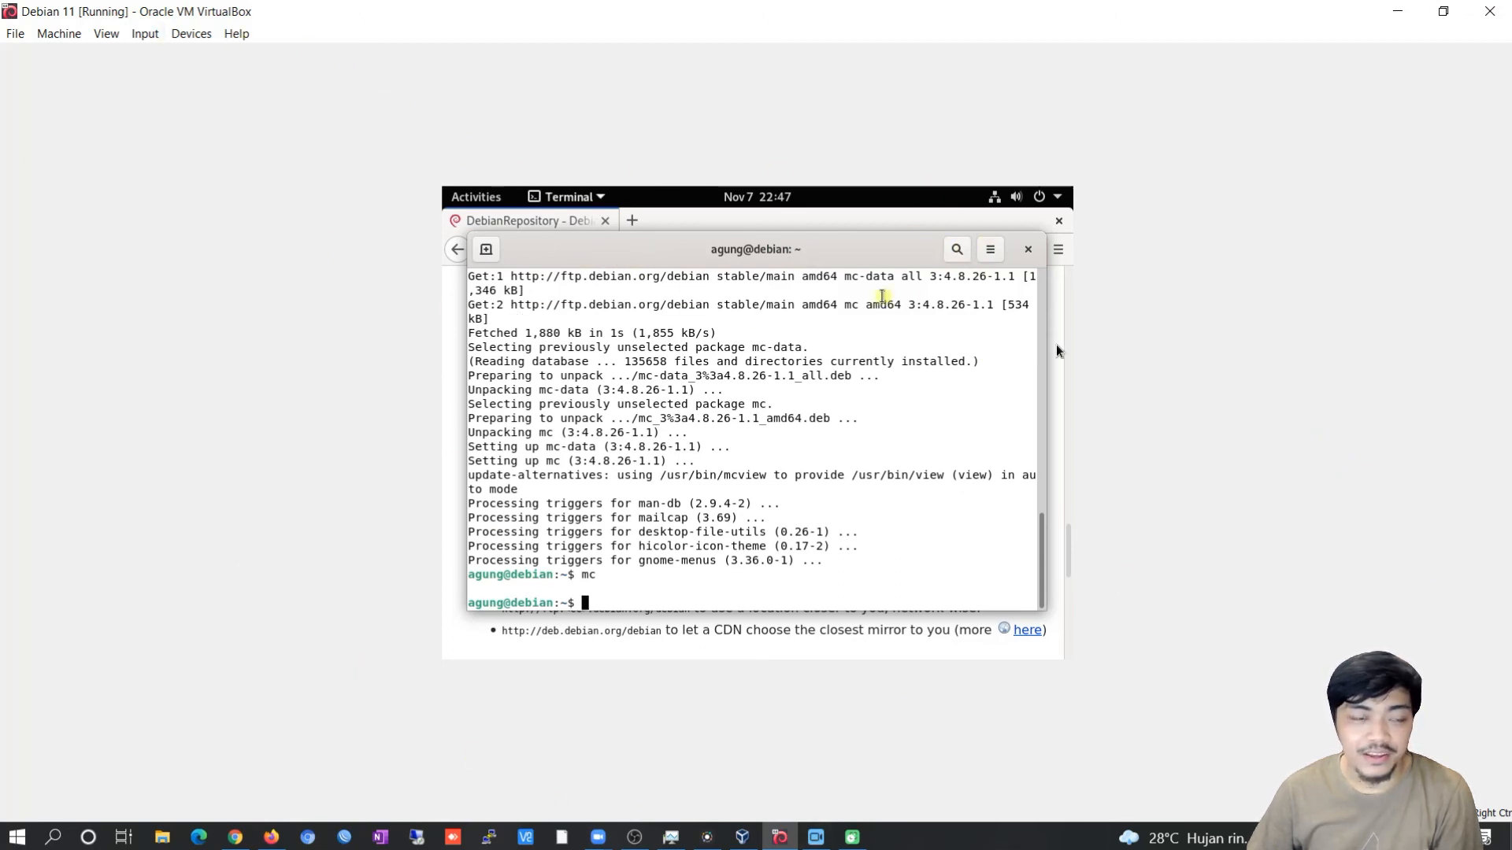
pyautogui.click(464, 197)
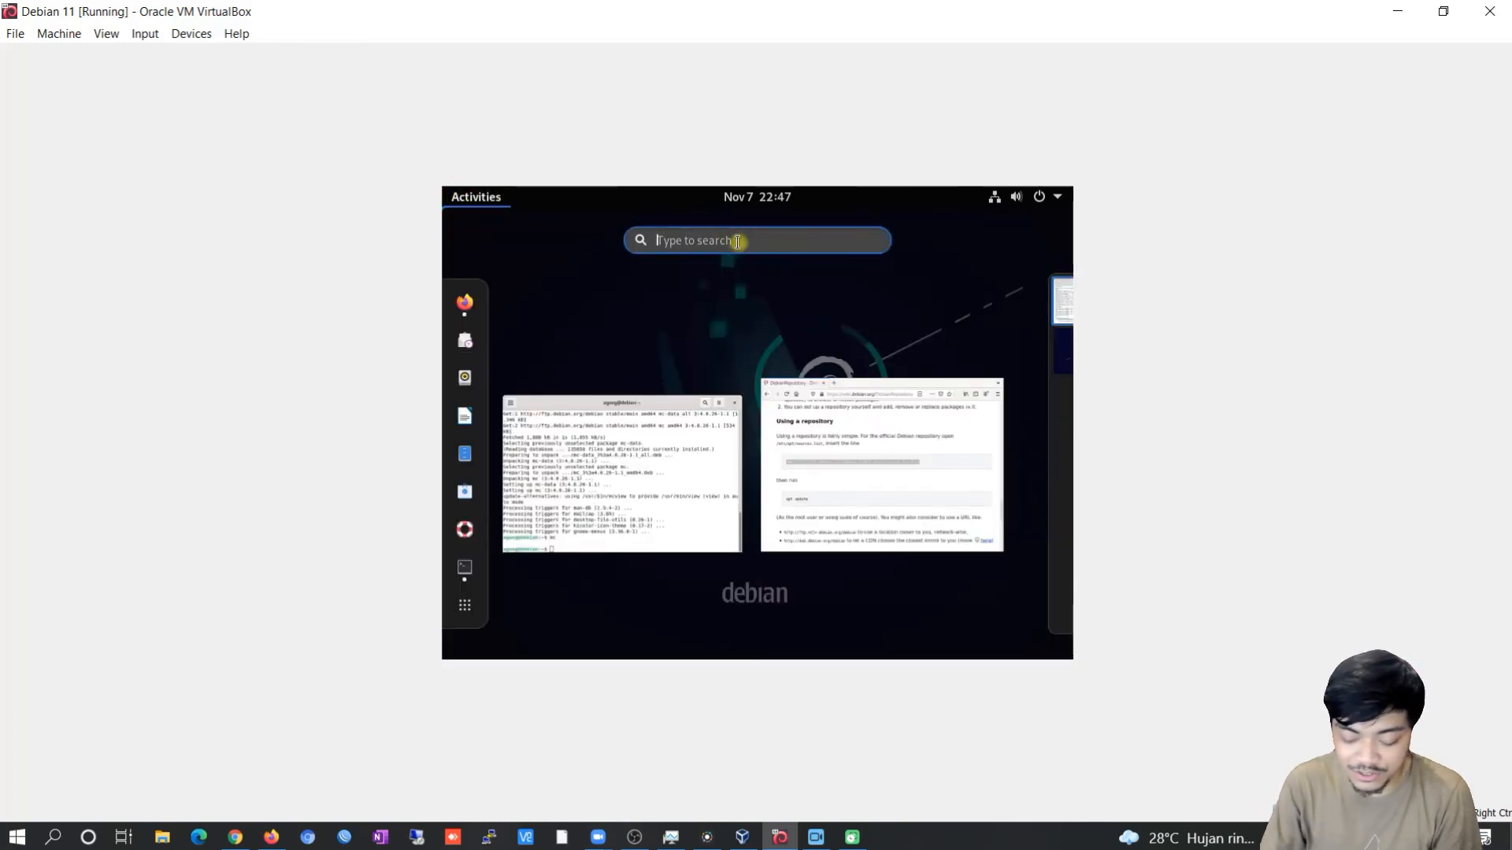
pyautogui.write('display')
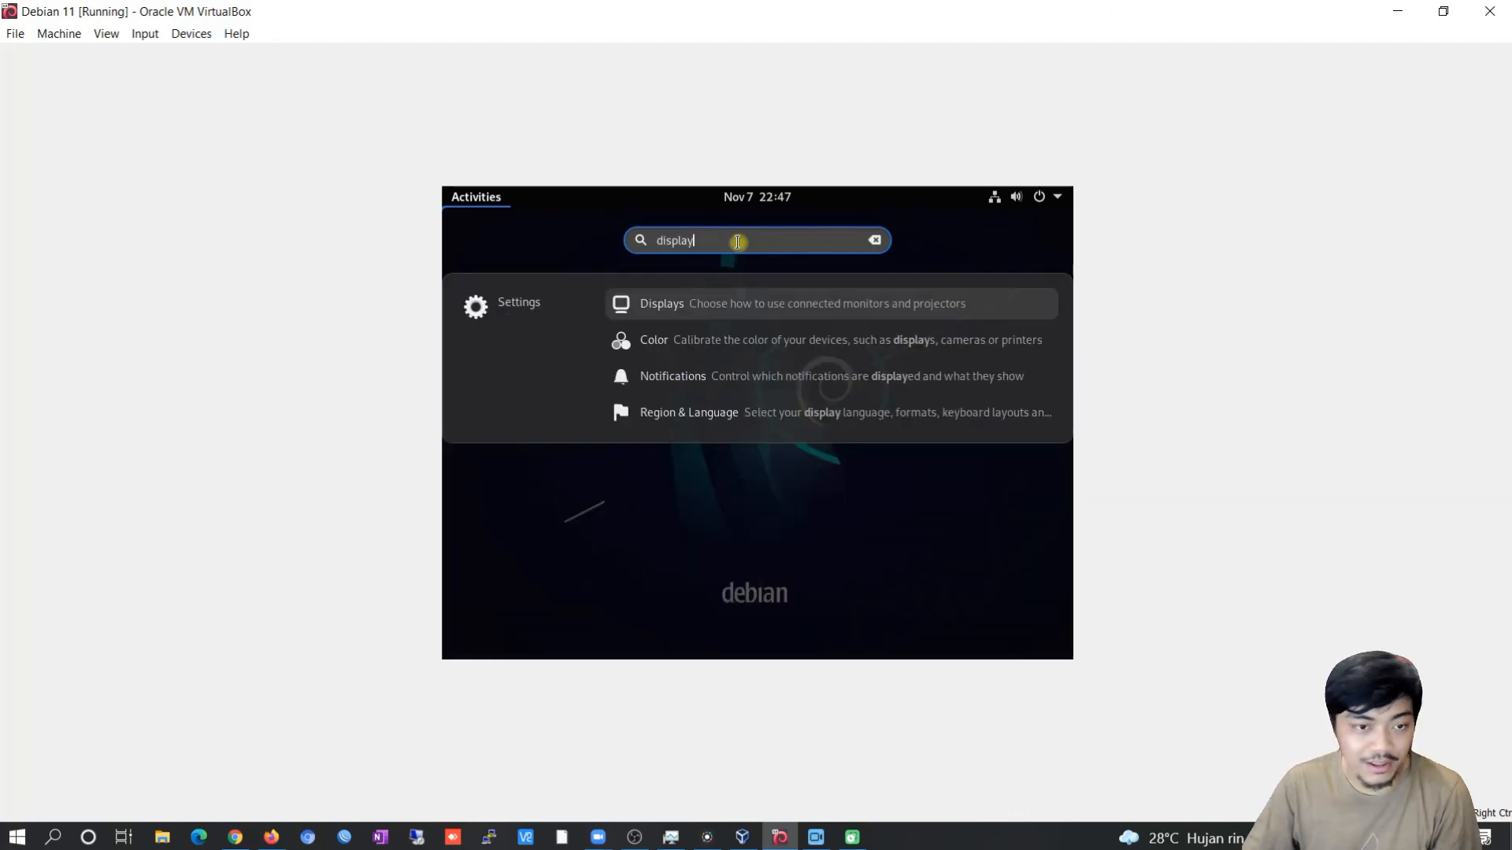
pyautogui.click(669, 310)
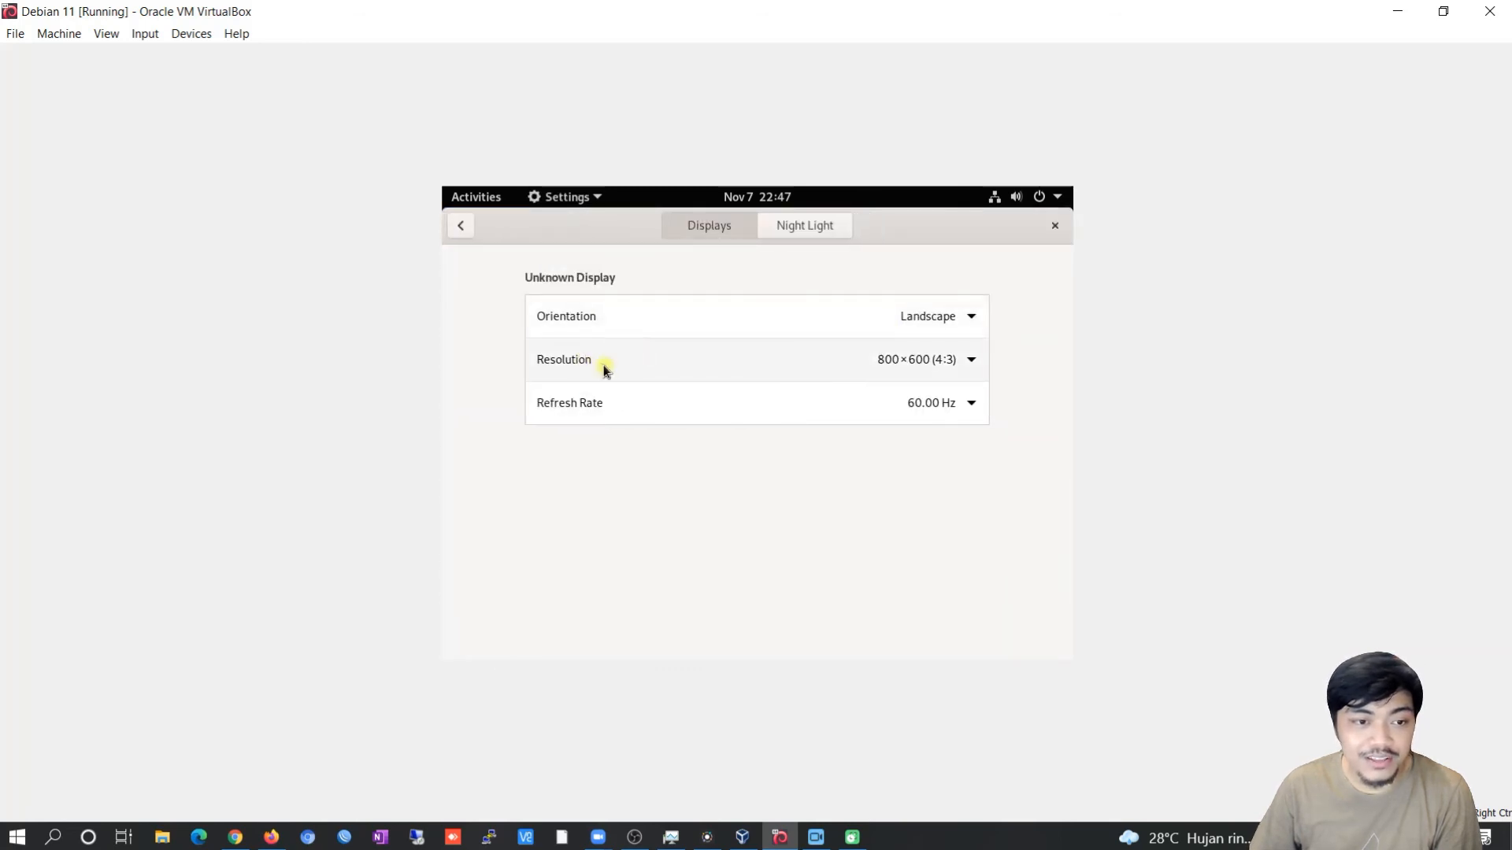
# Set the resolution to 1440×900 (16:10), apply and keep it, then close Settings.
pyautogui.click(962, 360)
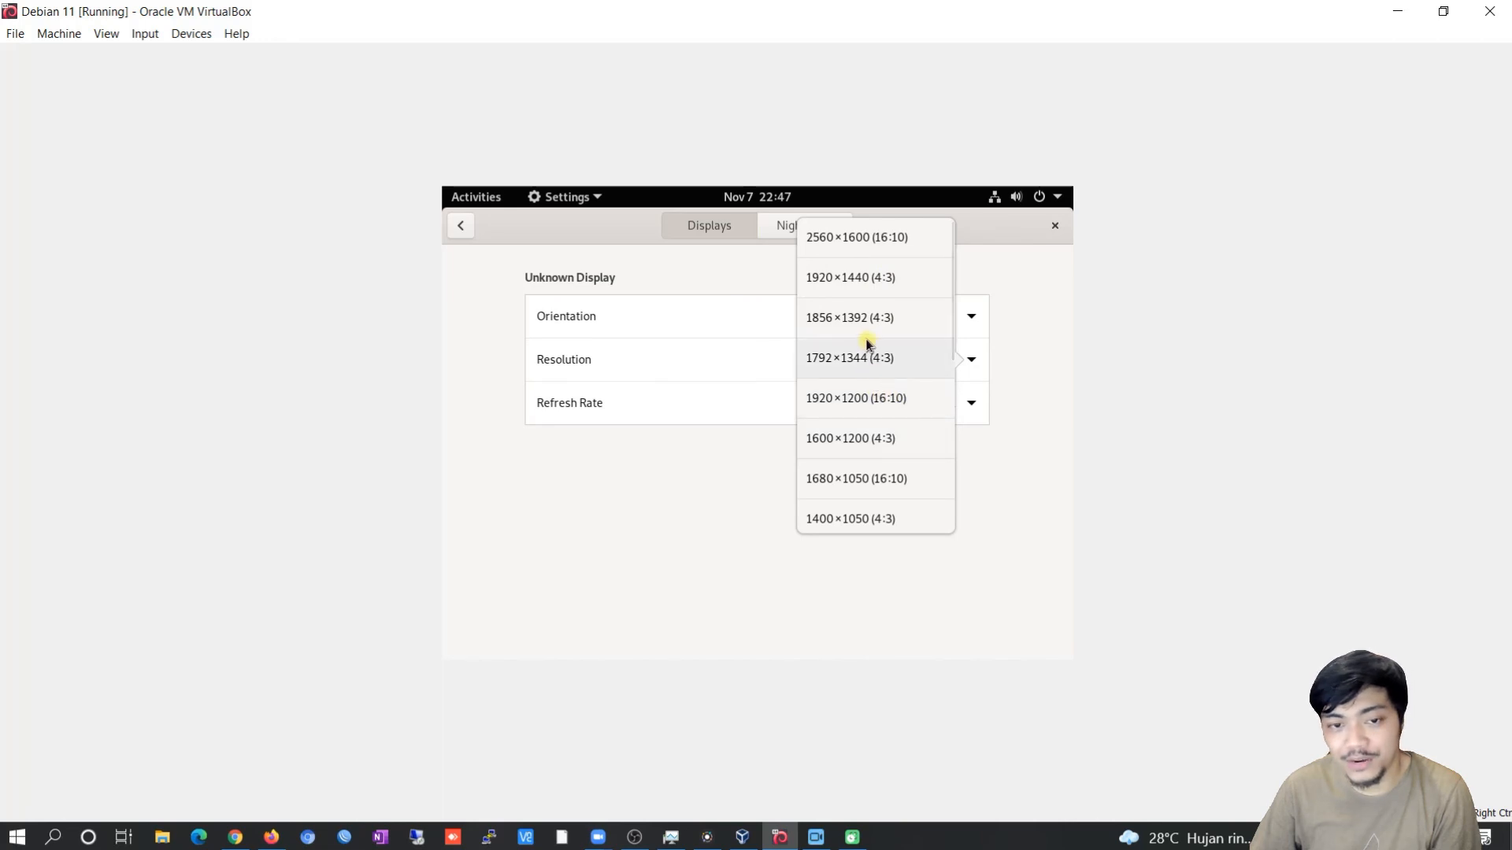
pyautogui.scroll(-1, 881, 318)
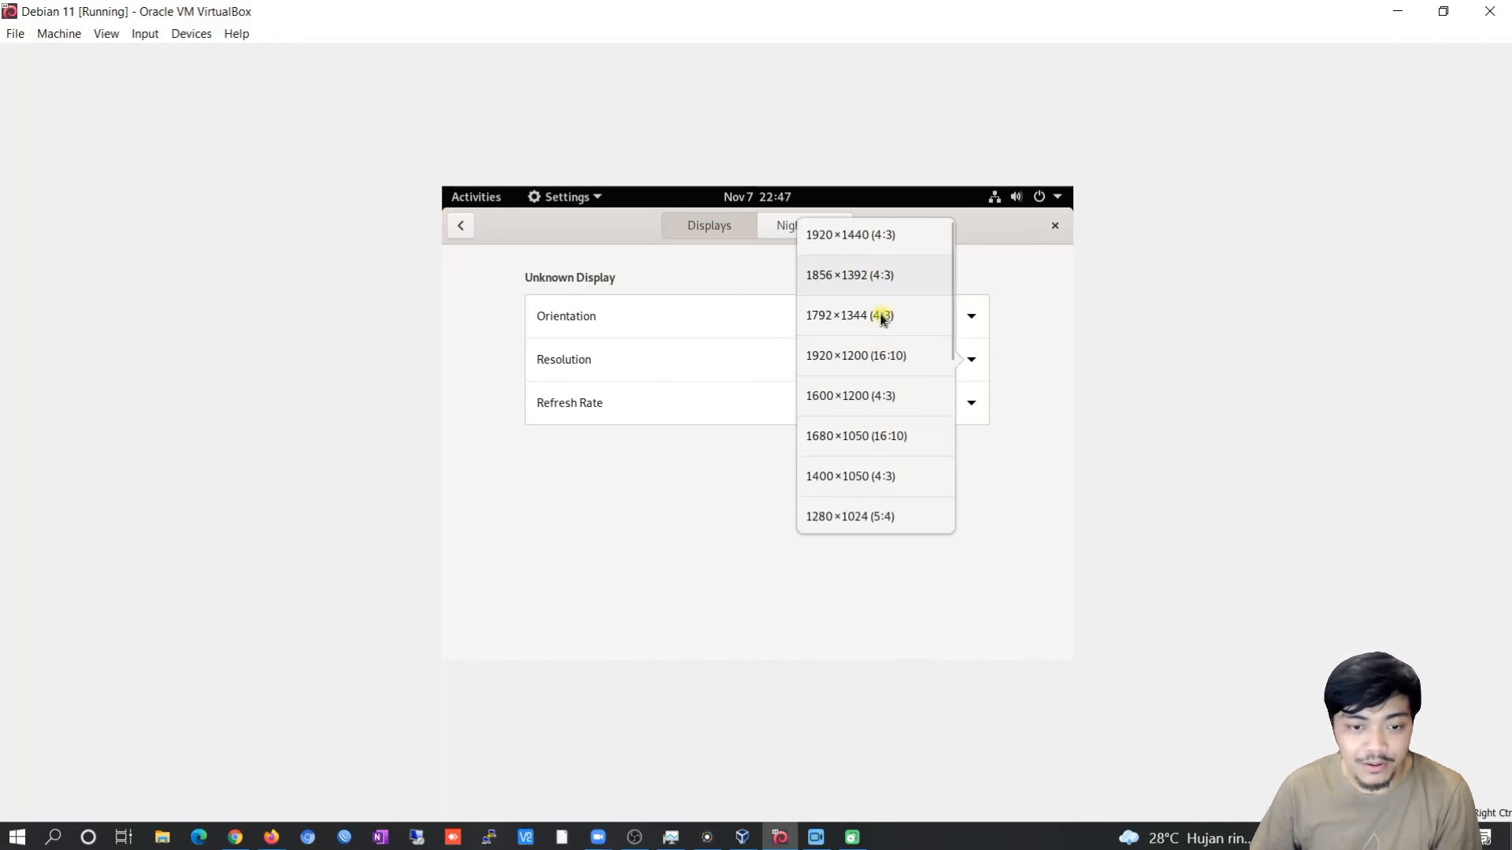
pyautogui.scroll(-1, 894, 393)
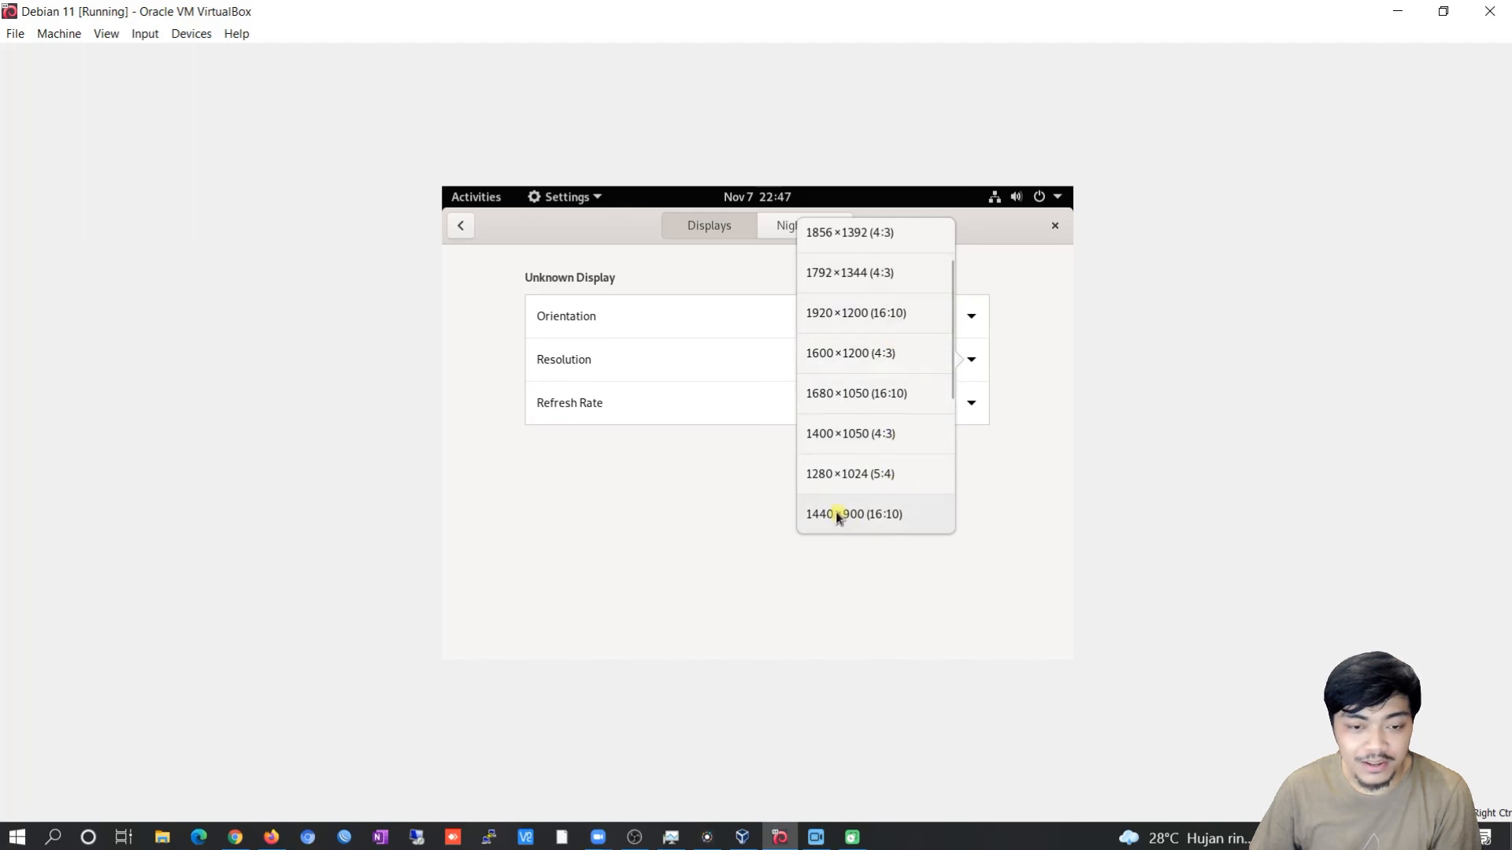
pyautogui.scroll(-1, 850, 496)
pyautogui.click(885, 473)
pyautogui.click(1040, 226)
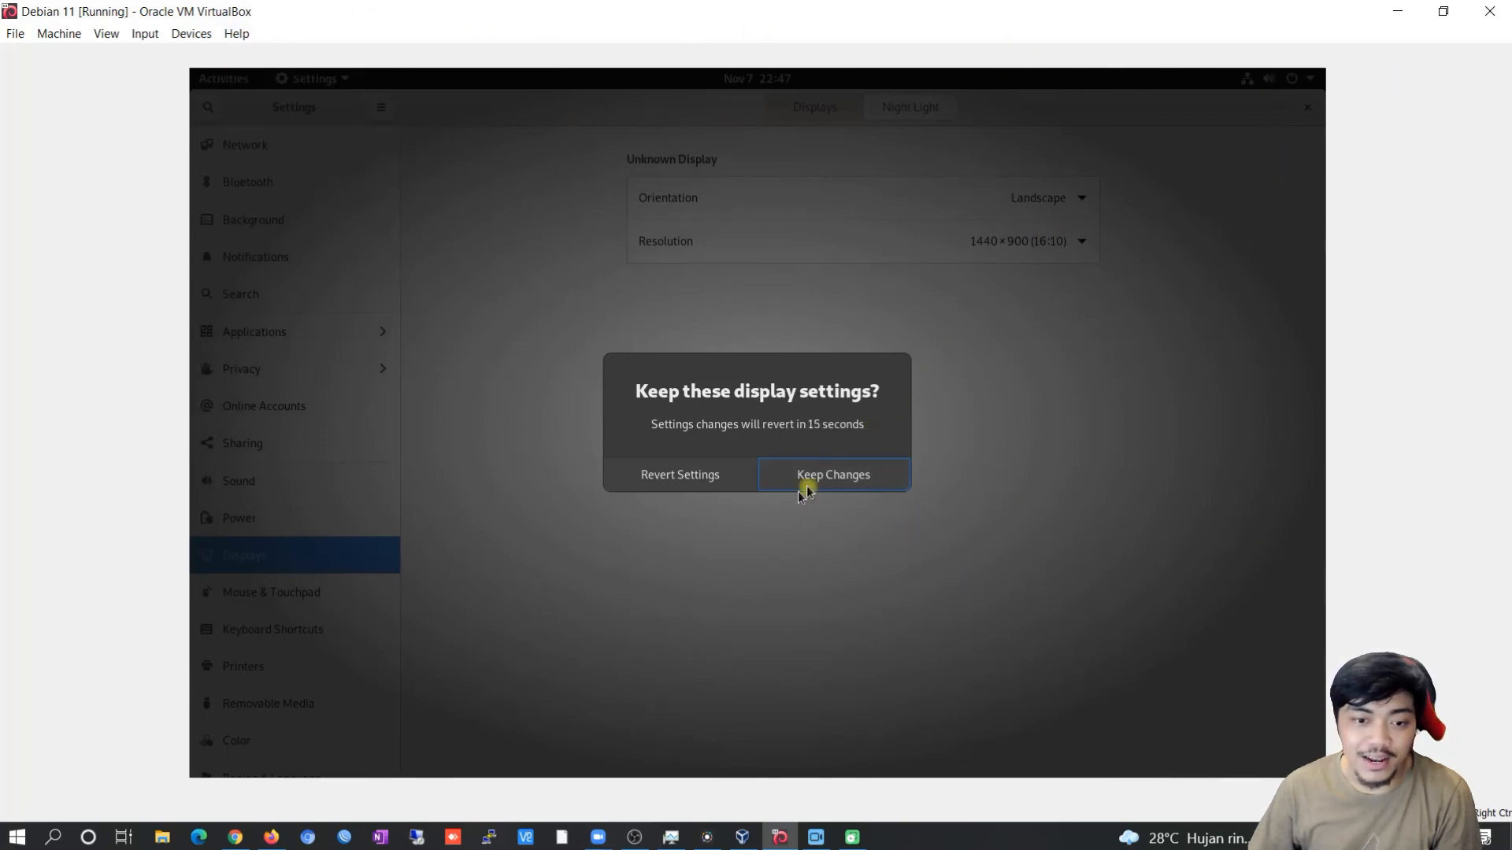
pyautogui.click(831, 477)
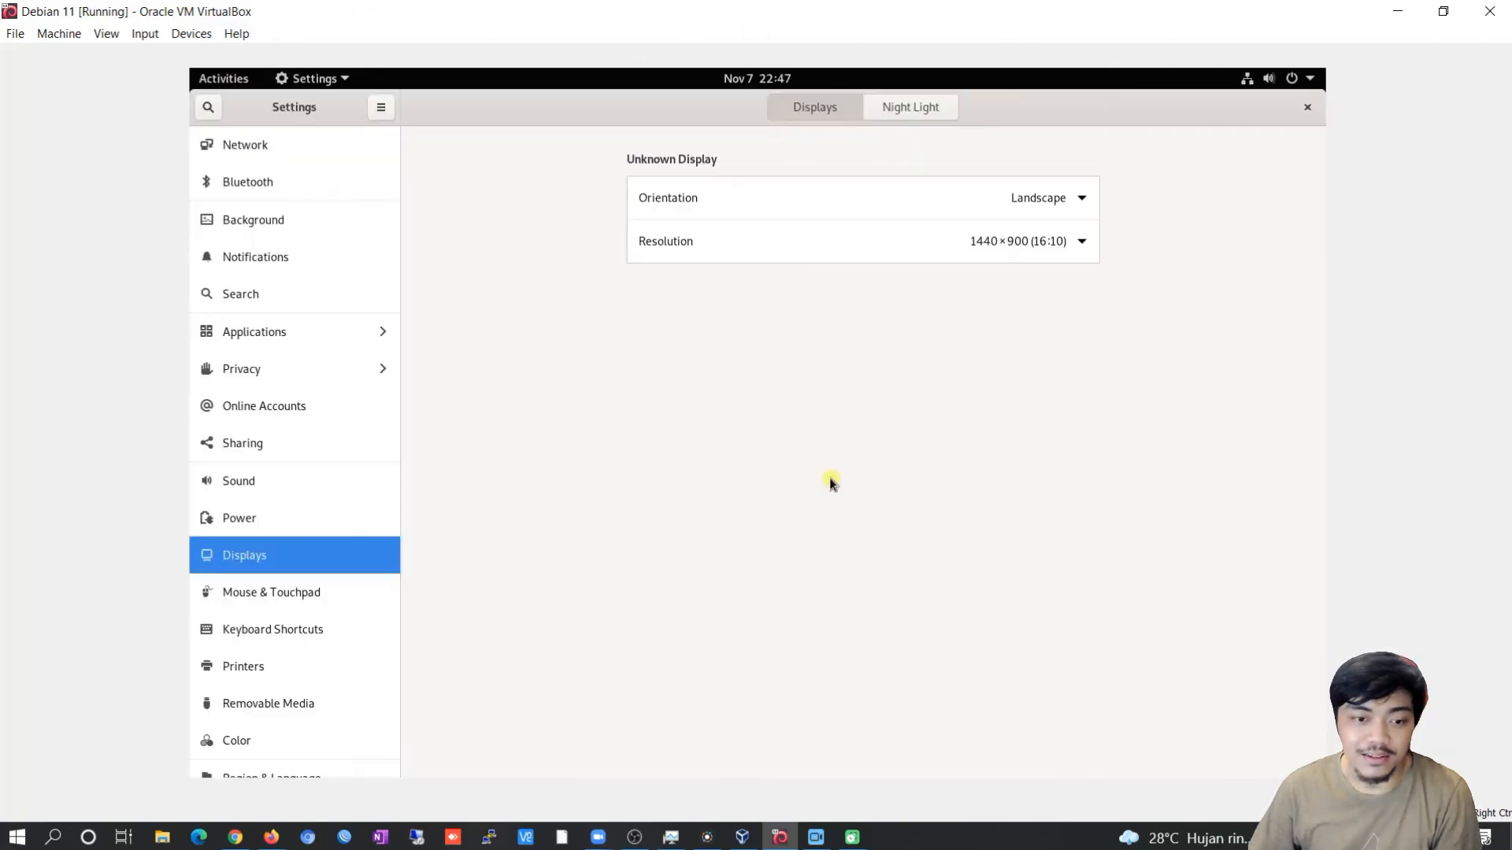
pyautogui.click(1307, 109)
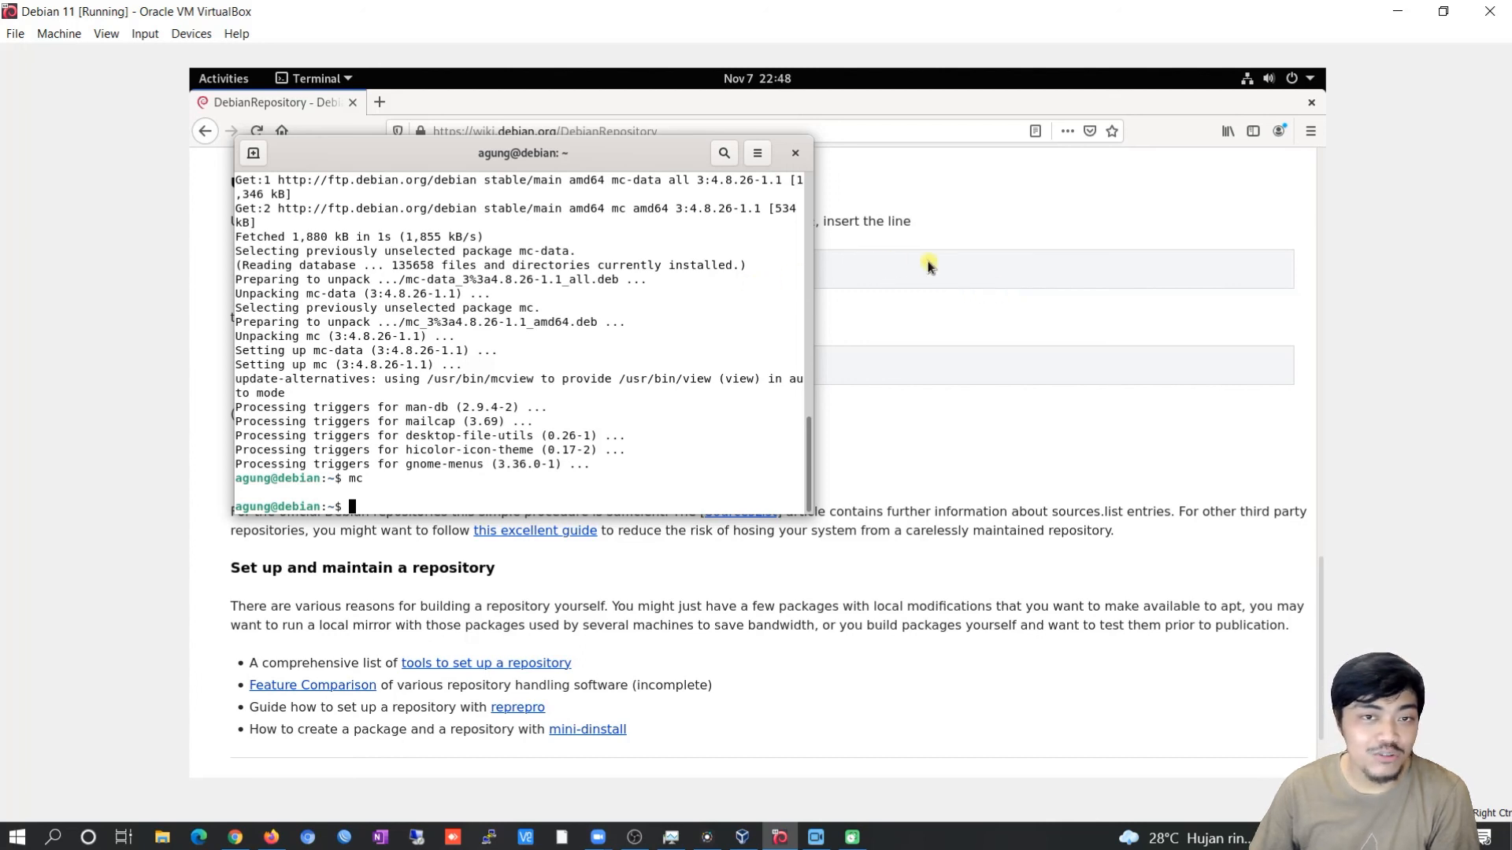
# Bring the Firefox DebianRepository wiki page forward and highlight its official deb line.
pyautogui.click(897, 262)
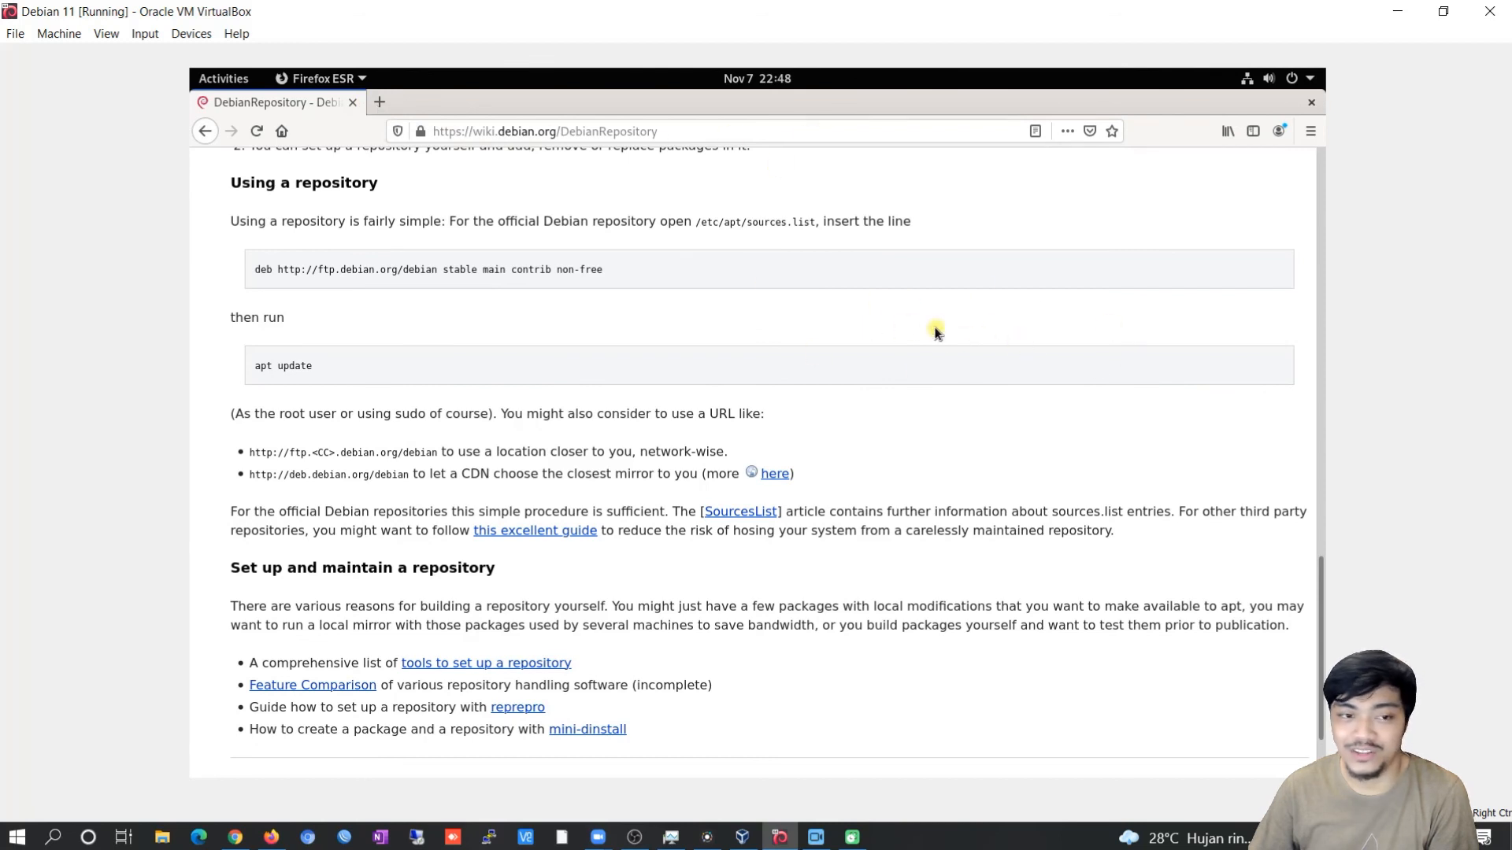
pyautogui.scroll(1, 323, 260)
pyautogui.moveTo(638, 308); pyautogui.dragTo(253, 317)
pyautogui.click(682, 350)
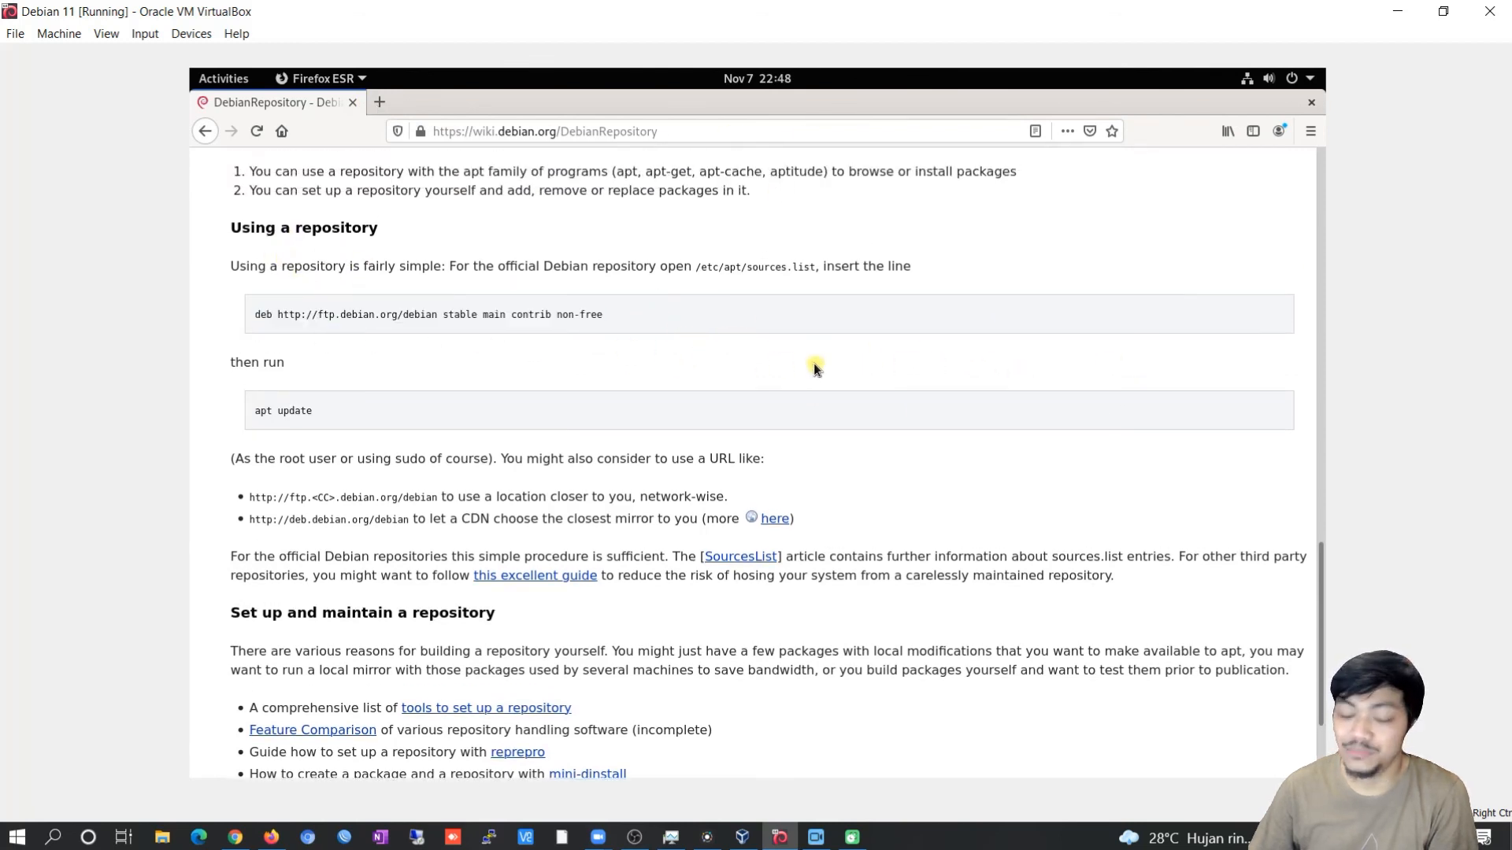